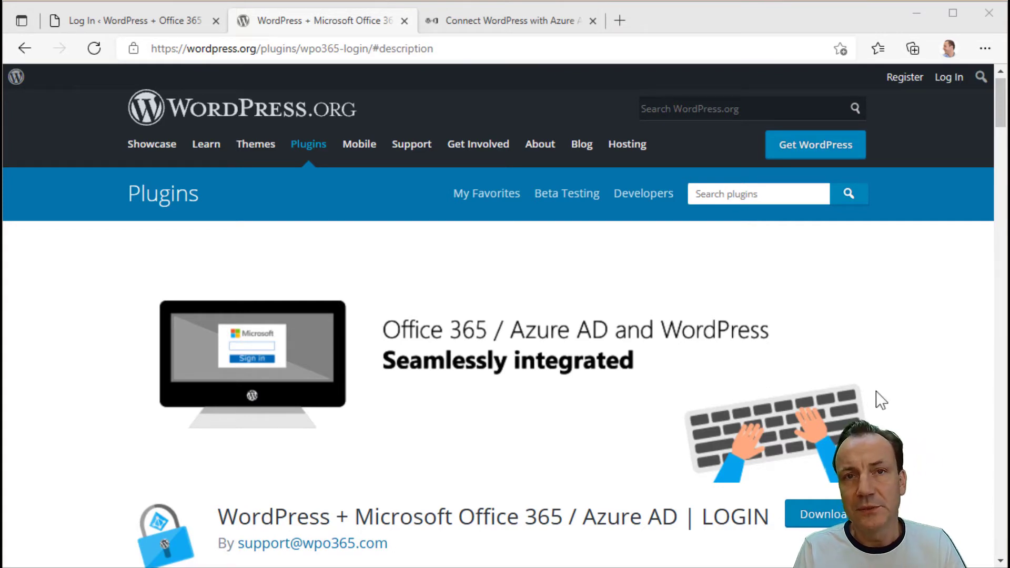
- Open the wpo365.com Features page and browse its Single Sign-on, User Profile, Mail, Teams and Roles features
left_click(494, 21)
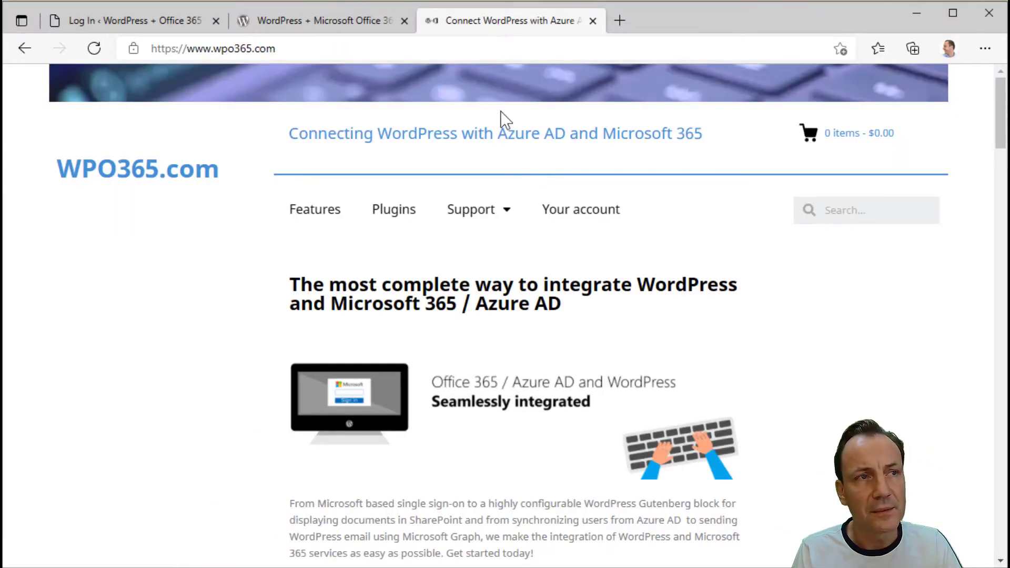
left_click(317, 219)
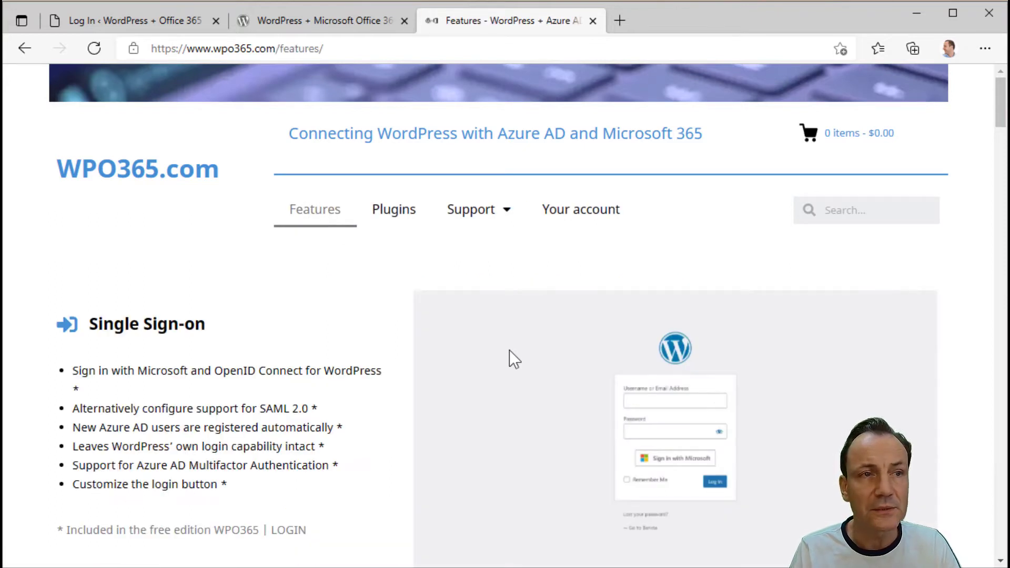
scroll(509, 349, "down", 15)
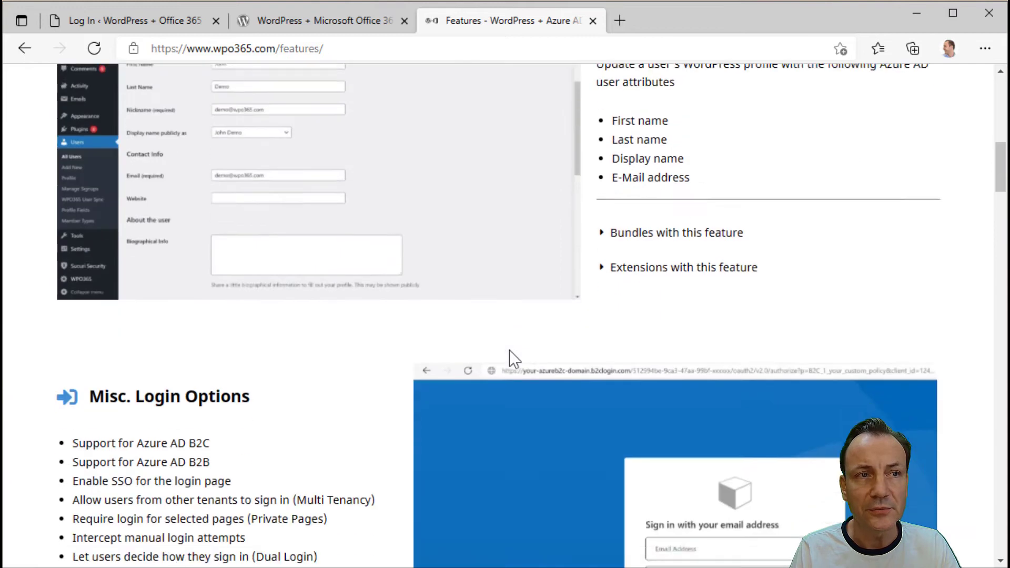
scroll(509, 348, "down", 10)
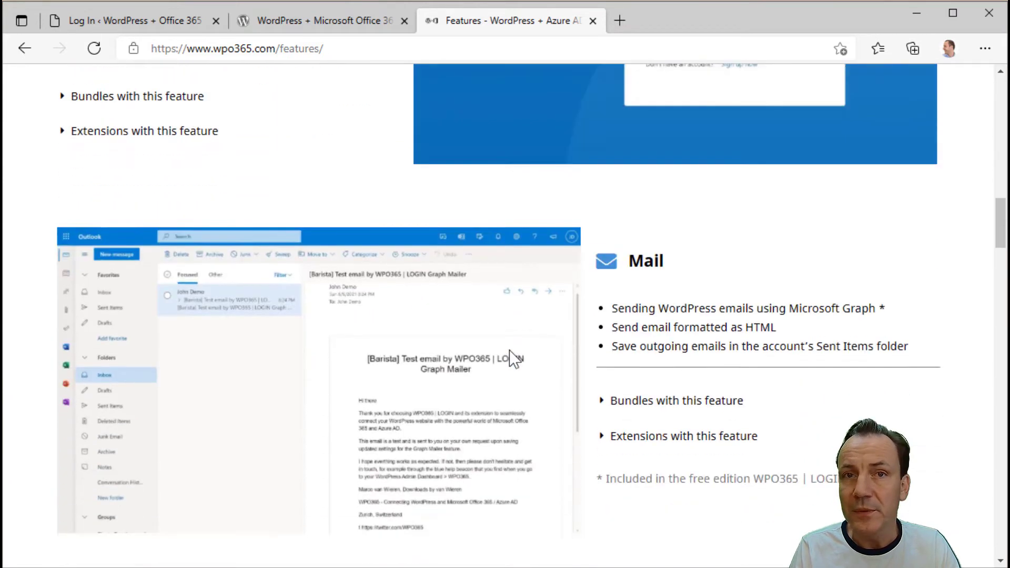
scroll(509, 349, "down", 10)
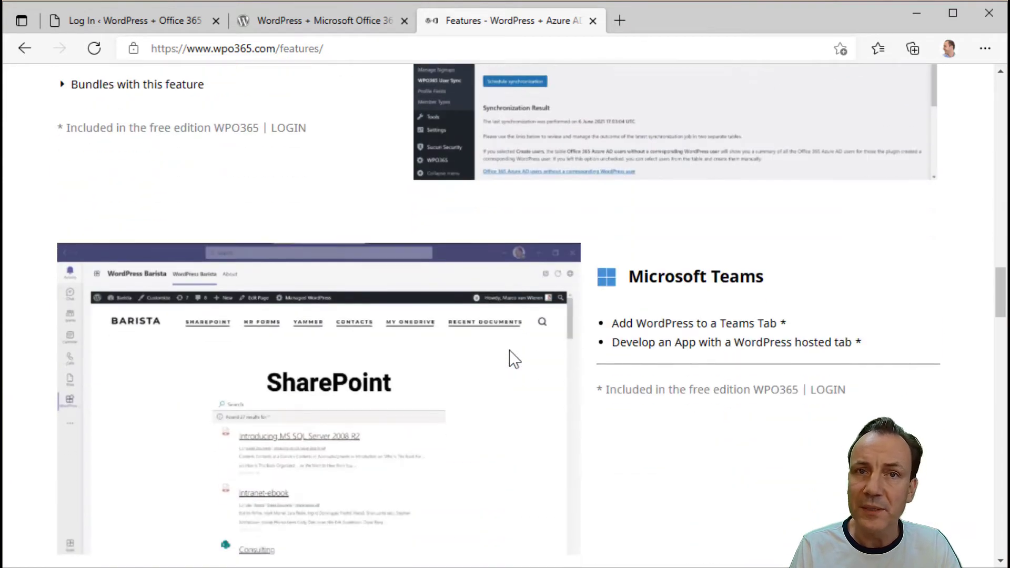
scroll(509, 349, "down", 5)
scroll(509, 350, "up", 10)
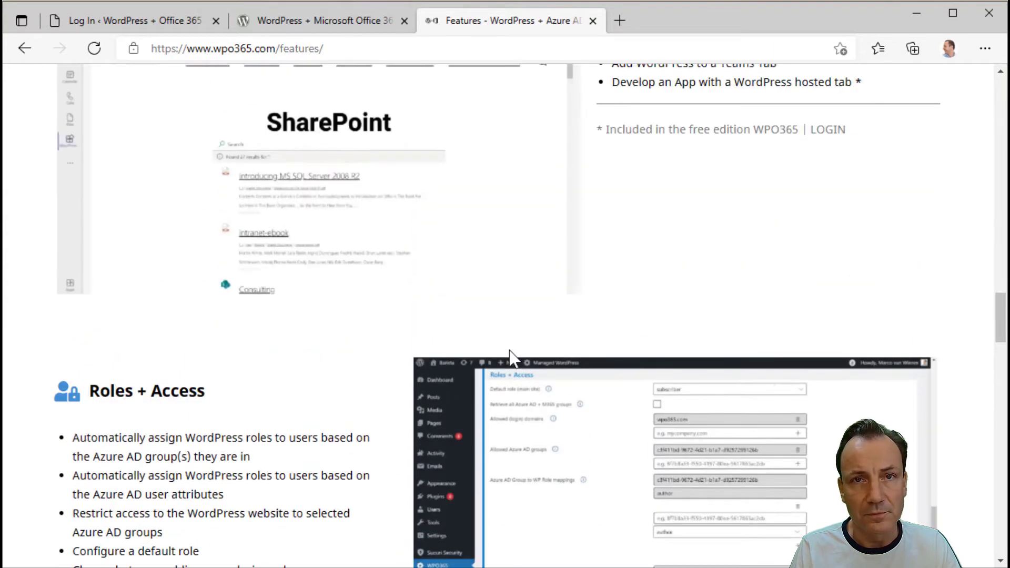
scroll(509, 349, "up", 20)
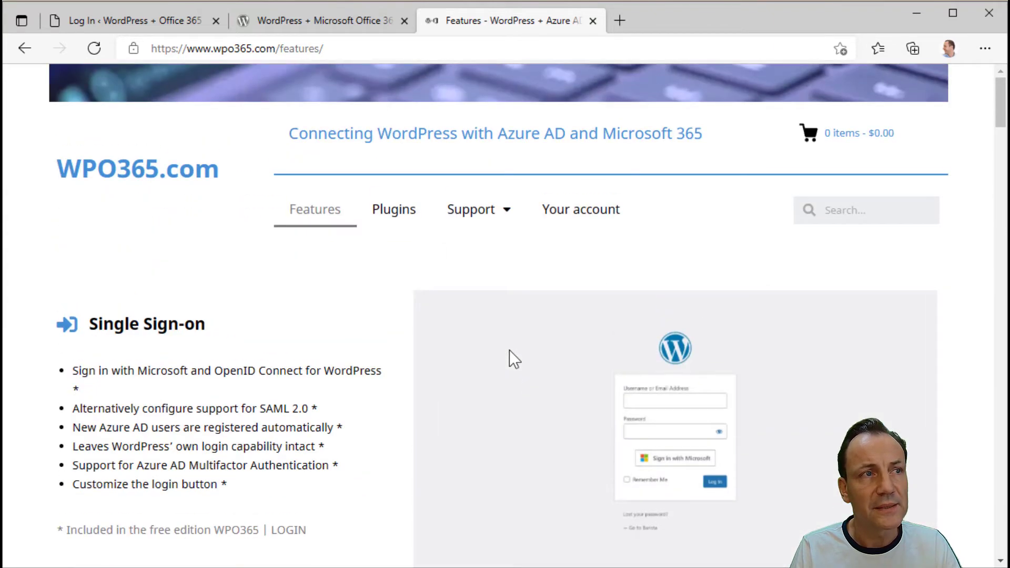
- Open the Plugins pricing page and expand the INTRANET and SYNC bundle feature lists
left_click(394, 212)
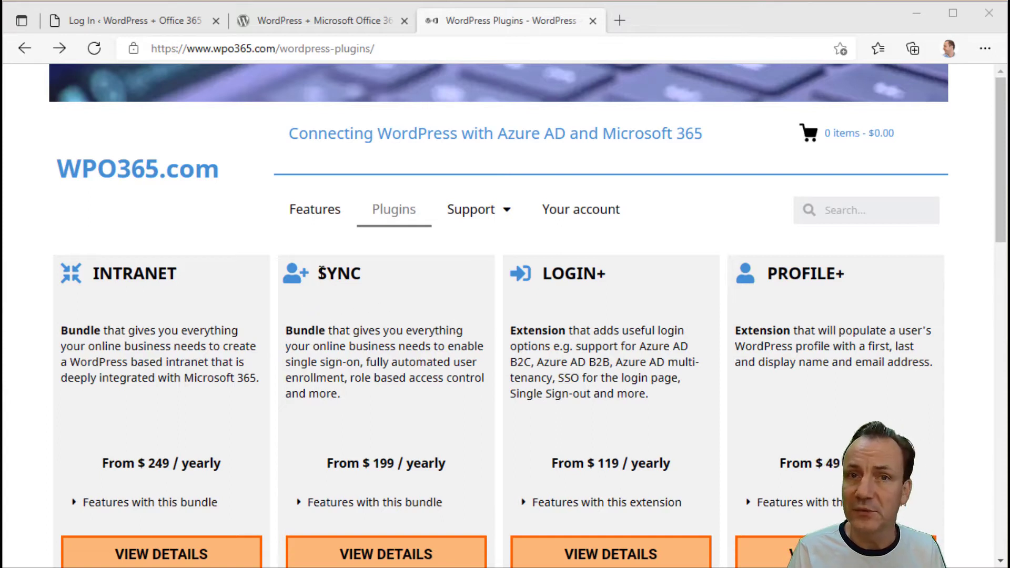
scroll(321, 271, "down", 3)
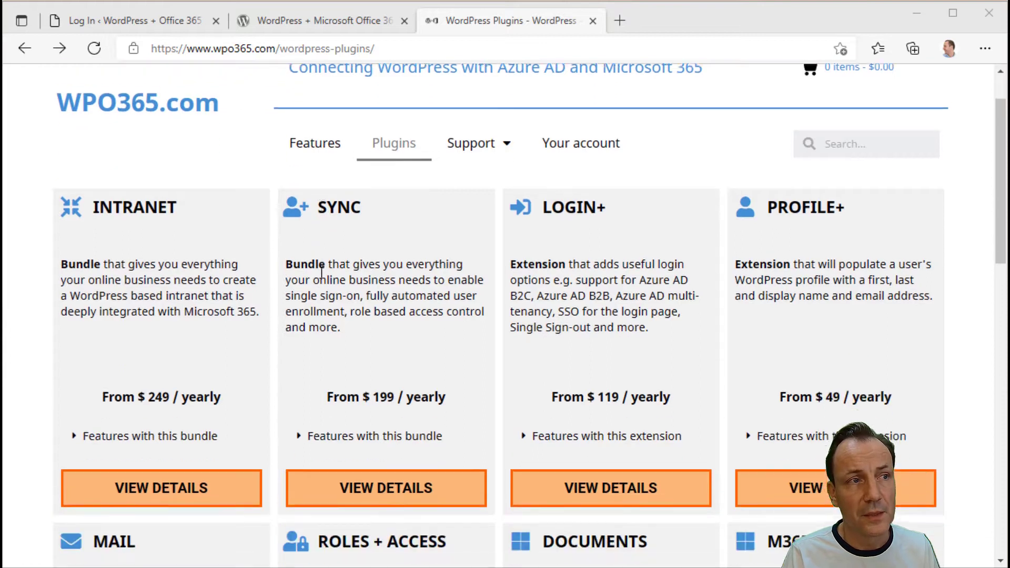
left_click(188, 356)
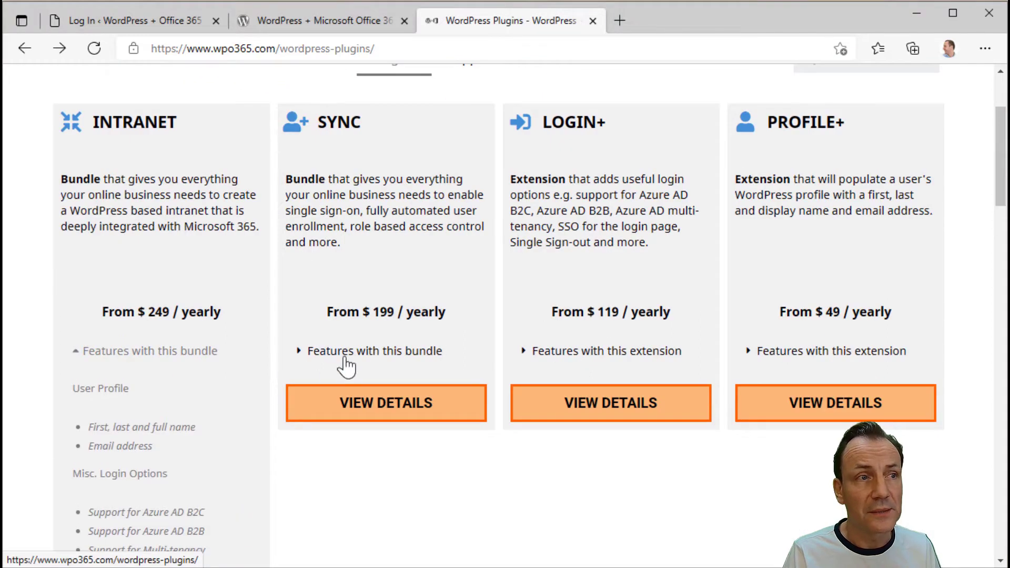
left_click(350, 354)
scroll(352, 362, "down", 9)
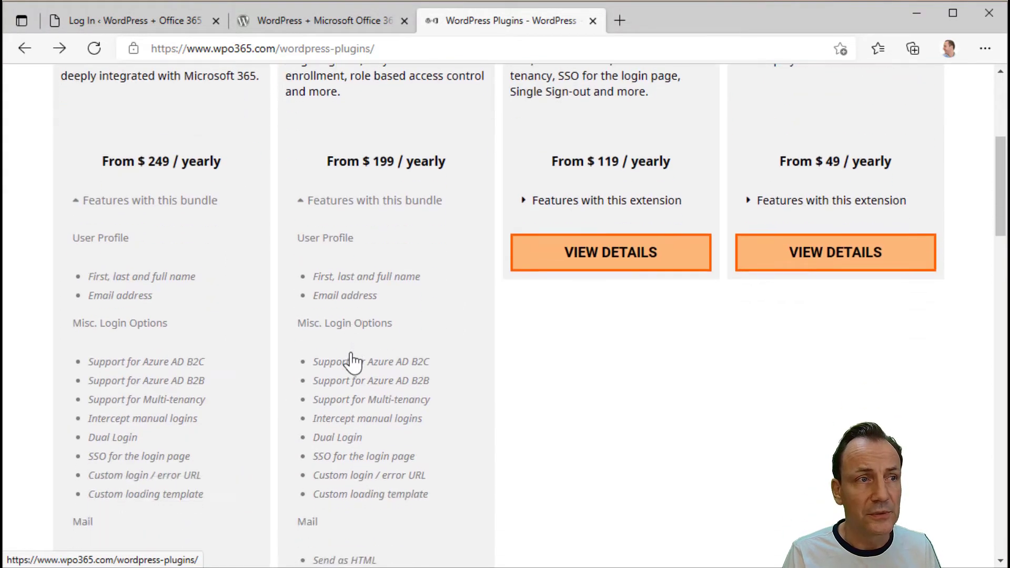
scroll(351, 362, "down", 7)
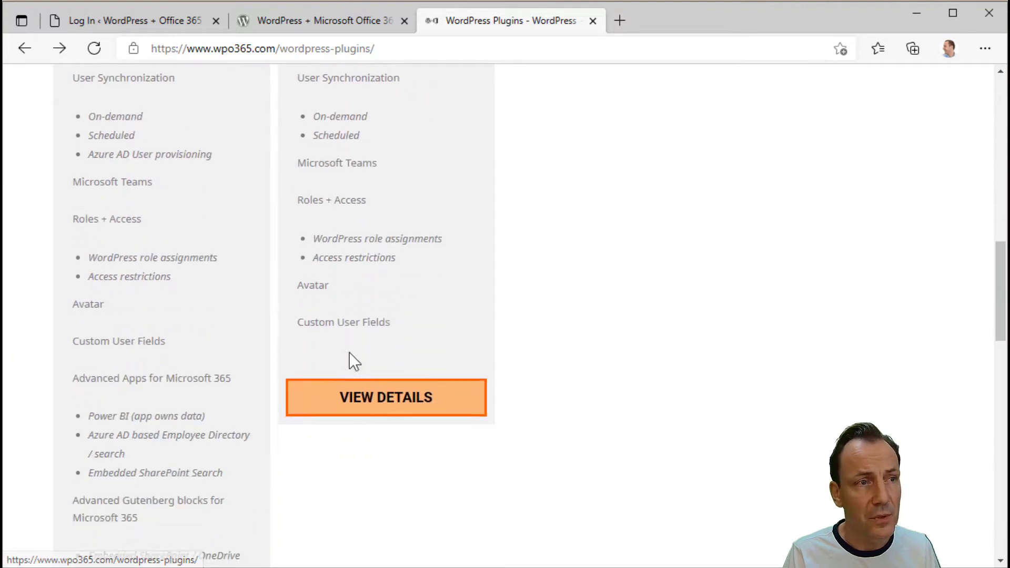
scroll(350, 354, "up", 8)
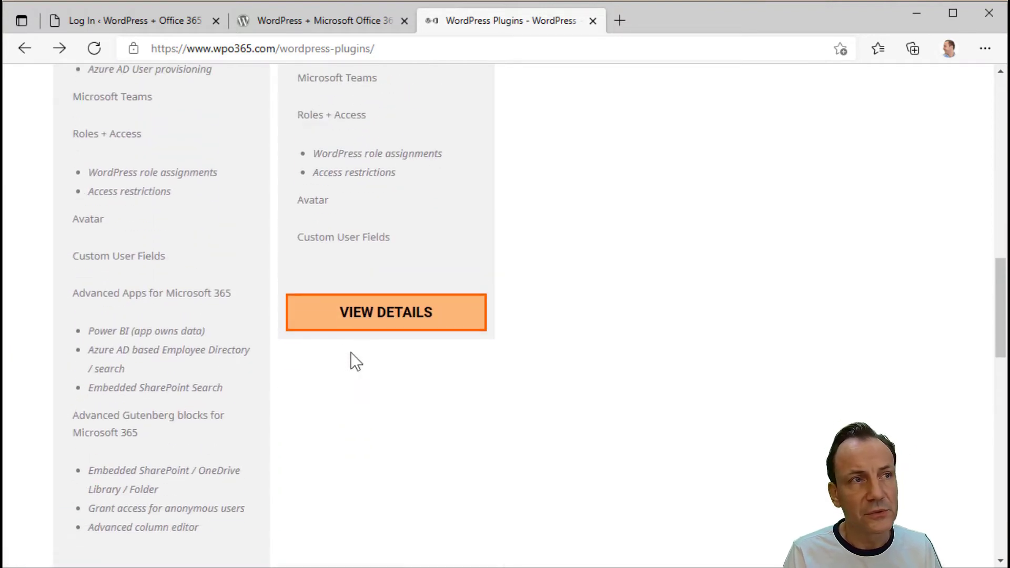
scroll(351, 352, "up", 10)
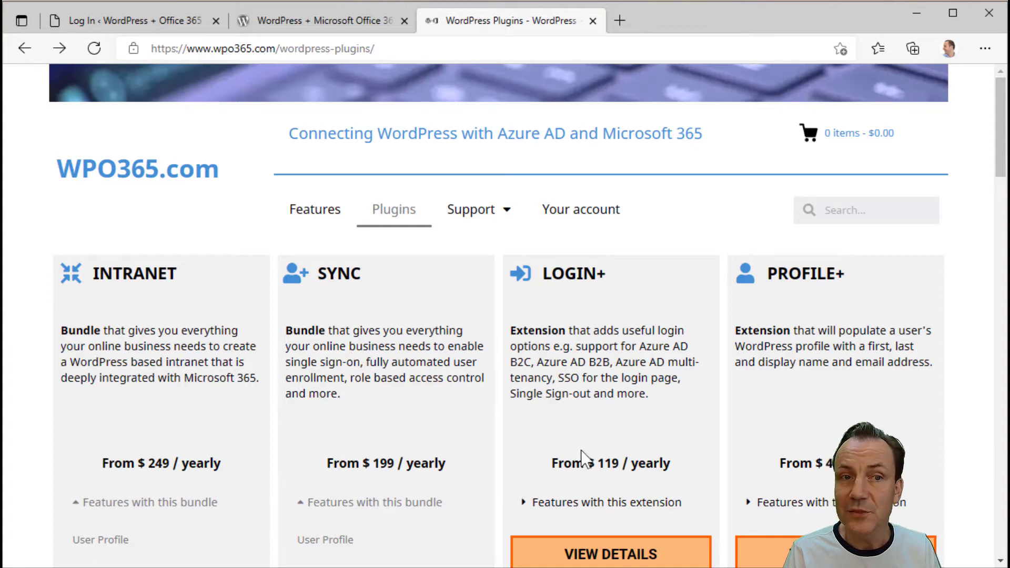
key("ctrl+1")
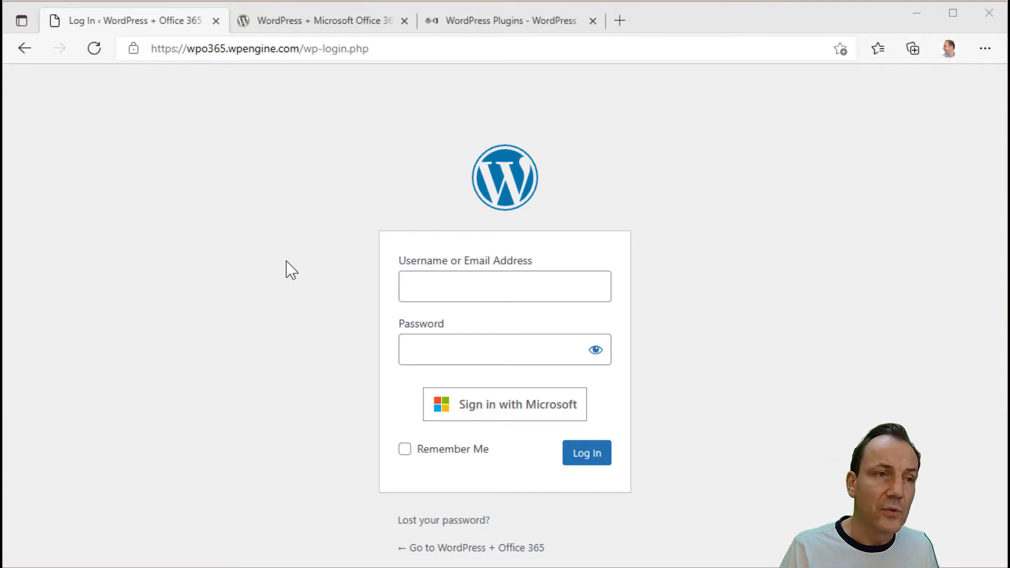
- Sign in with the Microsoft account and go to the wpo365.wpengine.com admin Dashboard
left_click(502, 416)
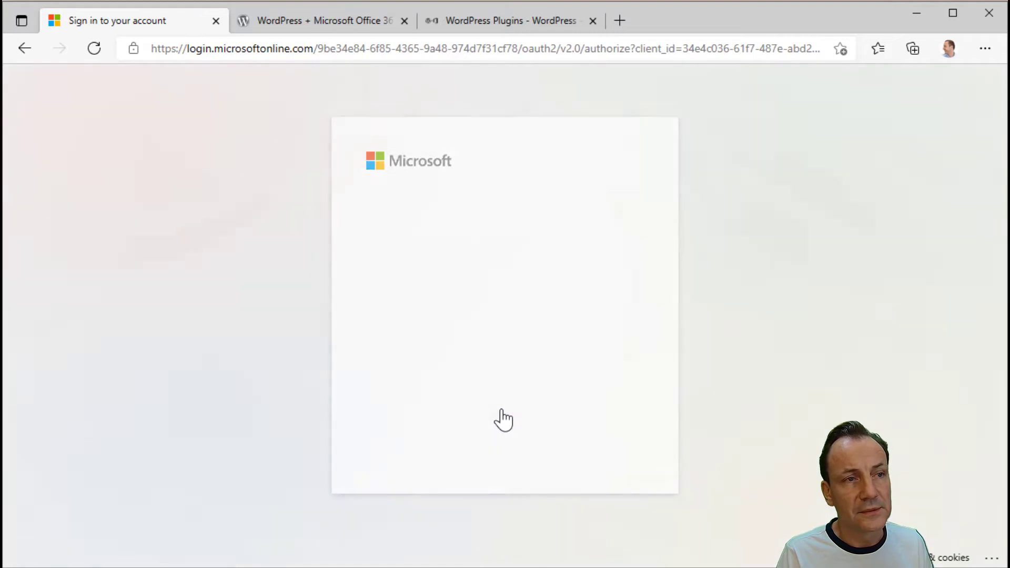
left_click(487, 260)
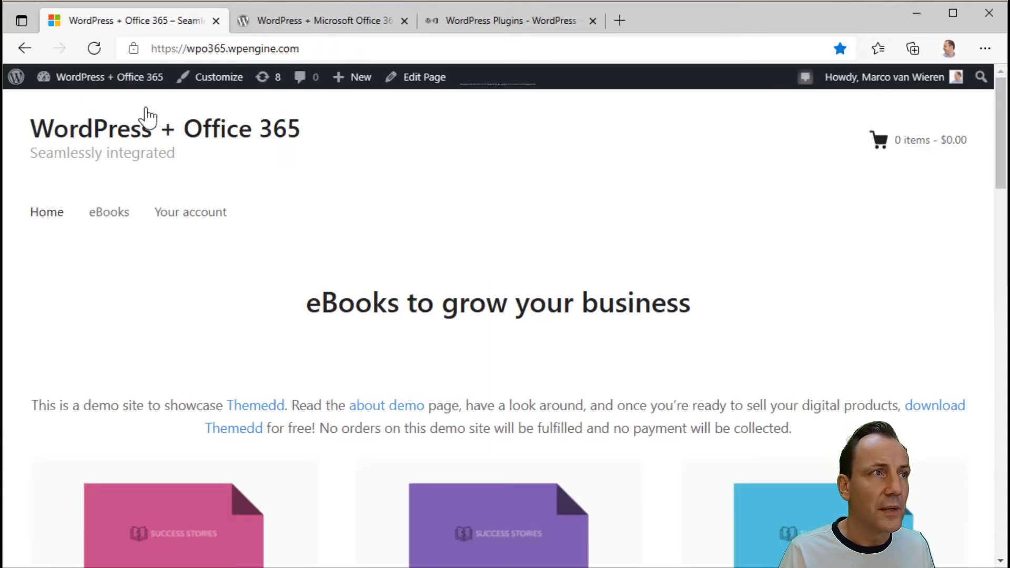
mouse_move(80, 84)
left_click(69, 109)
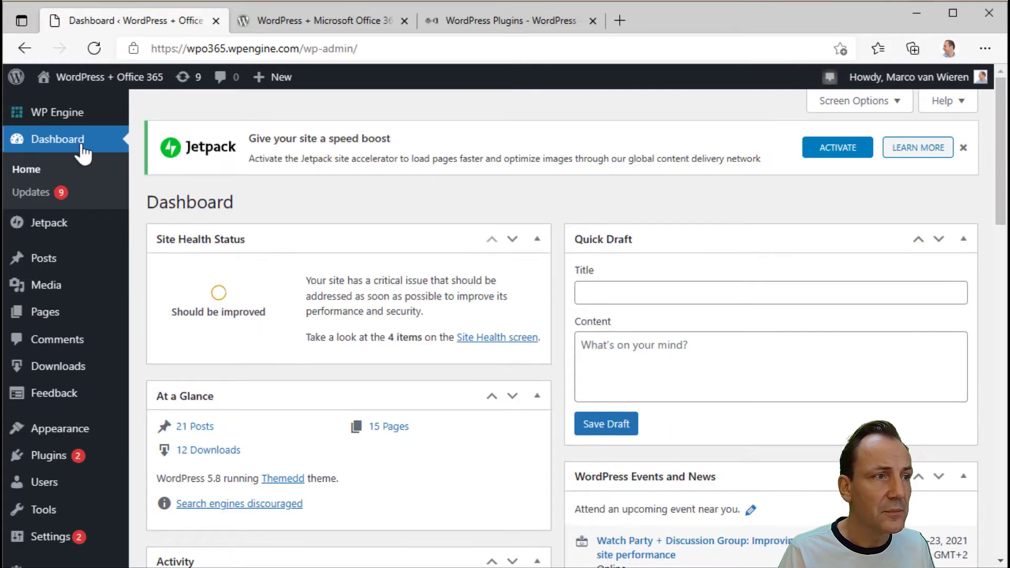
- Open Plugins > Installed Plugins and look through the plugin list
mouse_move(47, 458)
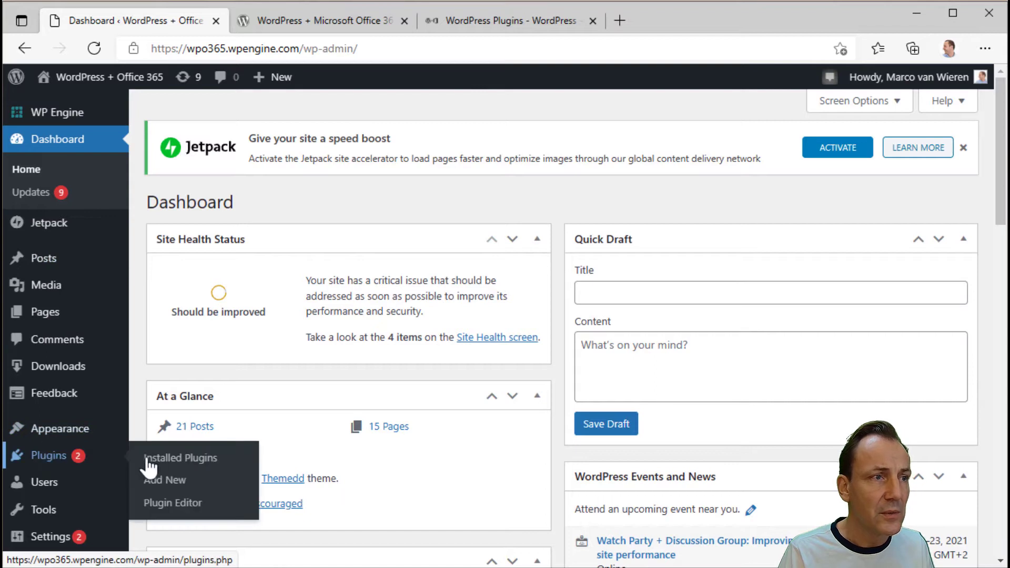
left_click(164, 459)
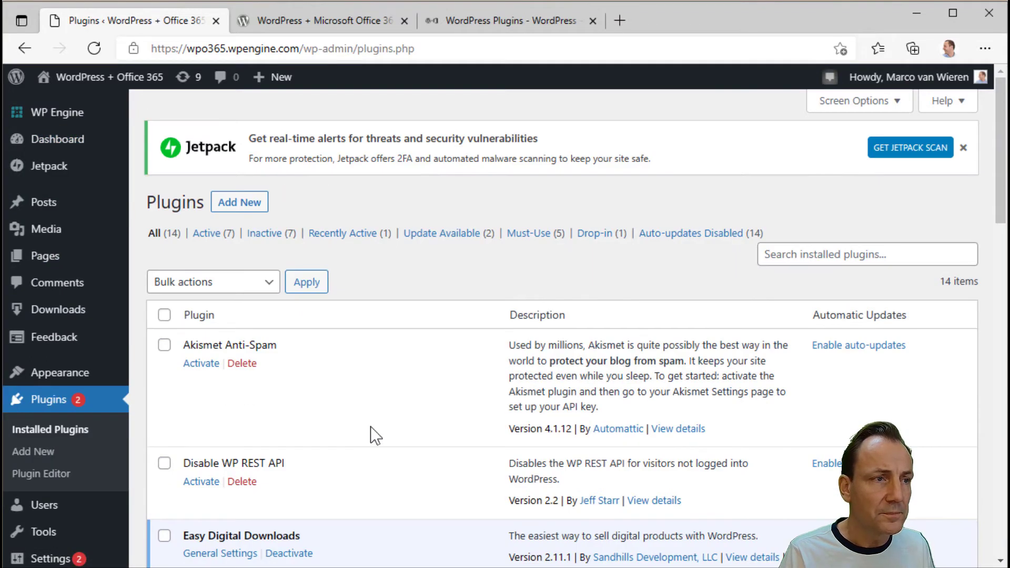
scroll(370, 426, "down", 8)
scroll(370, 426, "down", 15)
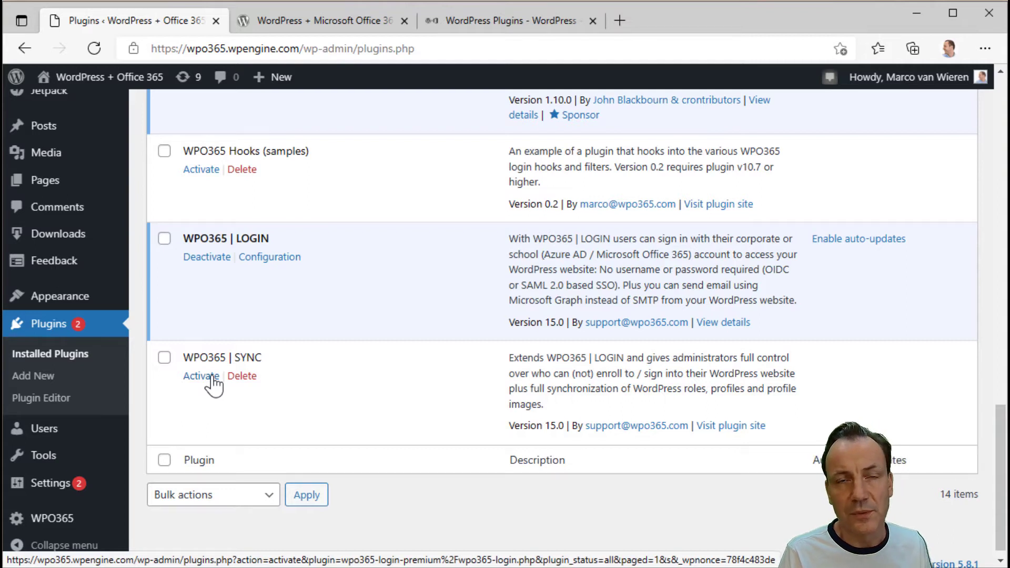
scroll(201, 365, "down", 1)
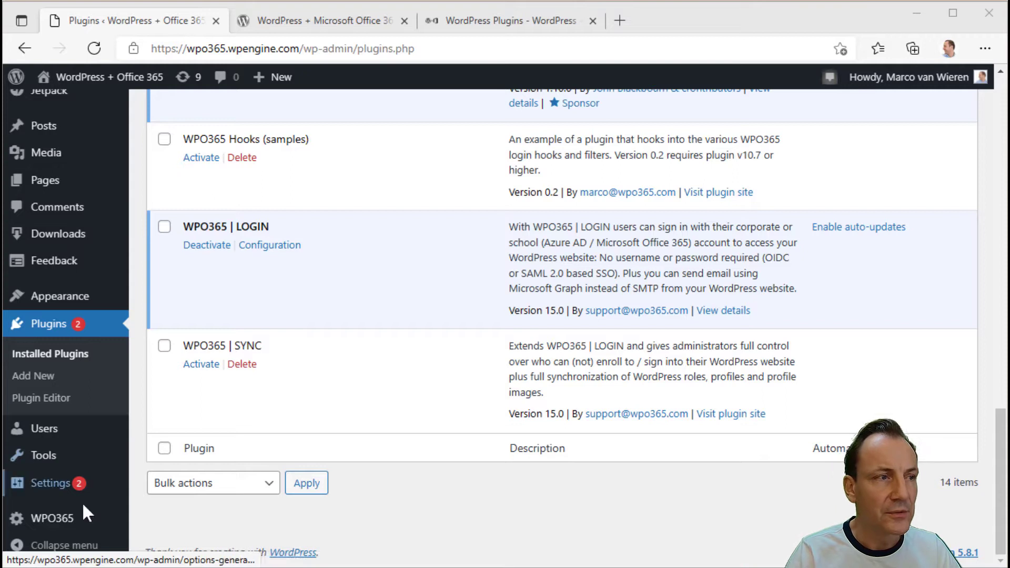
- View the WPO365 User Sync tab, then return to the Installed Plugins list
left_click(55, 519)
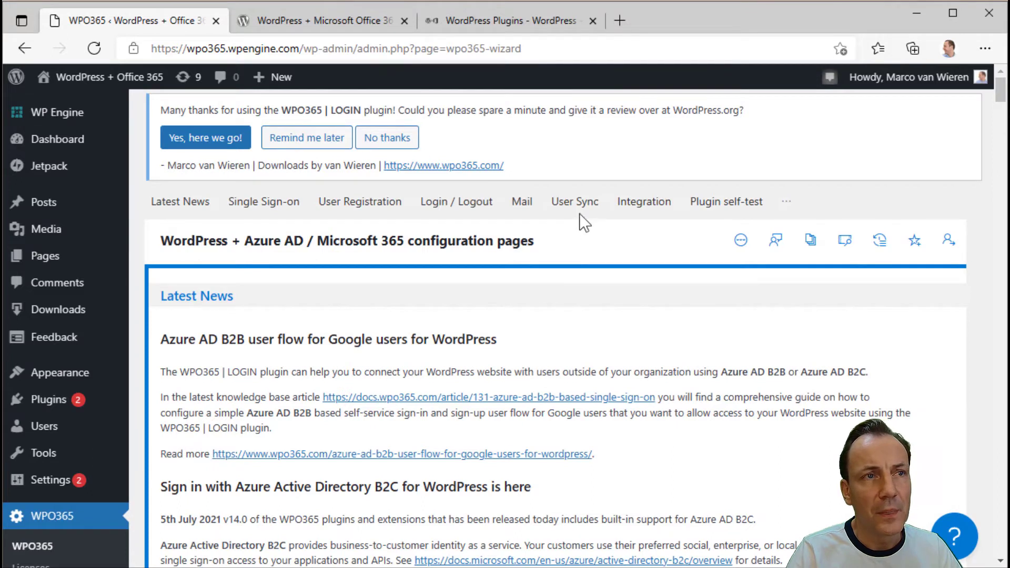
left_click(581, 209)
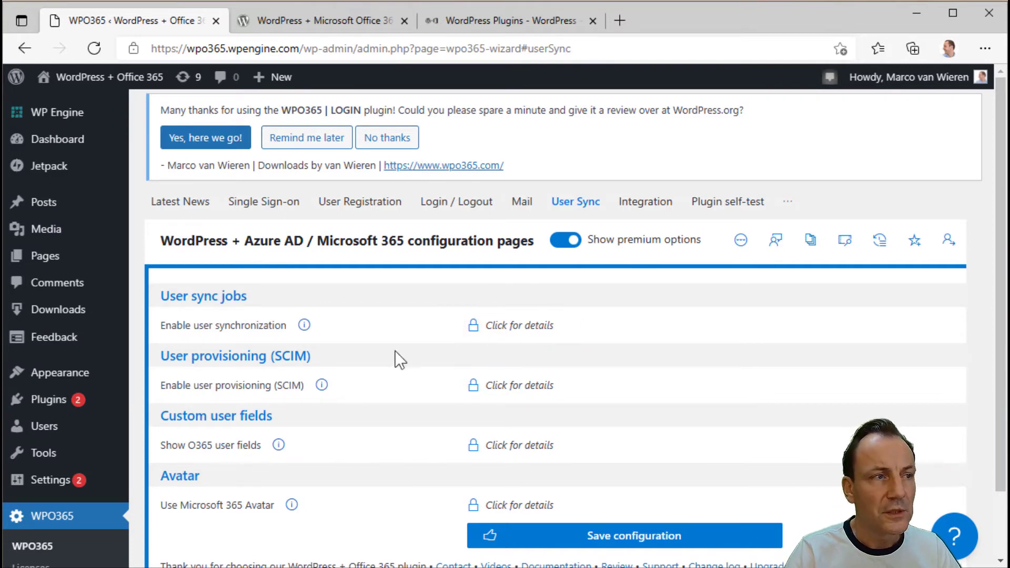
mouse_move(62, 406)
left_click(151, 402)
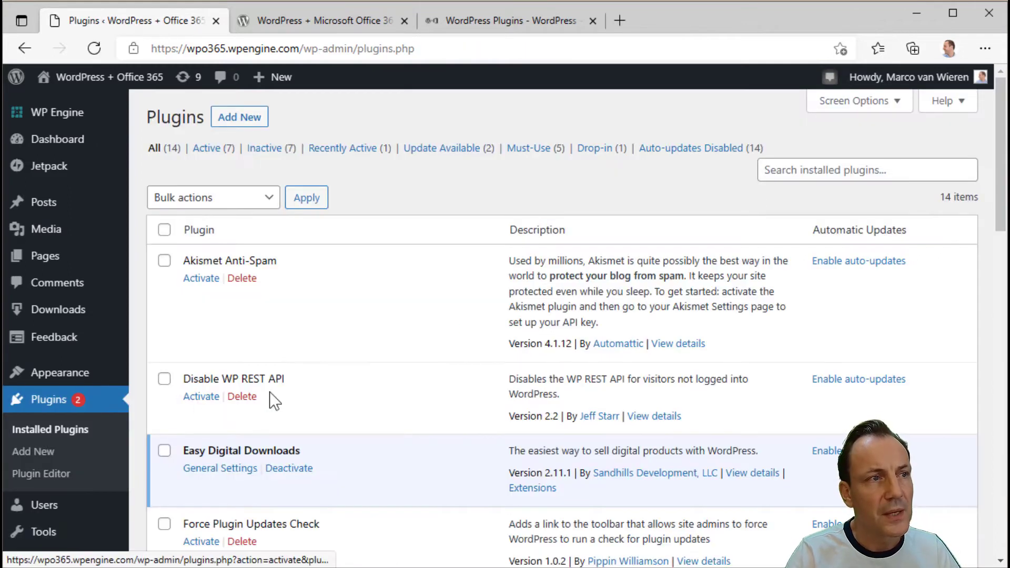
- Activate the WPO365 | SYNC plugin and tick 'Enable user synchronization' on the User Sync tab
scroll(270, 399, "down", 15)
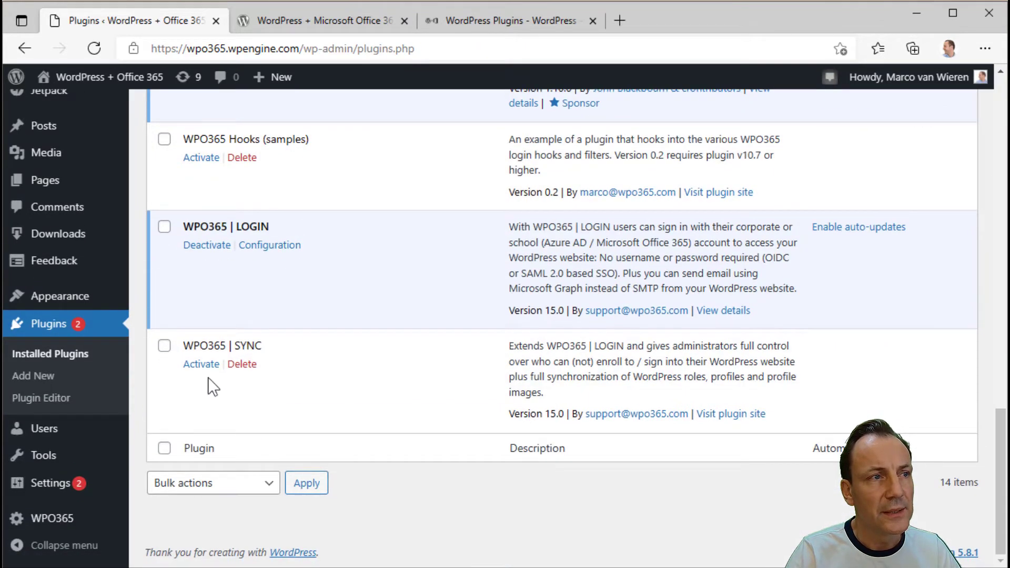
left_click(202, 366)
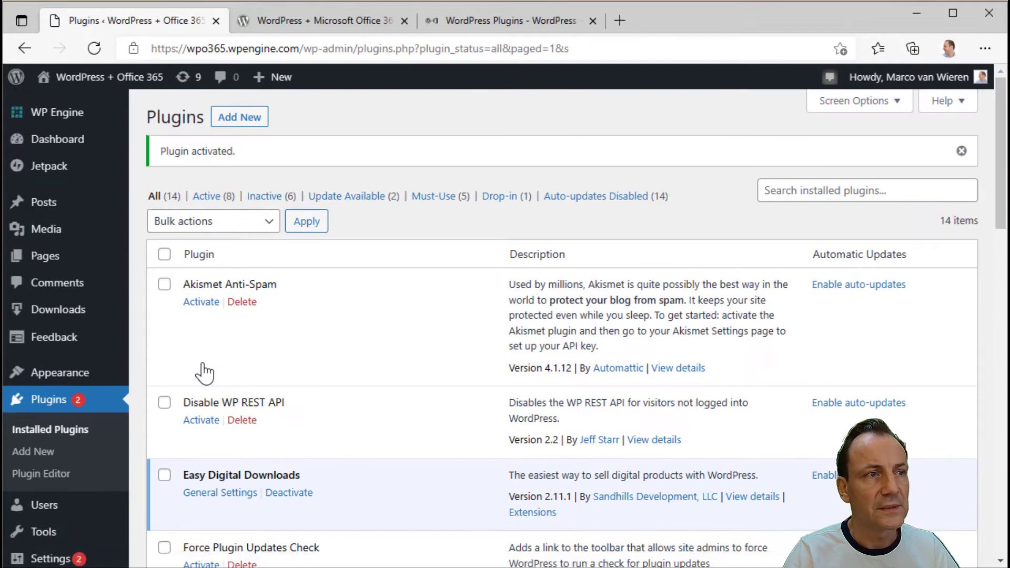
scroll(63, 445, "down", 15)
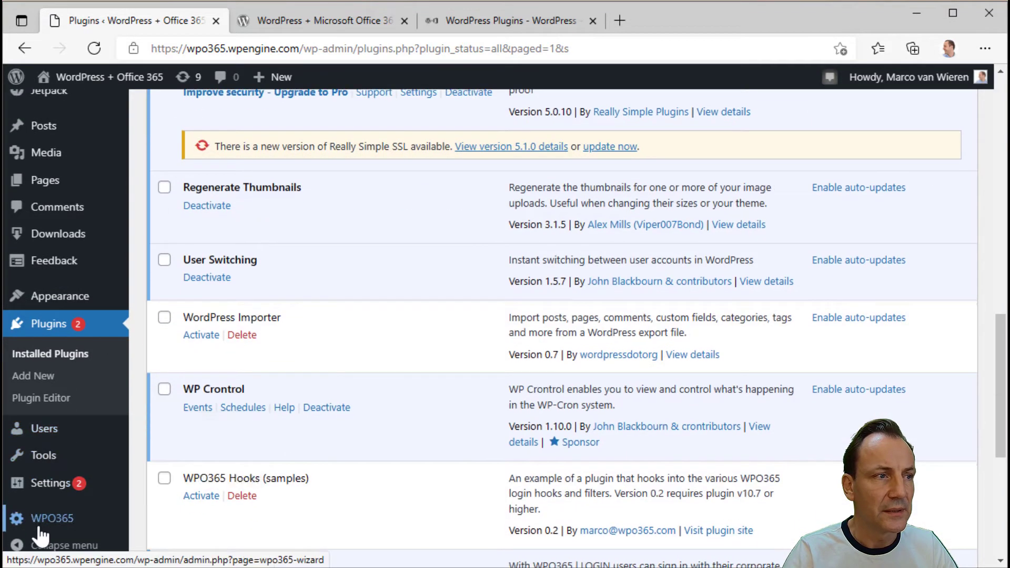
left_click(48, 519)
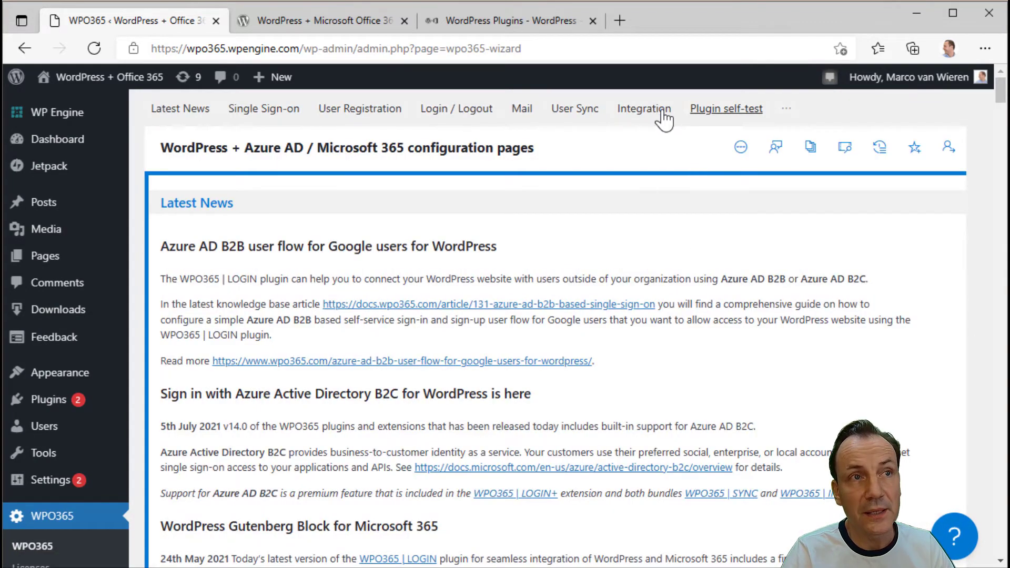
left_click(579, 112)
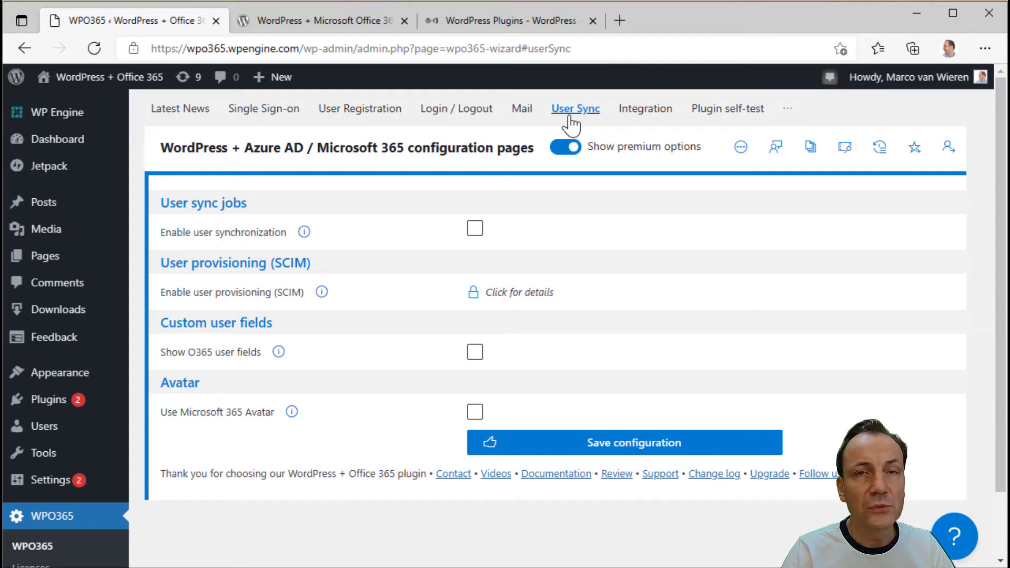
left_click(474, 228)
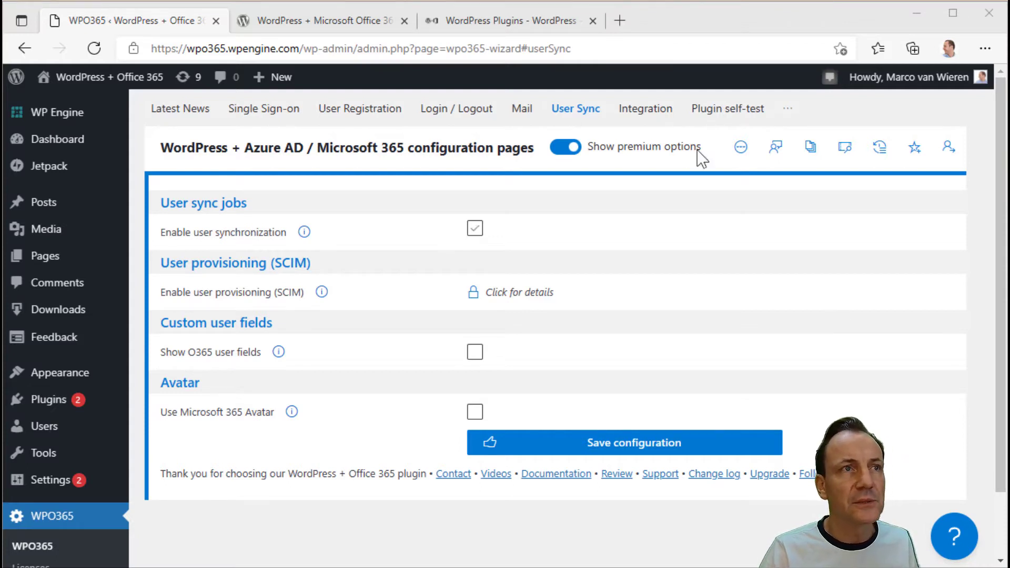
left_click(508, 21)
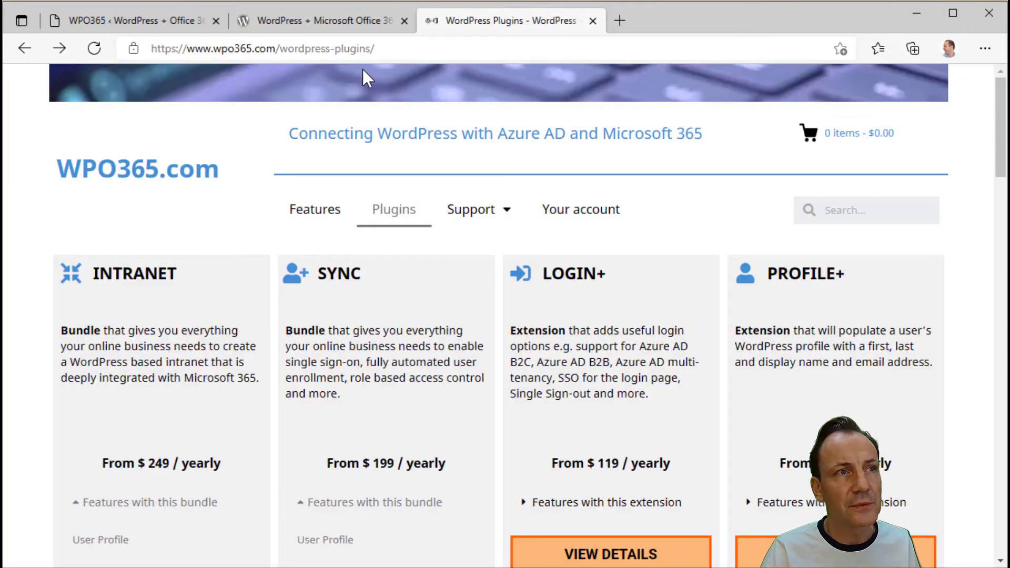
- Open Support > Documentation and search the knowledge base for 'user sync'
mouse_move(508, 216)
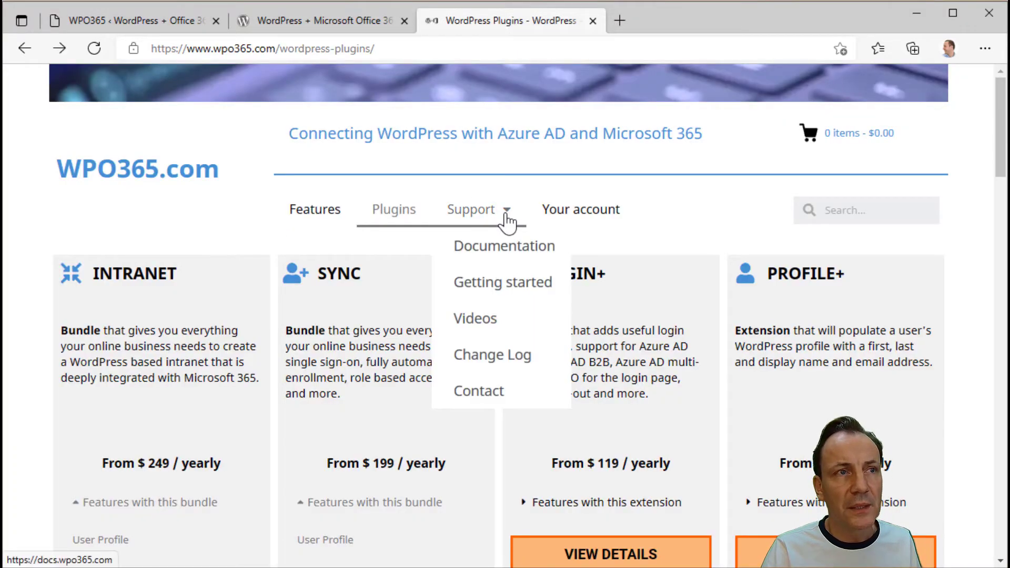
left_click(508, 250)
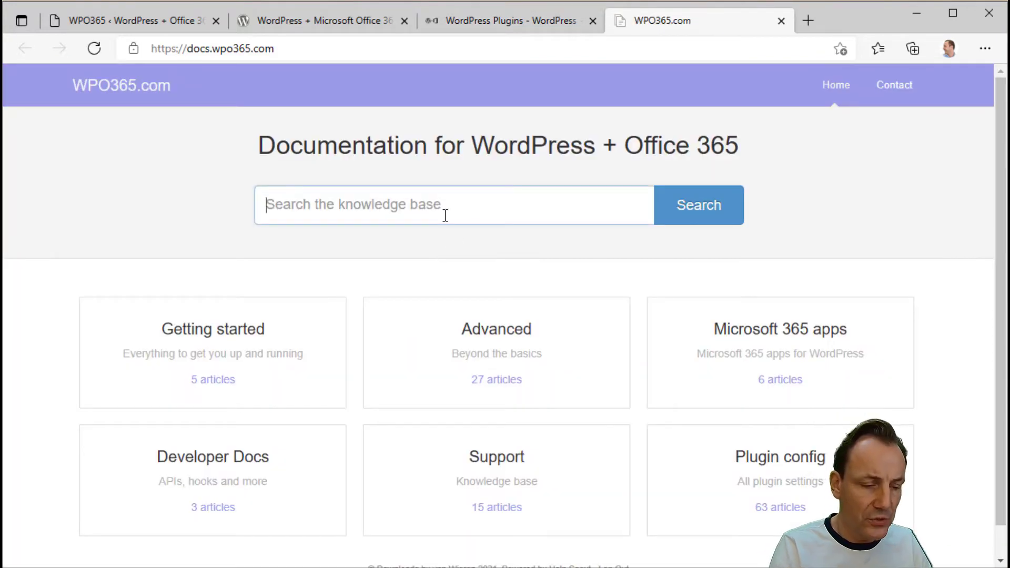
type("user sync")
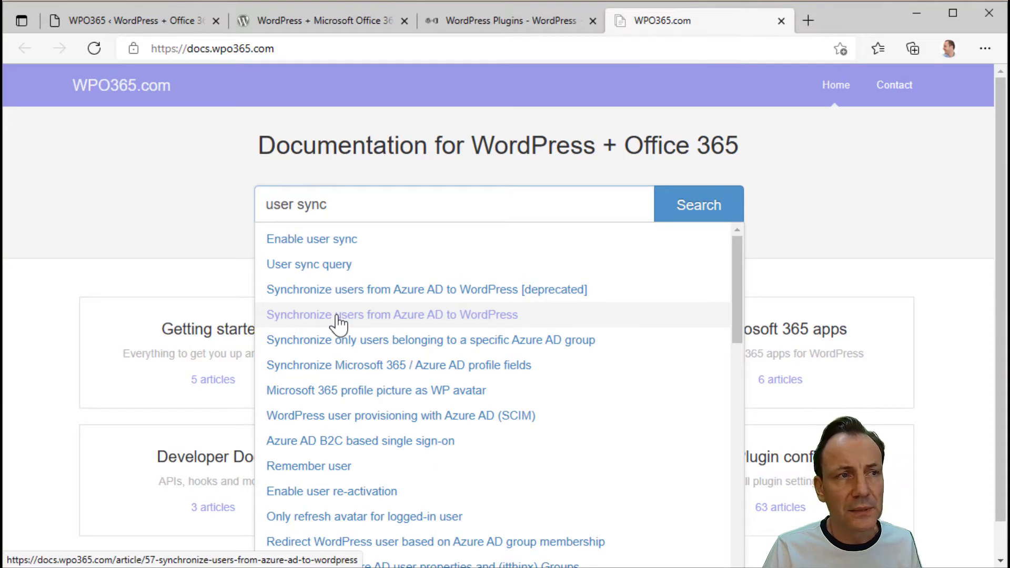
- Open the 'Synchronize users from Azure AD to WordPress' article and scroll to its prerequisites
left_click(336, 316)
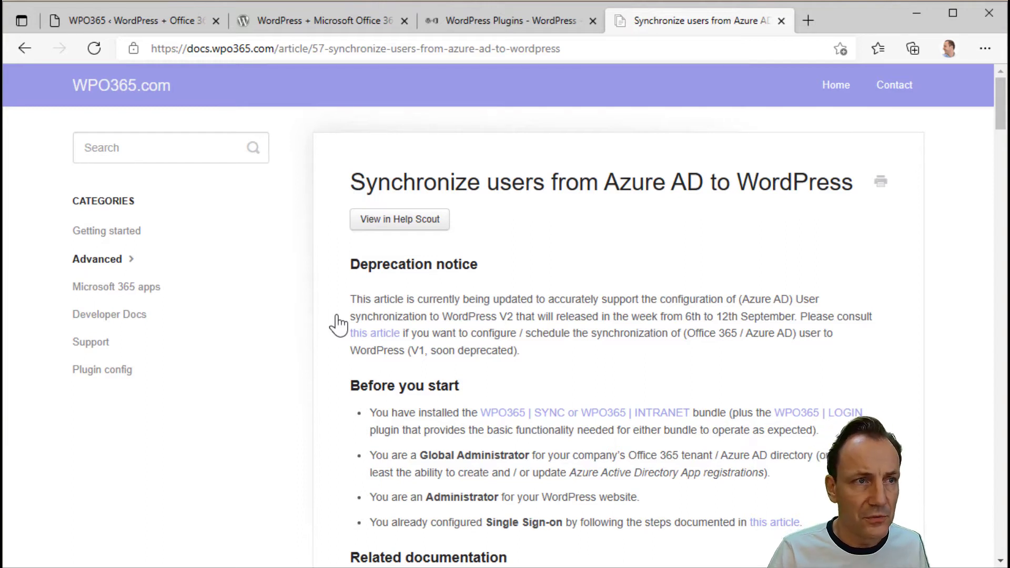
left_click_drag(1001, 124, 1001, 155)
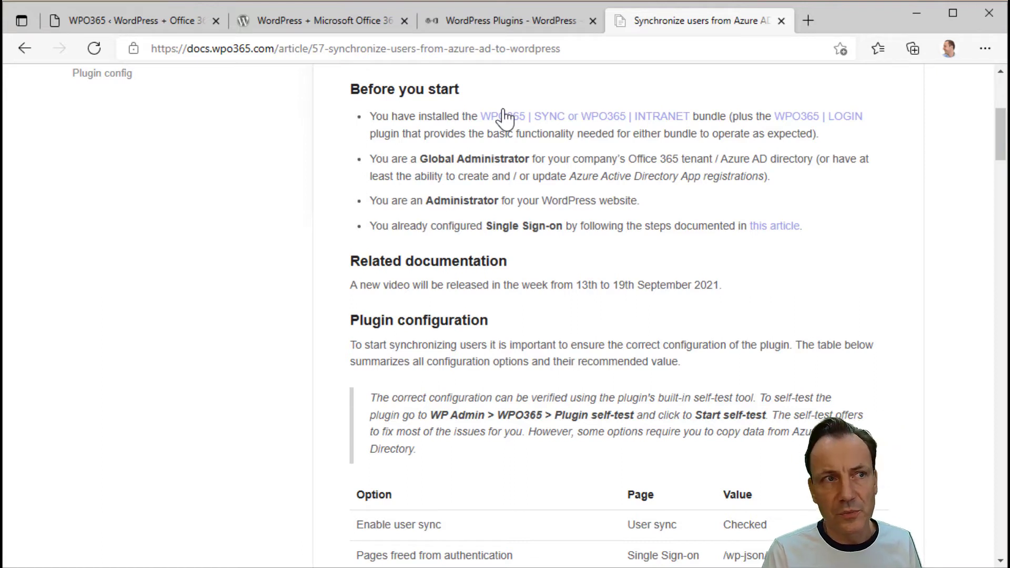
- Scroll the article down to the Plugin configuration table of recommended values
scroll(503, 117, "down", 1)
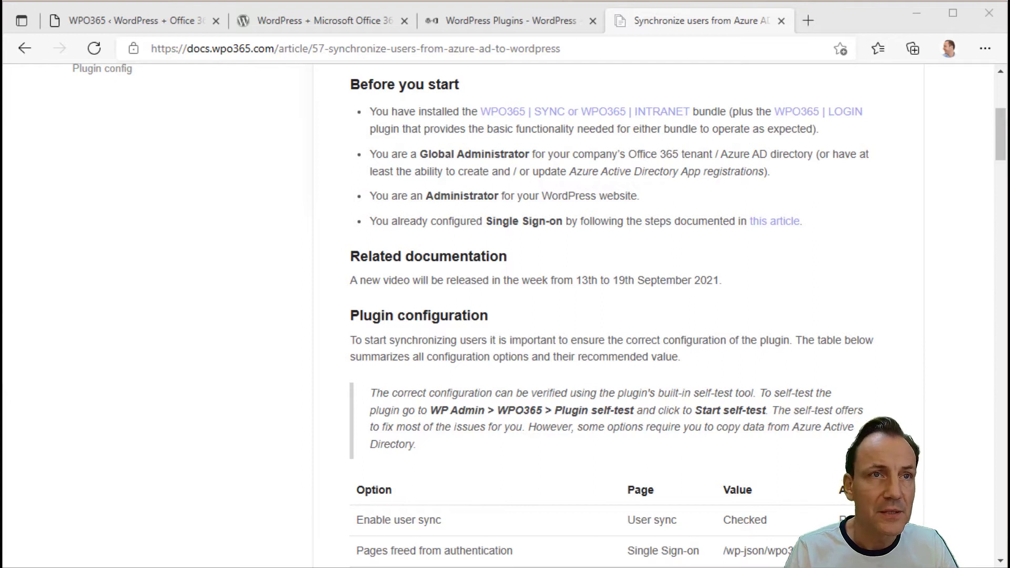
left_click_drag(996, 141, 989, 161)
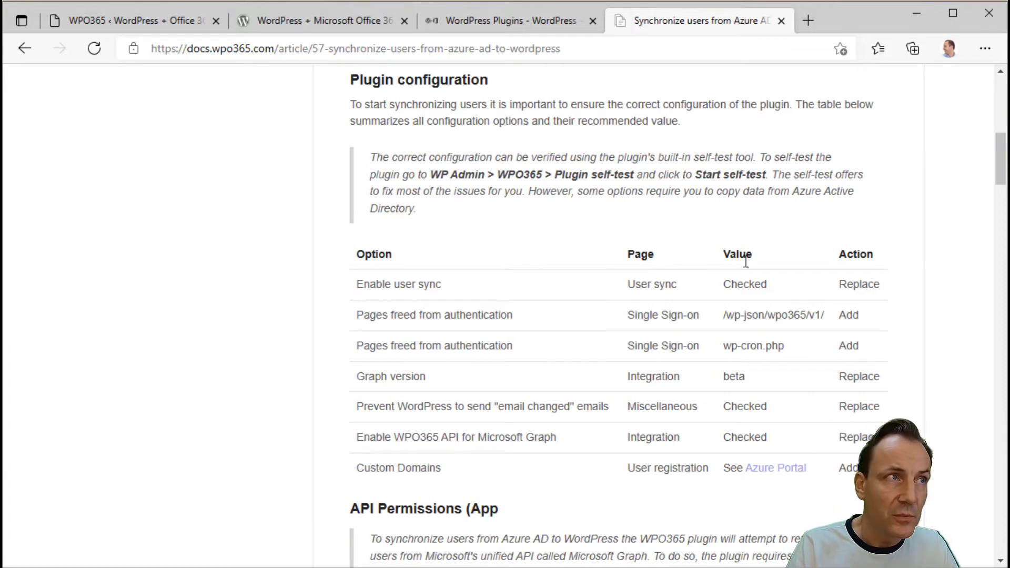
- Start the WPO365 Plugin self-test and complete the Microsoft account sign-in
left_click(154, 21)
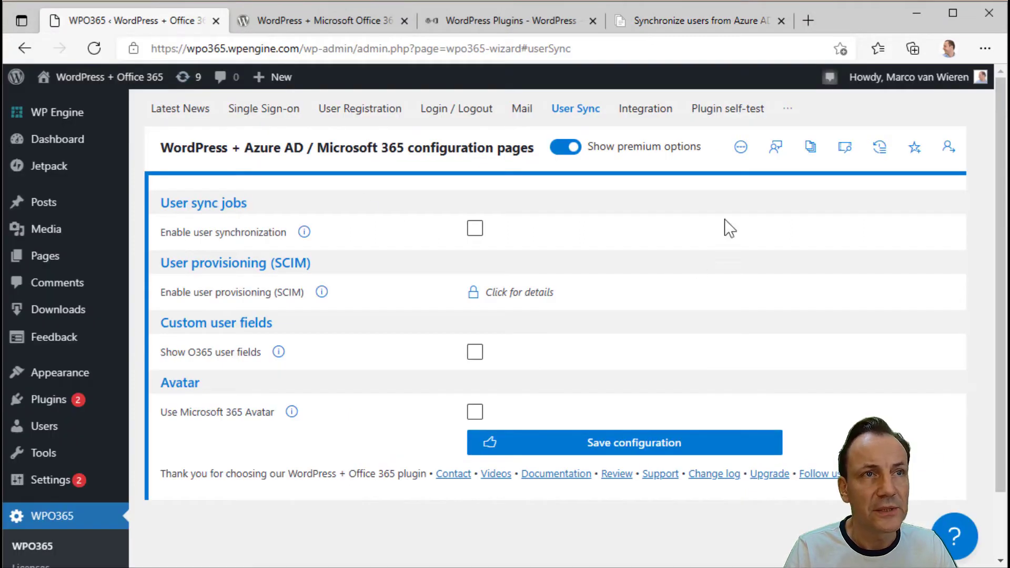
left_click(726, 109)
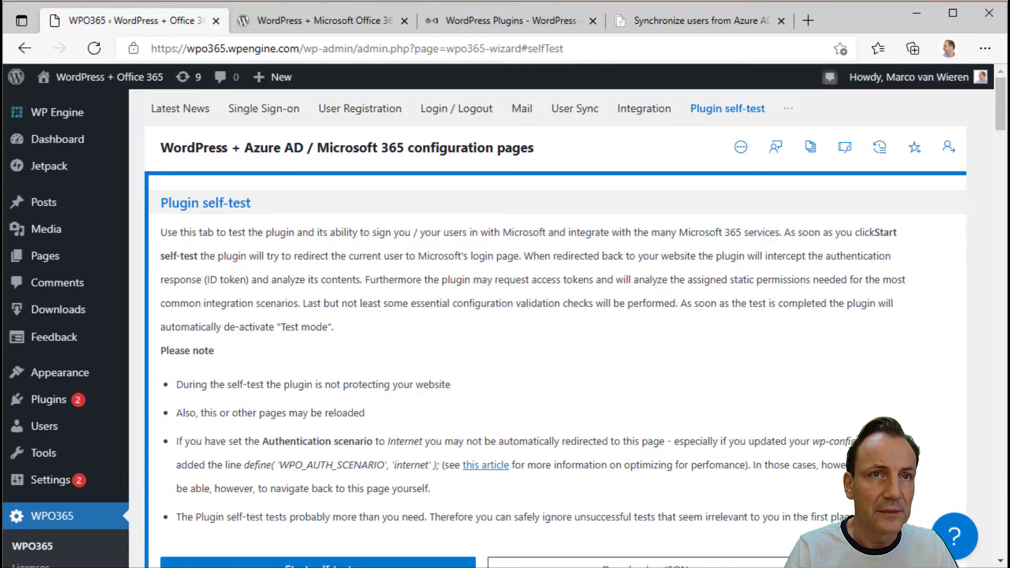
left_click_drag(1004, 126, 1004, 132)
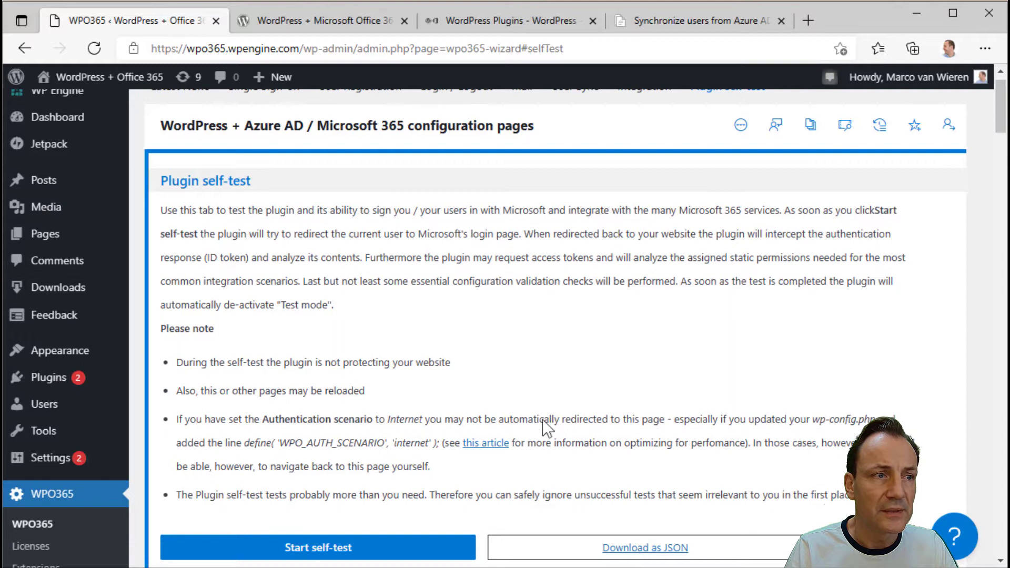
left_click(321, 547)
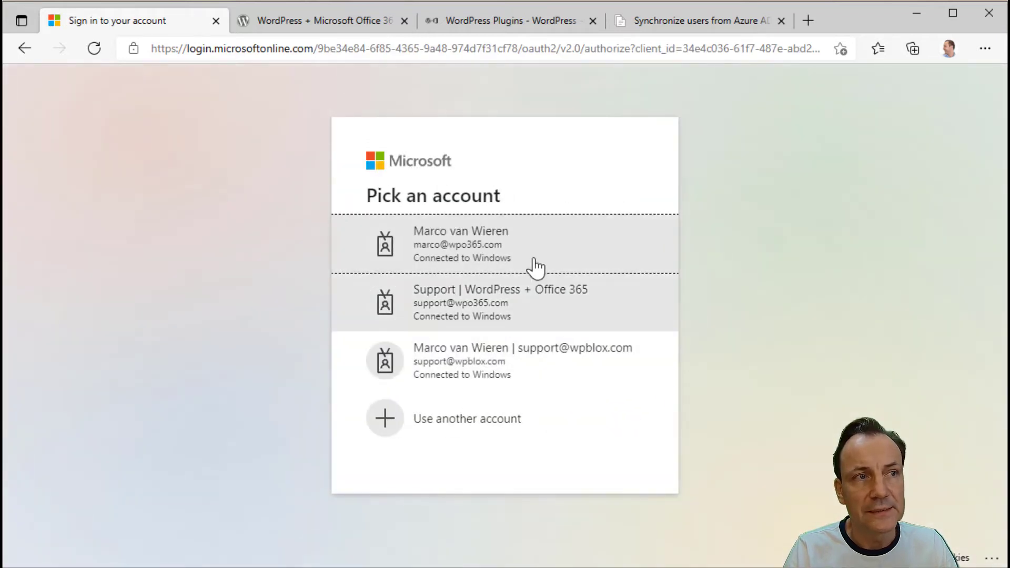
left_click(500, 250)
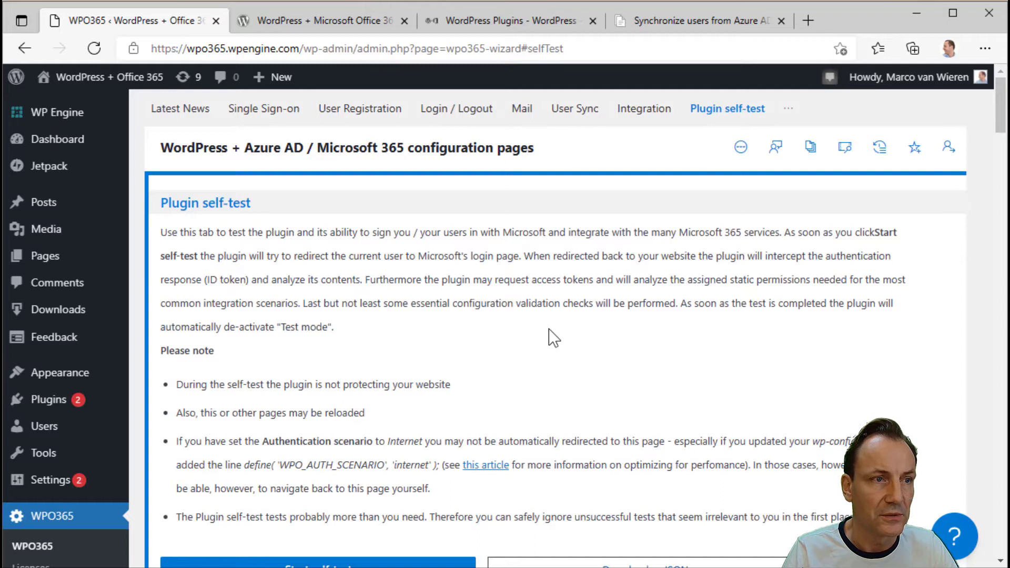
- Scroll the self-test results to the critical Custom domain names and Custom REST API endpoint checks
scroll(895, 388, "down", 1)
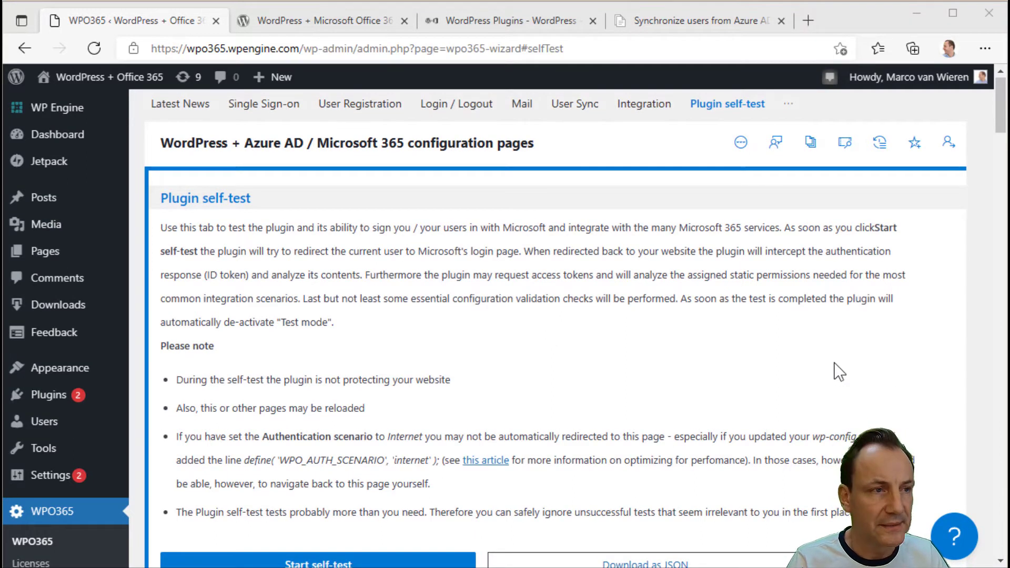
scroll(839, 372, "down", 4)
scroll(834, 363, "down", 1)
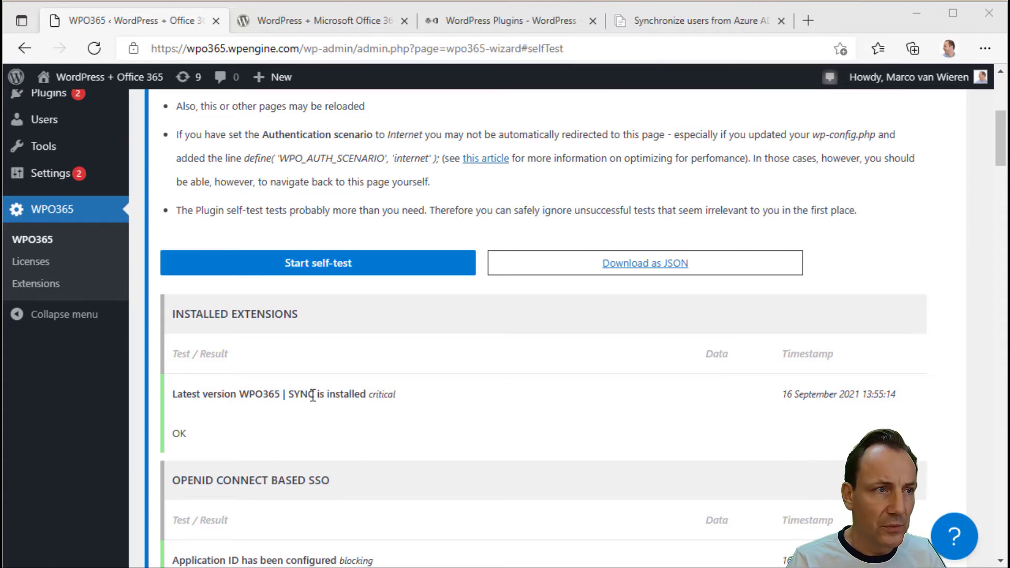
scroll(312, 395, "down", 1)
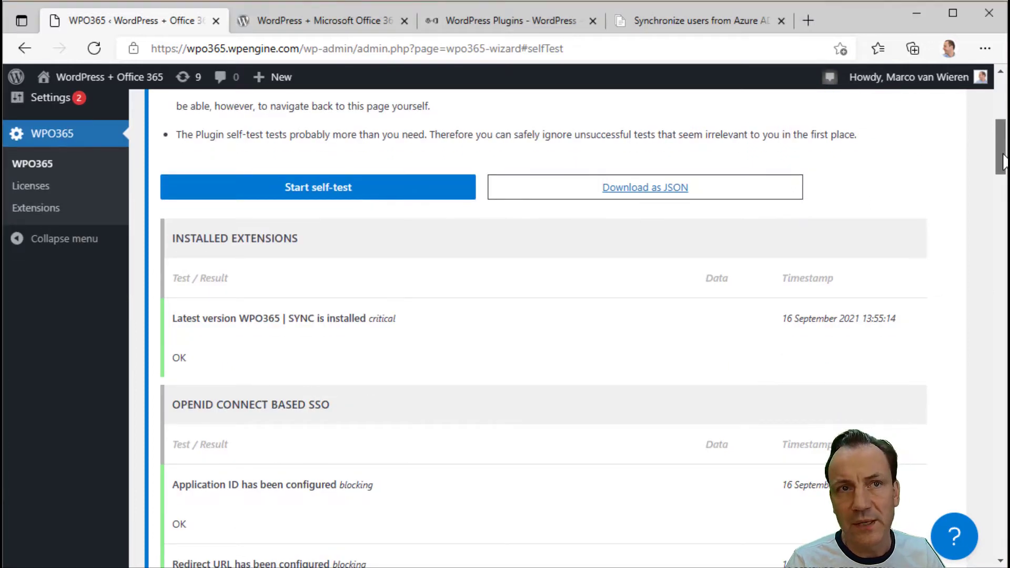
left_click_drag(1003, 160, 998, 189)
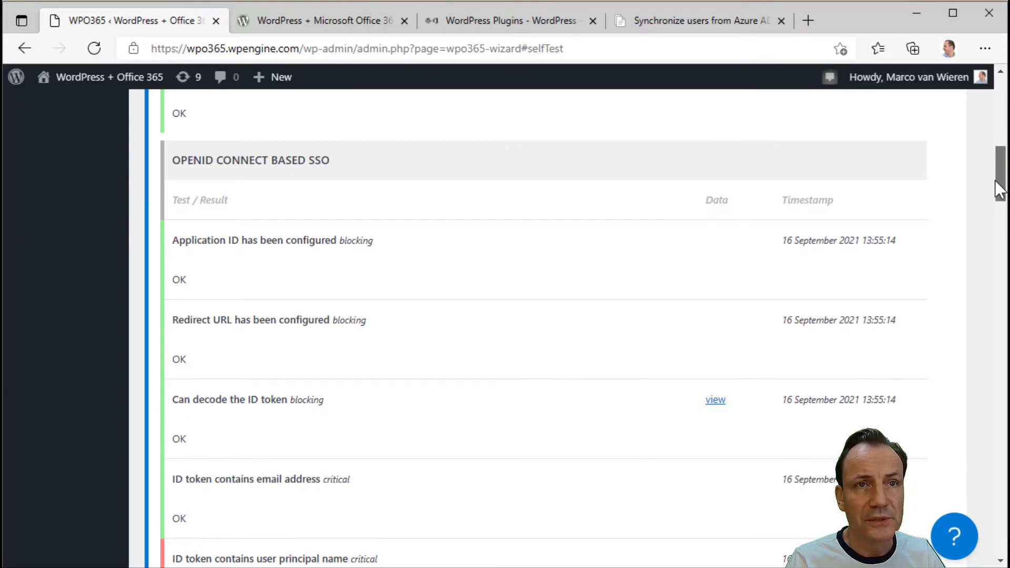
left_click_drag(995, 180, 995, 182)
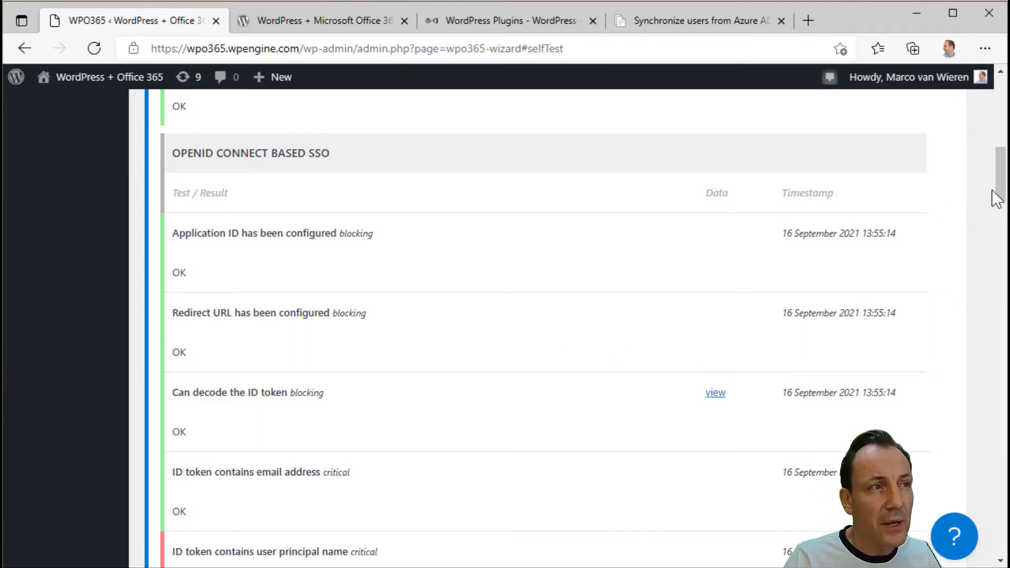
left_click_drag(999, 193, 991, 264)
scroll(739, 293, "up", 1)
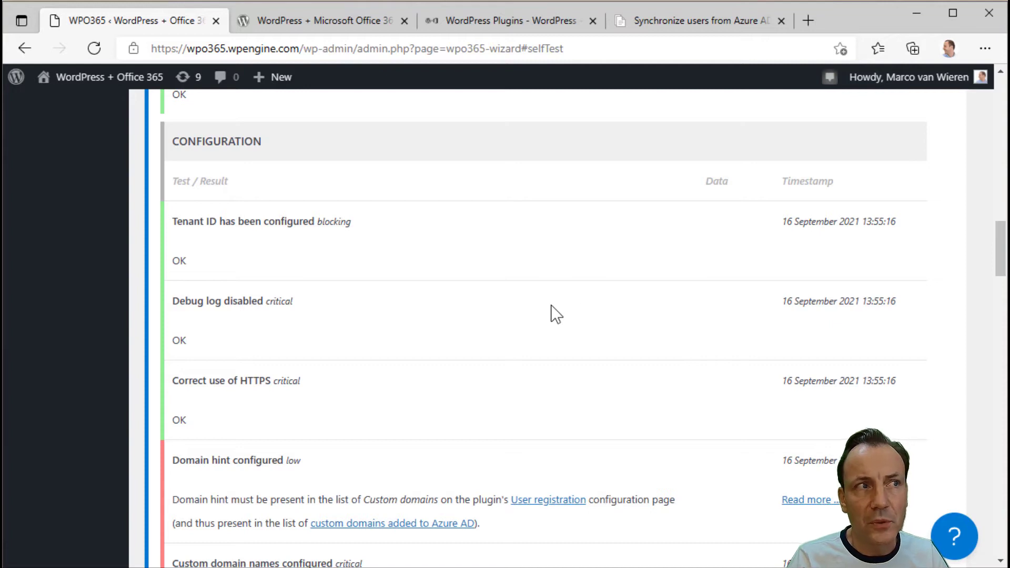
scroll(551, 306, "down", 4)
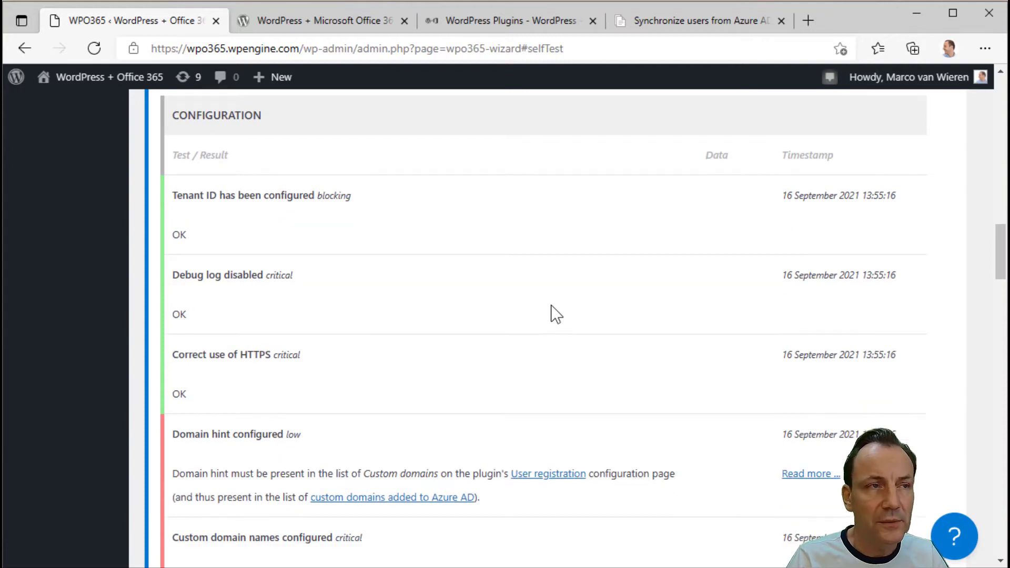
scroll(550, 304, "down", 1)
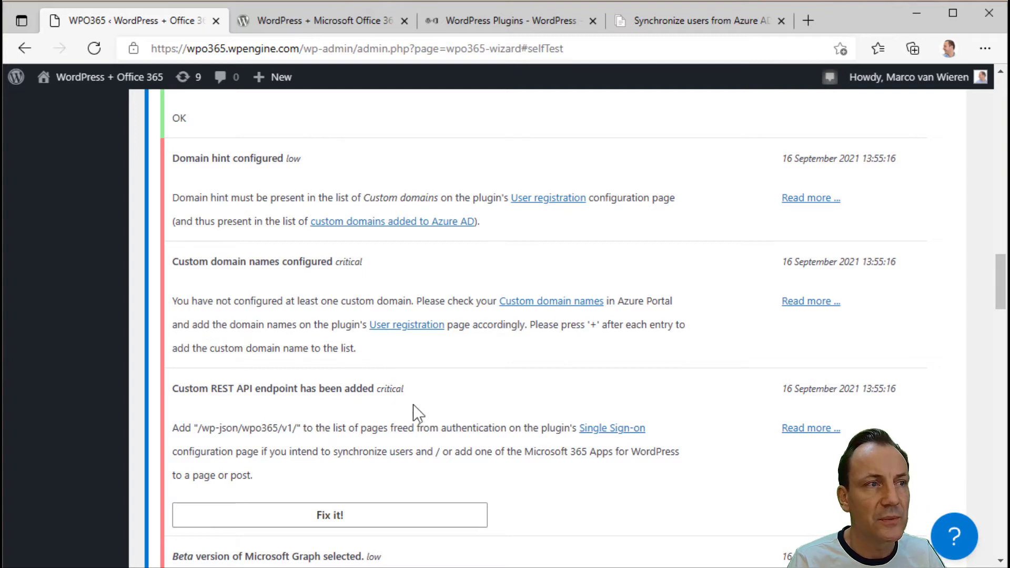
- Apply the automatic fix for the 'Beta version of Microsoft Graph selected' check
scroll(417, 406, "down", 1)
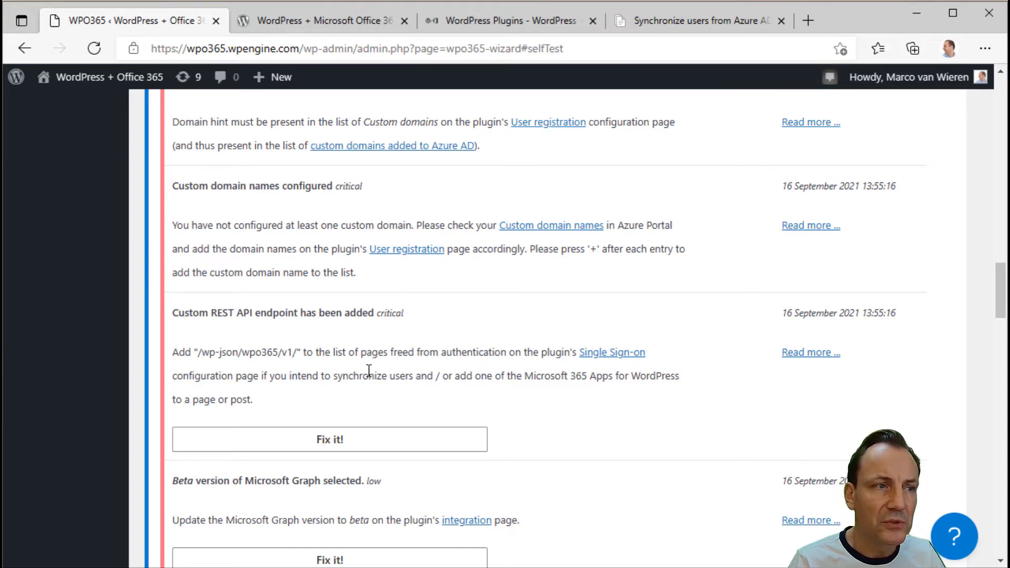
scroll(368, 369, "down", 1)
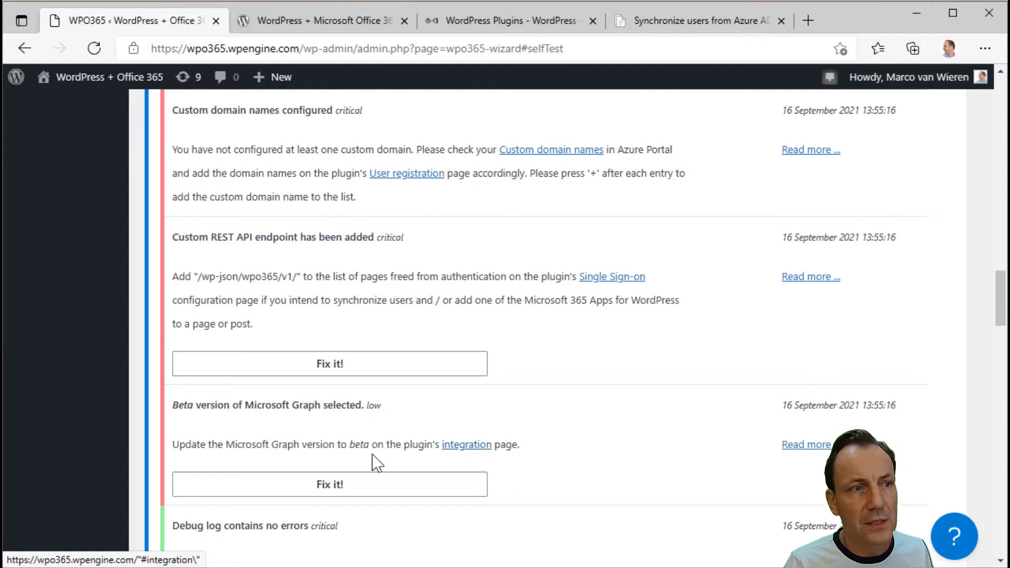
left_click(349, 493)
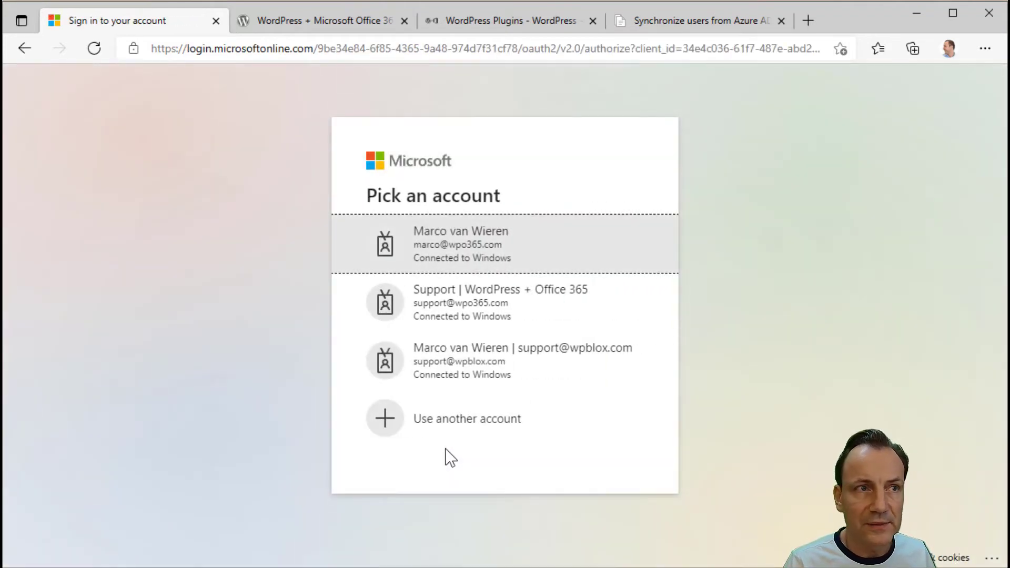
- Pick the admin Microsoft account to finish signing in and return to the self-test
left_click(503, 252)
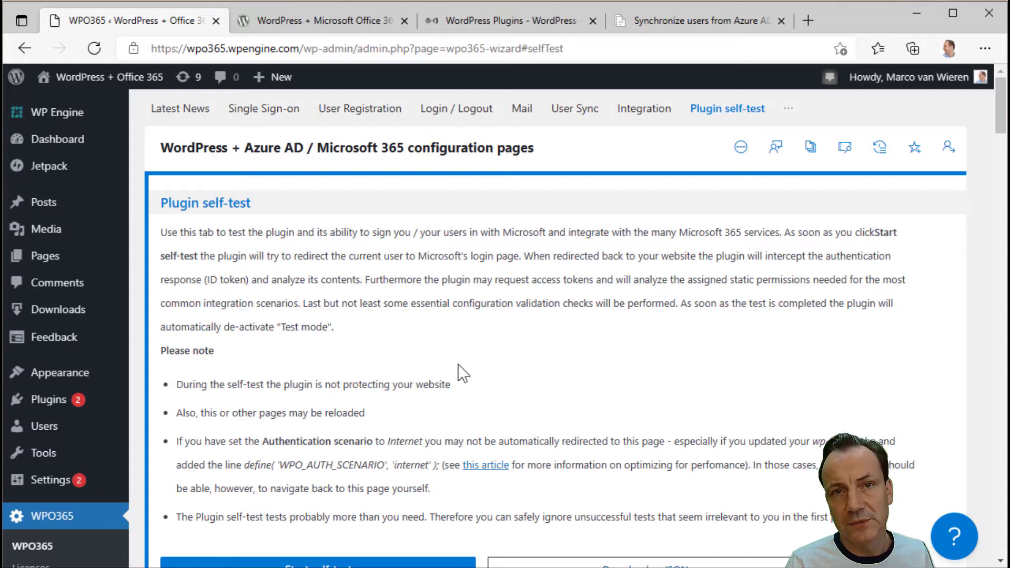
- Scroll past the PROFILE+, ROLES + ACCESS and AVATAR results to the two failing SYNC checks
scroll(462, 373, "down", 15)
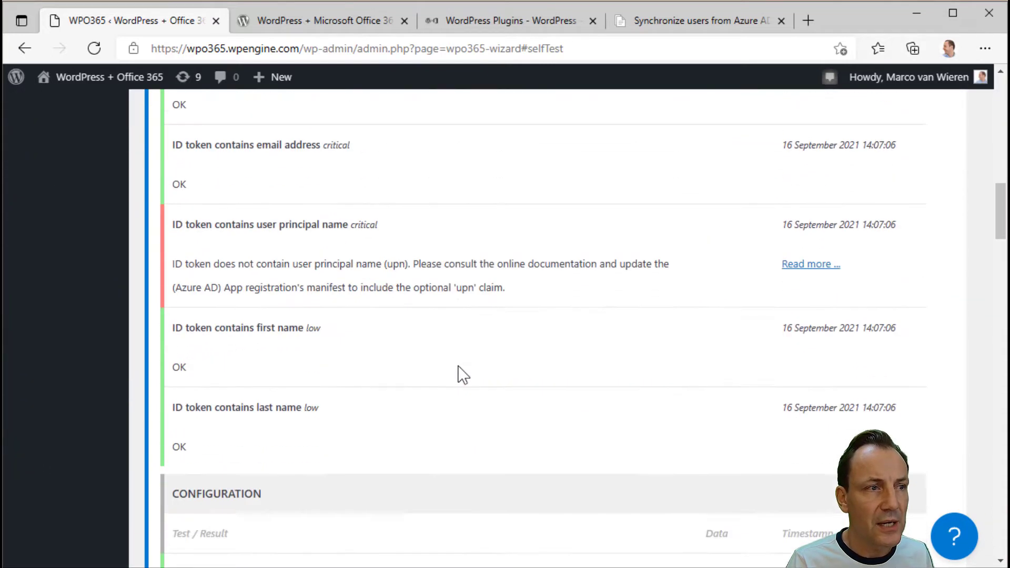
scroll(463, 374, "down", 12)
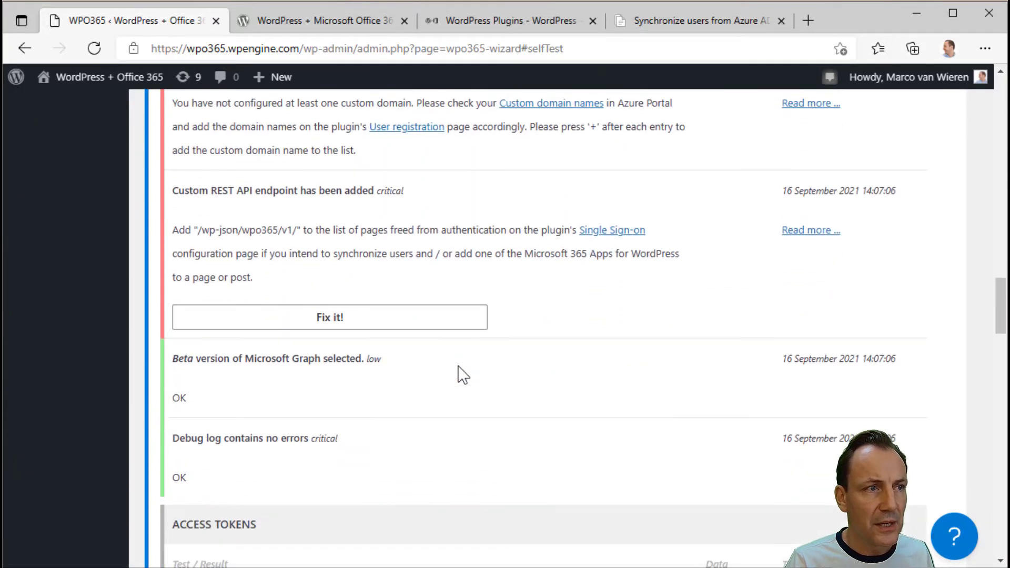
scroll(463, 374, "down", 1)
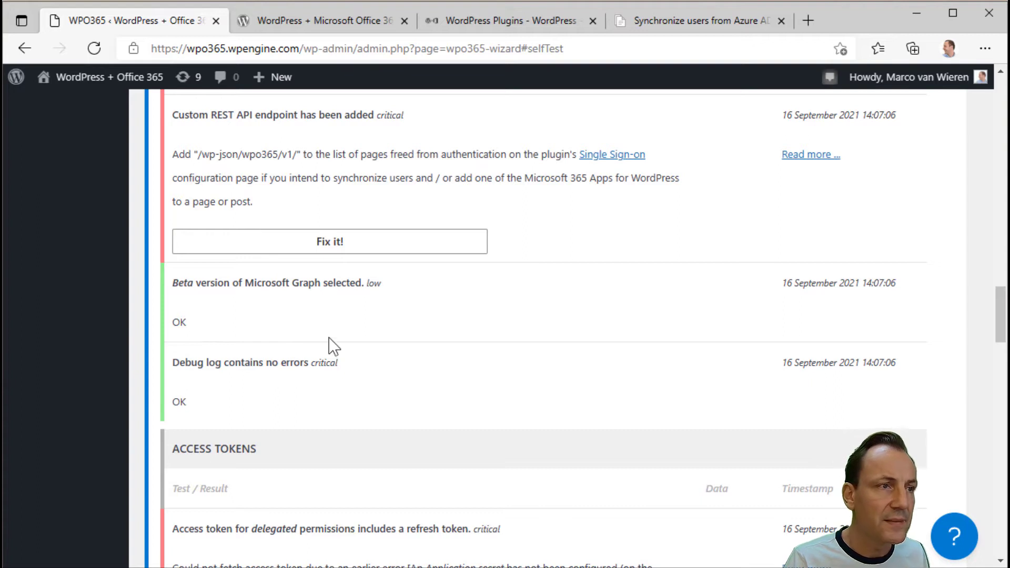
scroll(329, 342, "down", 5)
scroll(333, 345, "down", 10)
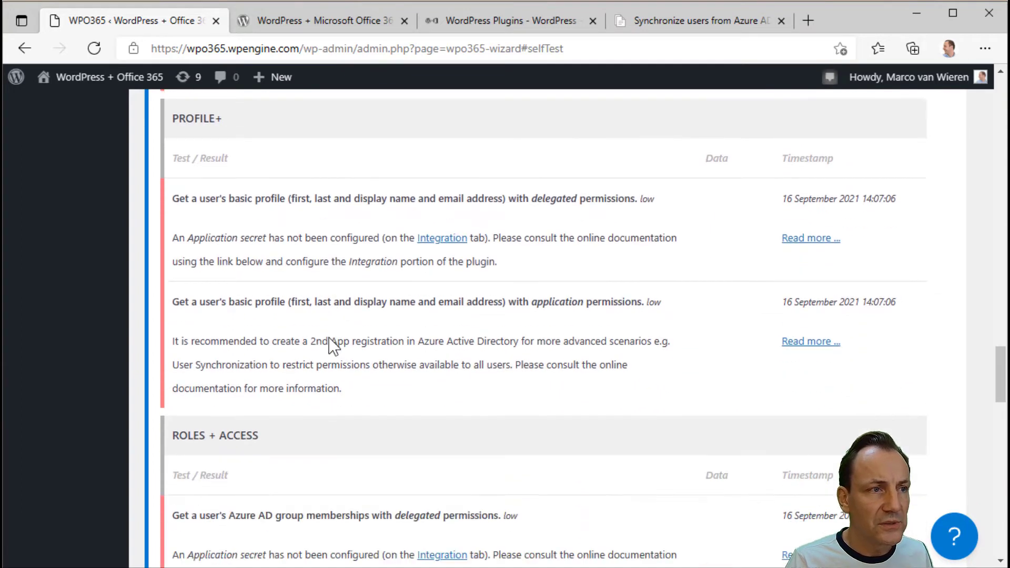
scroll(332, 346, "down", 3)
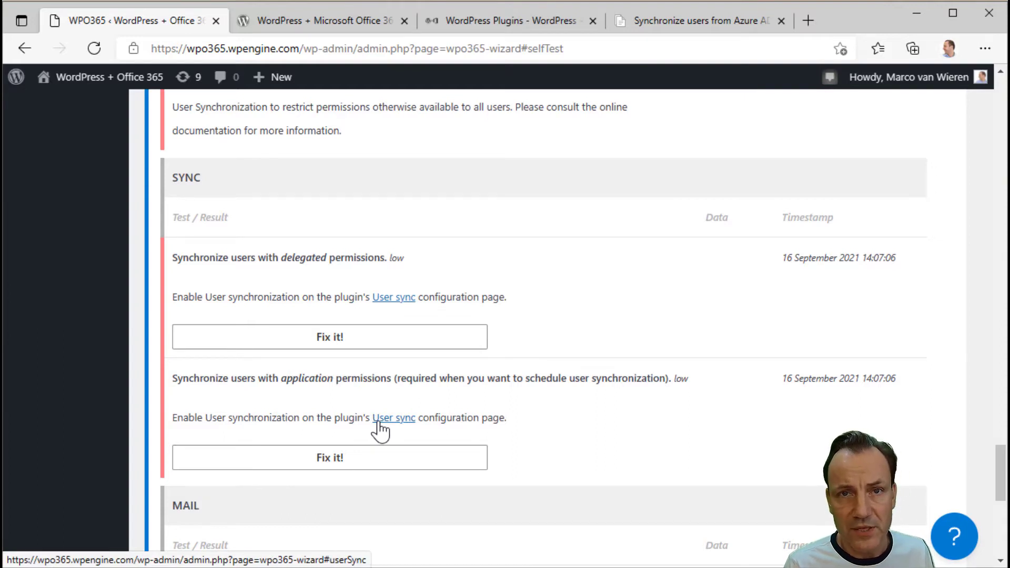
- Apply the fix for application-permission user sync and sign back in with the Microsoft account
left_click(343, 462)
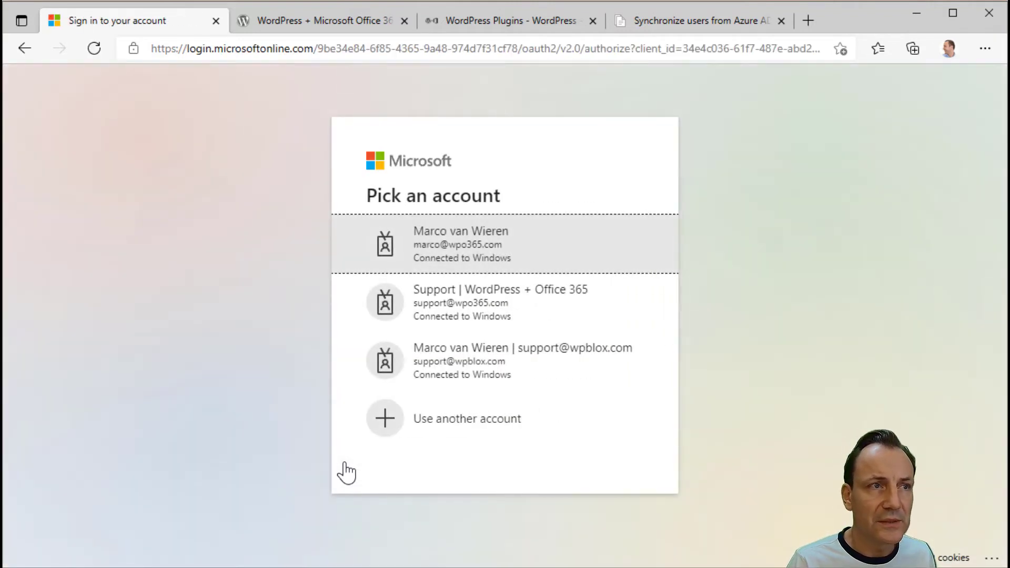
left_click(492, 234)
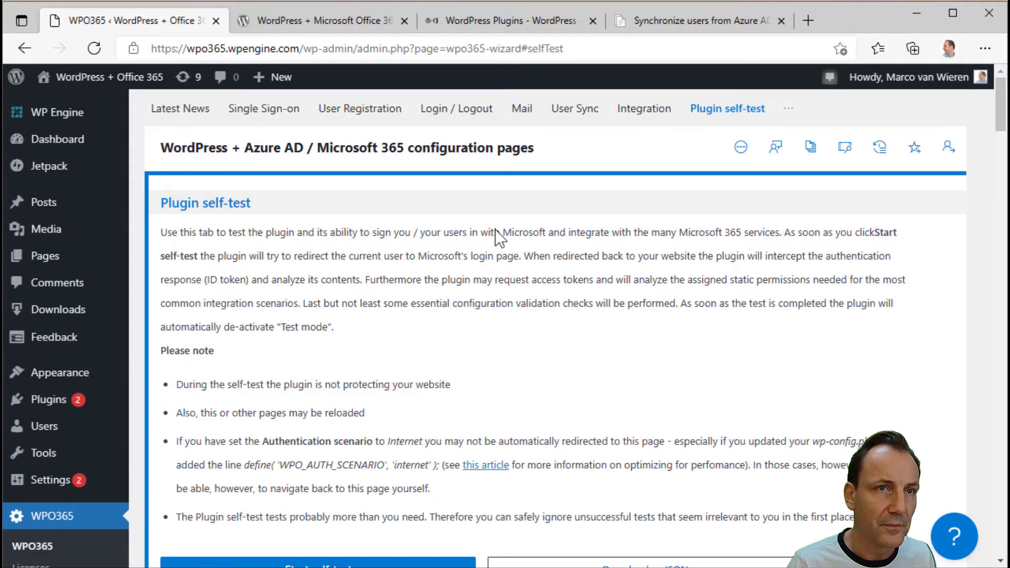
- Scroll to the SYNC entries flagging WP-Cron disabled and missing custom domains
scroll(502, 273, "down", 20)
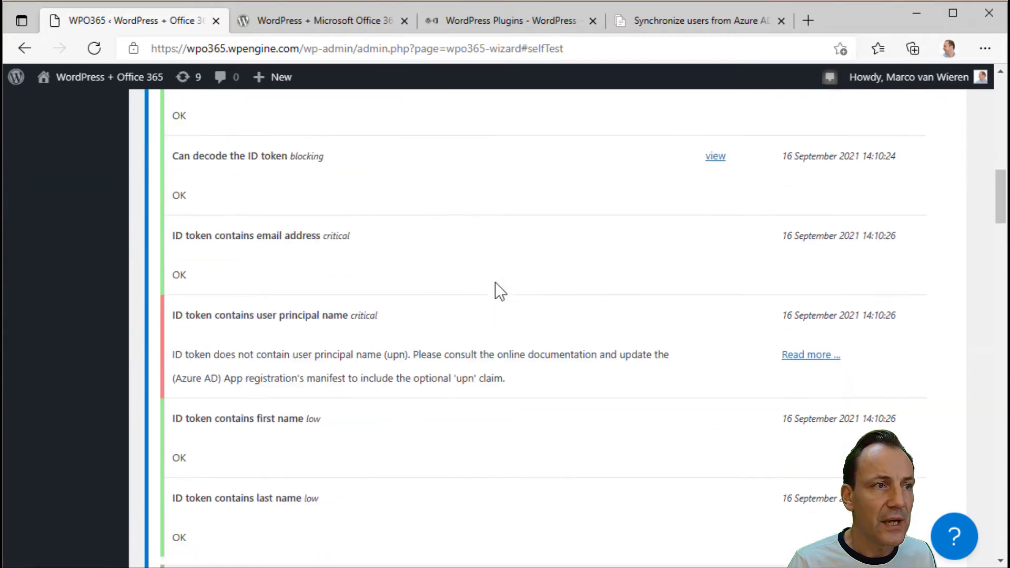
scroll(494, 286, "down", 20)
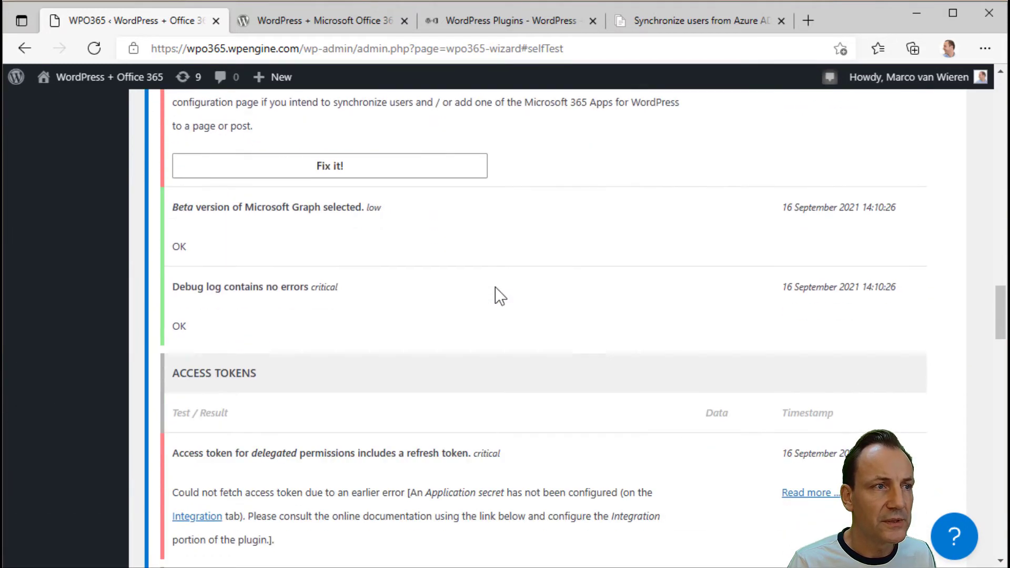
scroll(495, 286, "down", 20)
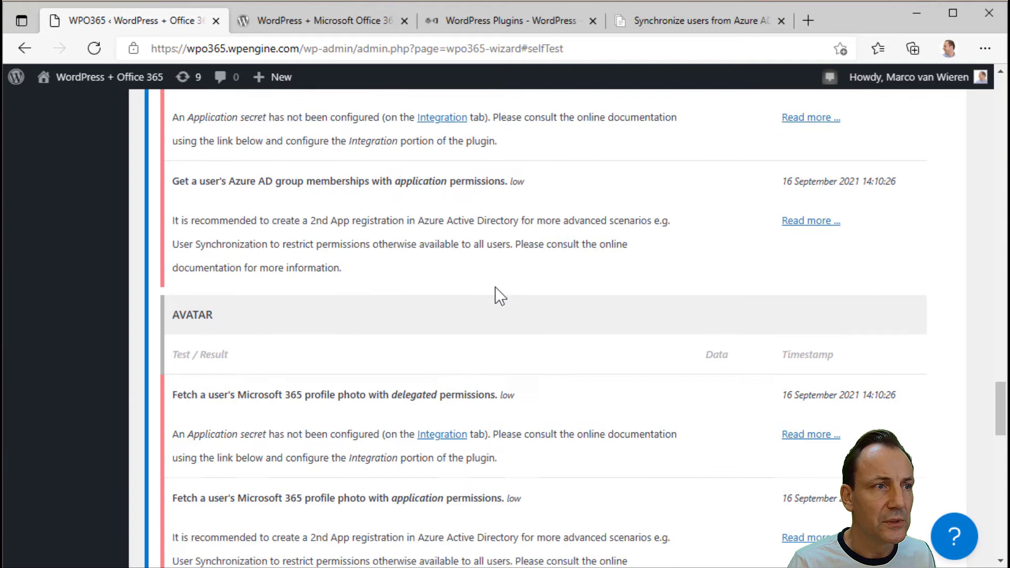
scroll(494, 286, "down", 5)
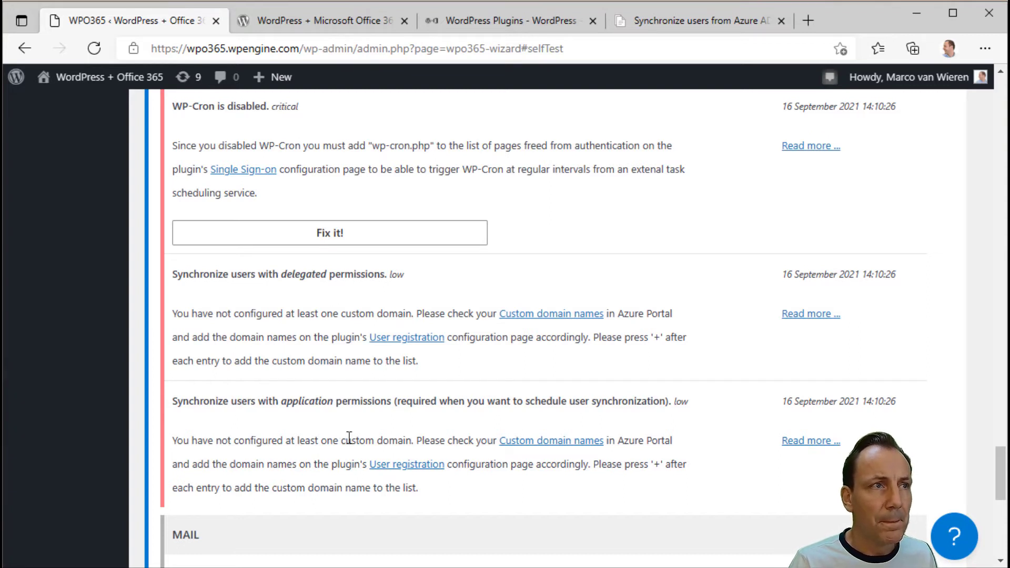
- Follow the 'Custom domain names' link in the application-permissions sync entry to Azure
scroll(348, 437, "up", 1)
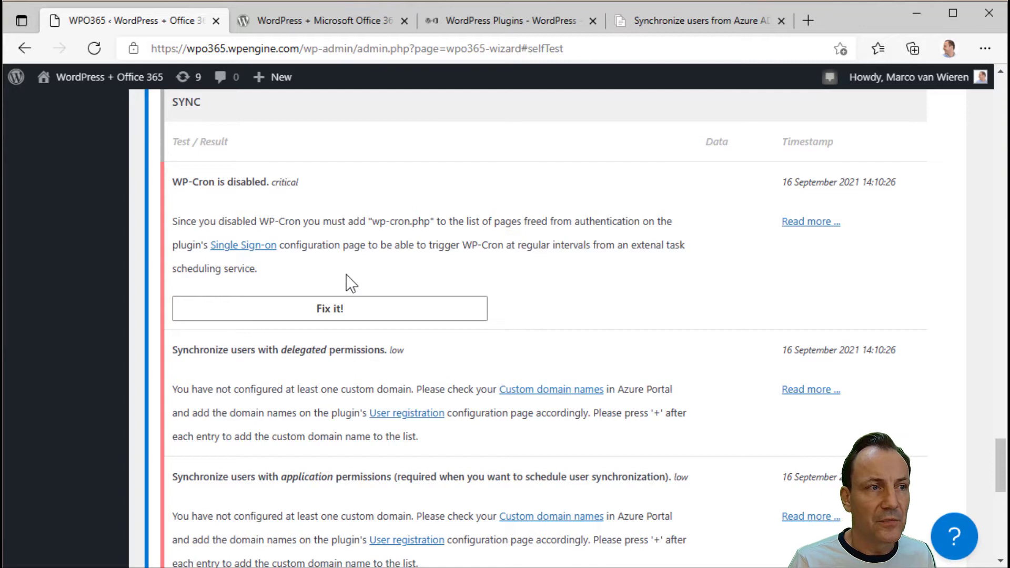
scroll(350, 289, "down", 3)
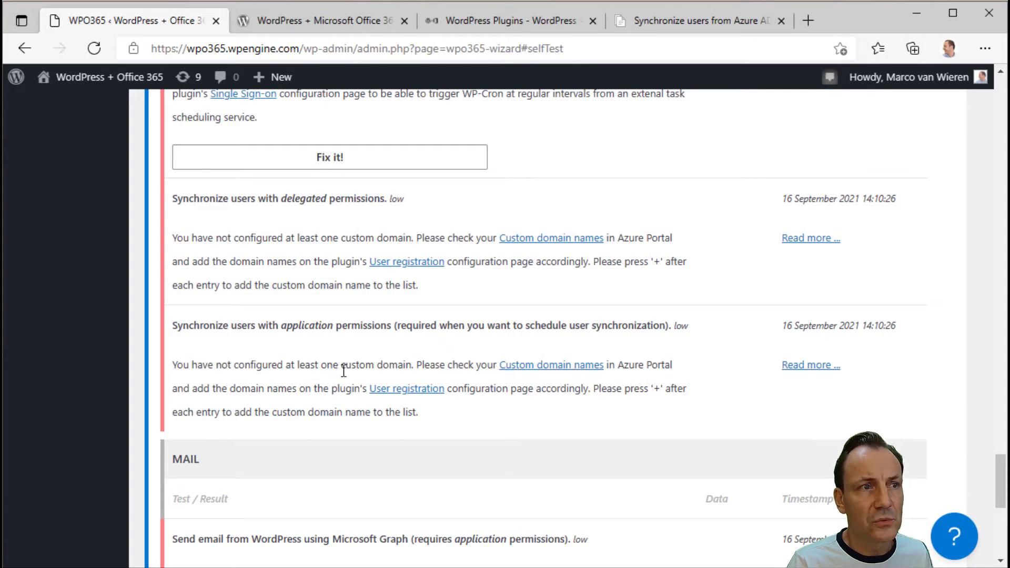
left_click(543, 366)
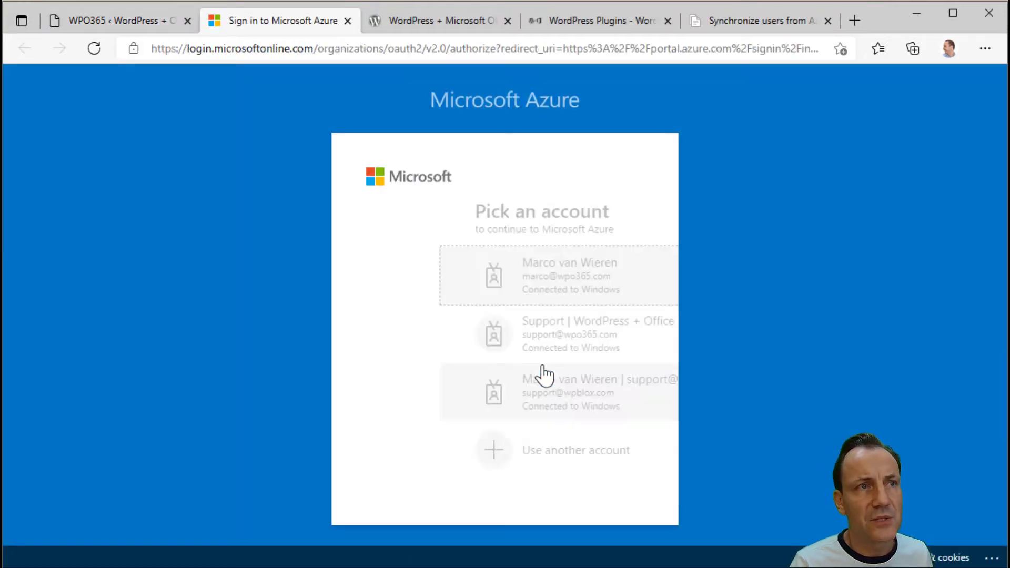
- Sign in to the Azure portal to see the custom domains, then return to the WordPress tab
left_click(514, 286)
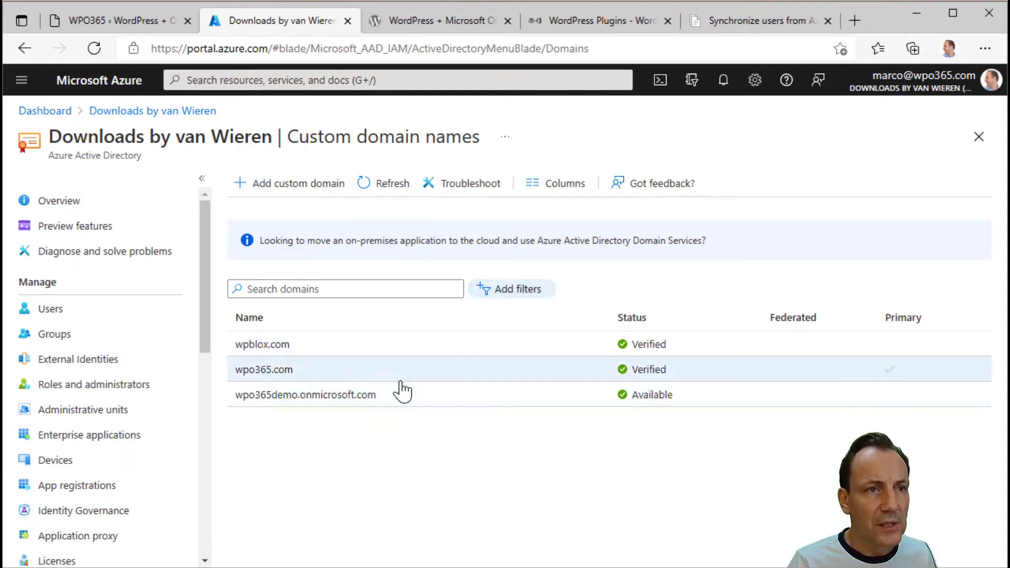
left_click(123, 20)
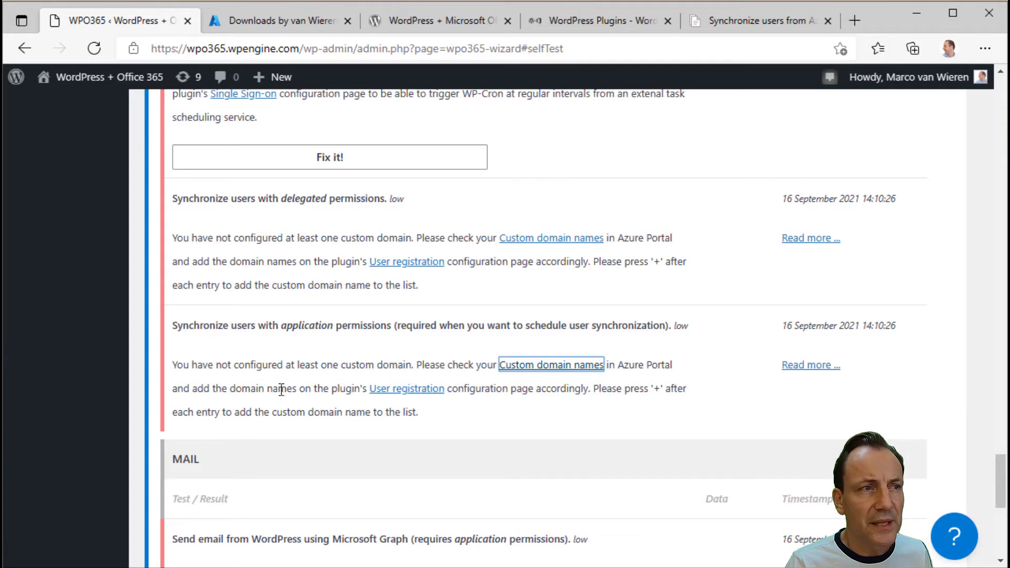
- Copy wpo365.com from the Azure domain list into the User registration custom domains
left_click(406, 394)
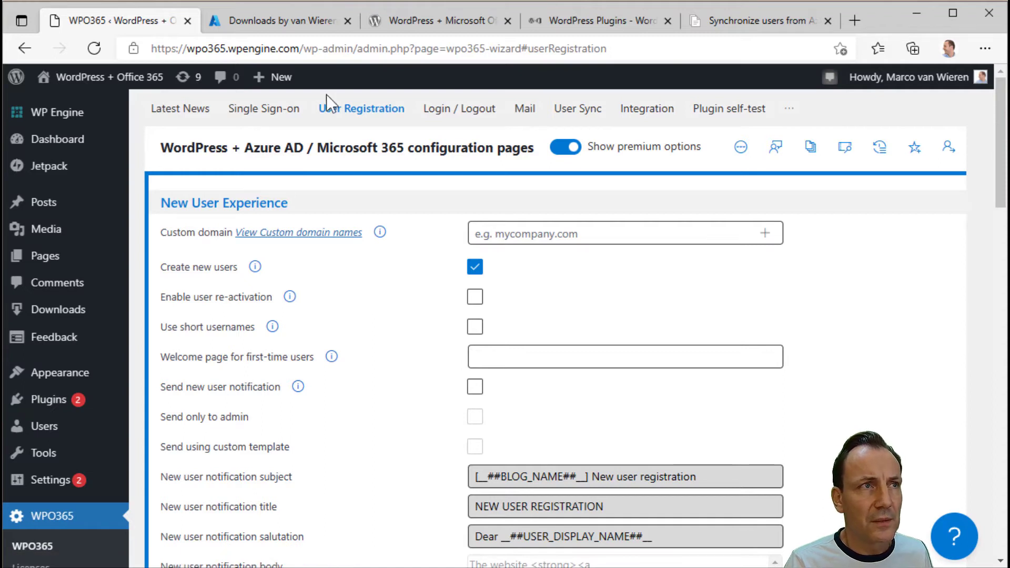
left_click(283, 24)
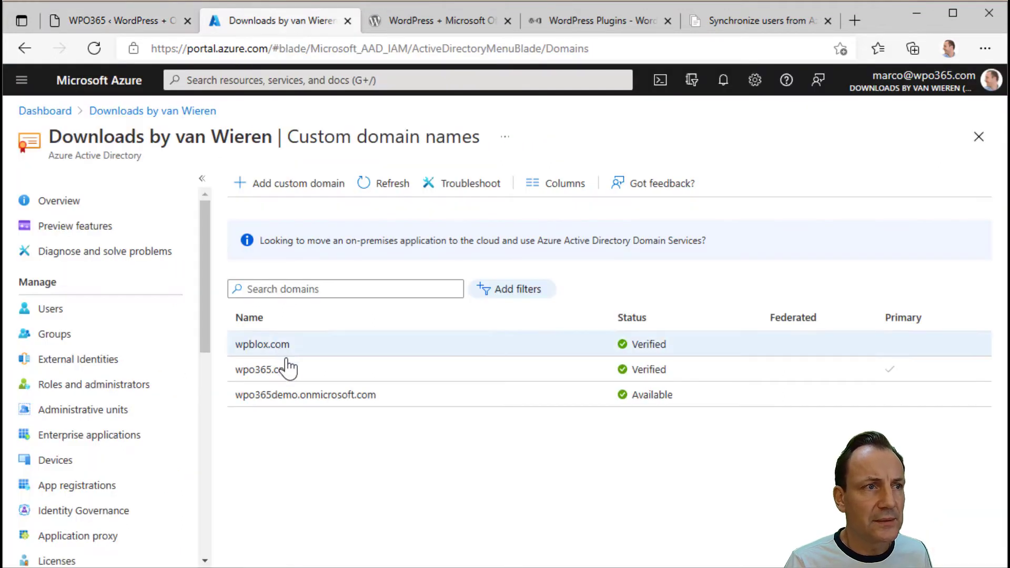
left_click_drag(303, 371, 238, 386)
key("ctrl+c")
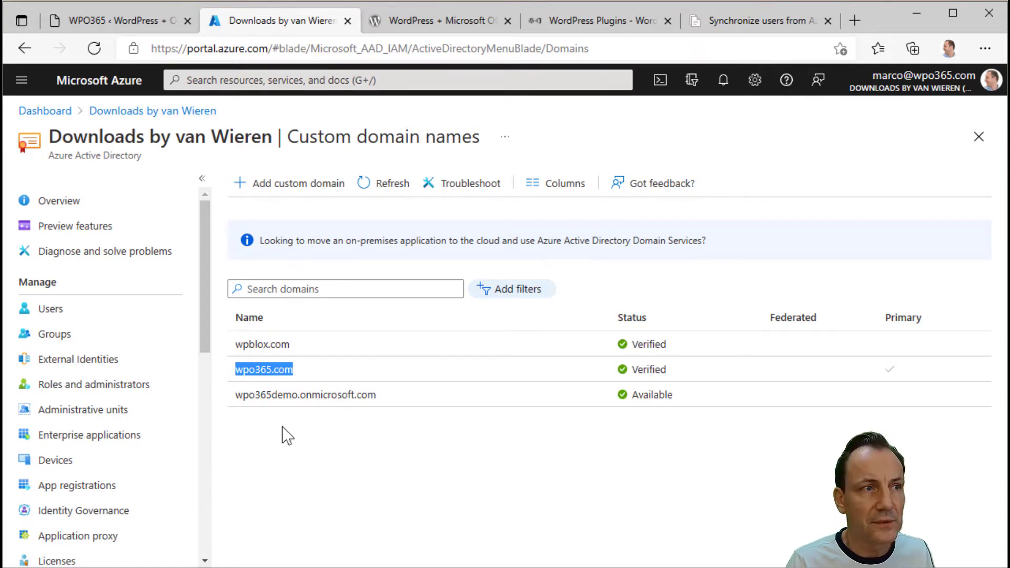
left_click(114, 27)
left_click(498, 232)
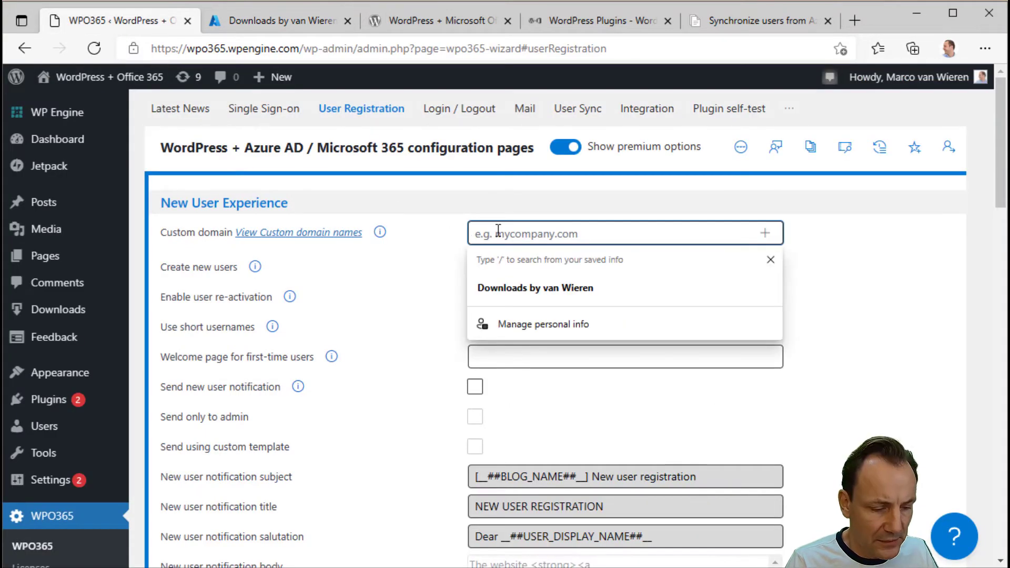
key("ctrl+v")
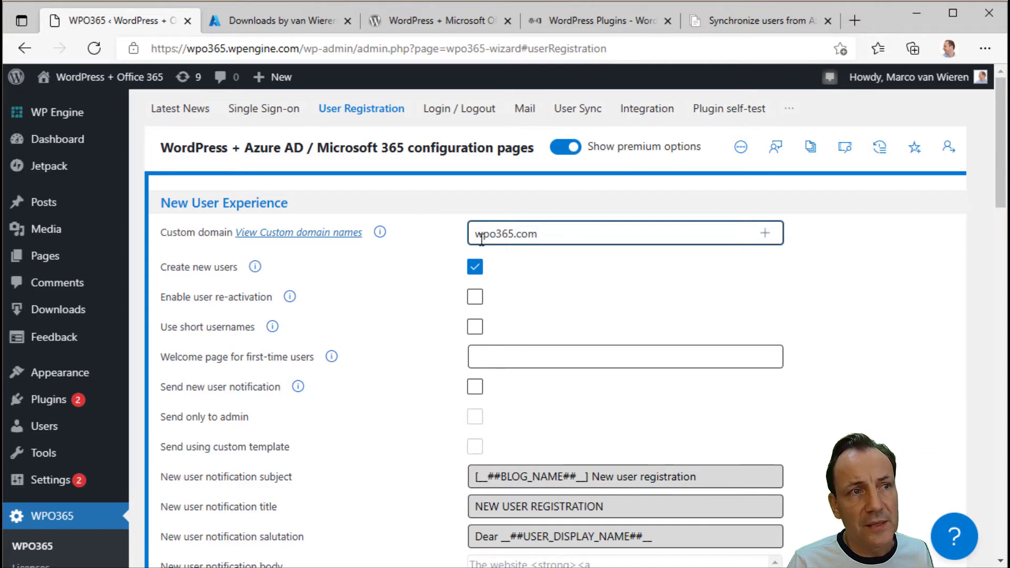
left_click(770, 239)
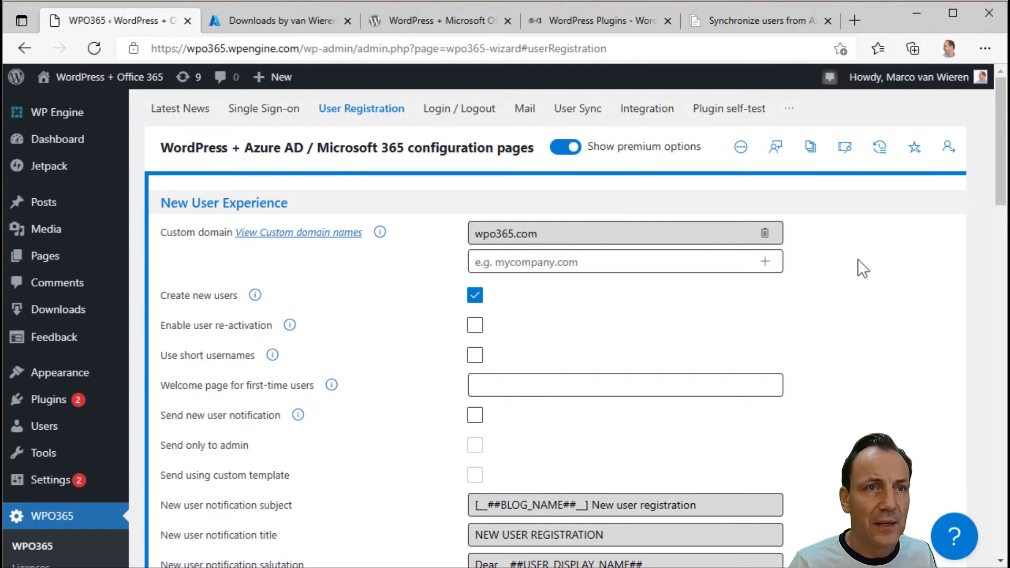
- Save the user registration configuration and go back to the Plugin self-test
scroll(841, 294, "down", 15)
scroll(747, 368, "down", 2)
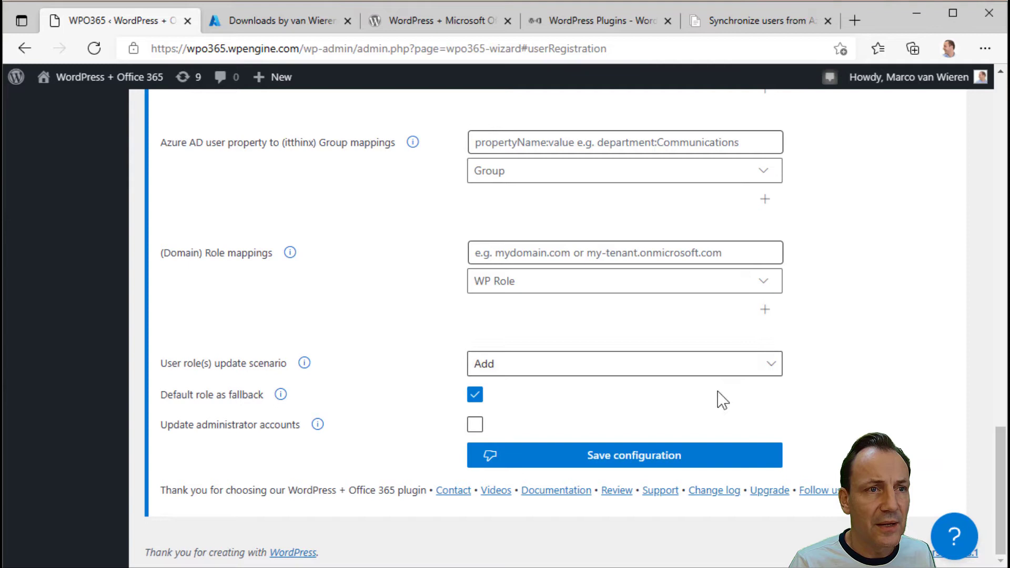
left_click(610, 462)
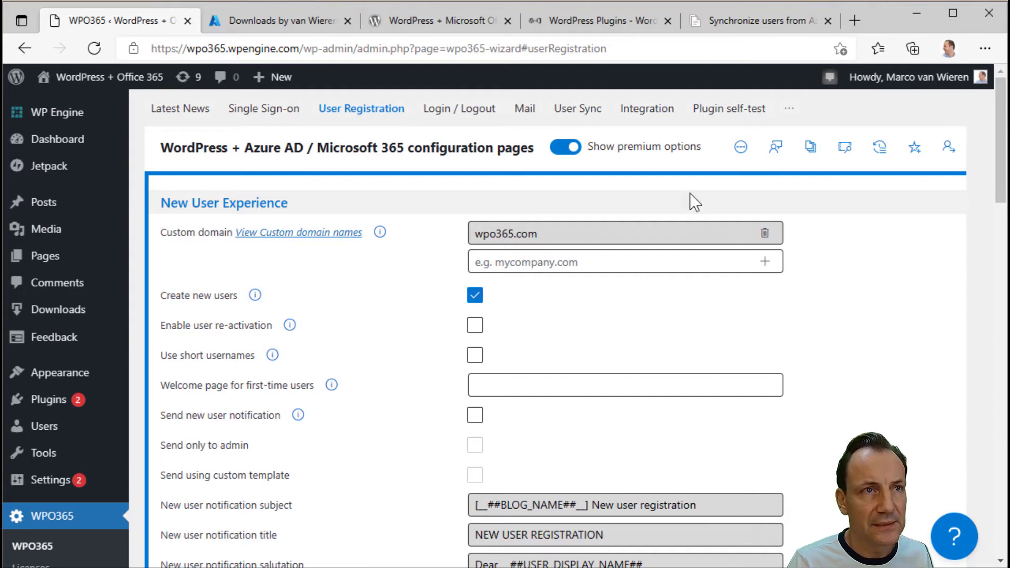
left_click(730, 111)
- Rerun the self-test, sign in again, and scroll to the WP-Cron and Synchronize users warnings
scroll(584, 298, "down", 2)
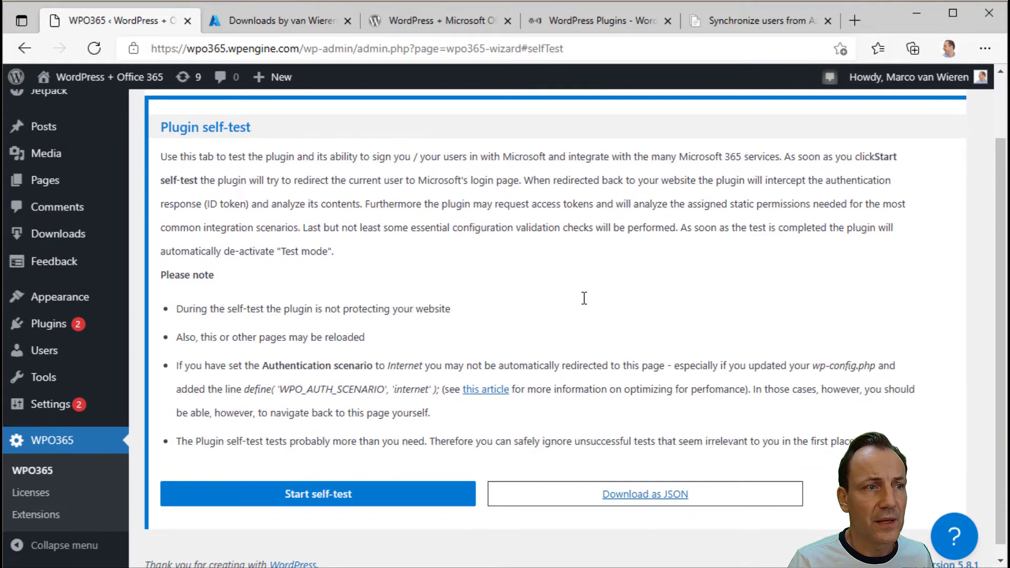
left_click(318, 497)
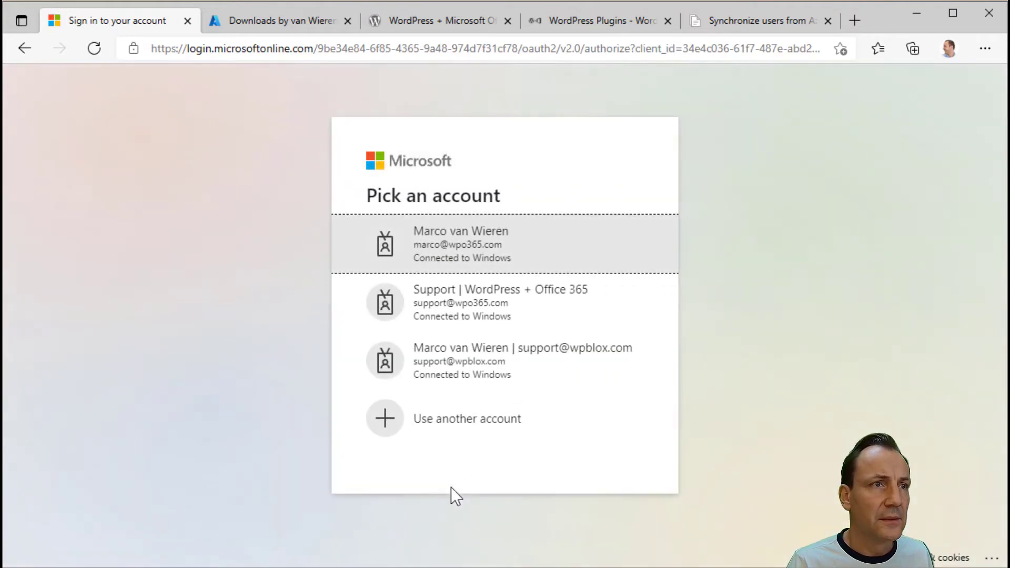
left_click(479, 251)
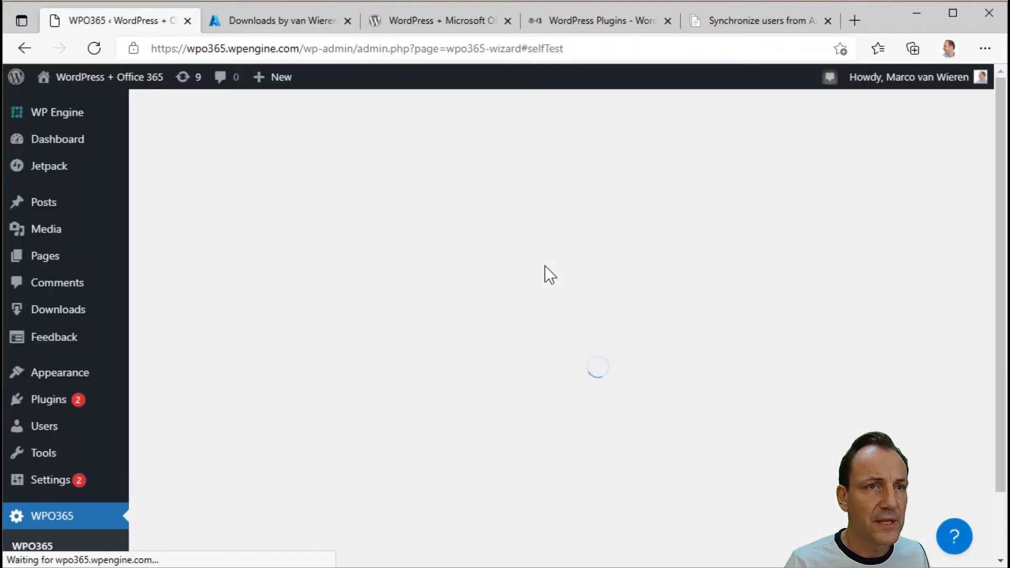
scroll(545, 266, "down", 15)
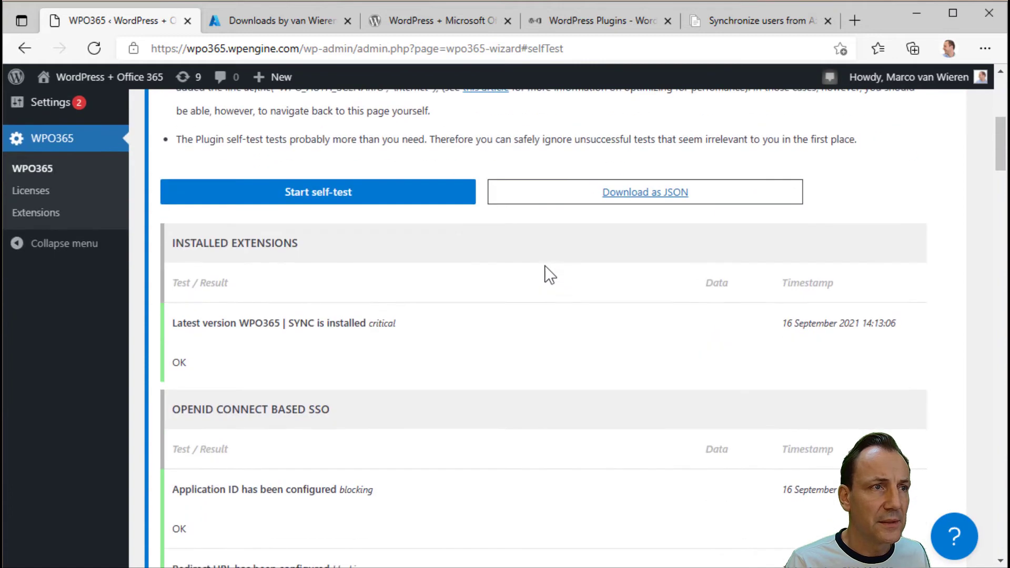
scroll(544, 265, "down", 20)
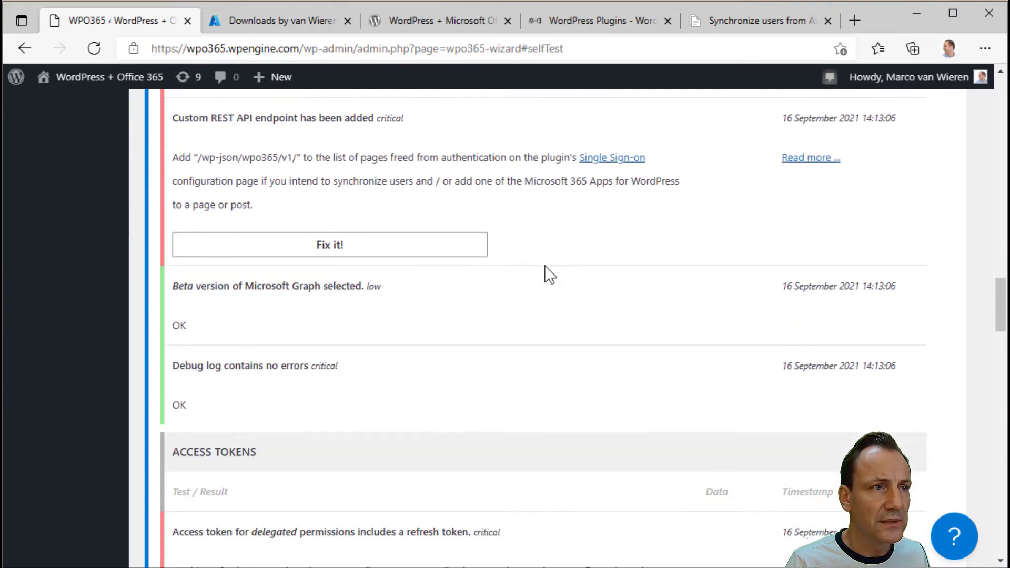
scroll(544, 265, "down", 20)
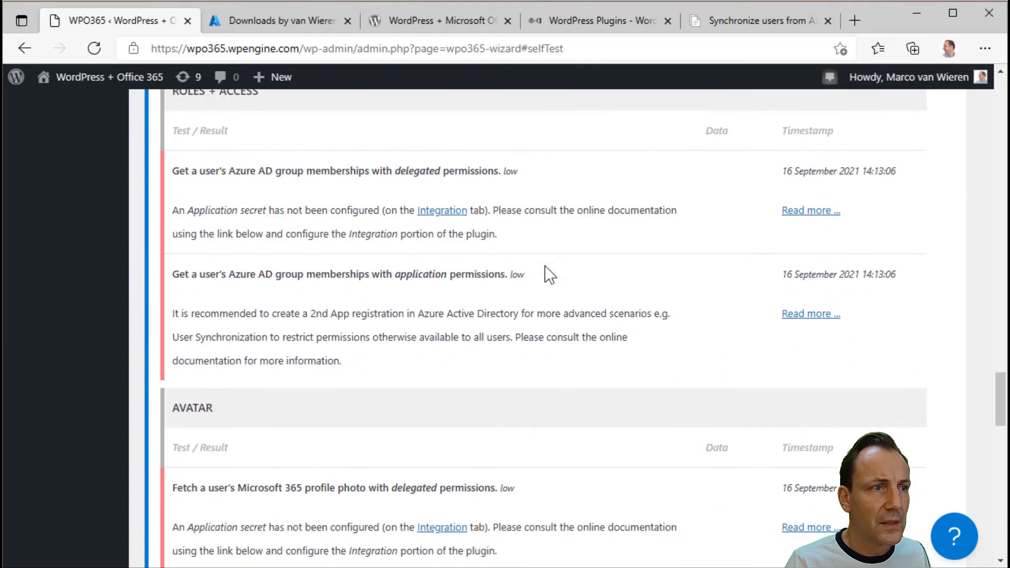
scroll(544, 265, "down", 5)
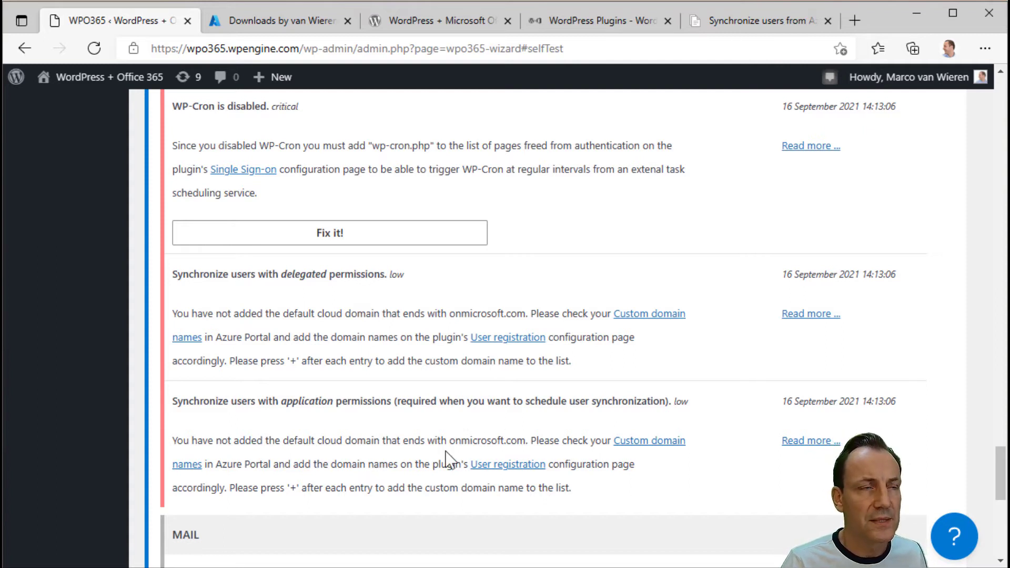
- Copy wpo365demo.onmicrosoft.com from Azure and add it to the User registration custom domains
left_click(291, 22)
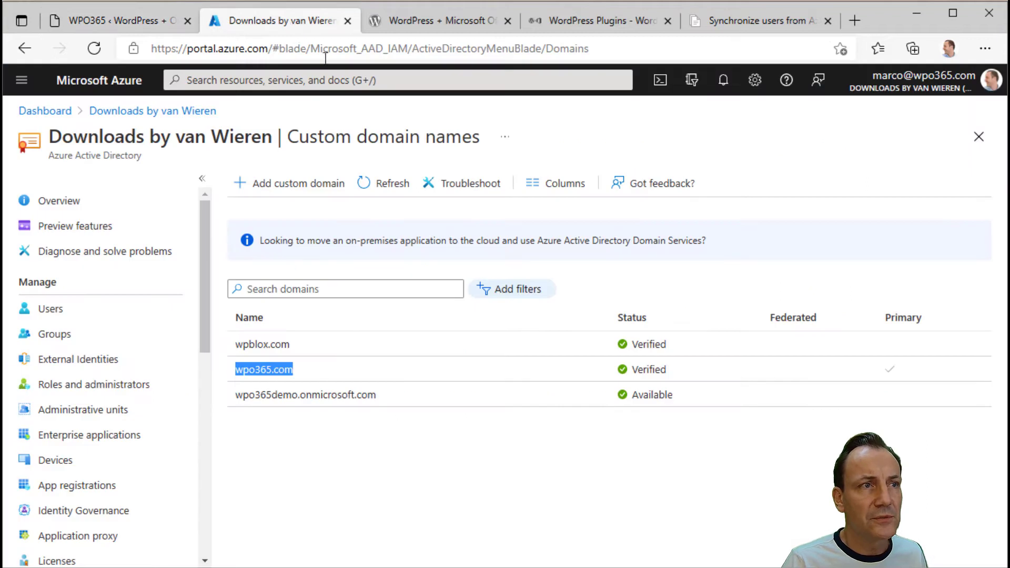
left_click_drag(235, 395, 378, 406)
key("ctrl+c")
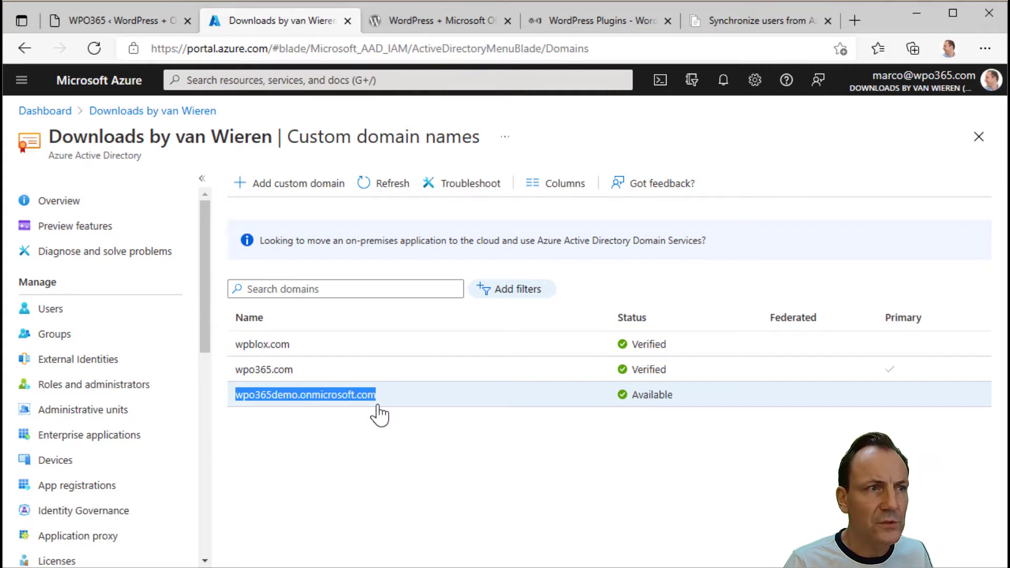
left_click(128, 26)
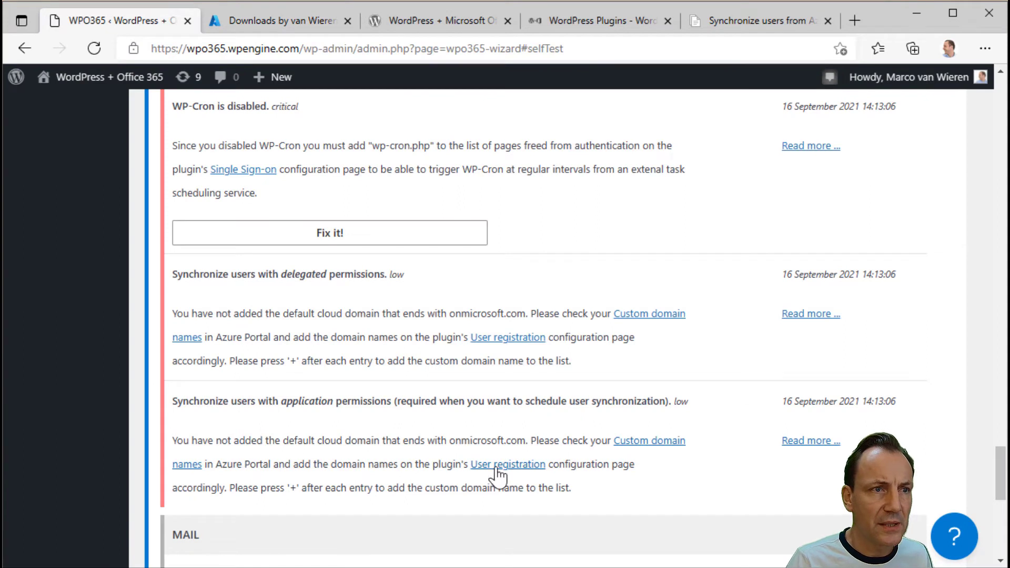
left_click(497, 465)
scroll(512, 421, "up", 6)
scroll(521, 406, "up", 10)
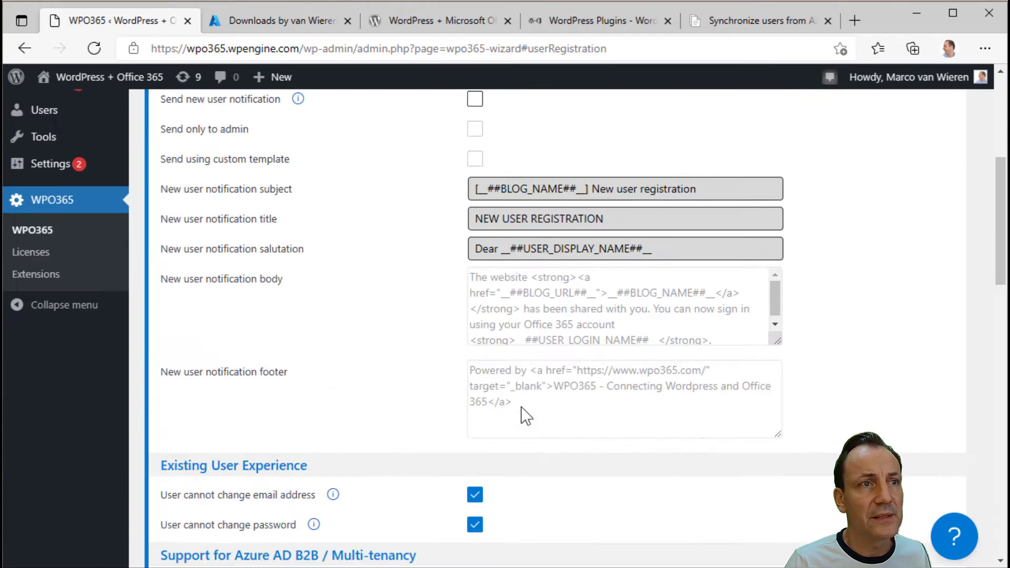
left_click(514, 263)
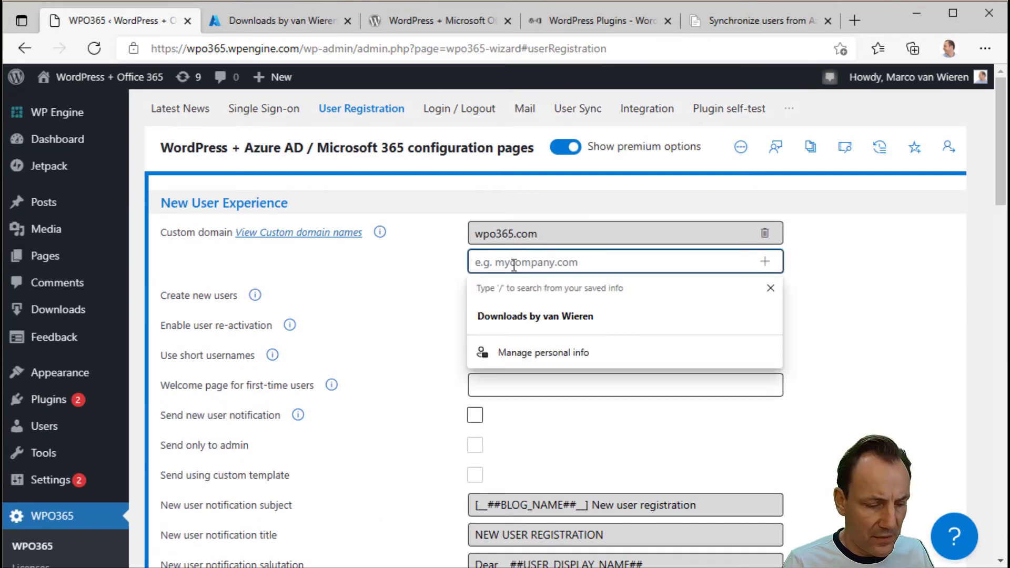
key("ctrl+v")
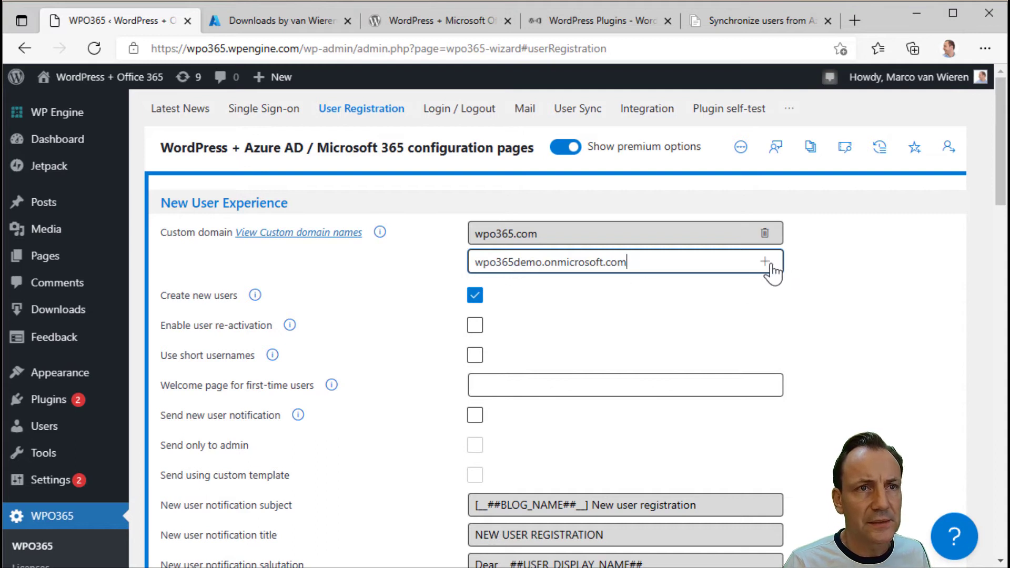
left_click(766, 262)
- Save the updated user registration configuration
scroll(744, 377, "down", 20)
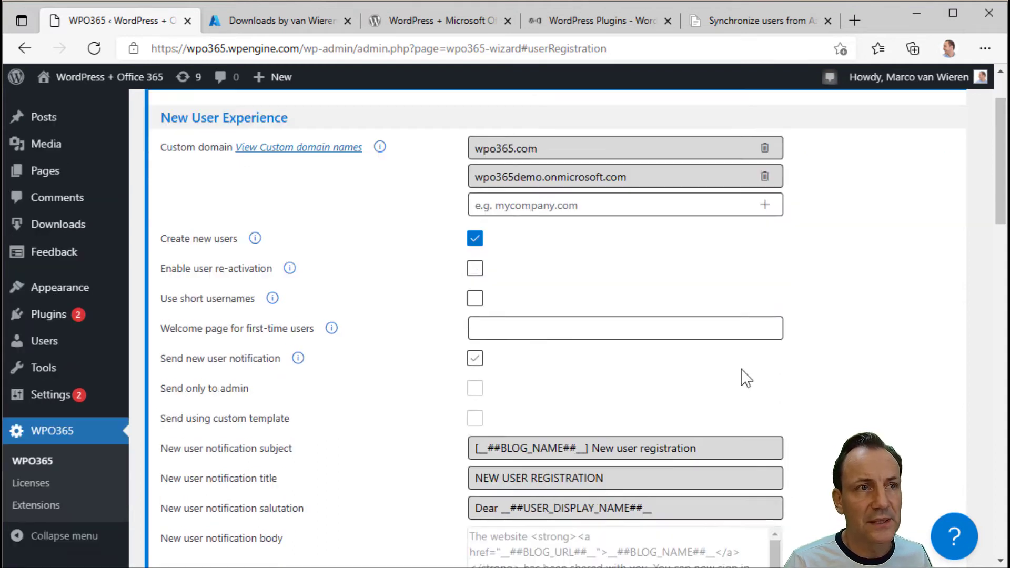
left_click(598, 458)
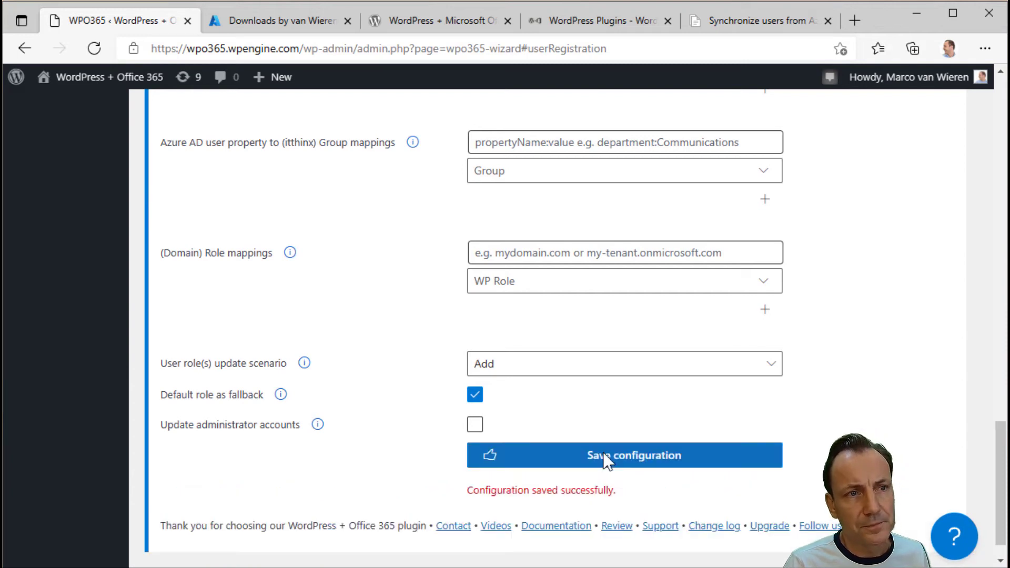
scroll(604, 460, "up", 15)
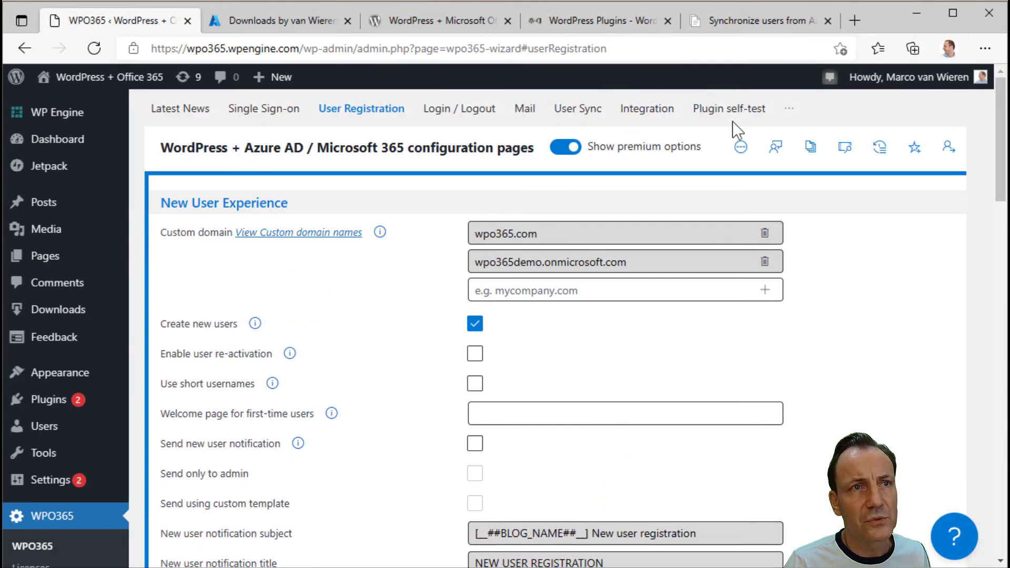
- Rerun the WPO365 plugin self-test with the first Microsoft account and scroll to the SYNC results
left_click(730, 111)
scroll(479, 418, "down", 1)
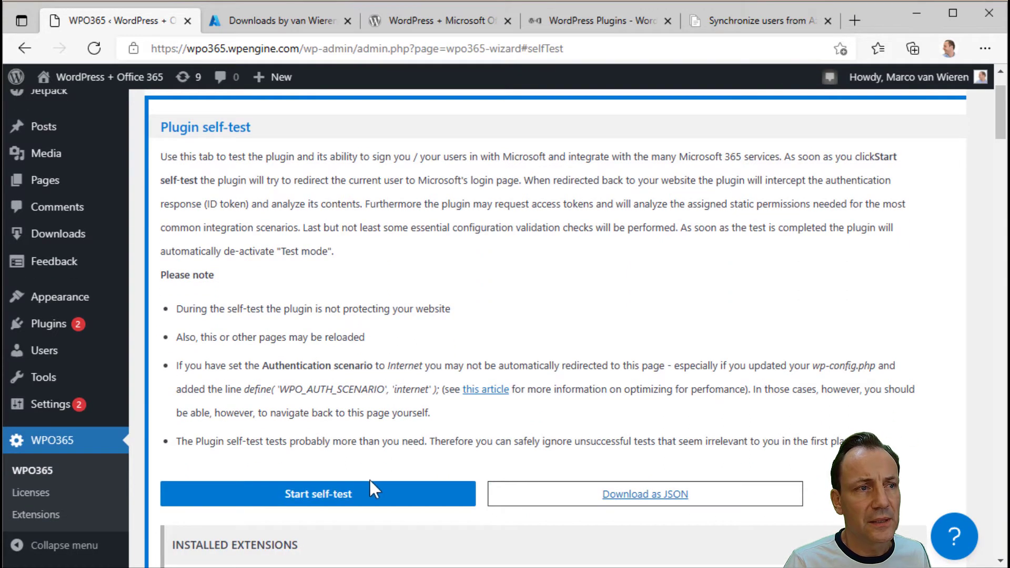
left_click(368, 493)
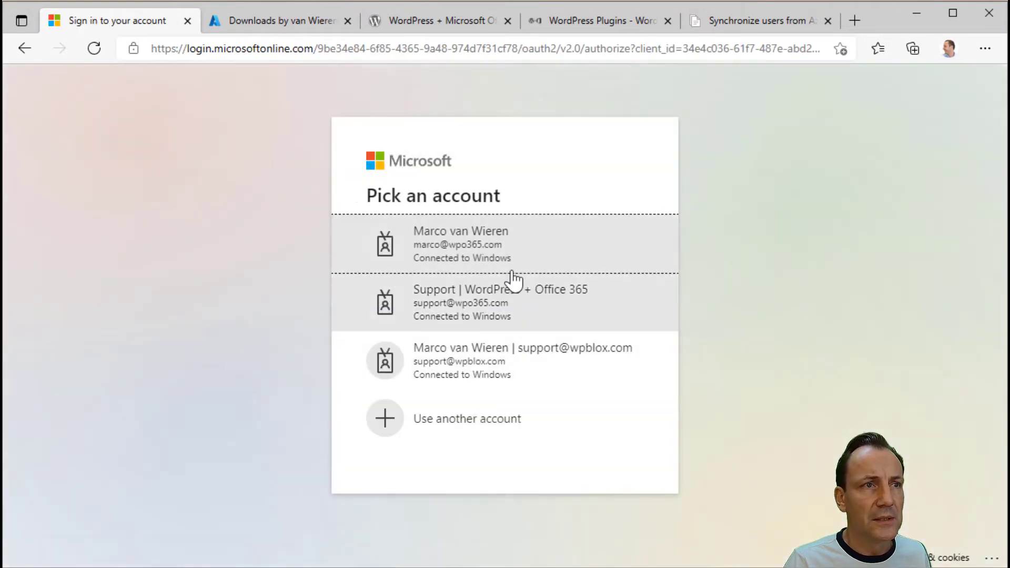
left_click(507, 256)
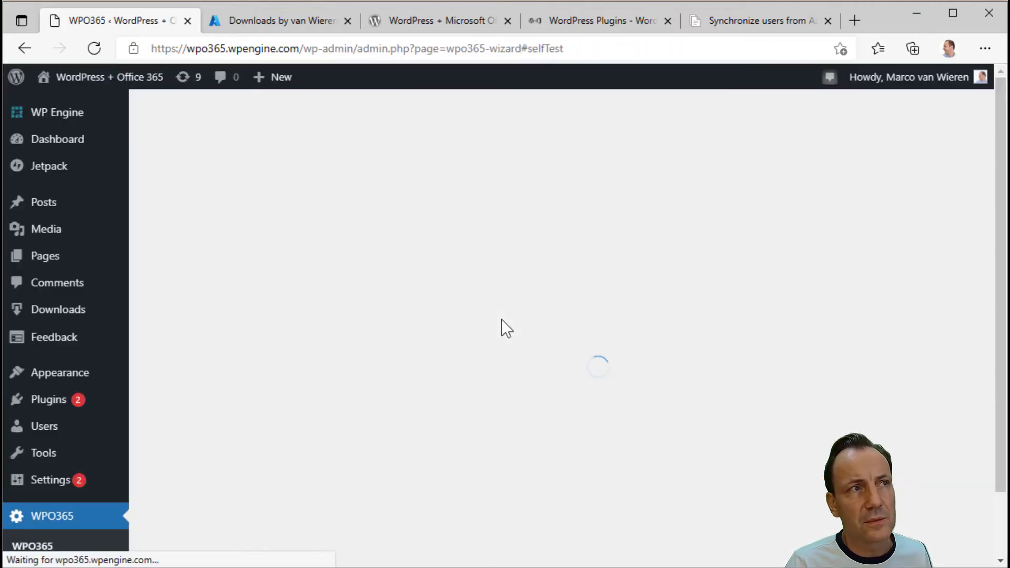
scroll(501, 329, "down", 15)
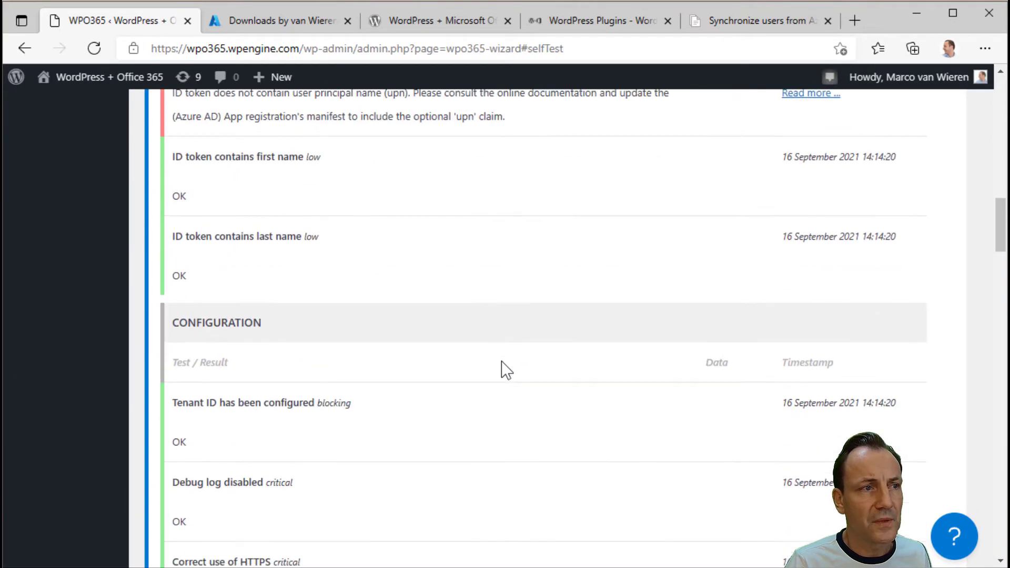
scroll(502, 362, "down", 10)
scroll(501, 360, "down", 14)
scroll(501, 361, "down", 12)
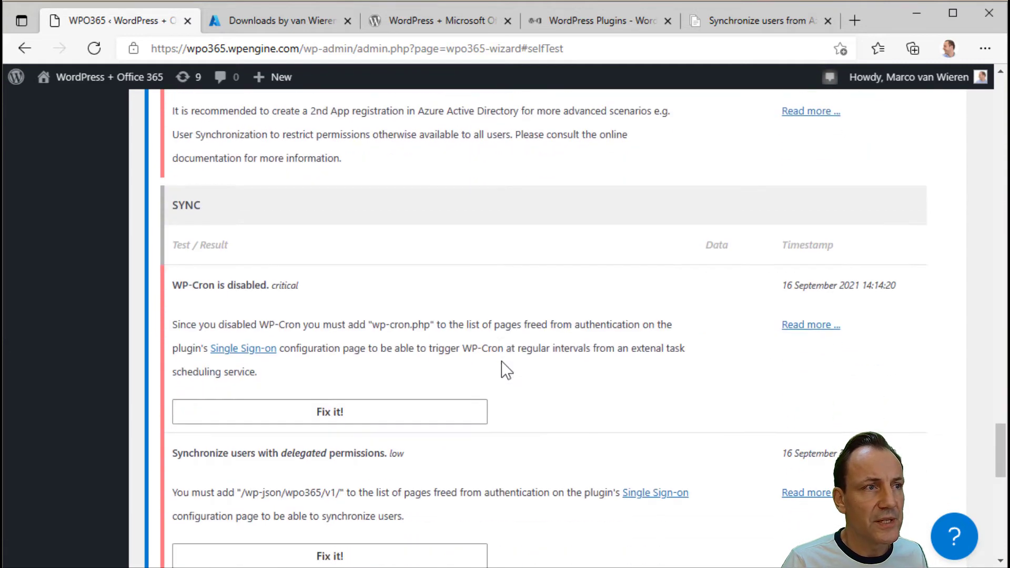
scroll(501, 361, "down", 4)
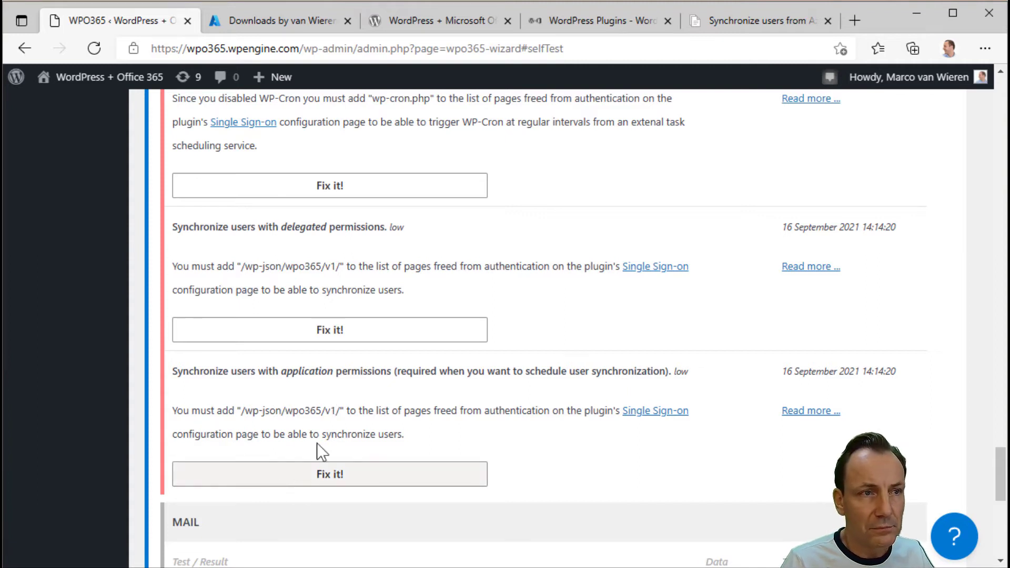
- Use Fix it! to free /wp-json/wpo365/v1/ from authentication, confirming with the first Microsoft account
left_click(323, 481)
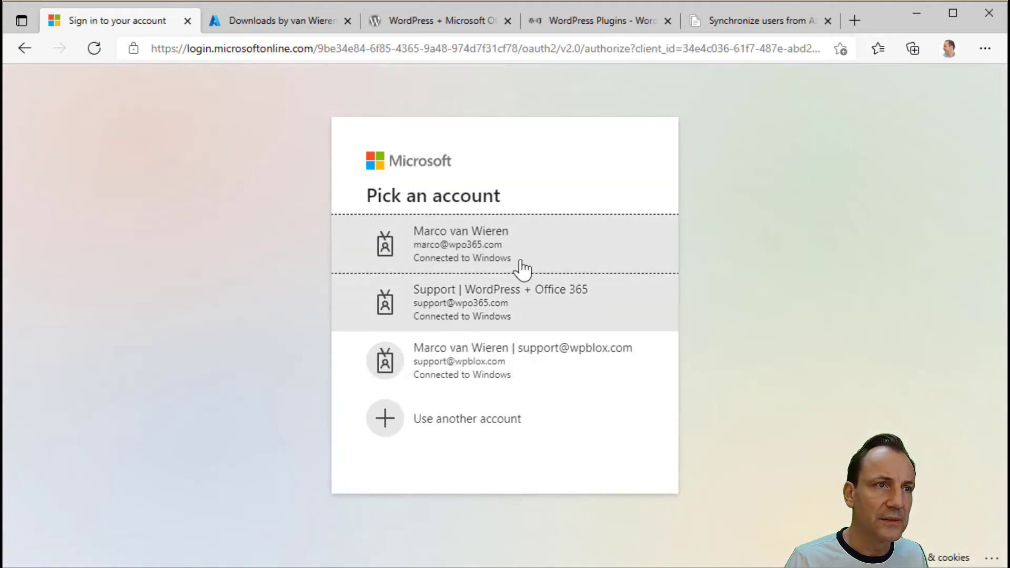
left_click(519, 251)
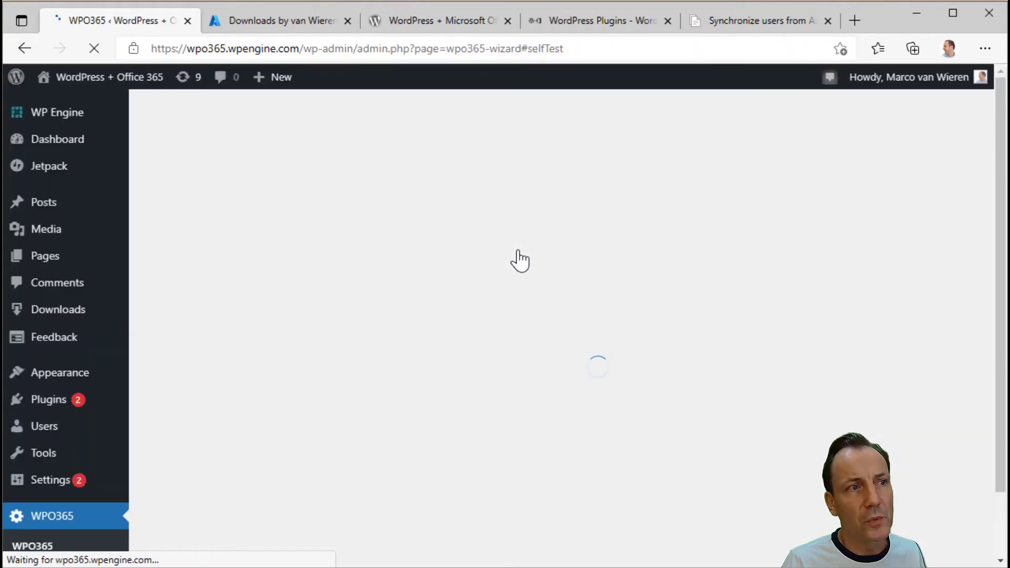
scroll(497, 316, "down", 3)
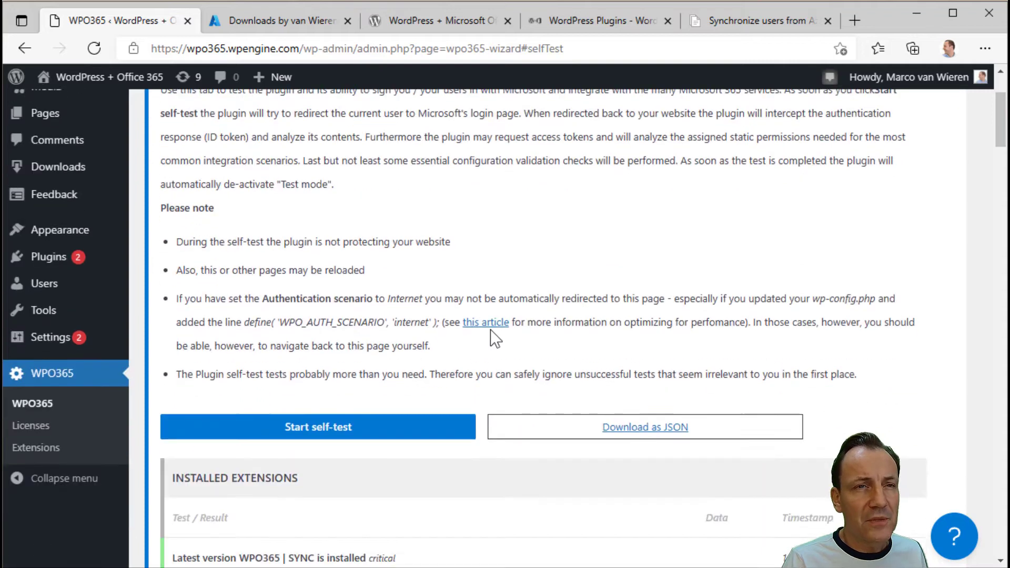
scroll(490, 329, "down", 12)
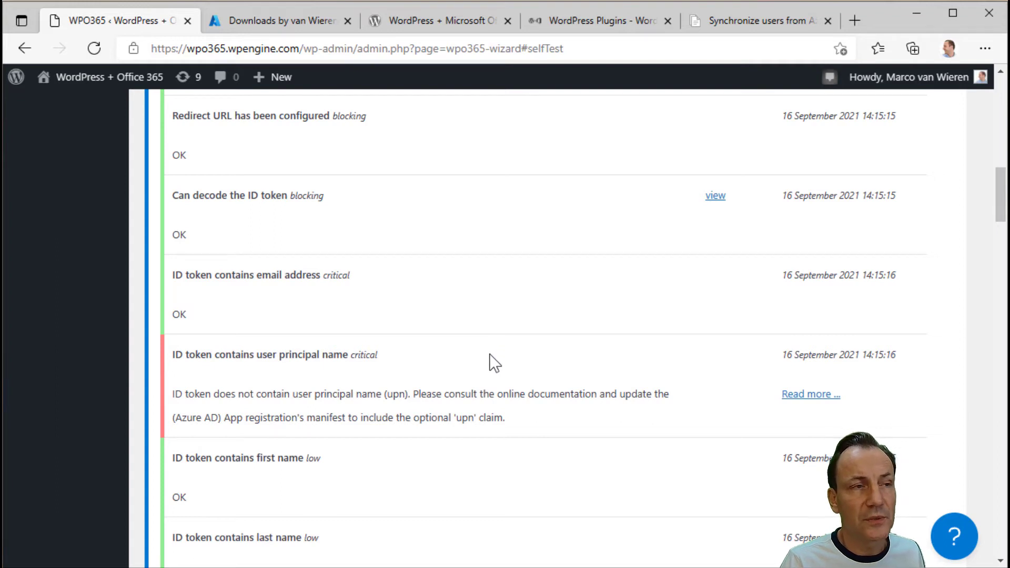
scroll(489, 374, "down", 8)
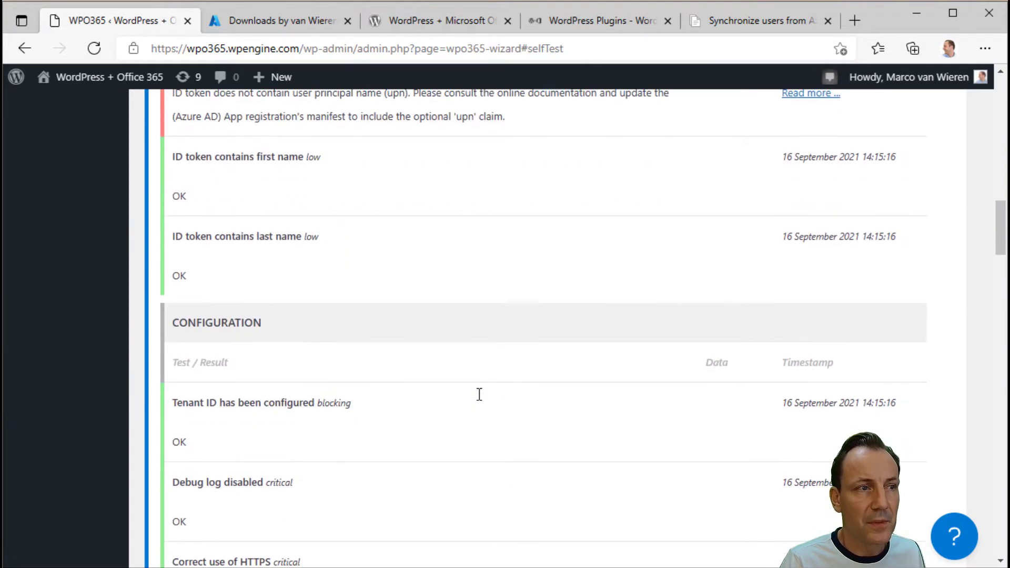
scroll(479, 394, "down", 17)
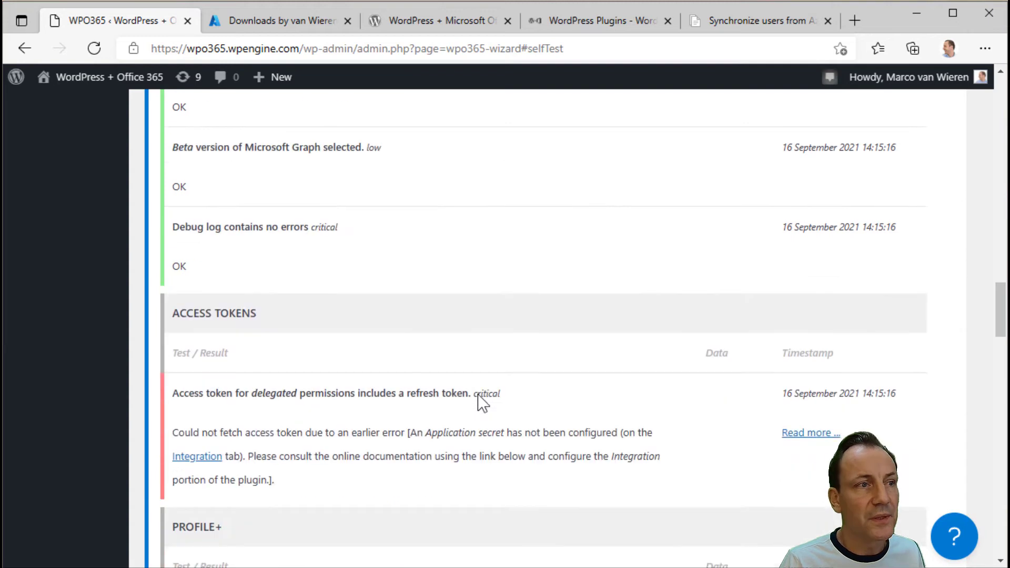
scroll(478, 394, "down", 10)
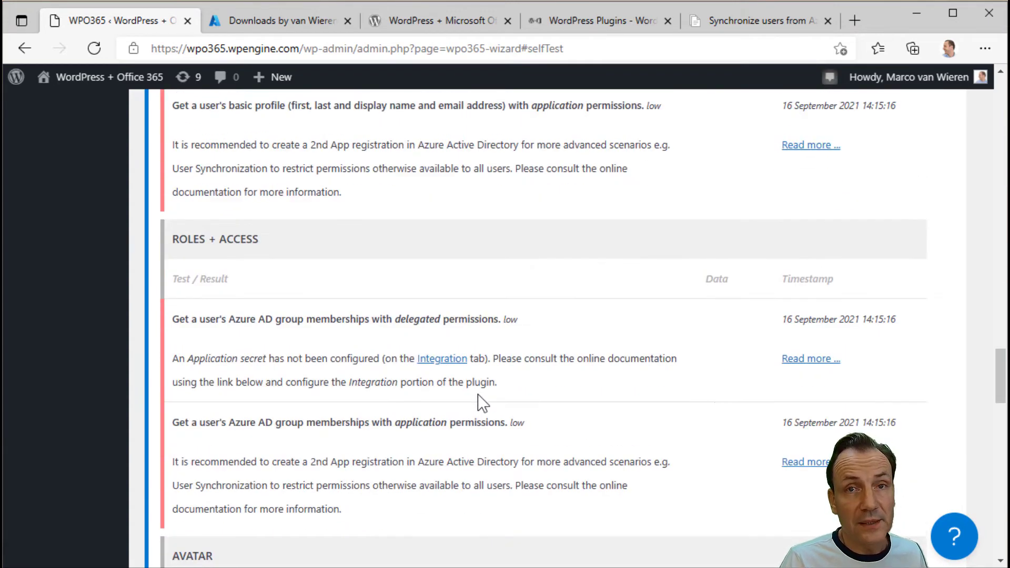
scroll(457, 401, "down", 1)
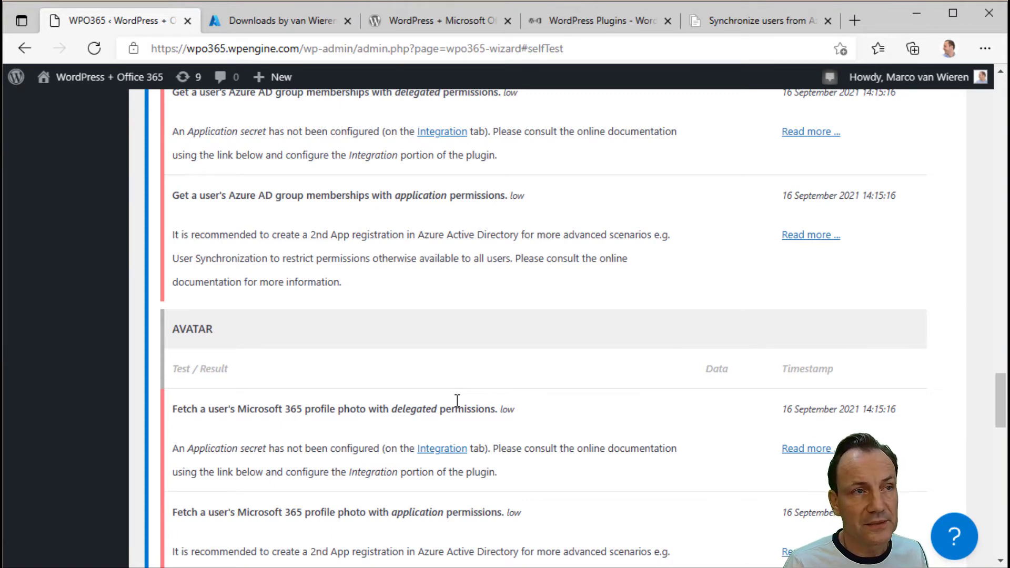
scroll(447, 404, "down", 16)
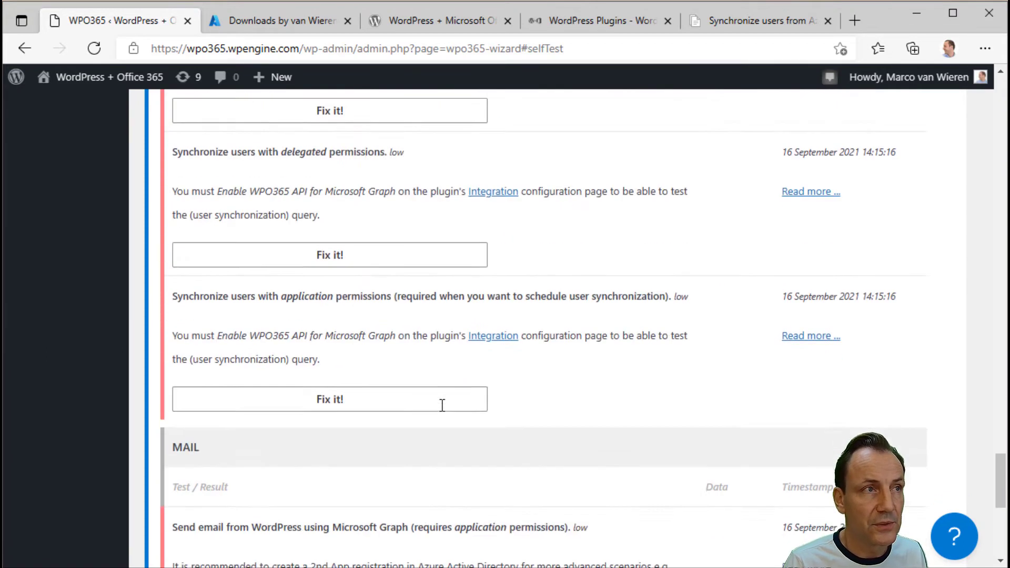
scroll(442, 405, "down", 8)
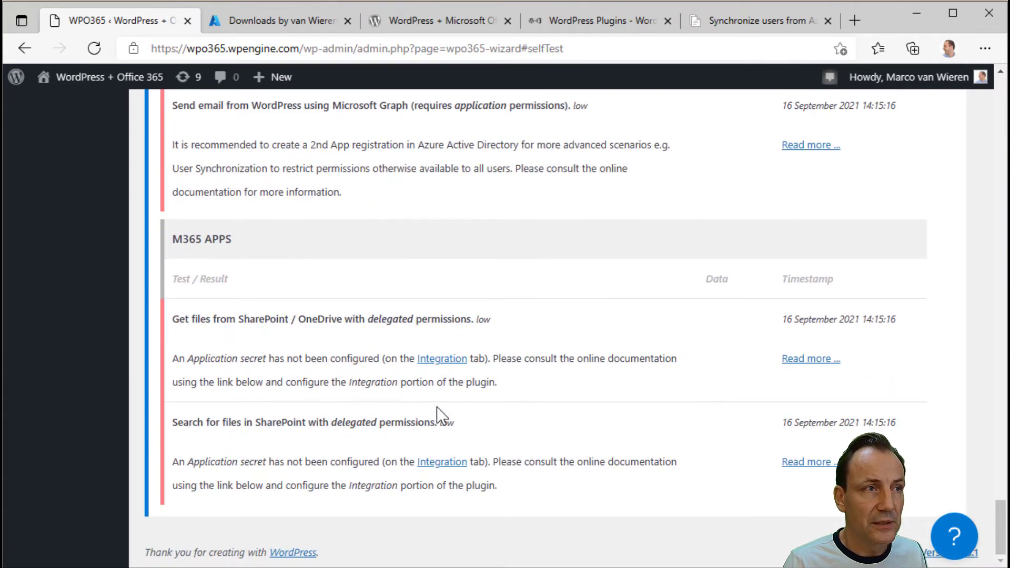
scroll(436, 407, "up", 14)
scroll(437, 406, "down", 3)
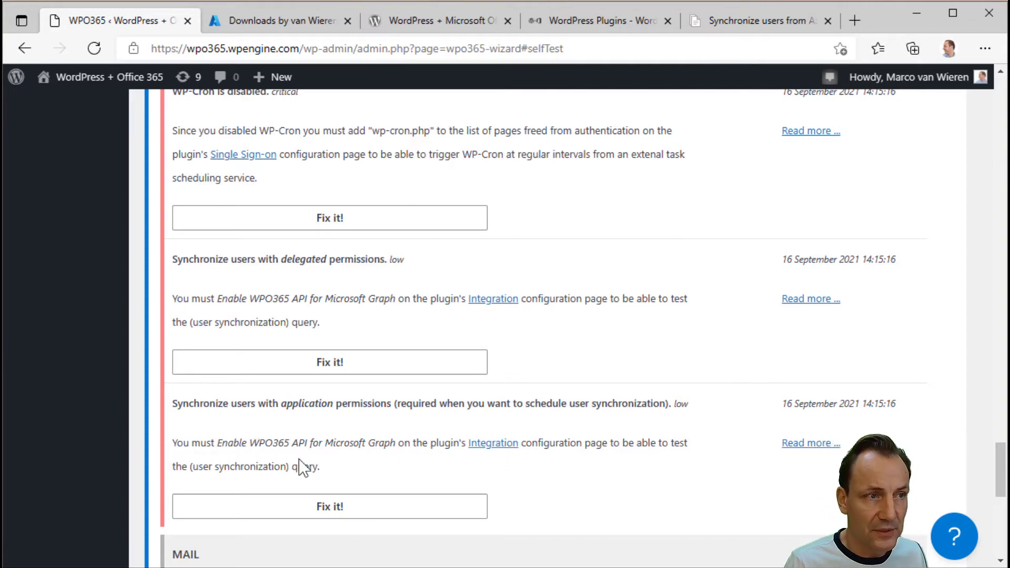
- Use Fix it! to enable the WPO365 API for Microsoft Graph, re-sign in, and review the SYNC results
left_click(328, 509)
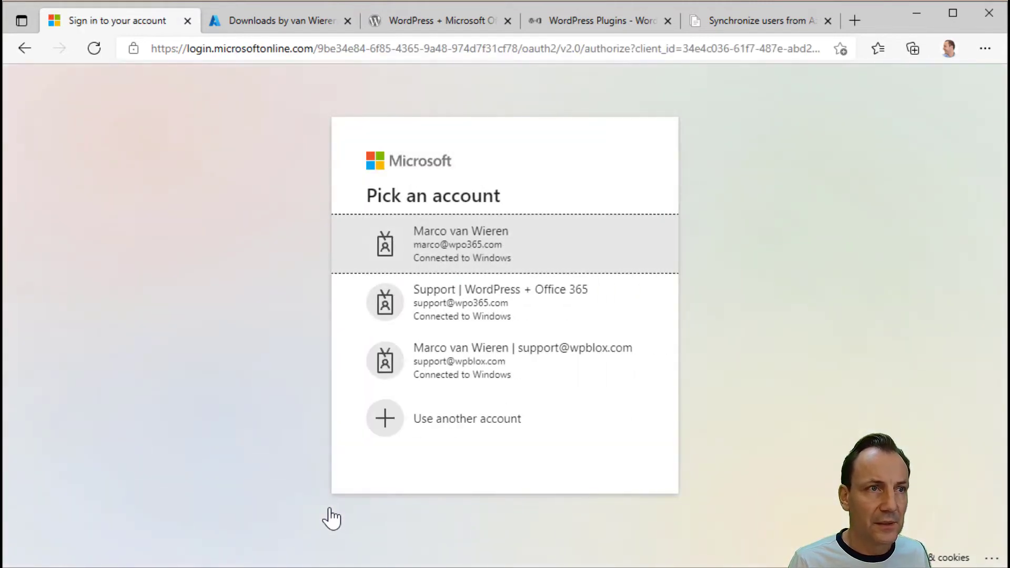
left_click(460, 264)
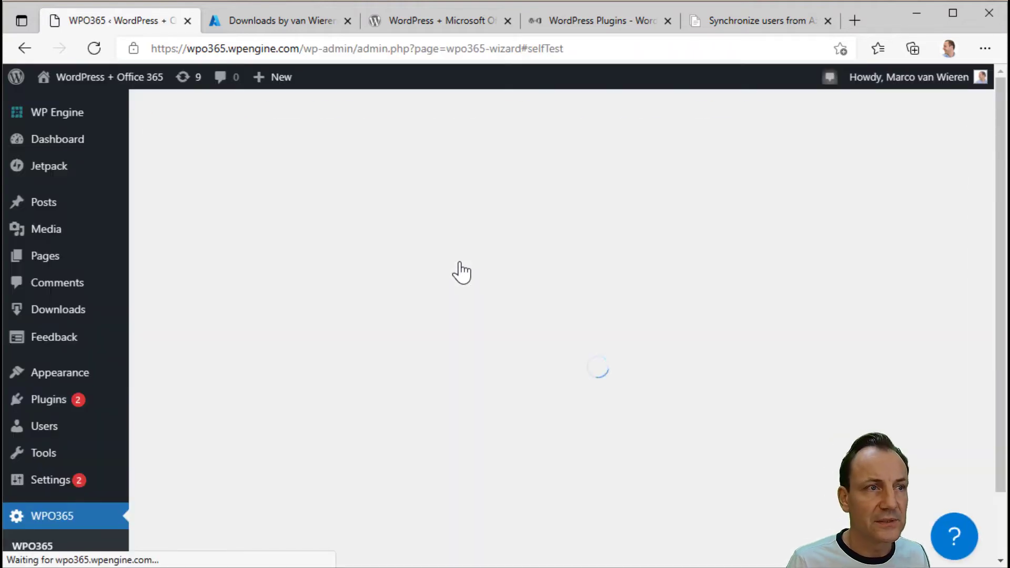
scroll(458, 261, "down", 15)
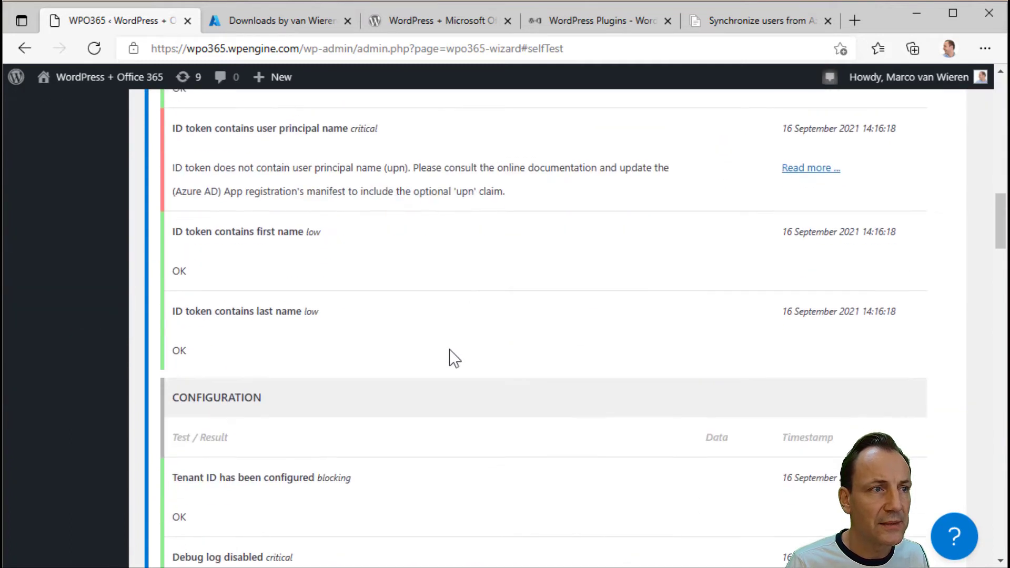
scroll(448, 351, "down", 20)
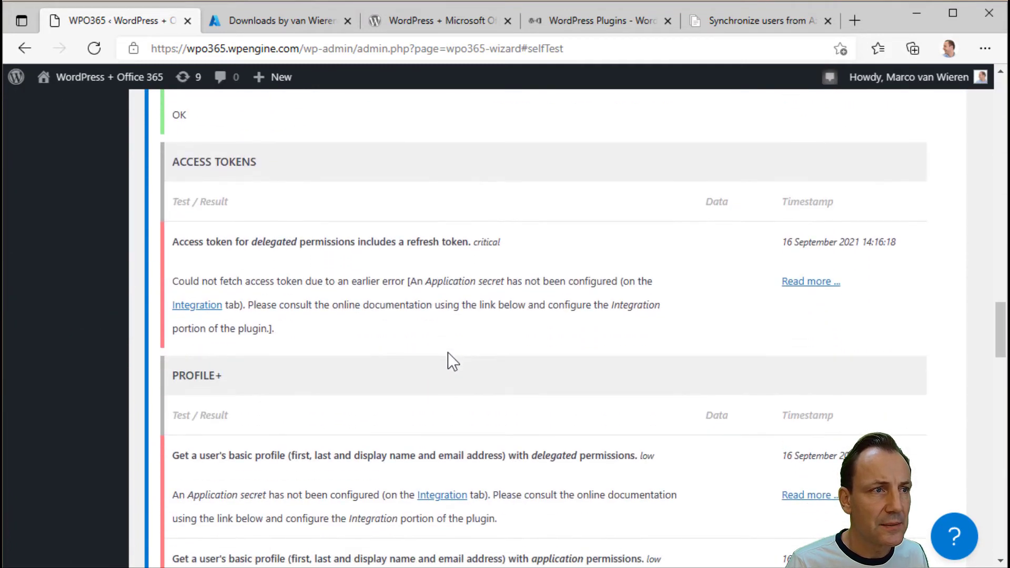
scroll(447, 352, "down", 15)
scroll(447, 351, "down", 8)
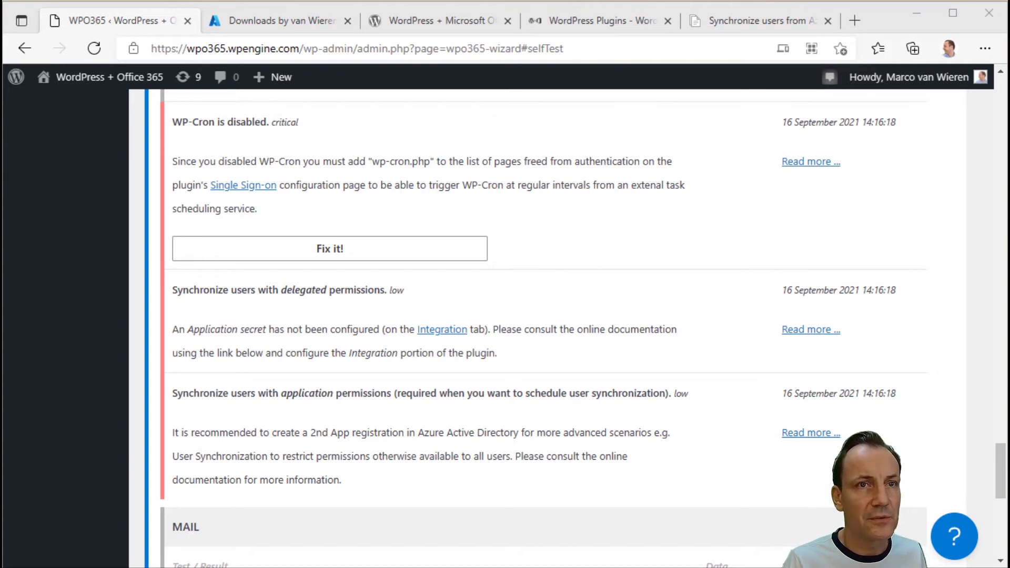
- Read the API Permissions guidance in the user sync docs, then return to the Azure portal
left_click(712, 23)
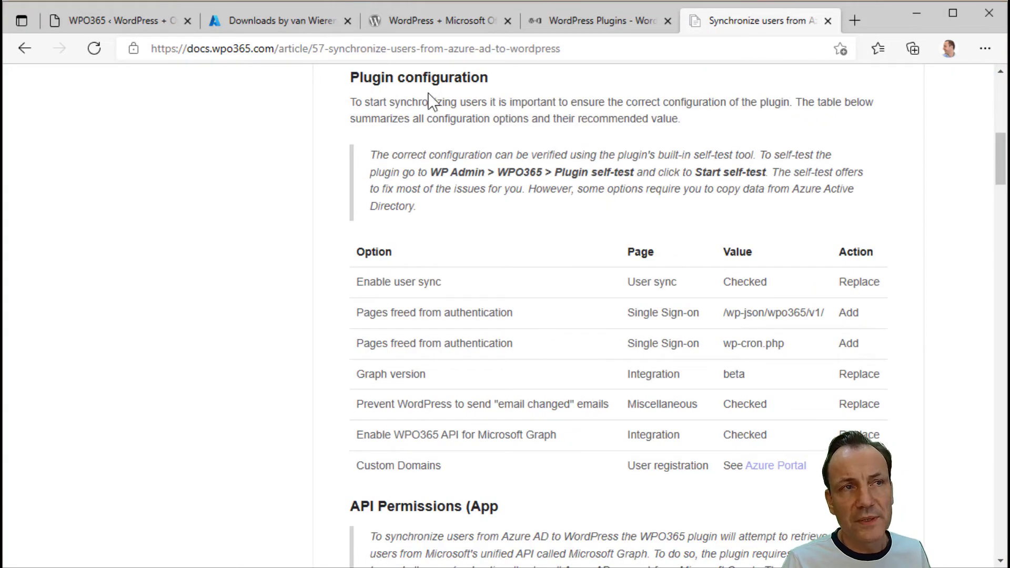
left_click_drag(1002, 187, 1002, 225)
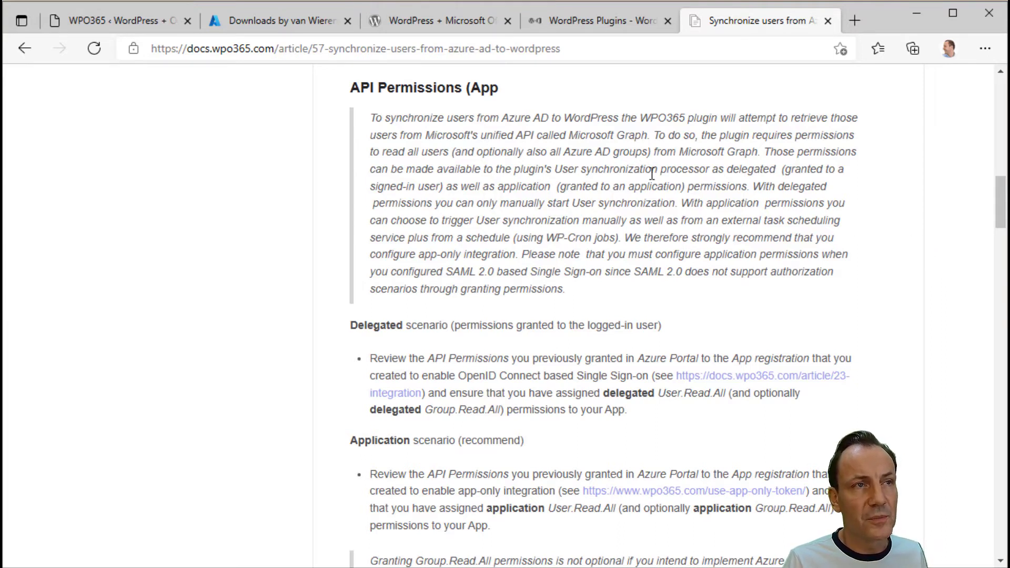
left_click(268, 27)
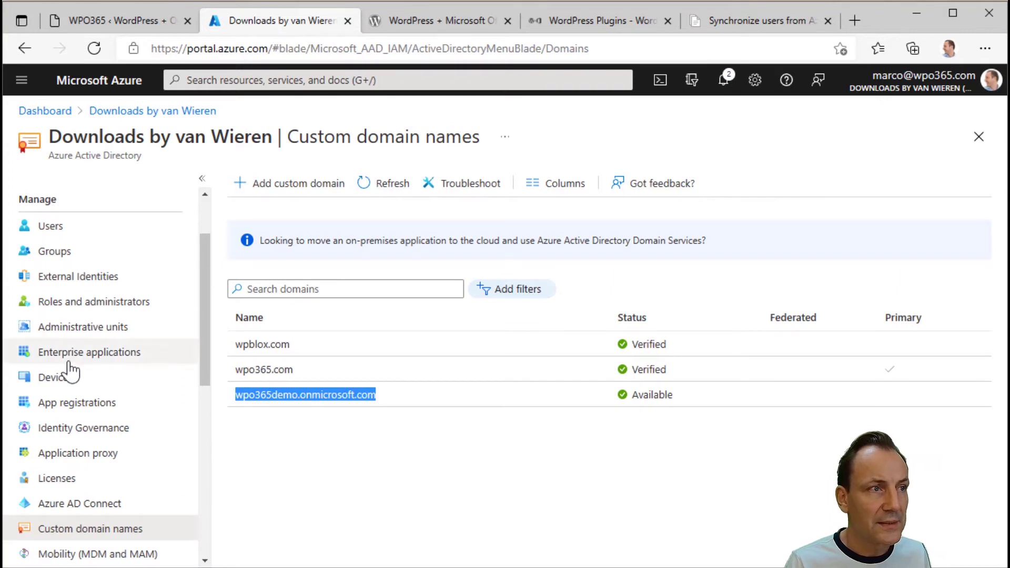
left_click(104, 403)
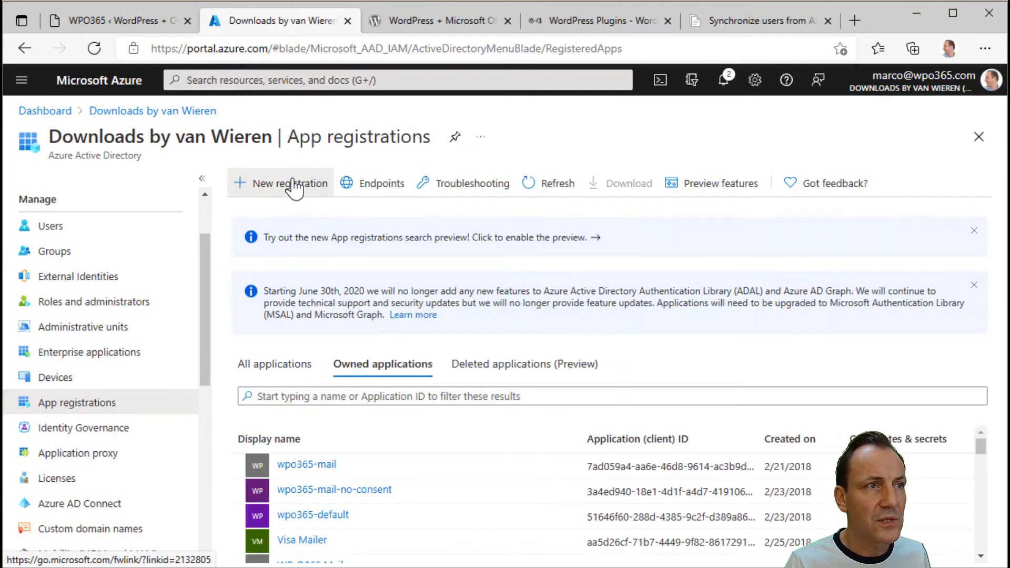
left_click(293, 180)
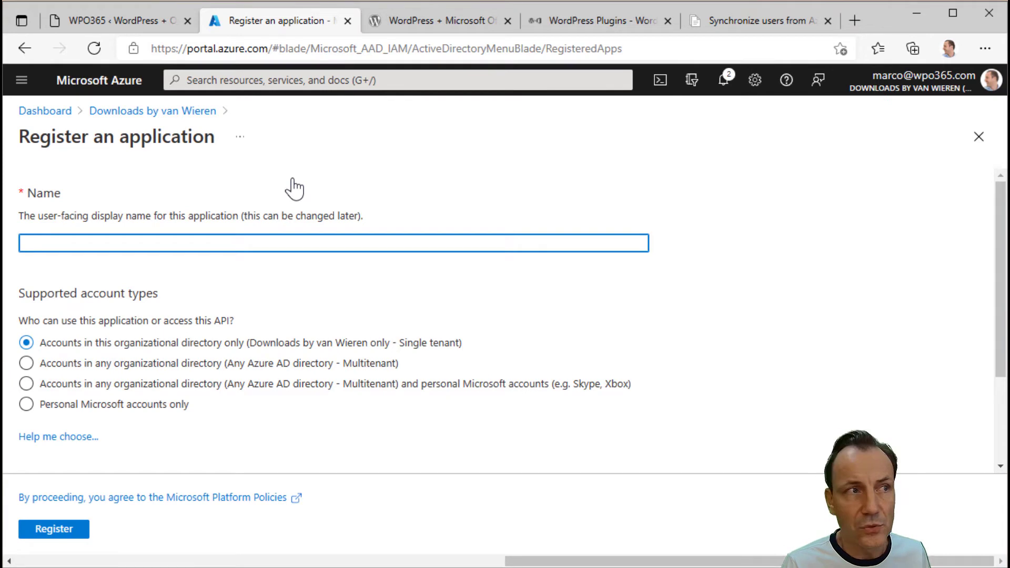
type("https://")
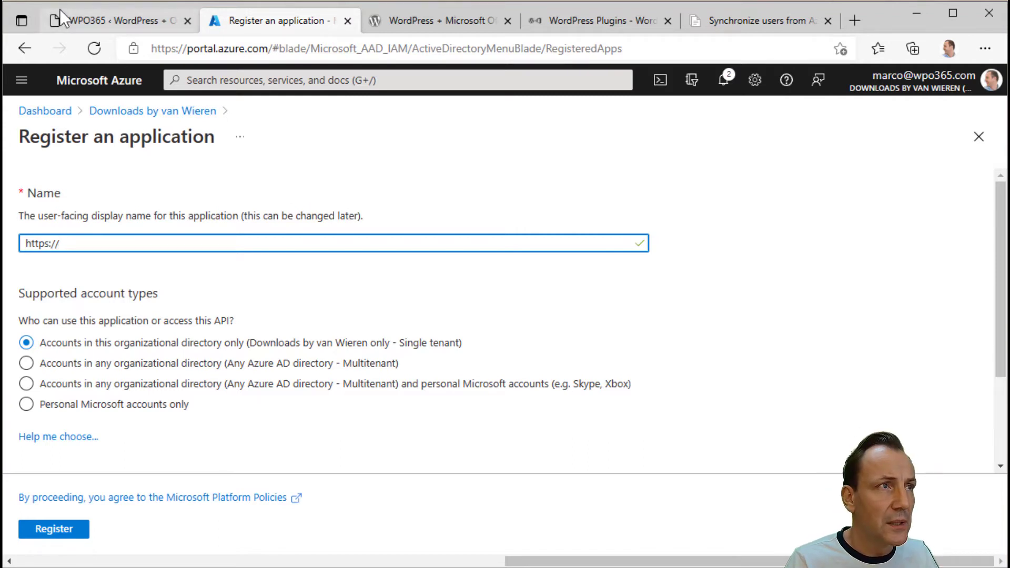
left_click(94, 20)
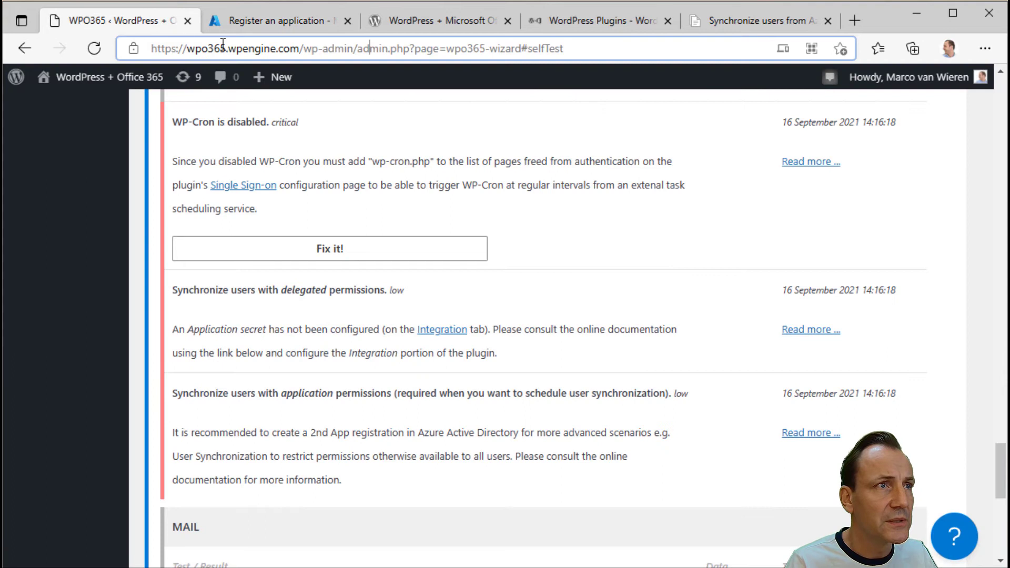
left_click_drag(304, 48, 97, 48)
key("ctrl+c")
left_click(256, 23)
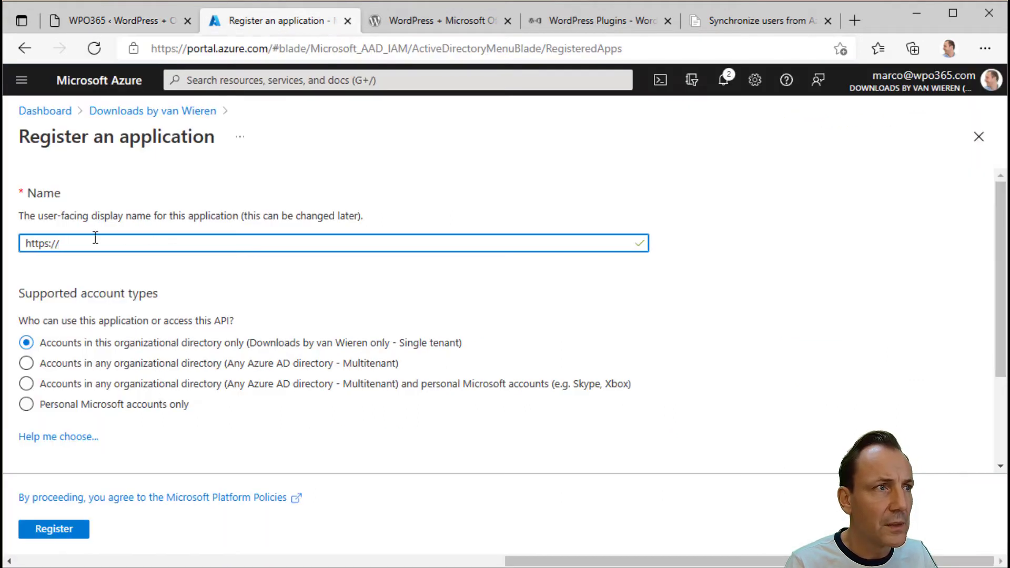
triple_click(77, 242)
key("ctrl+v")
- Append ' | APP-ONLY' to the name and register the application
left_click_drag(604, 561, 643, 560)
type("|")
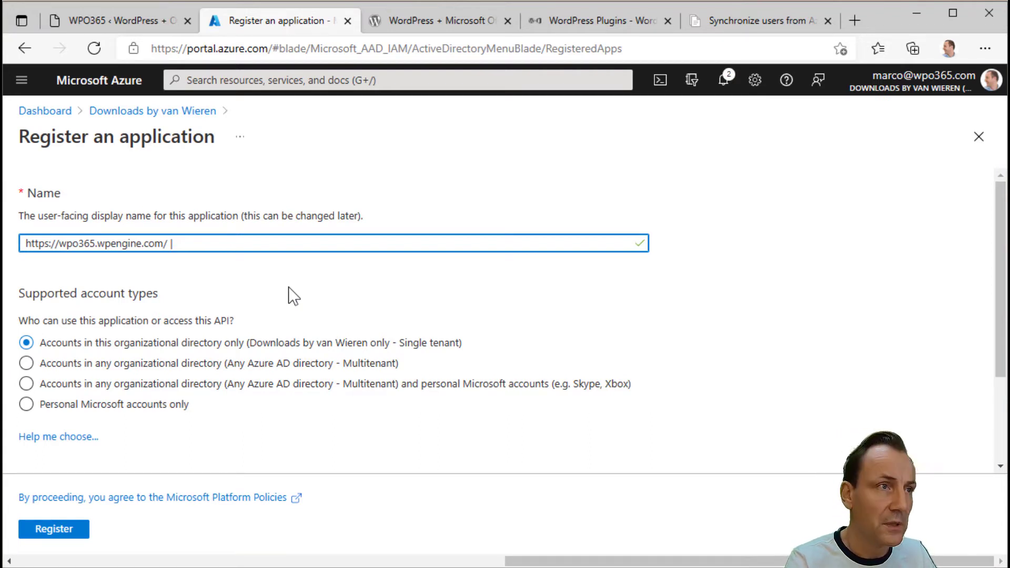
type("APP-ONLY")
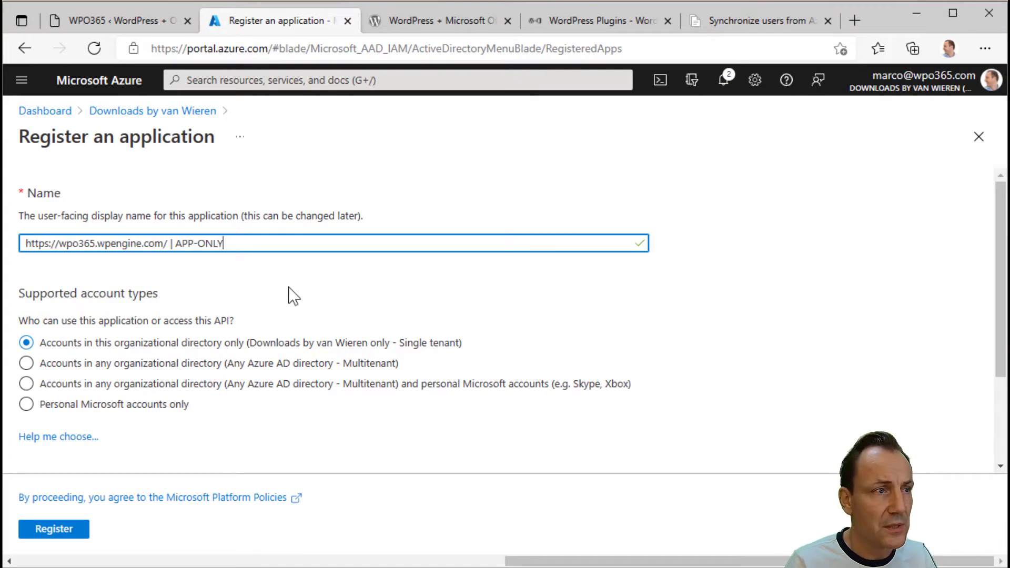
left_click(56, 530)
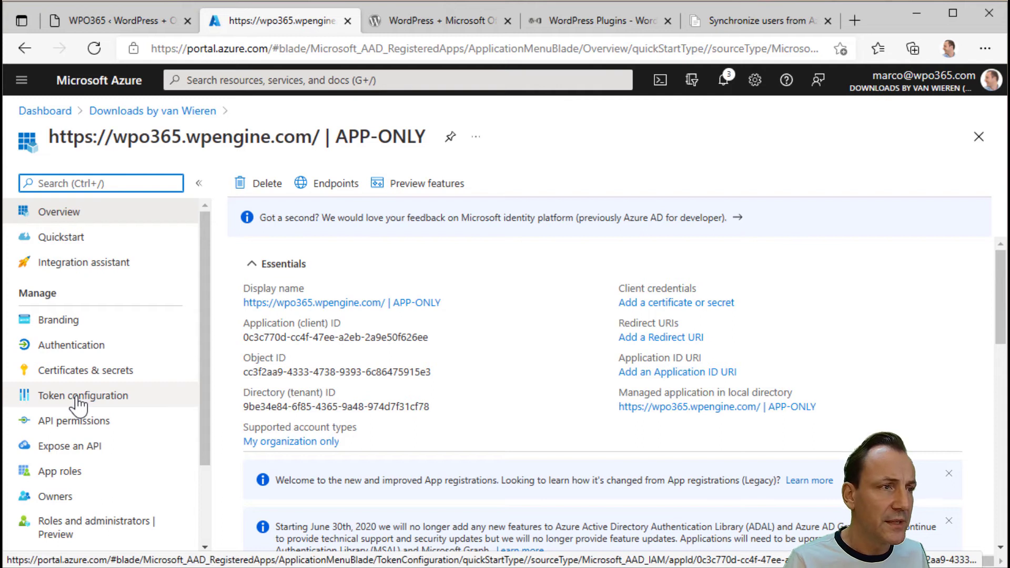
- Add the Microsoft Graph application permission User.Read.All to the app
left_click(66, 433)
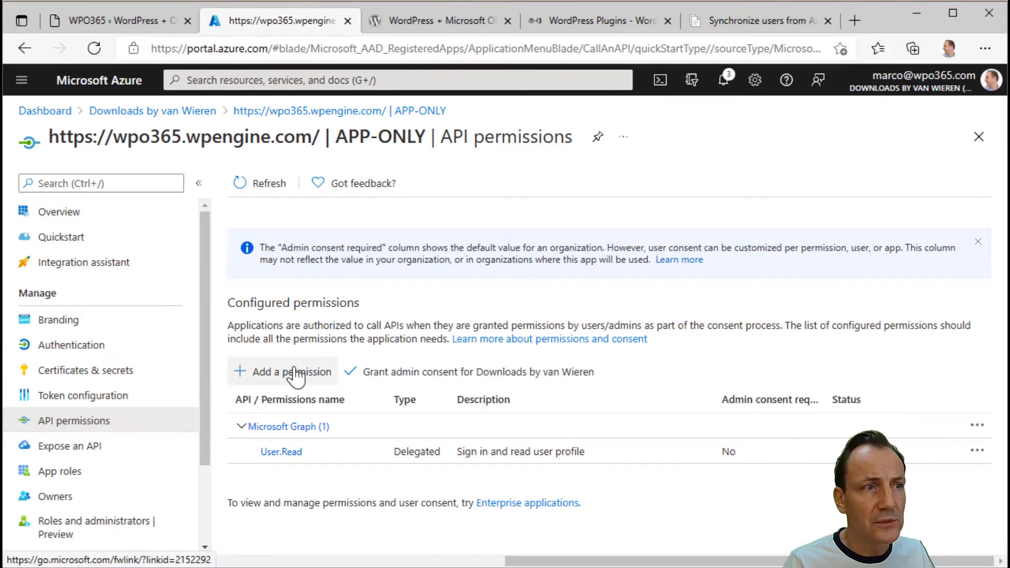
left_click(293, 372)
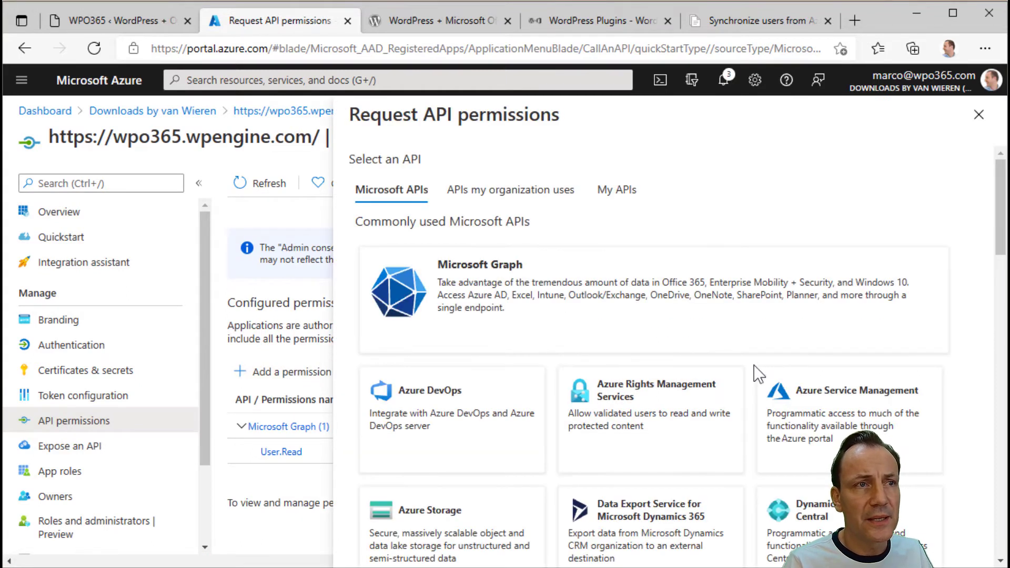
left_click(739, 313)
left_click(761, 274)
left_click(568, 351)
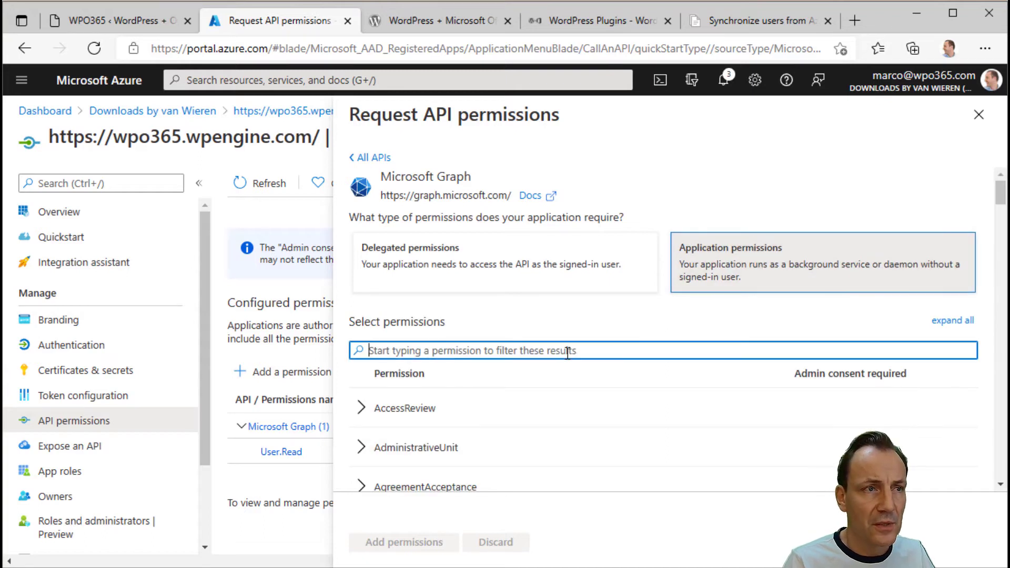
type("User.Read")
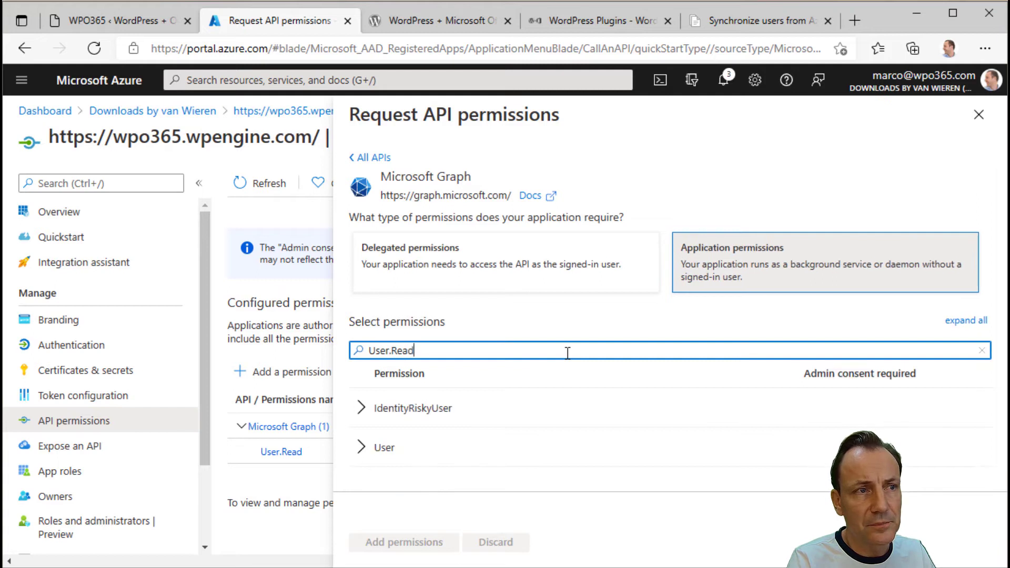
left_click(364, 446)
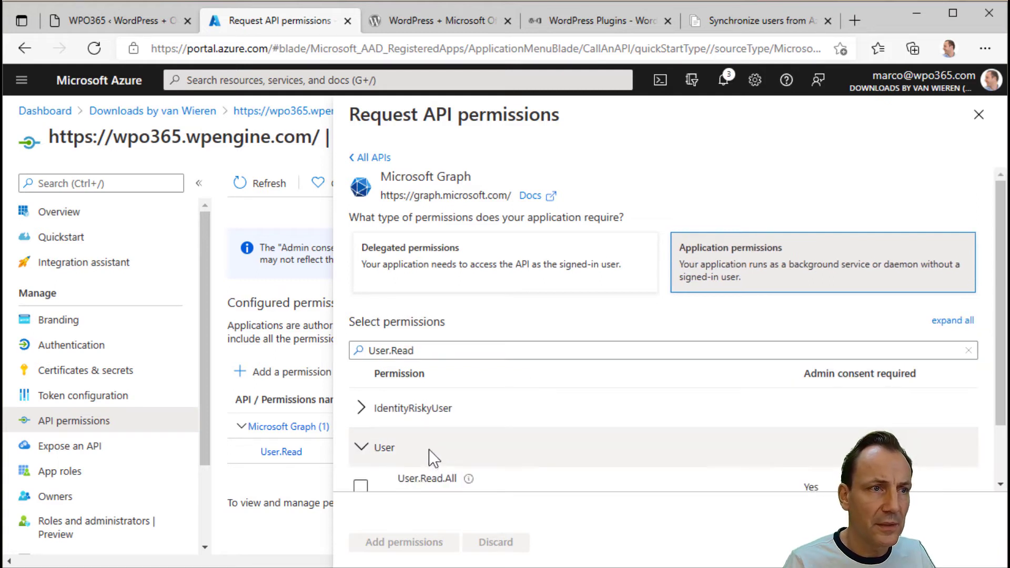
scroll(452, 463, "down", 1)
left_click(359, 418)
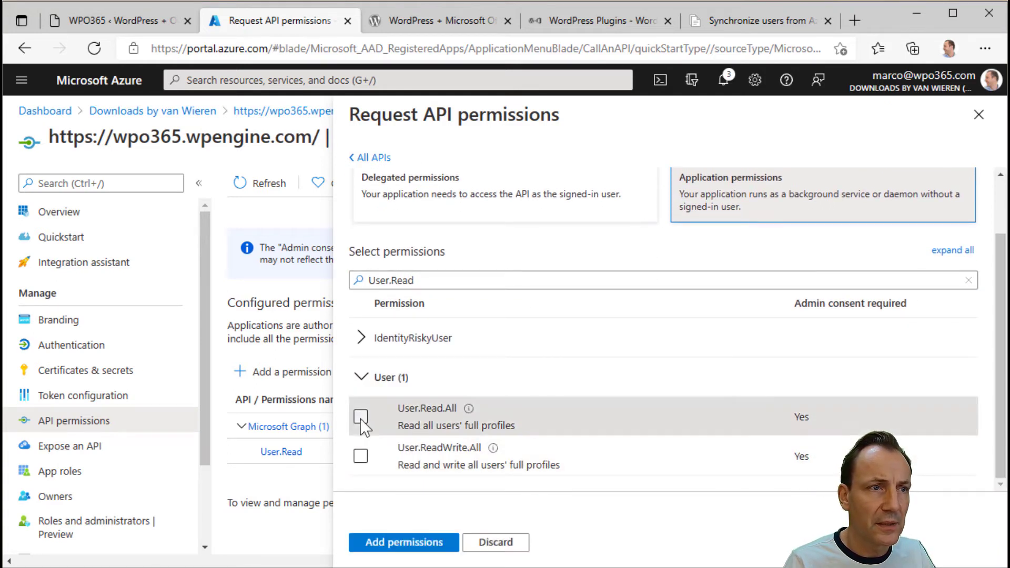
left_click(402, 541)
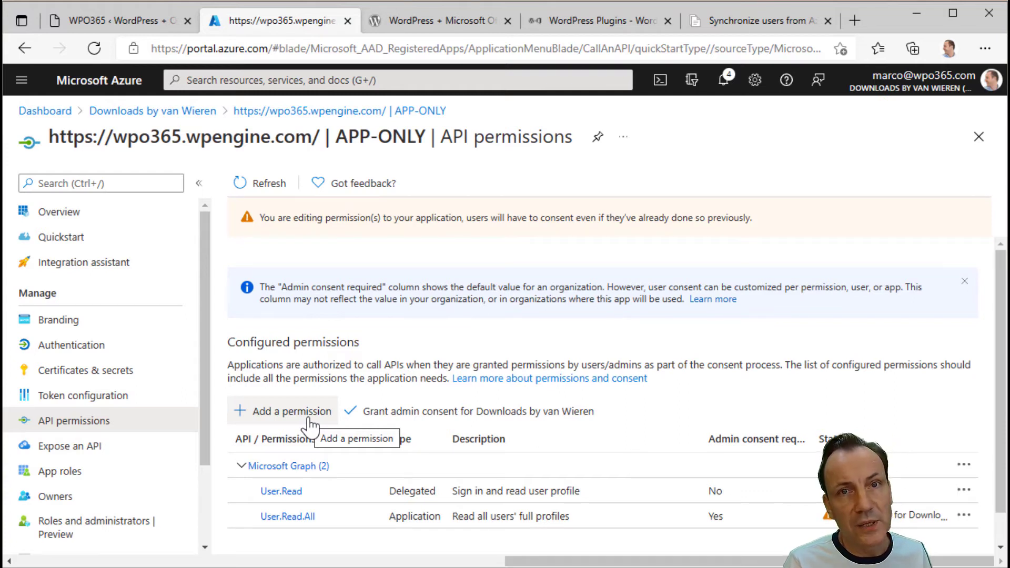
- Add the Microsoft Graph application permission Group.Read.All and grant admin consent for all permissions
left_click(310, 419)
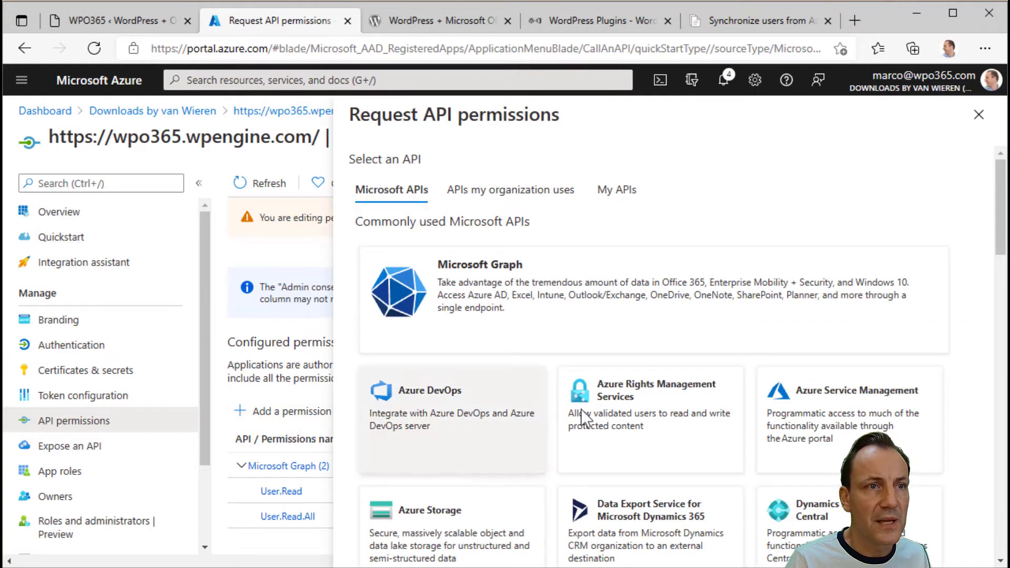
left_click(635, 314)
left_click(731, 279)
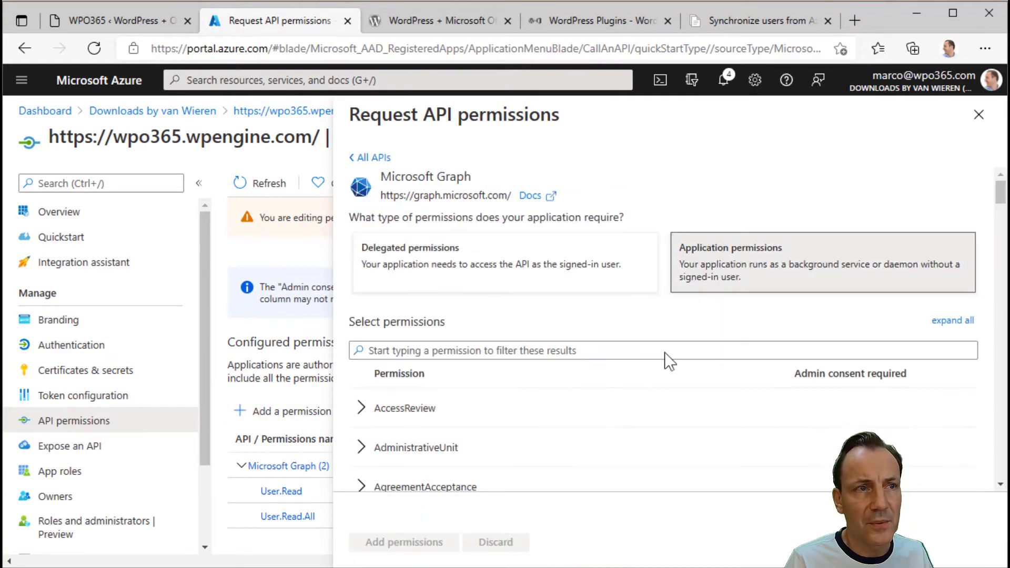
left_click(574, 351)
type("Grou")
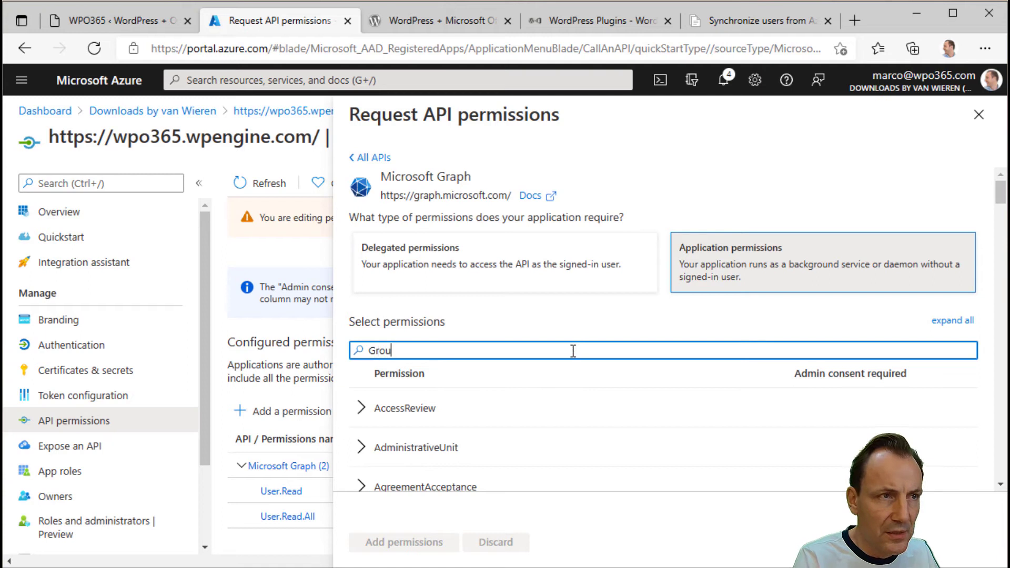
type("p.Rea")
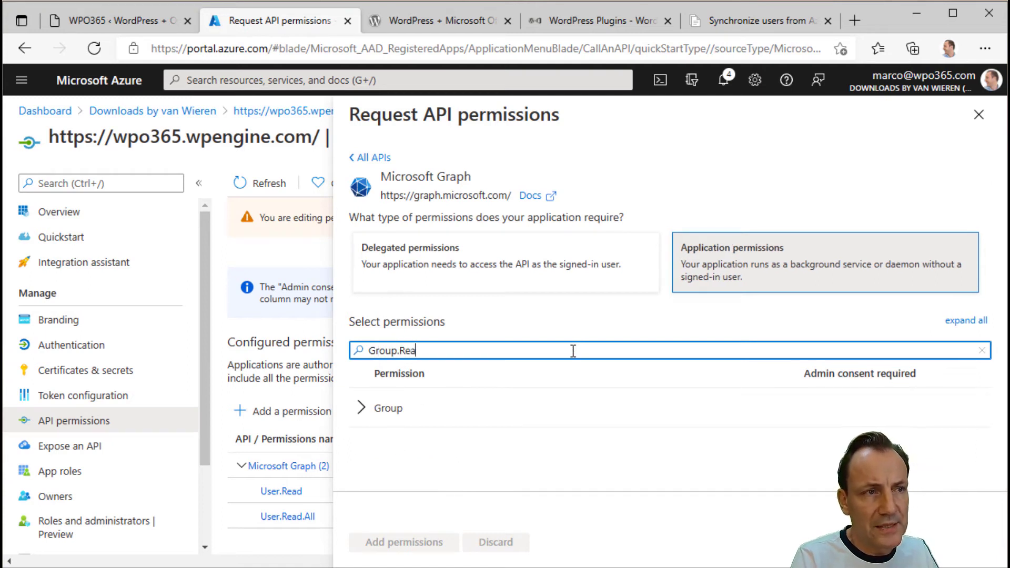
type("d")
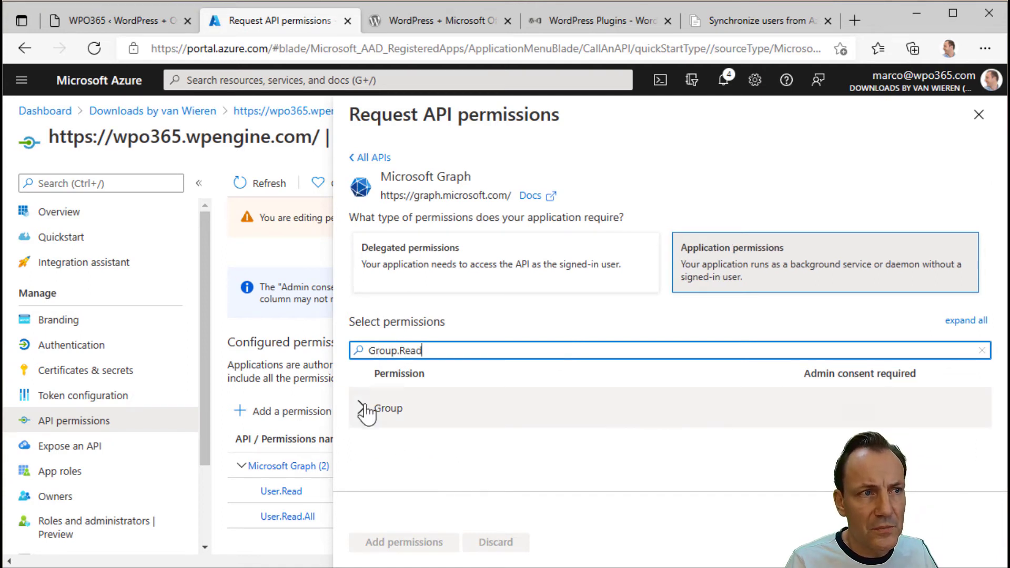
left_click(366, 410)
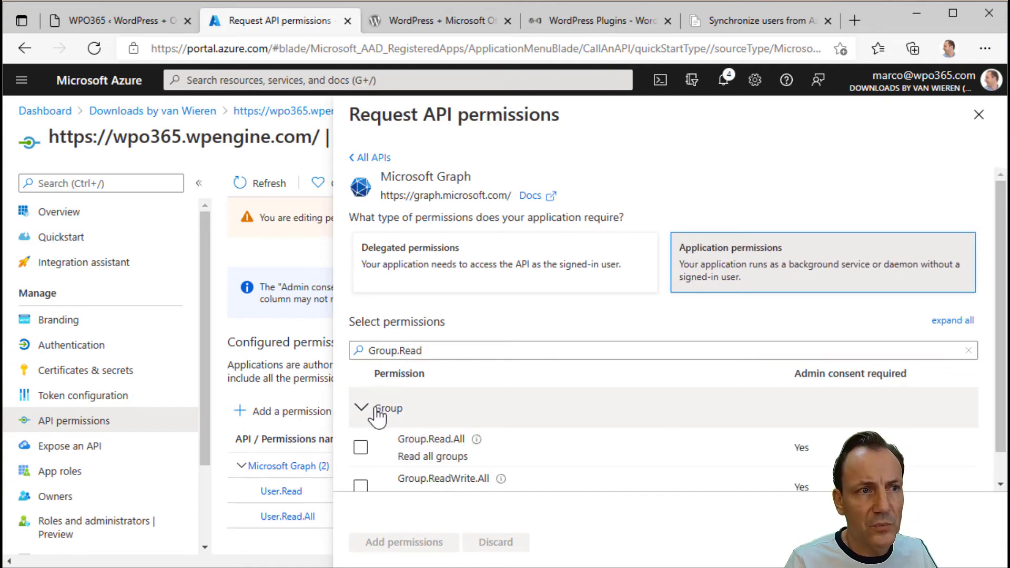
left_click(360, 447)
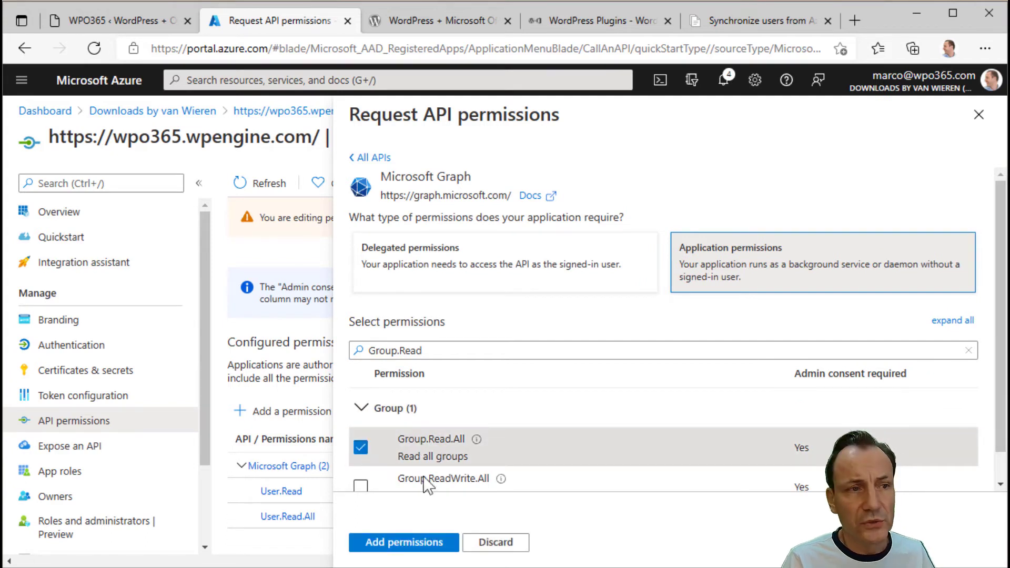
left_click(415, 542)
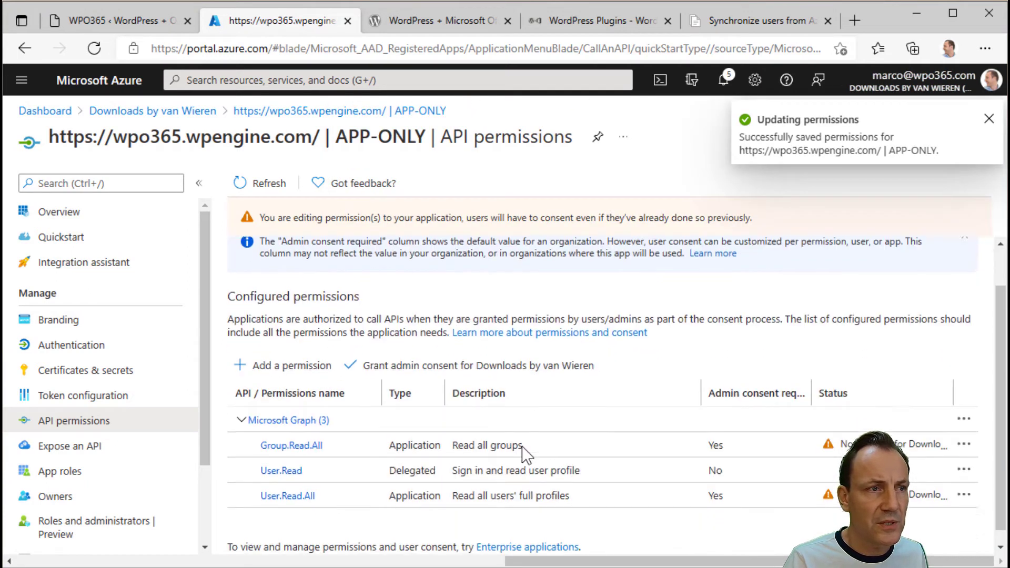
scroll(521, 446, "down", 1)
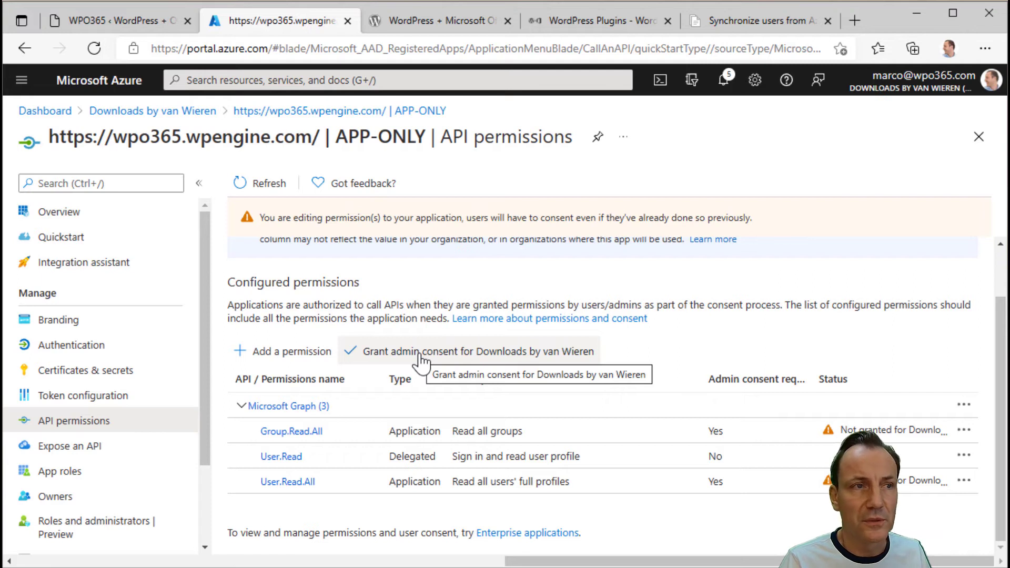
left_click(421, 362)
left_click(263, 287)
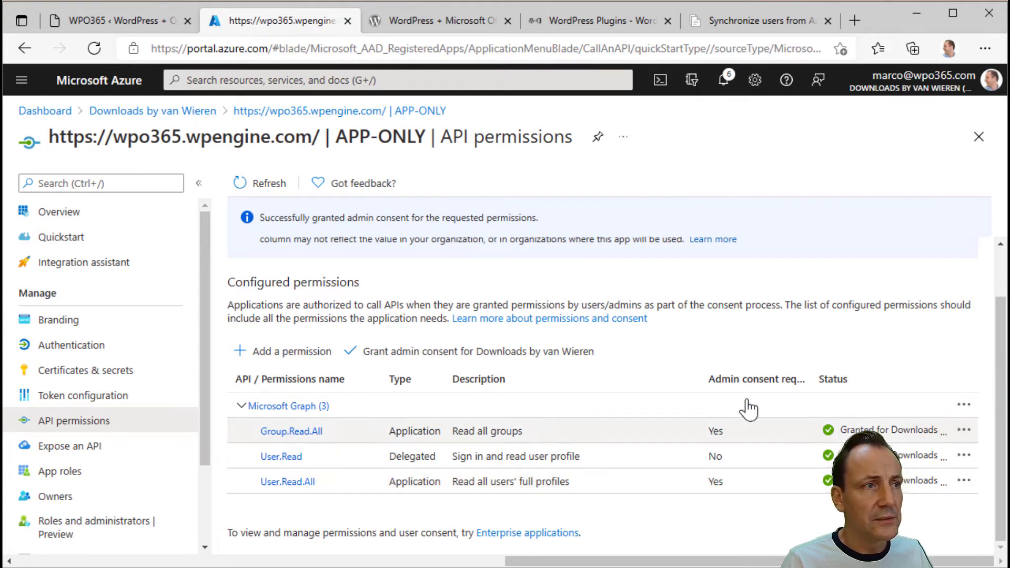
- On Certificates & secrets, add a client secret expiring in 24 months and copy its value
left_click(84, 377)
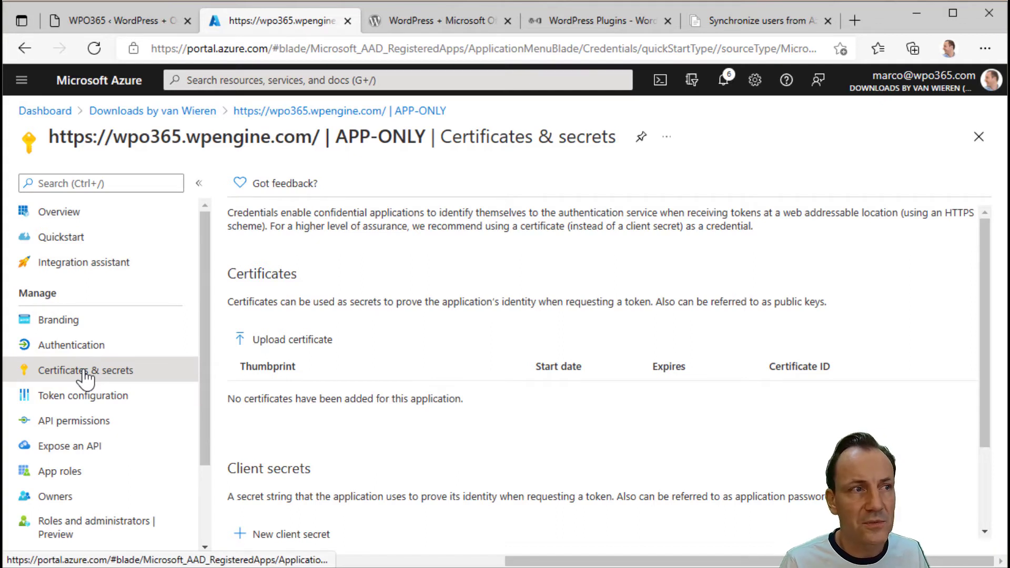
scroll(377, 444, "down", 1)
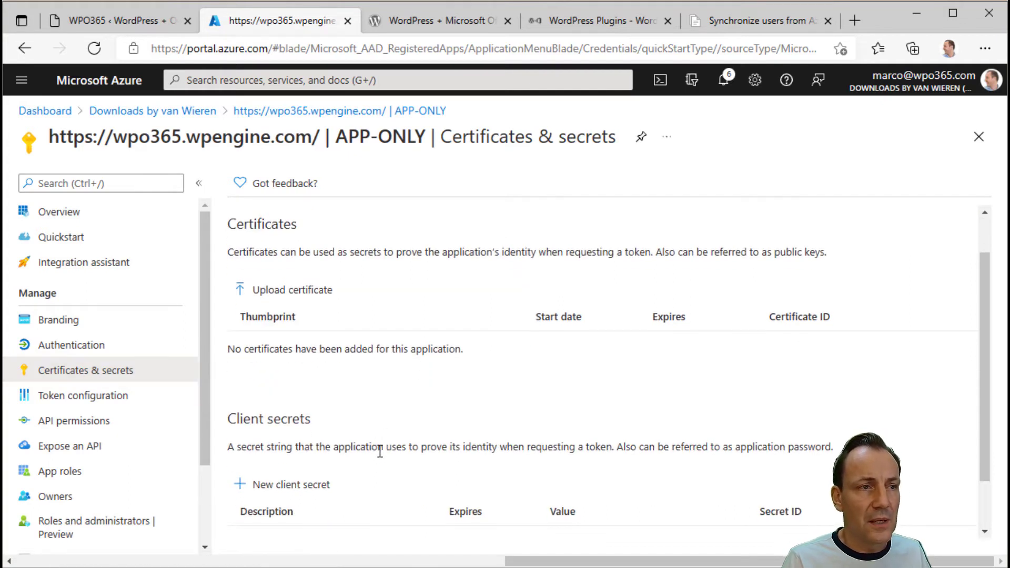
left_click(295, 486)
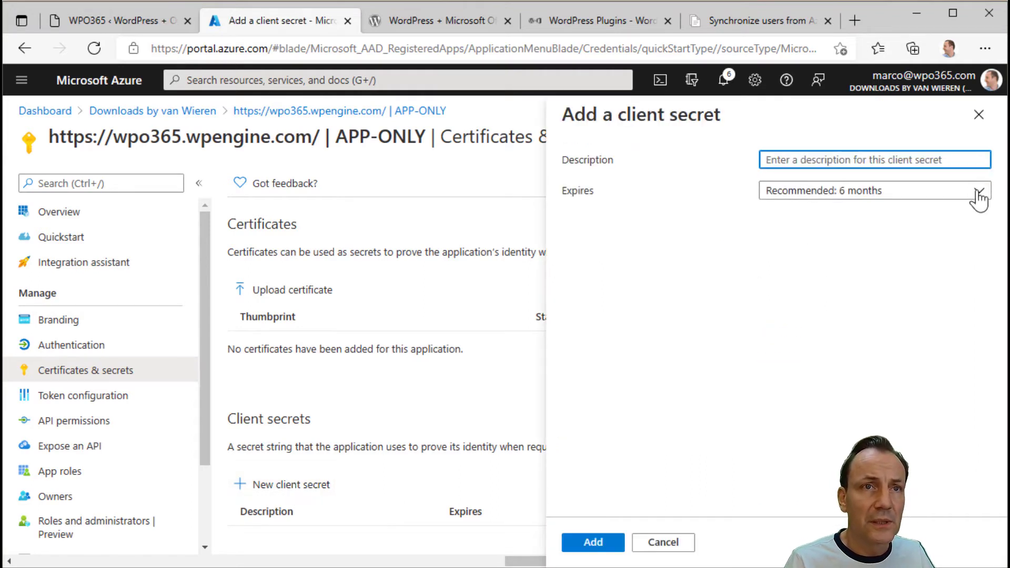
left_click(976, 193)
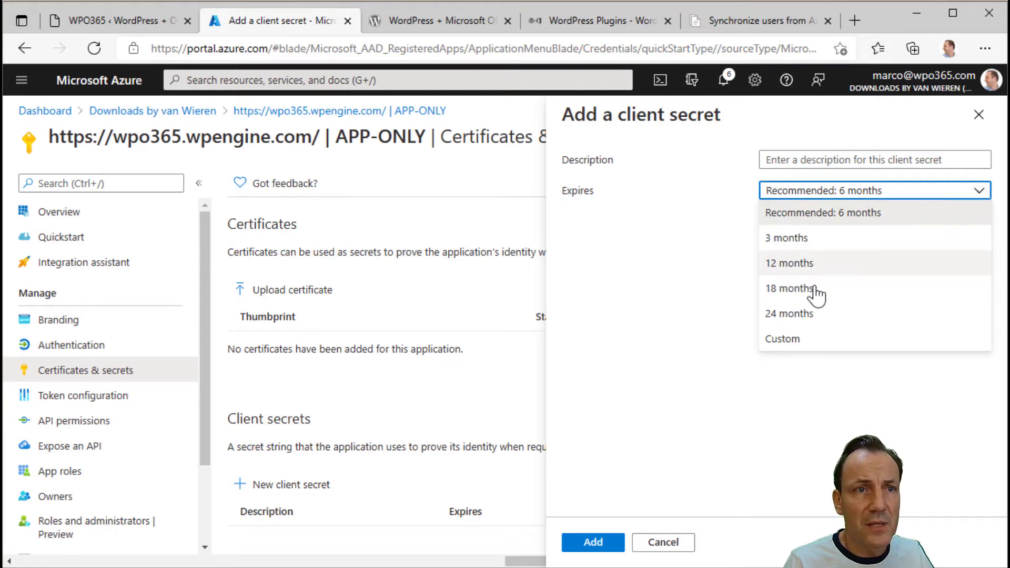
left_click(806, 316)
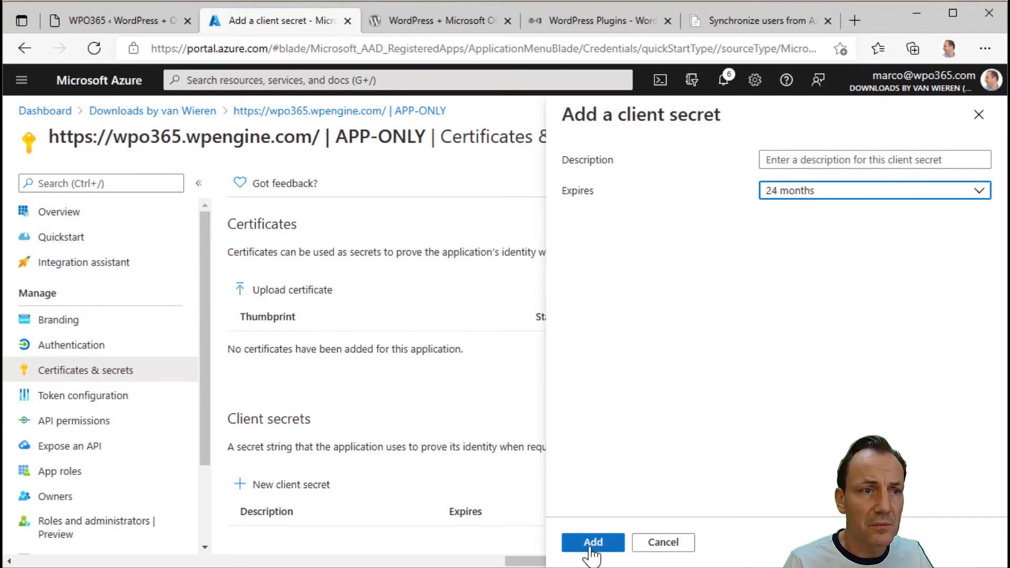
left_click(590, 546)
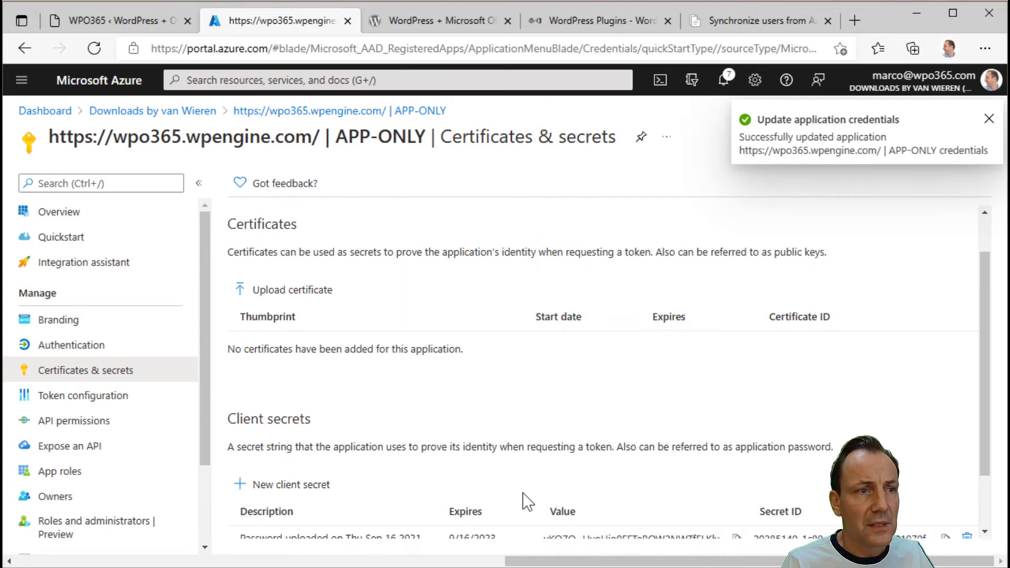
scroll(526, 501, "down", 2)
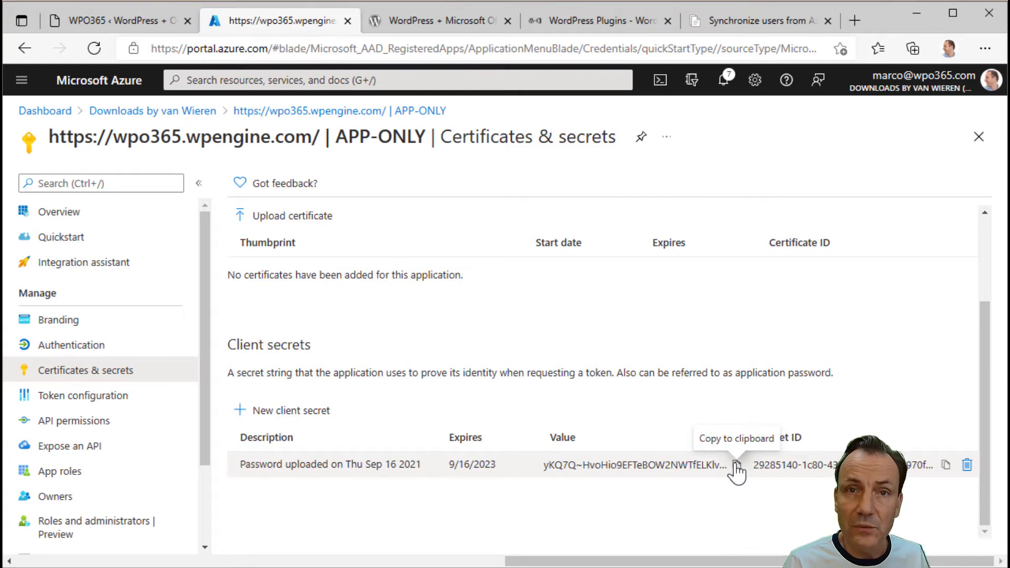
left_click(736, 466)
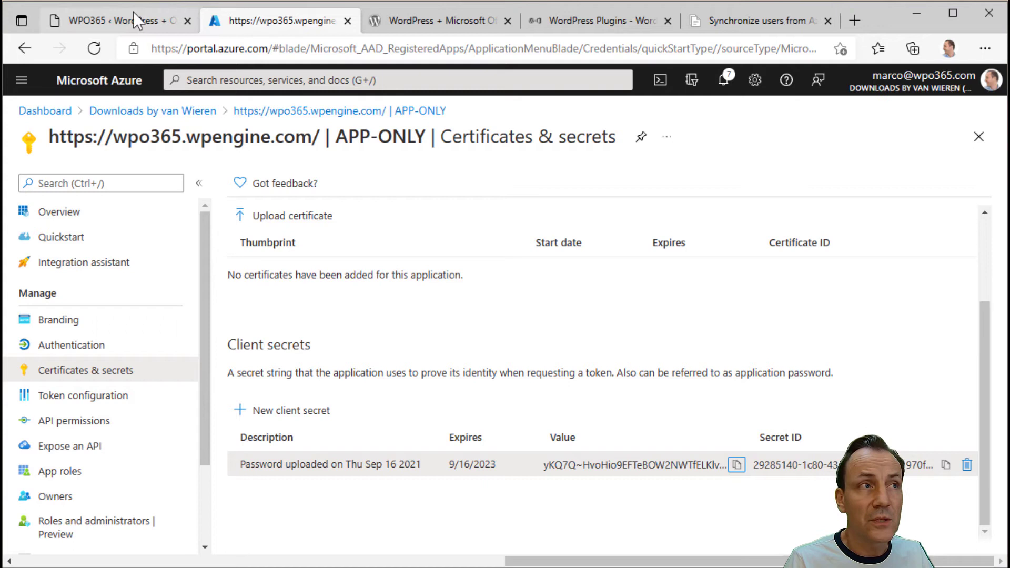
- In WPO365 Integration settings, turn on Use app-only token and confirm the second-registration warning
left_click(105, 20)
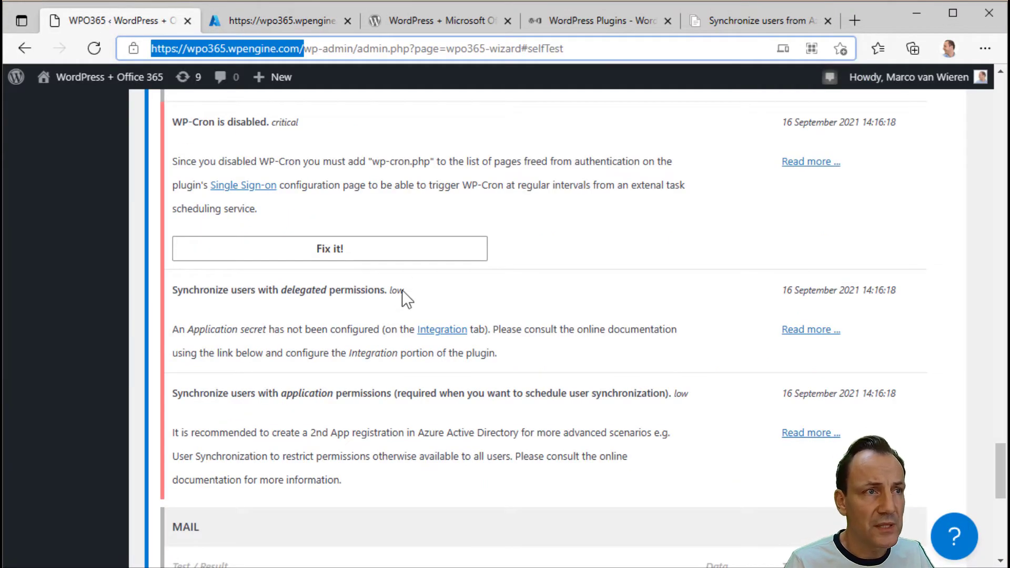
scroll(398, 304, "up", 10)
scroll(399, 304, "up", 15)
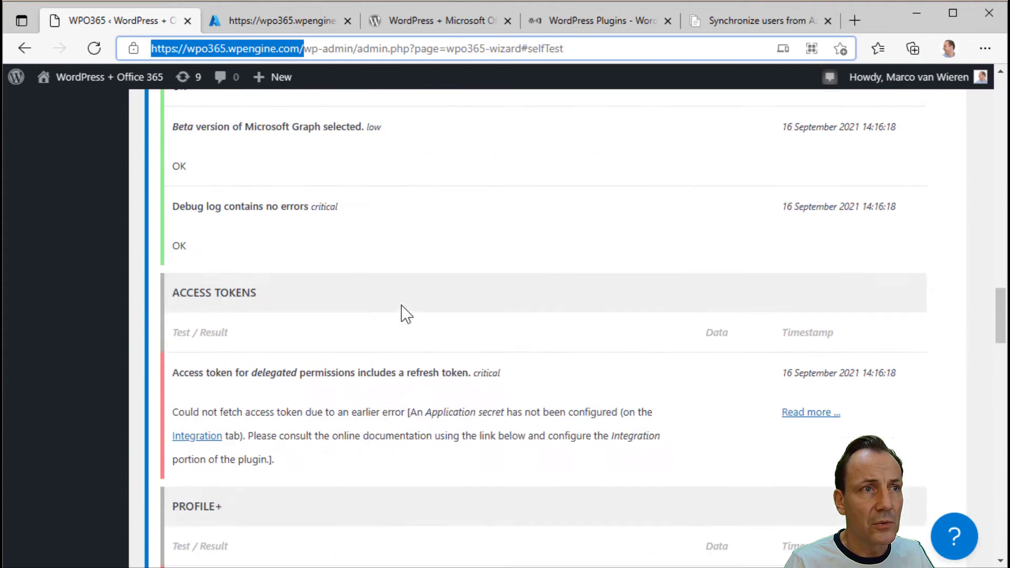
scroll(401, 305, "up", 5)
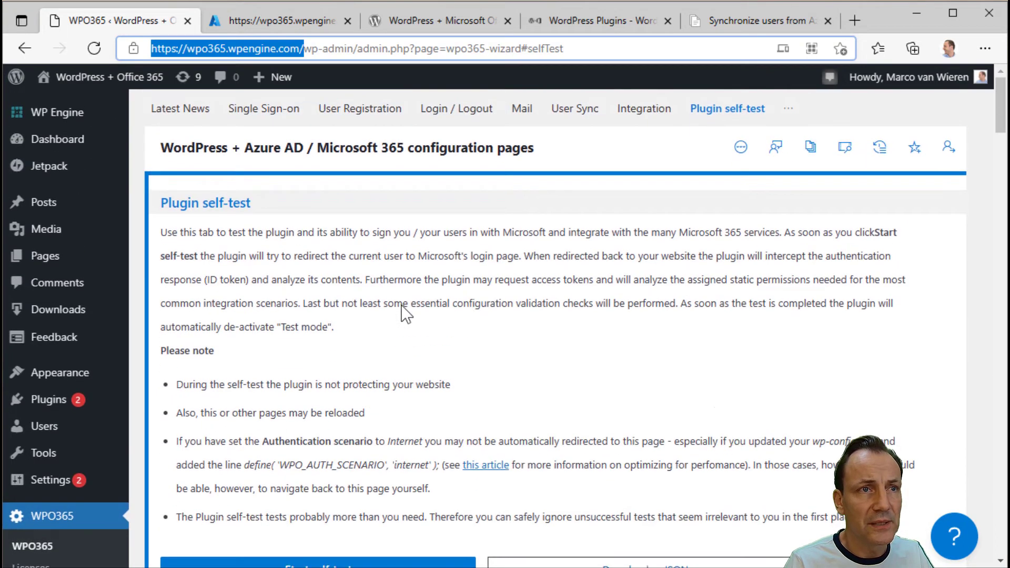
left_click(645, 110)
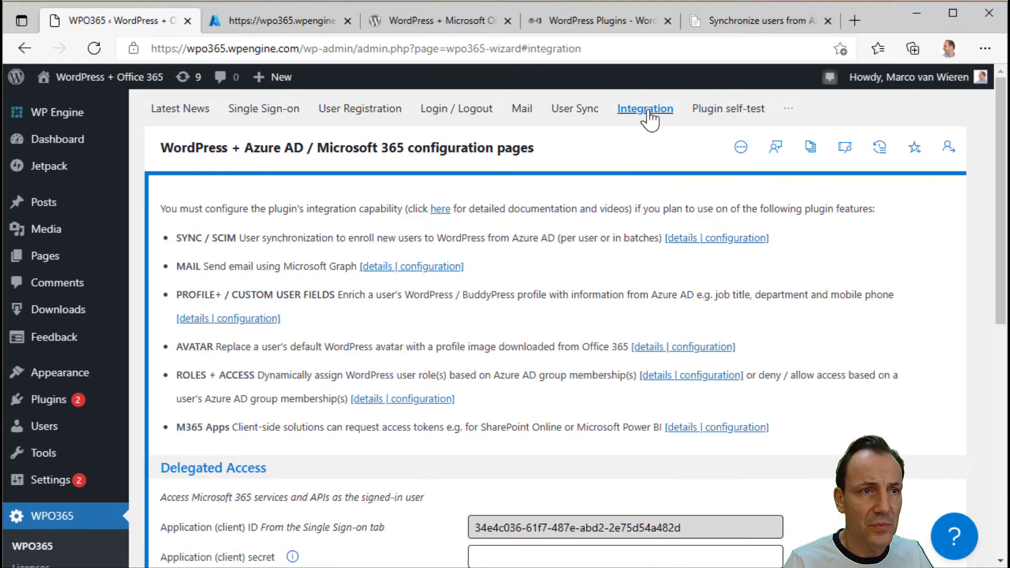
scroll(494, 303, "down", 6)
scroll(494, 303, "down", 2)
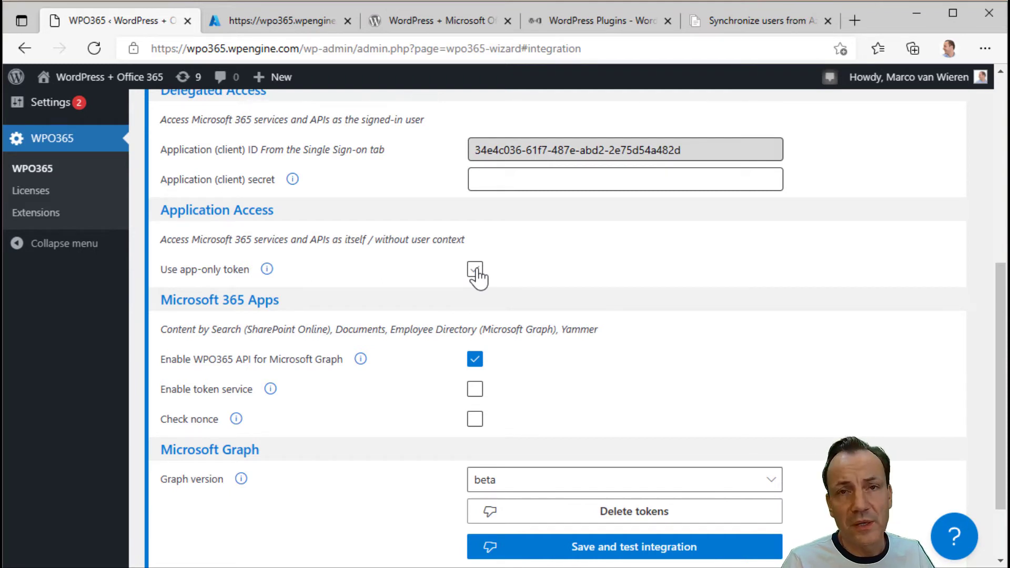
left_click(475, 271)
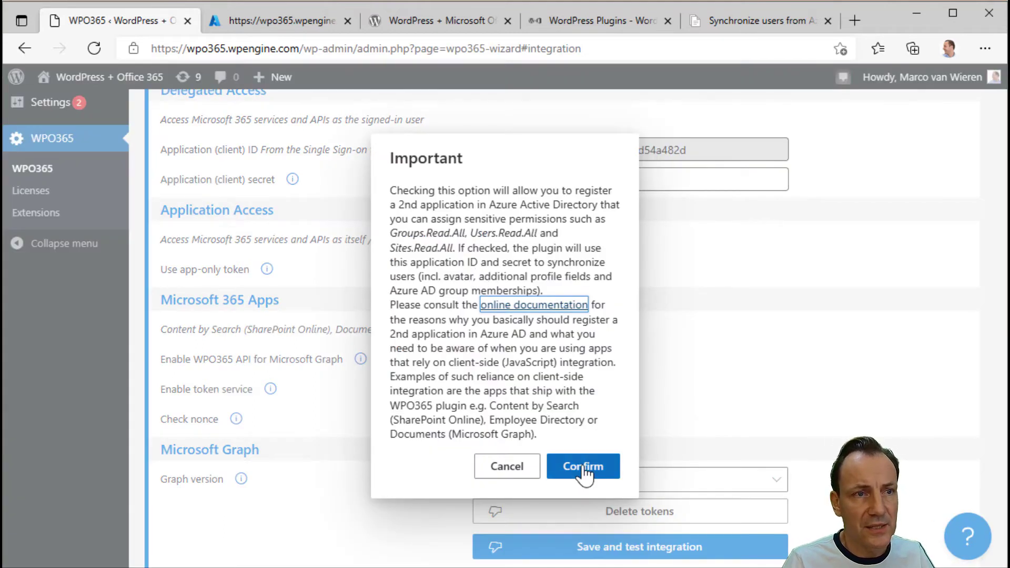
left_click(583, 466)
- Paste the copied client secret into the App-Only secret field
left_click(515, 331)
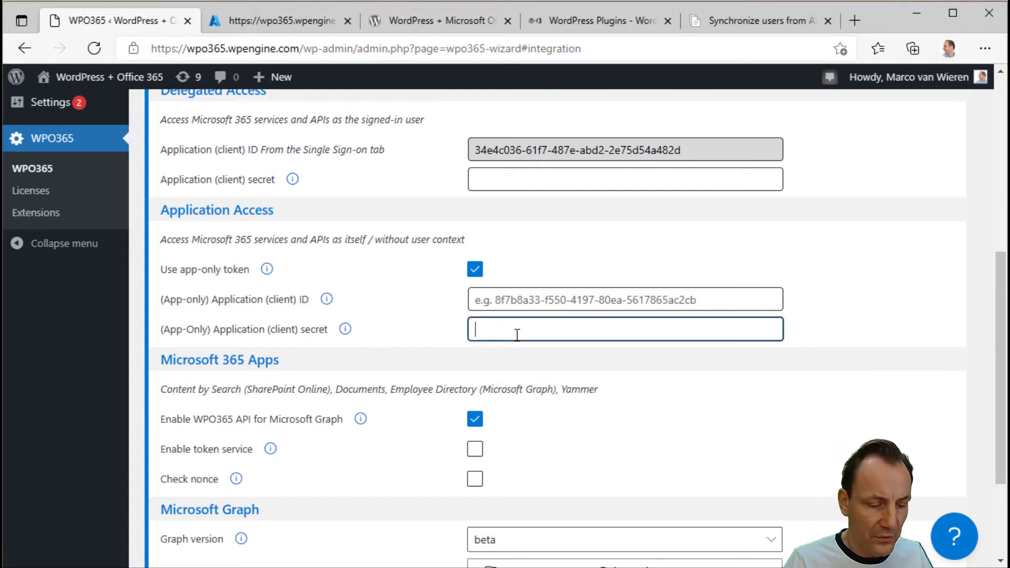
key("ctrl+v")
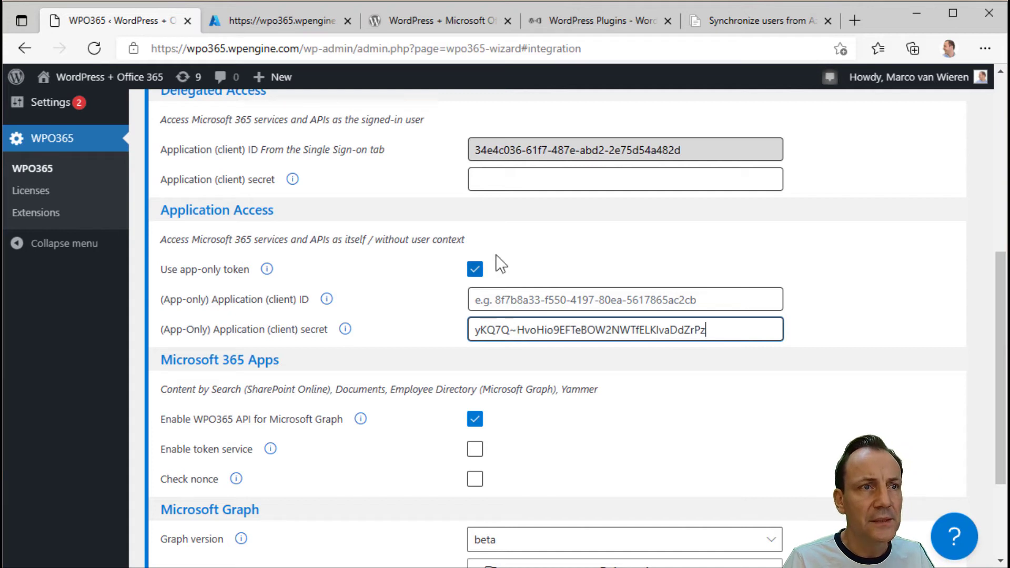
left_click(315, 30)
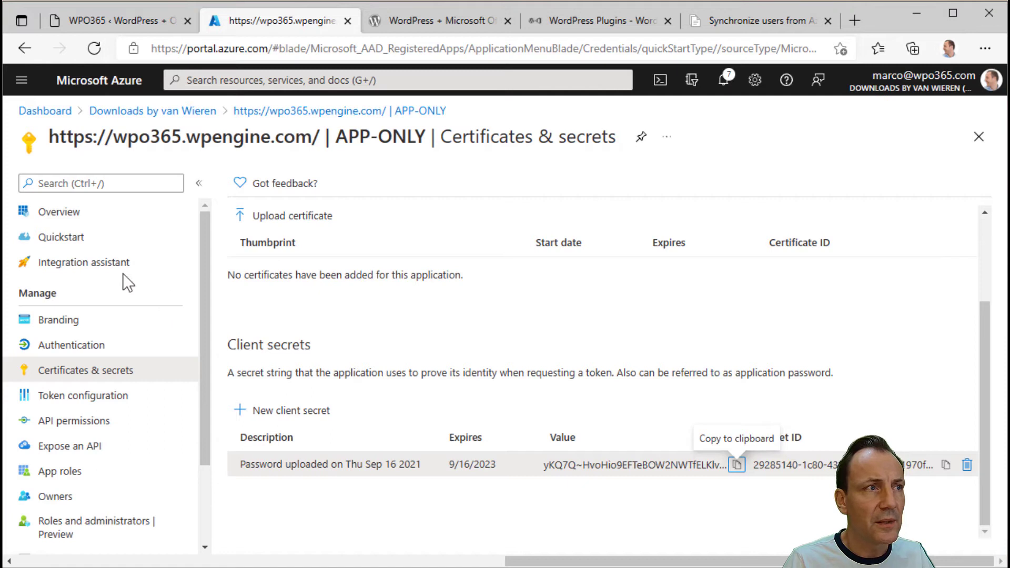
- Copy the APP-ONLY Application (client) ID from Overview into WPO365's app-only client ID field
left_click(76, 215)
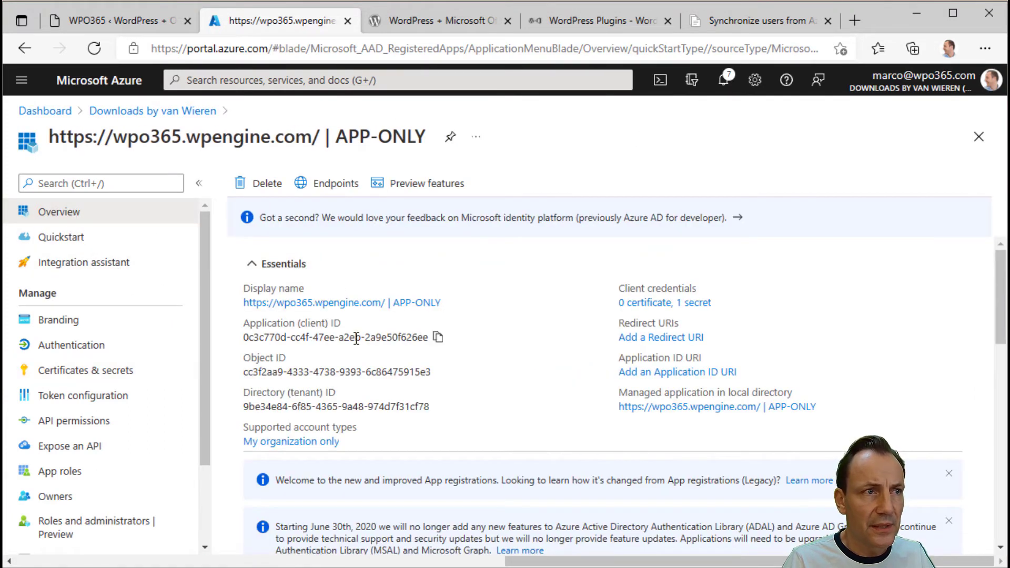
left_click(438, 338)
left_click(138, 17)
left_click(507, 297)
key("ctrl+v")
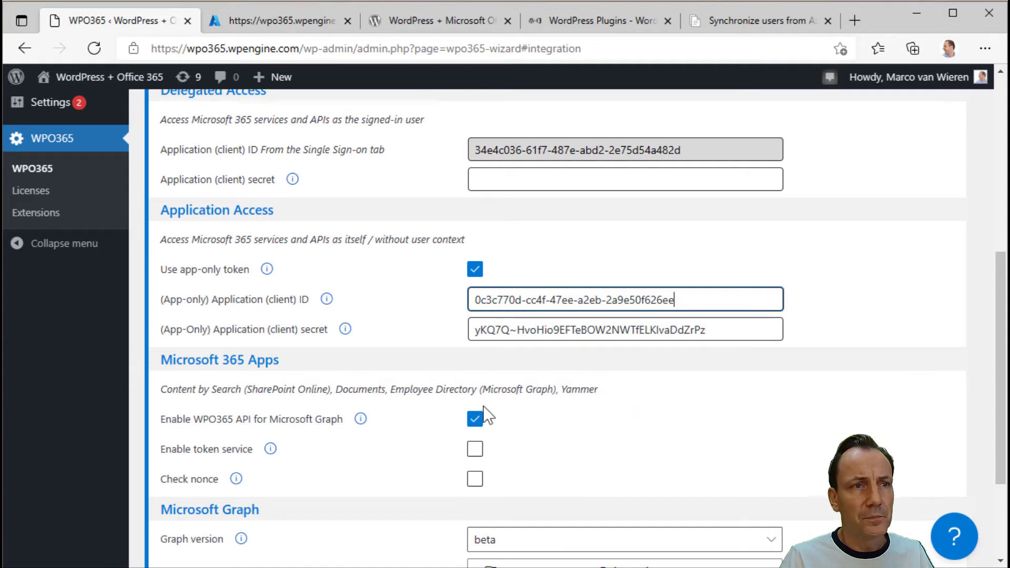
- Delete all cached access and refresh tokens, confirming with OK
scroll(423, 430, "down", 1)
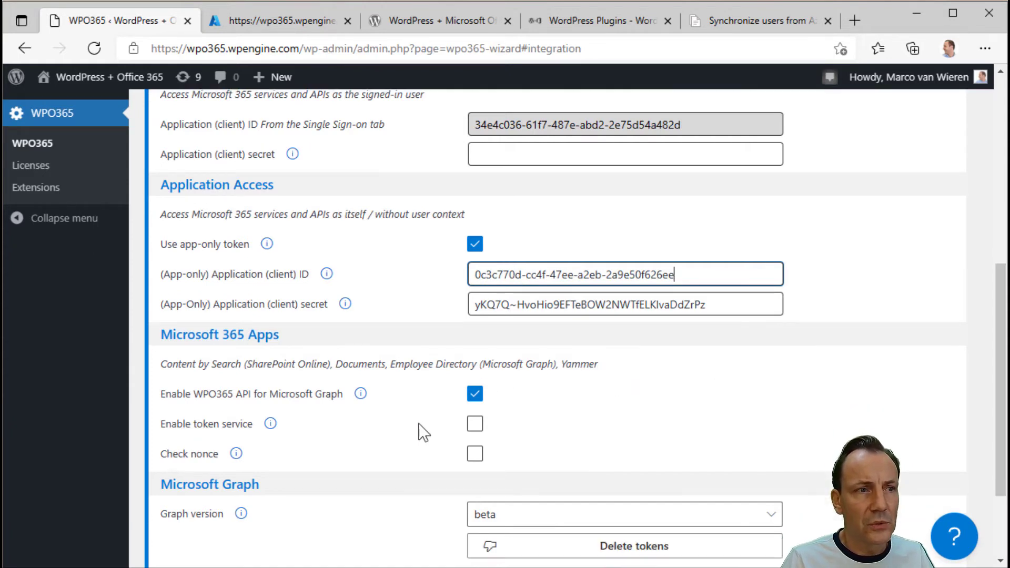
scroll(422, 431, "down", 3)
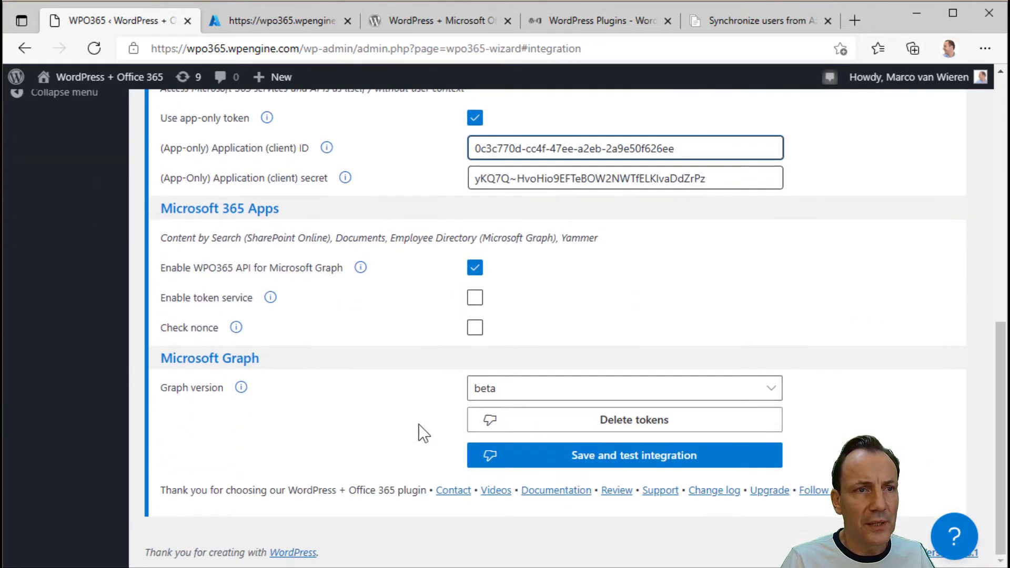
left_click(605, 436)
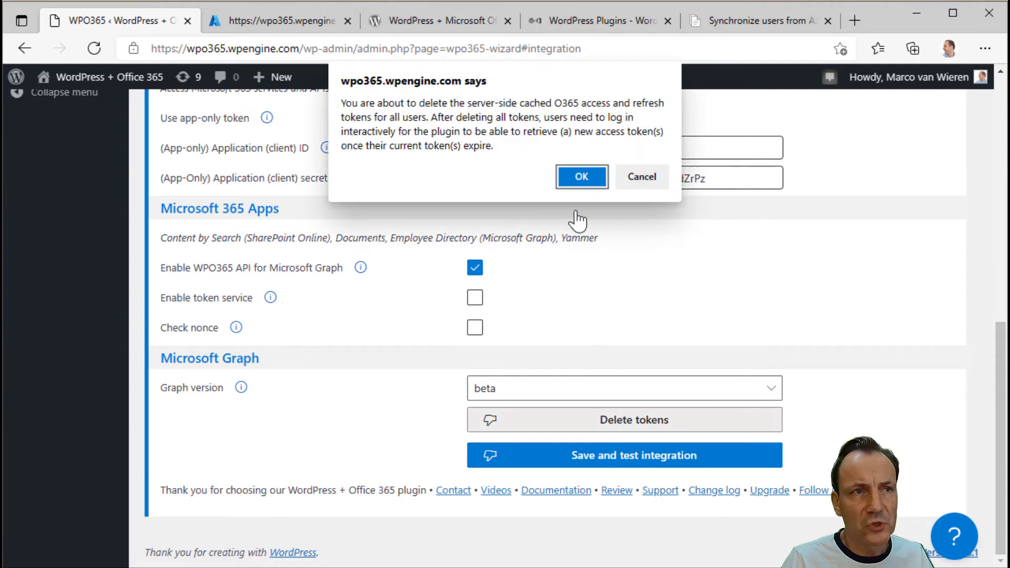
left_click(580, 178)
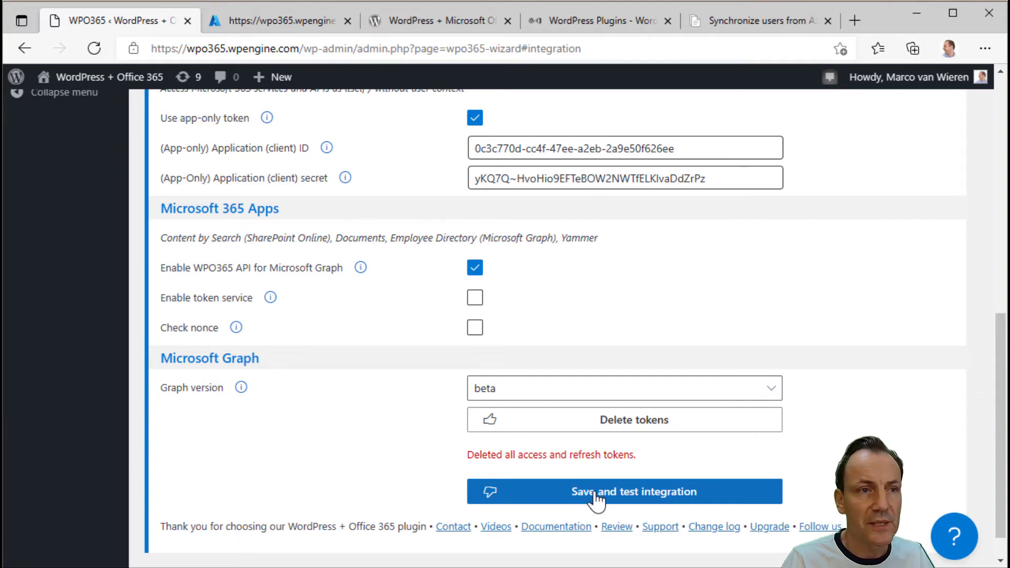
- Save and test the integration configuration, then check the result message at the top
left_click(595, 500)
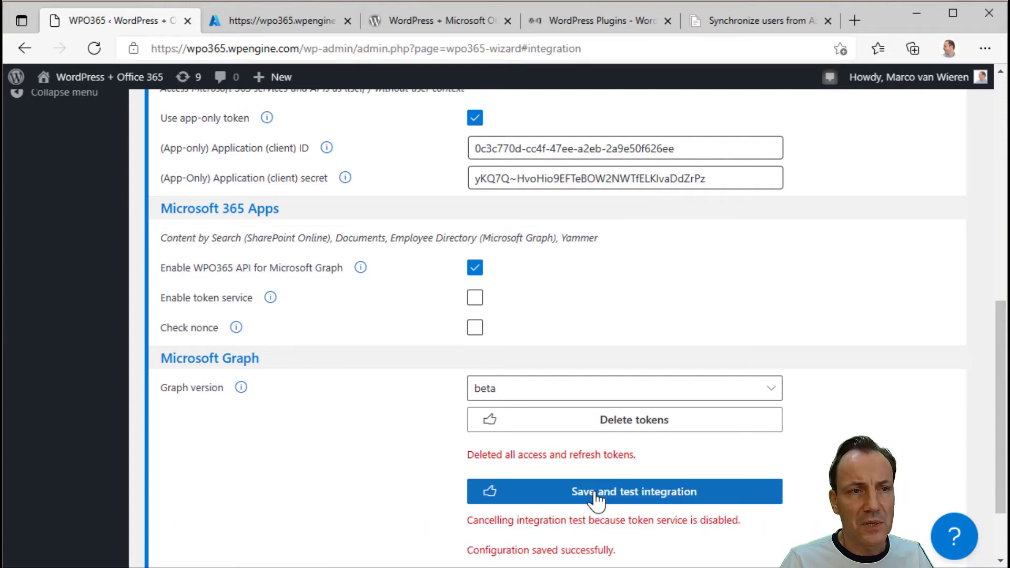
scroll(596, 499, "down", 2)
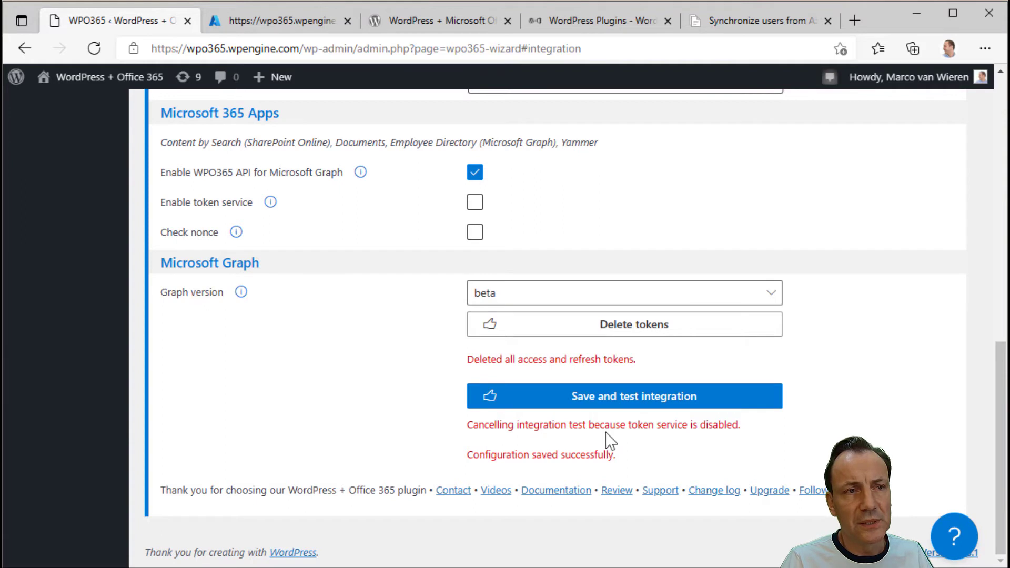
scroll(637, 473, "up", 7)
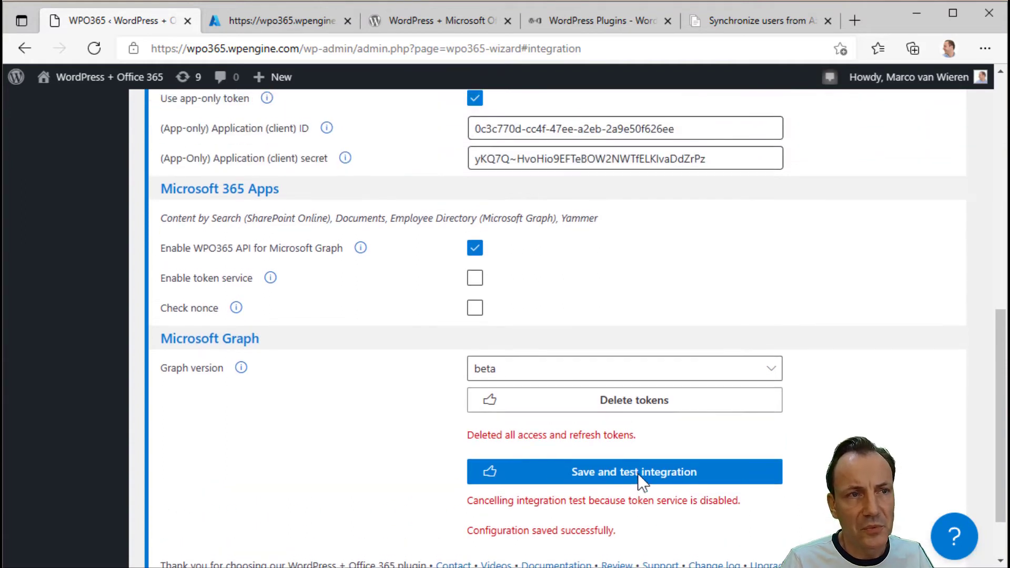
scroll(639, 474, "up", 5)
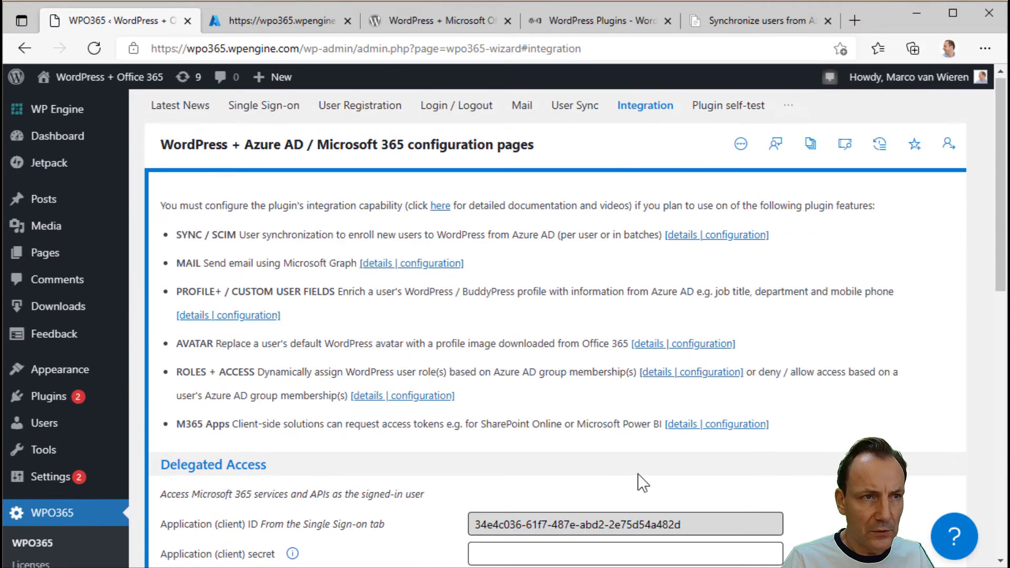
- Start a new WPO365 plugin self-test and sign in with the first Microsoft account
left_click(714, 110)
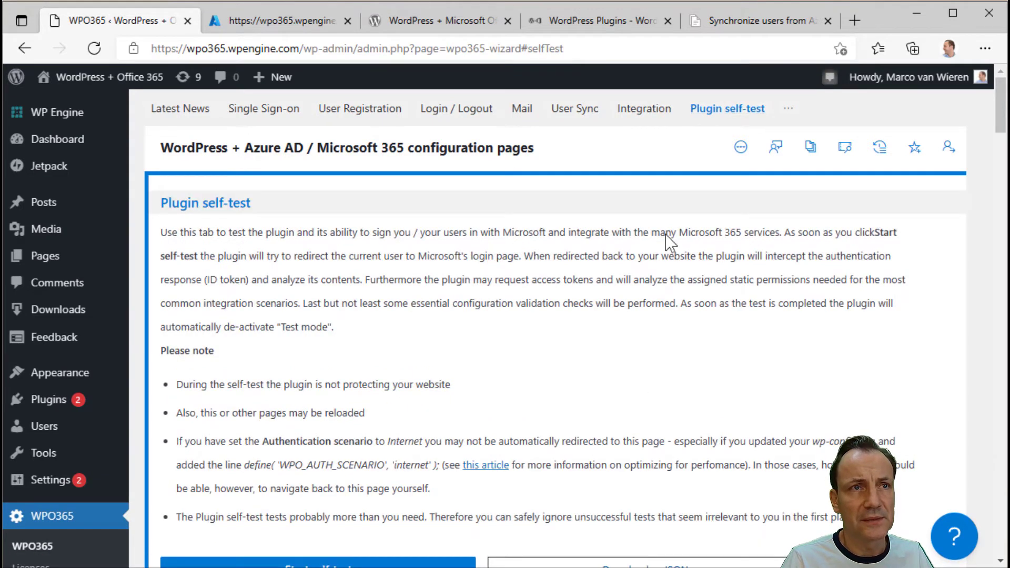
scroll(598, 355, "down", 2)
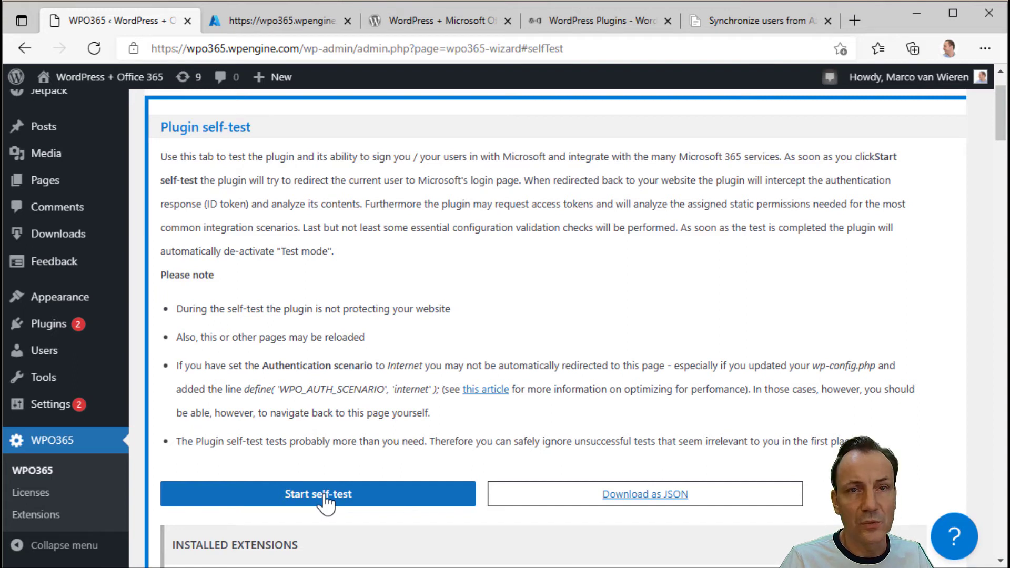
left_click(324, 497)
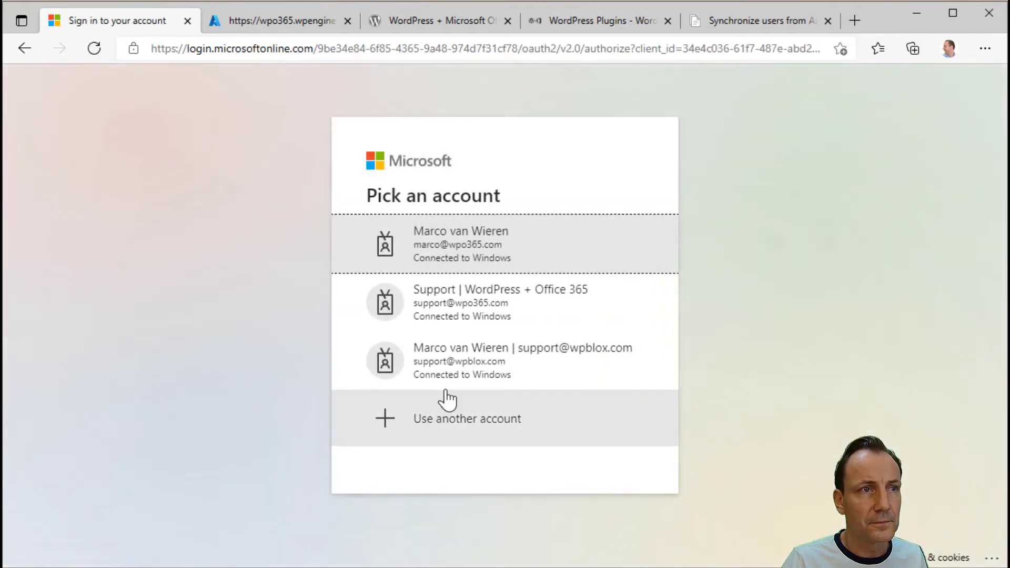
left_click(478, 261)
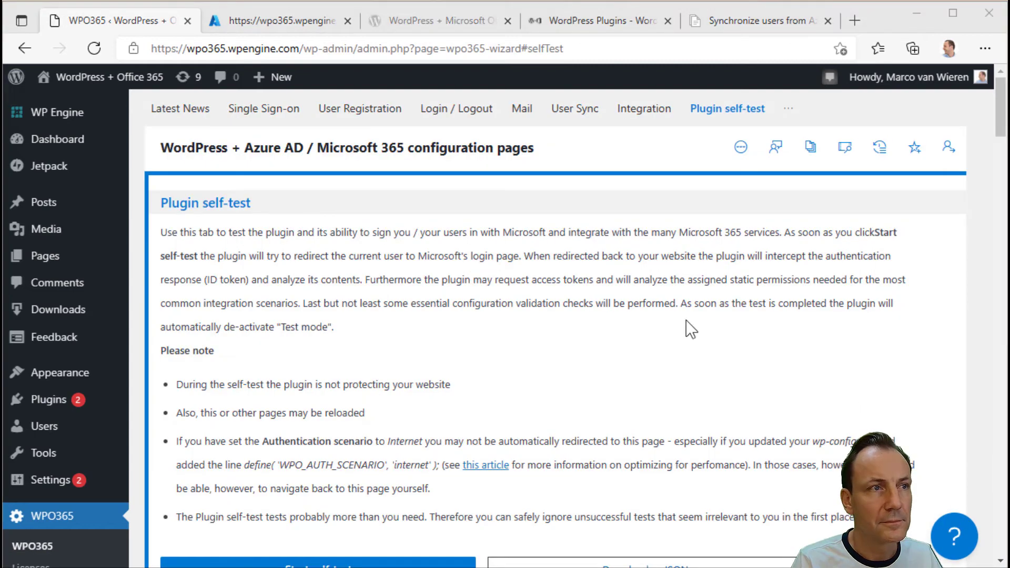
- Show the application-permissions sync test's returned data: a Microsoft Graph users JSON payload with code 200
scroll(689, 329, "down", 15)
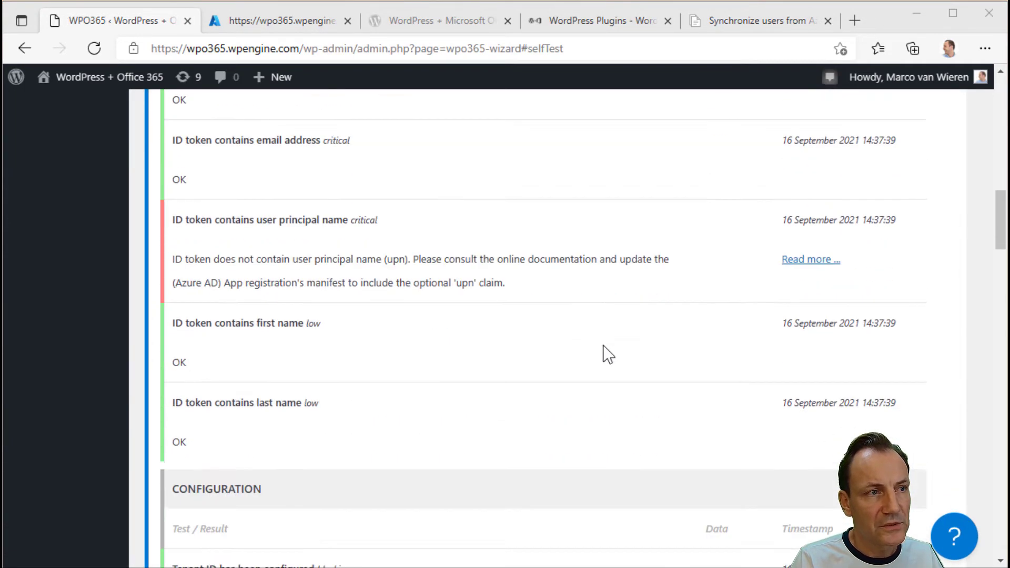
scroll(603, 345, "down", 20)
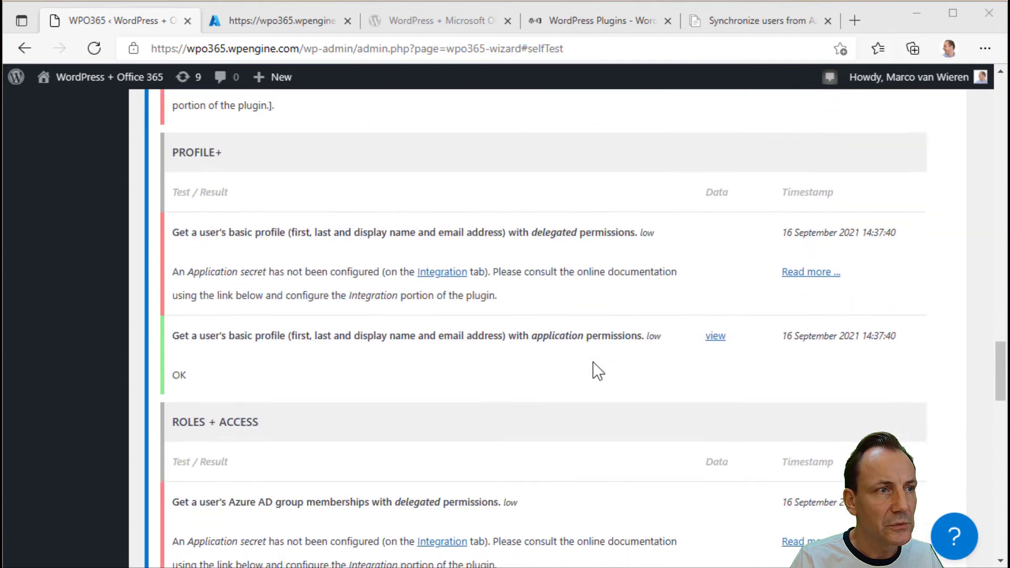
scroll(597, 371, "down", 15)
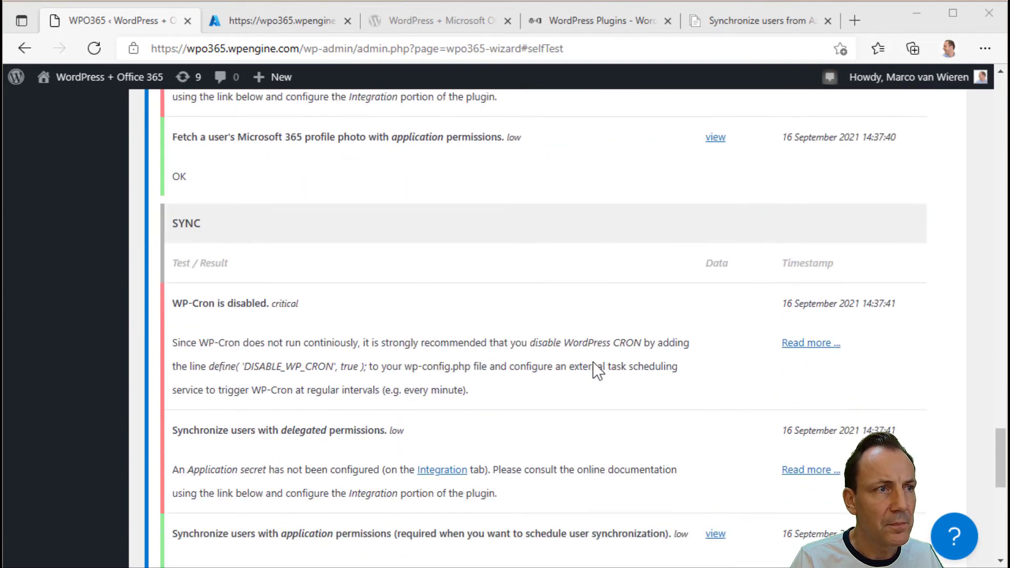
scroll(597, 371, "down", 3)
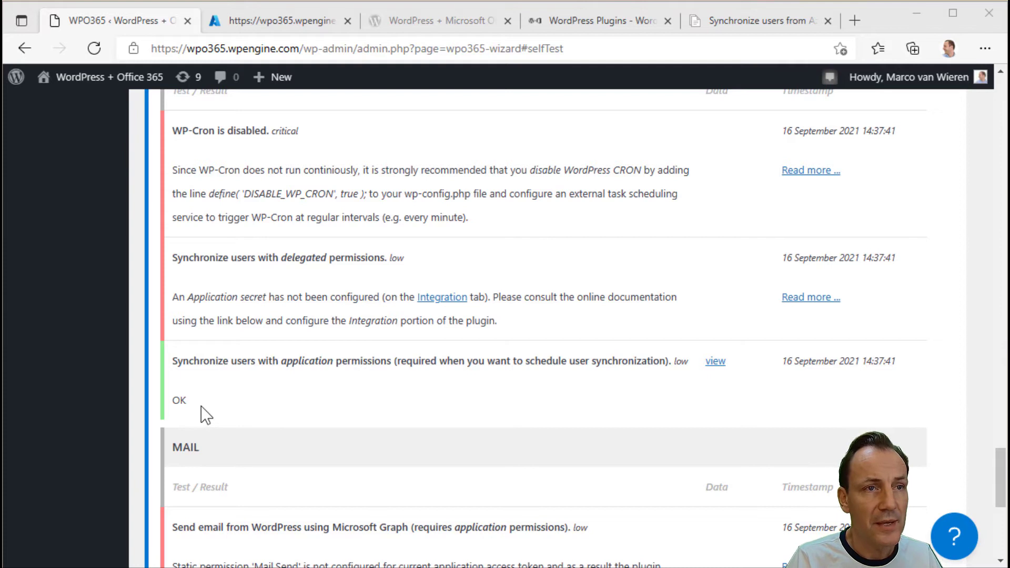
left_click(715, 362)
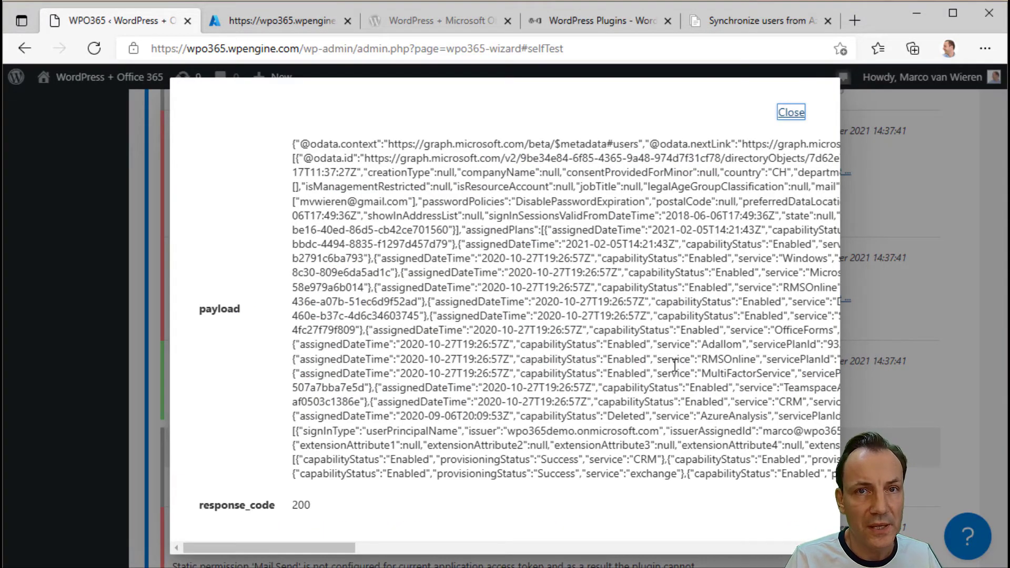
- Close the payload details to see the critical 'WP-Cron is disabled' result
left_click(790, 113)
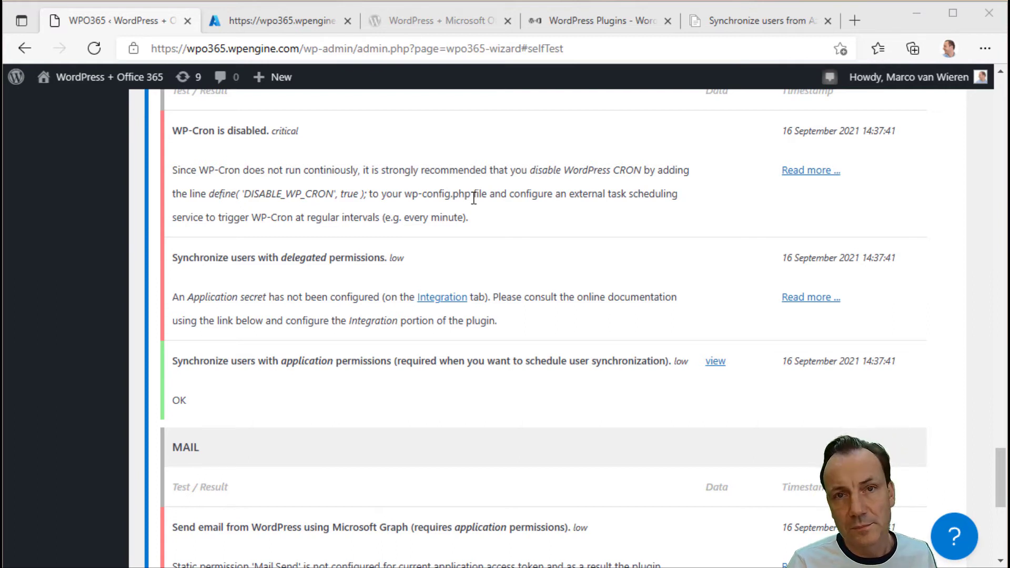
- Open the WPO365 docs article on hooking WP-Cron into a task scheduler, then return to WordPress
left_click(811, 171)
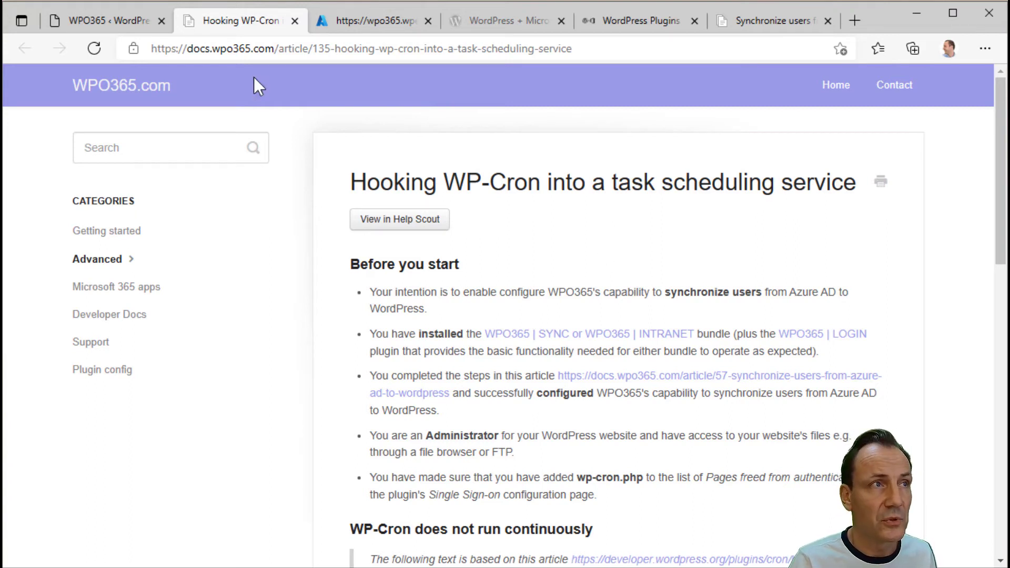
left_click(127, 23)
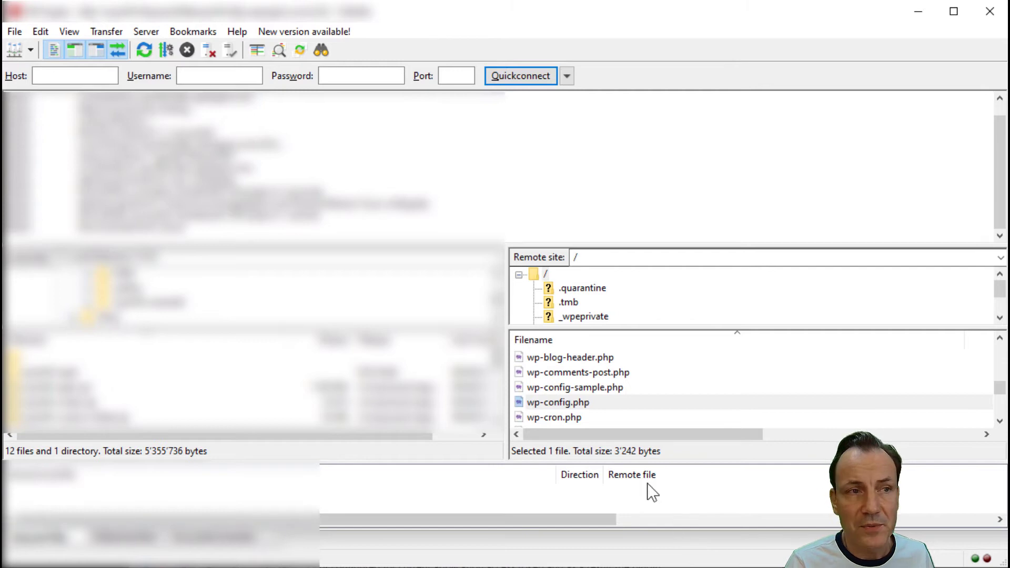
- Open the remote wp-config.php with FileZilla's View/Edit command
right_click(549, 408)
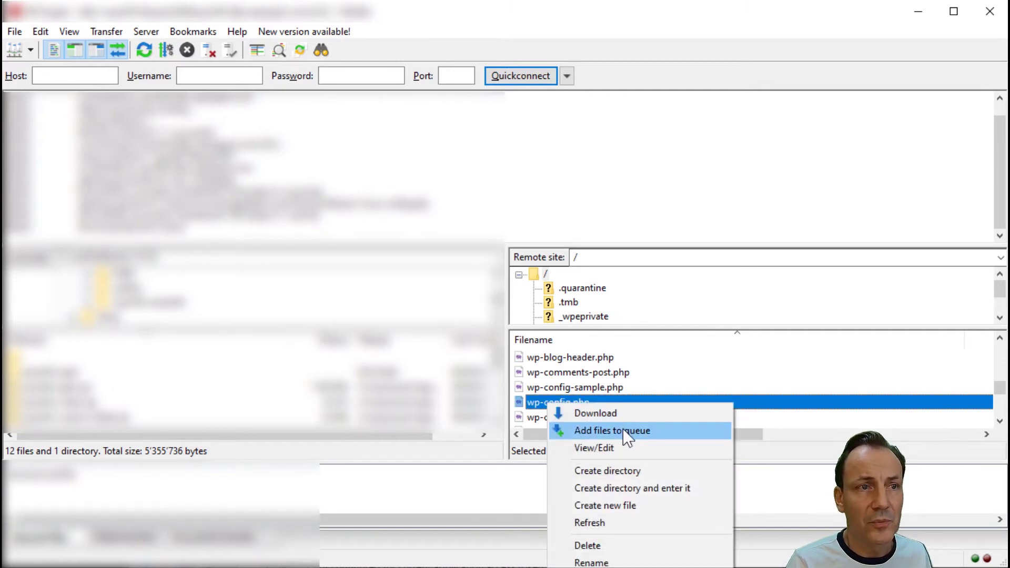
left_click(621, 447)
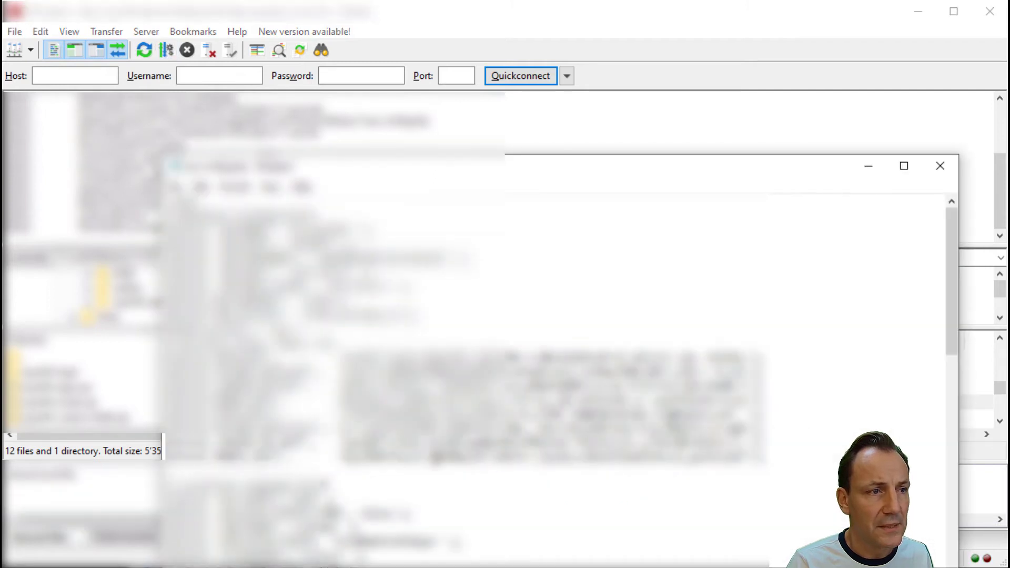
- Change the DISABLE_WP_CRON value in wp-config.php from false to true
scroll(557, 379, "down", 10)
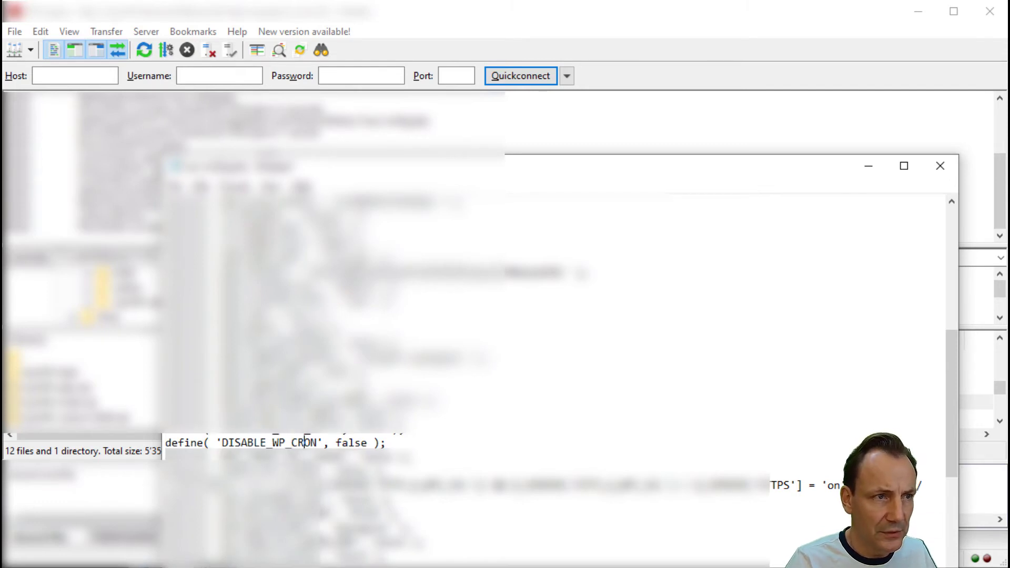
left_click_drag(336, 442, 368, 442)
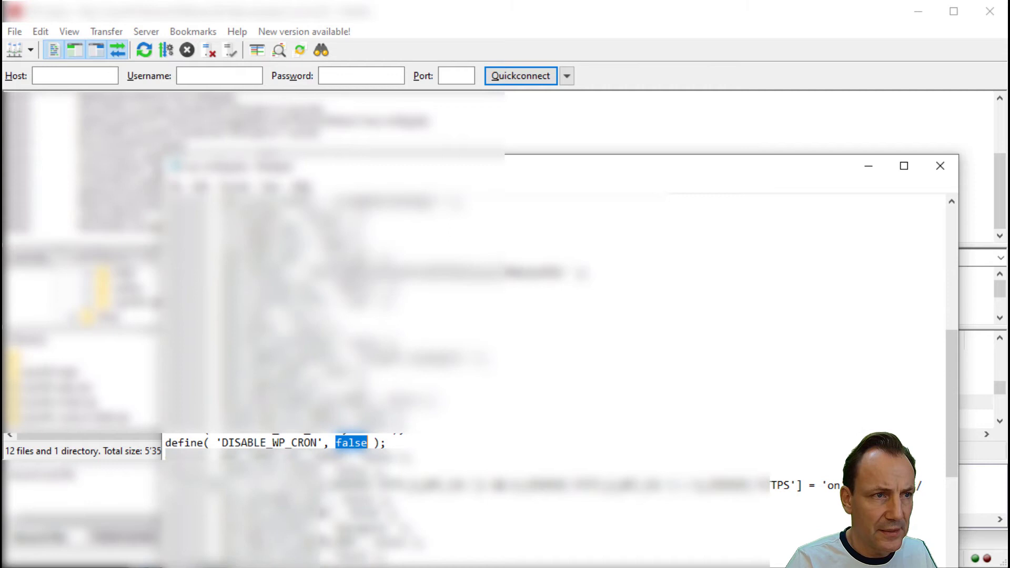
type("true")
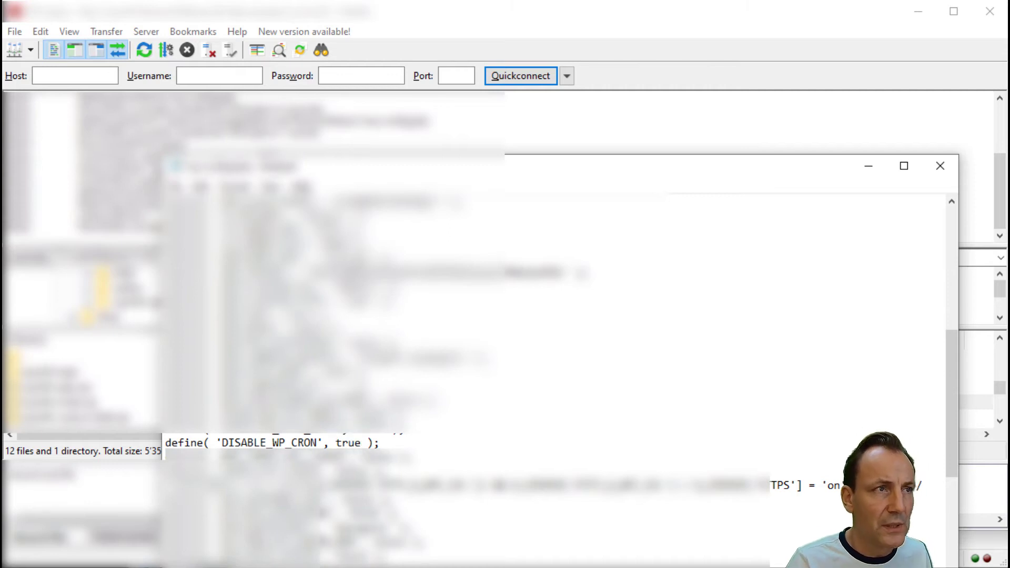
left_click(391, 445)
key("Home")
key("shift+End")
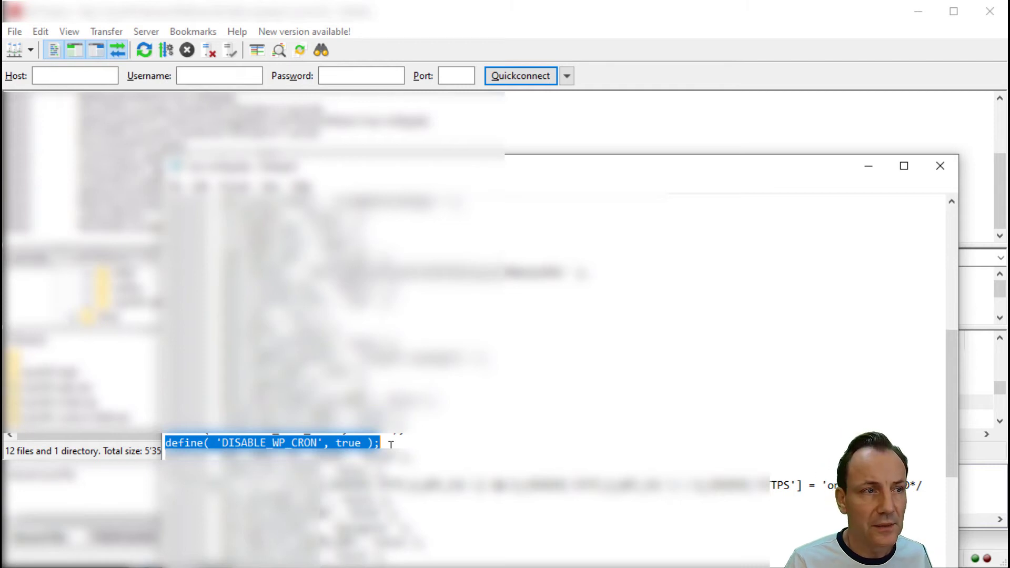
- Save the edited wp-config.php and upload it back to the server
left_click(940, 167)
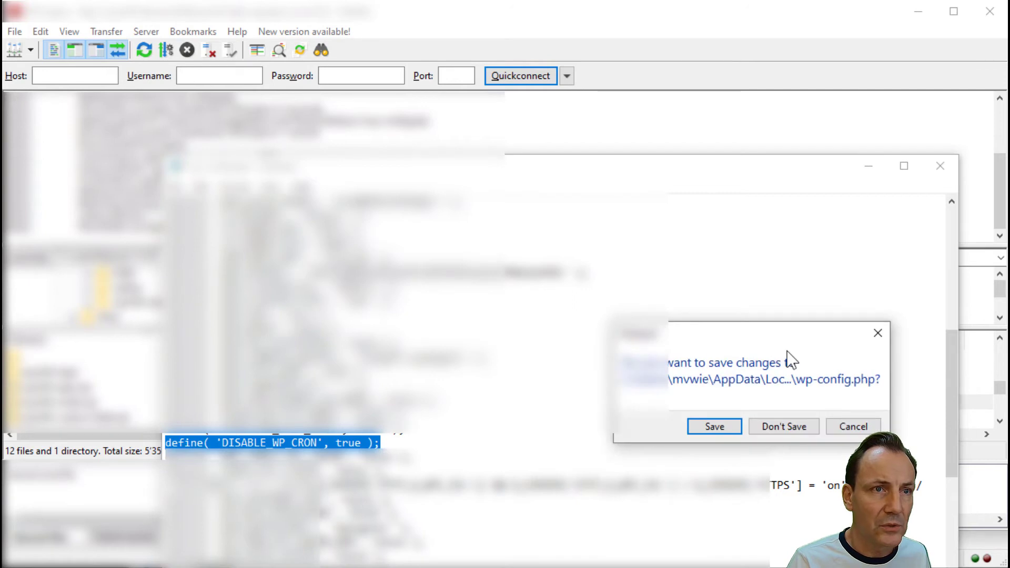
left_click(715, 422)
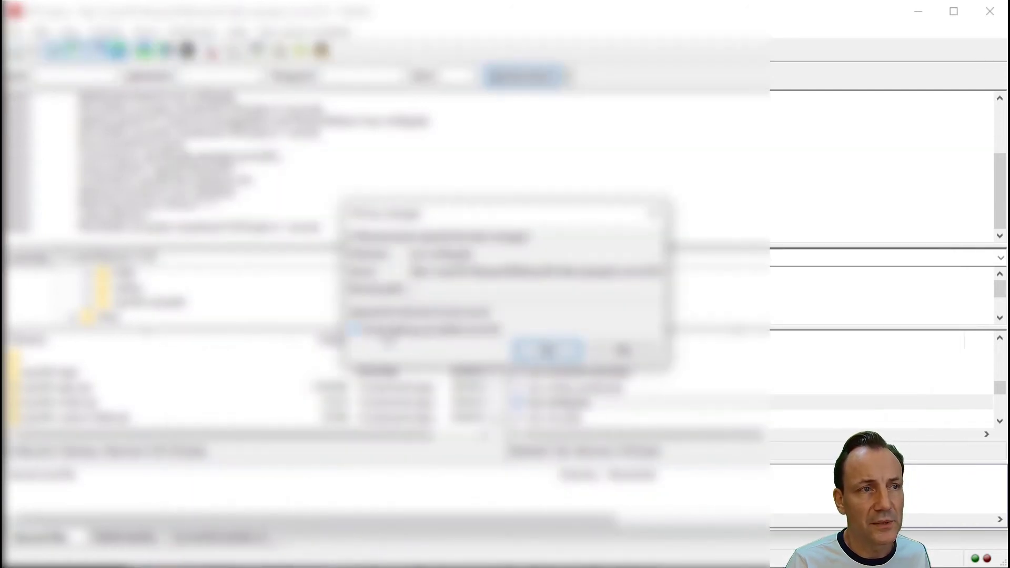
left_click(547, 351)
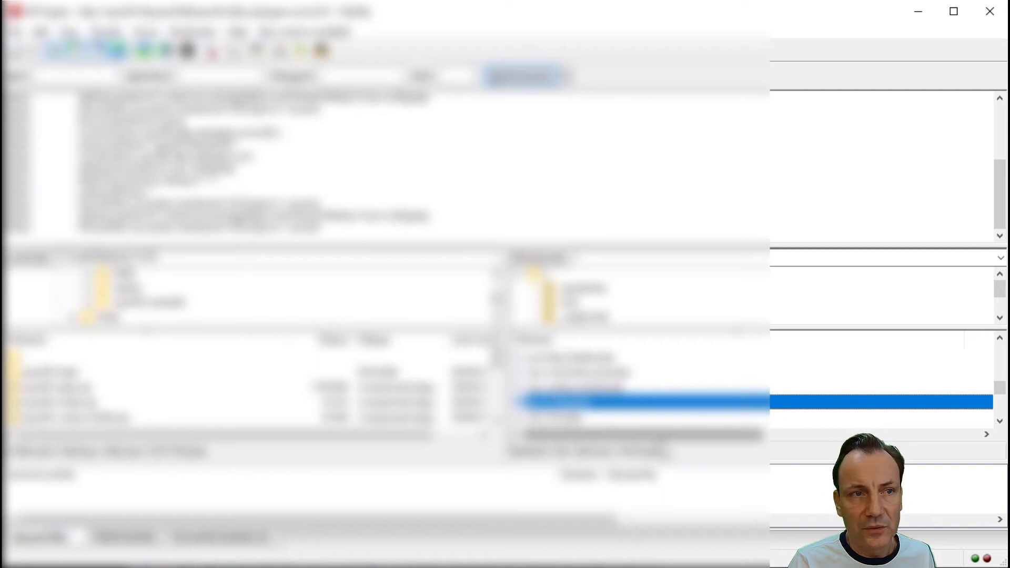
left_click(917, 11)
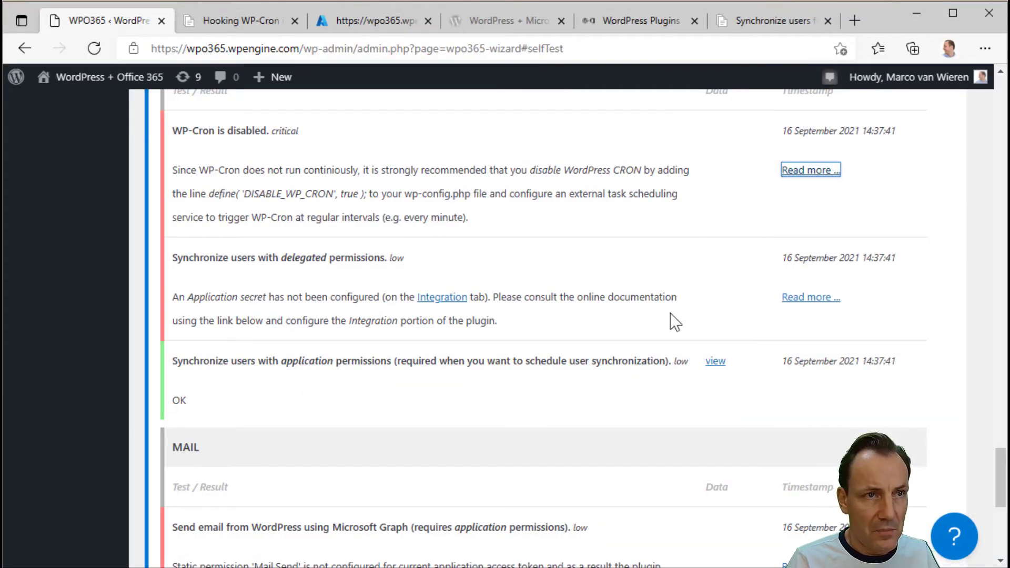
- Run the self-test again after the wp-config.php change, signing in with the first Microsoft account
scroll(647, 345, "up", 10)
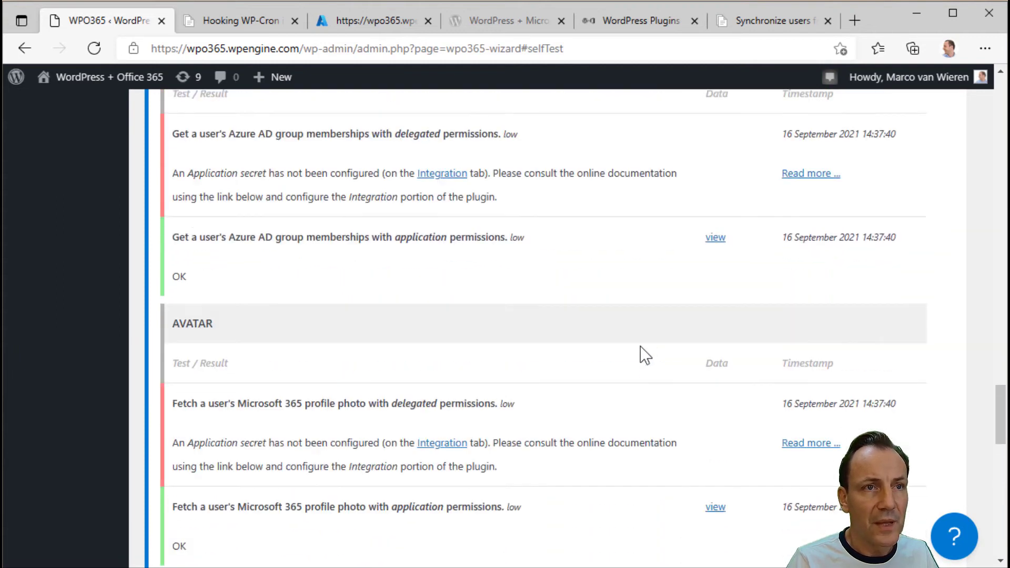
scroll(645, 355, "up", 20)
scroll(527, 385, "up", 5)
scroll(453, 386, "down", 4)
left_click(303, 427)
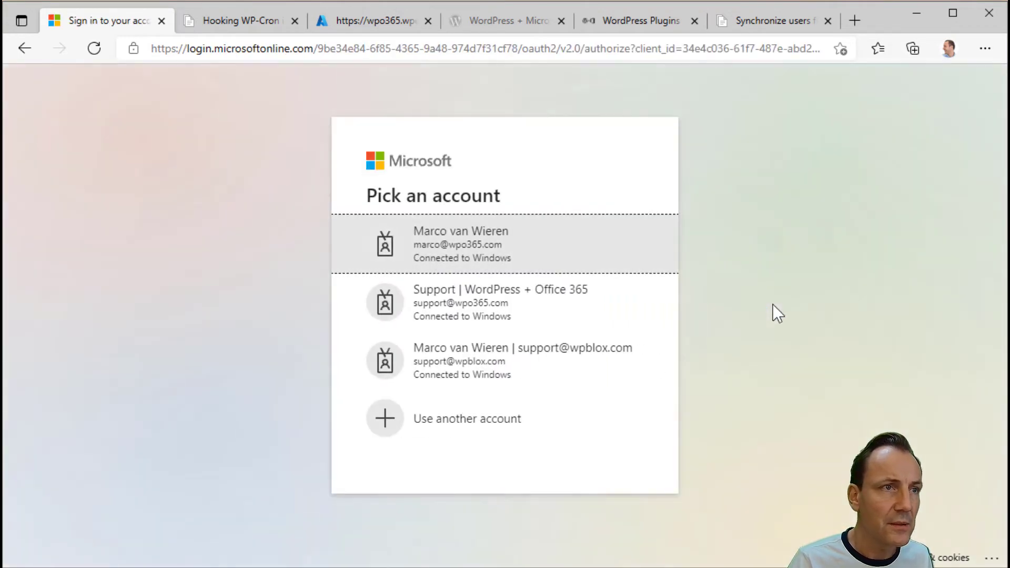
left_click(507, 253)
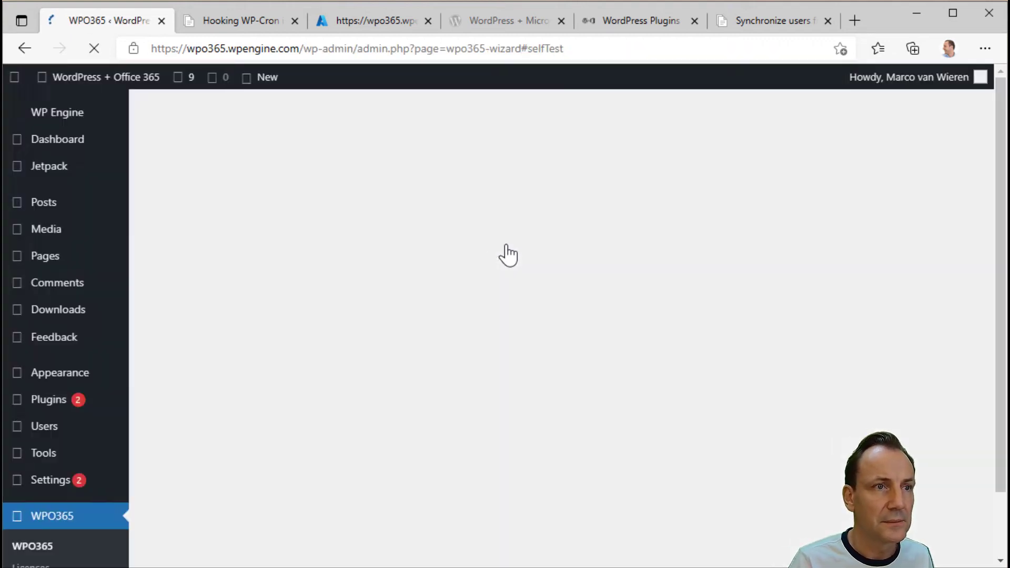
- Use Fix it! under the WP-Cron result to free wp-cron.php from authentication
scroll(490, 298, "down", 20)
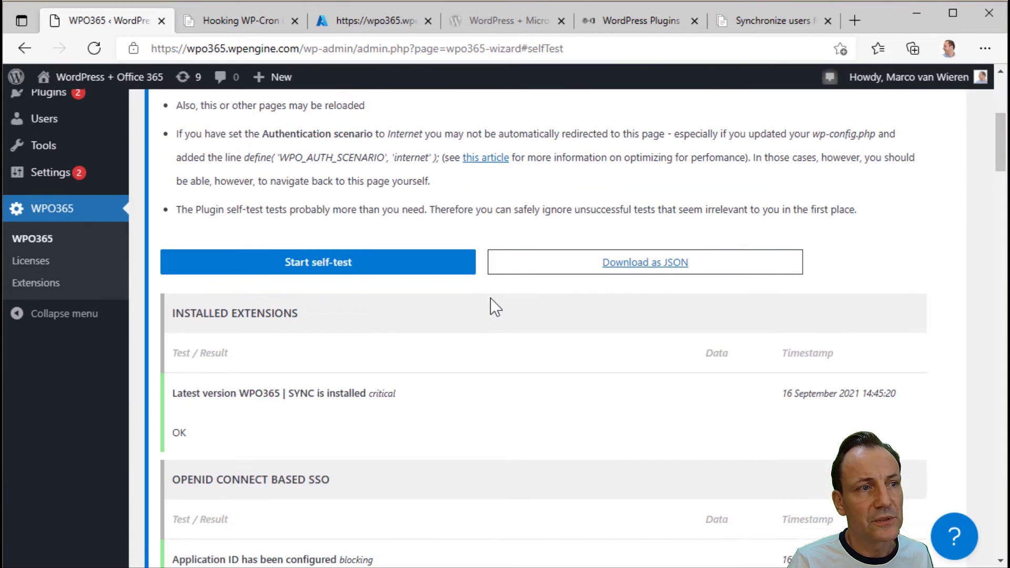
scroll(472, 330, "down", 20)
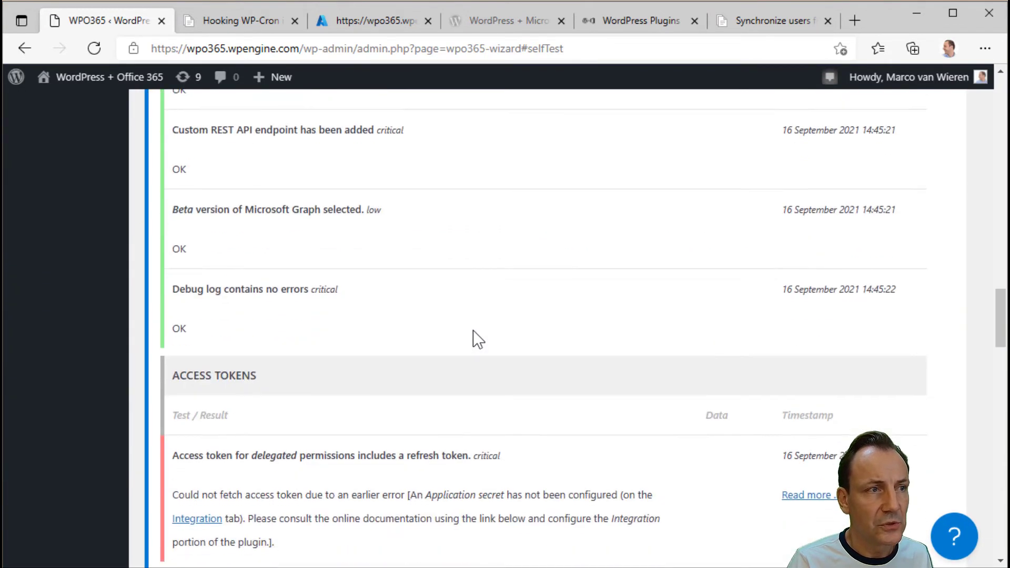
scroll(473, 330, "down", 5)
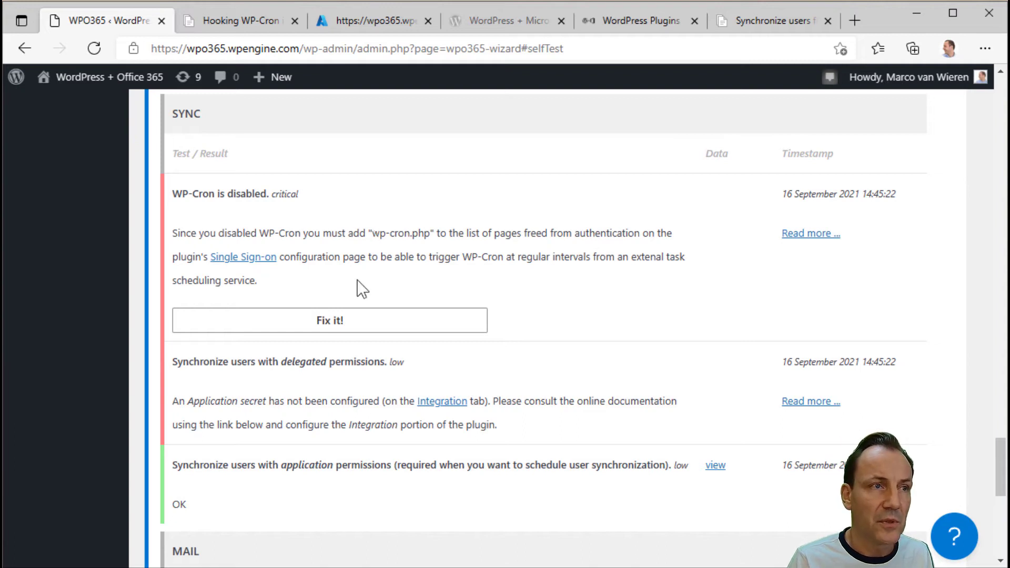
left_click(331, 332)
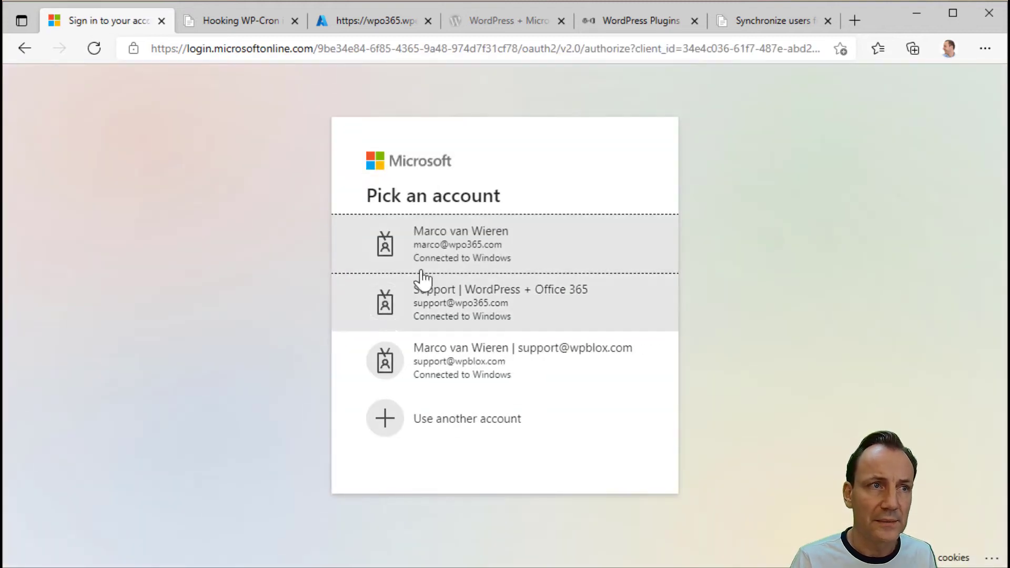
- Sign in with the Microsoft account again and confirm the Sync section's WP-Cron check shows OK
left_click(464, 266)
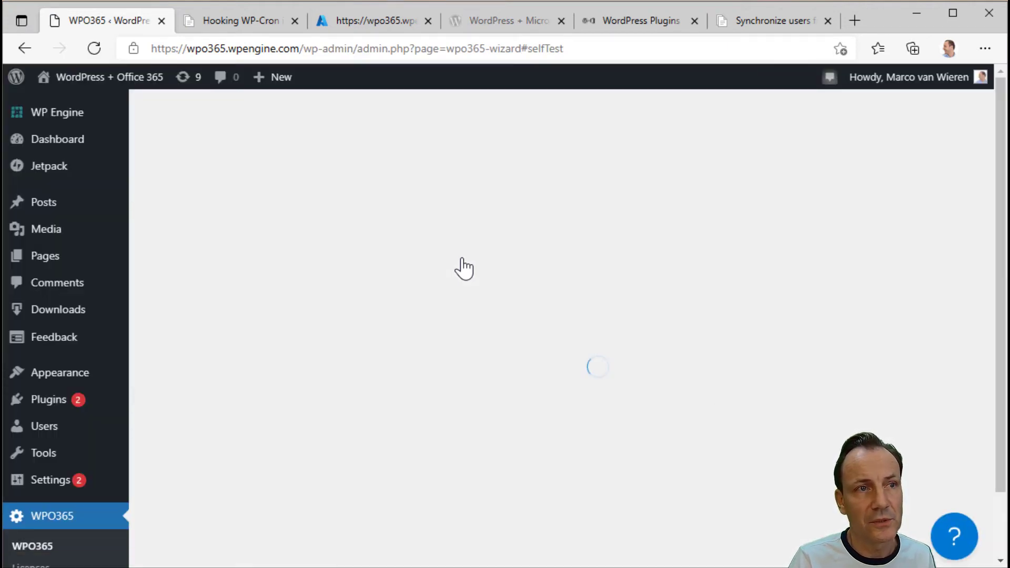
scroll(463, 257, "down", 15)
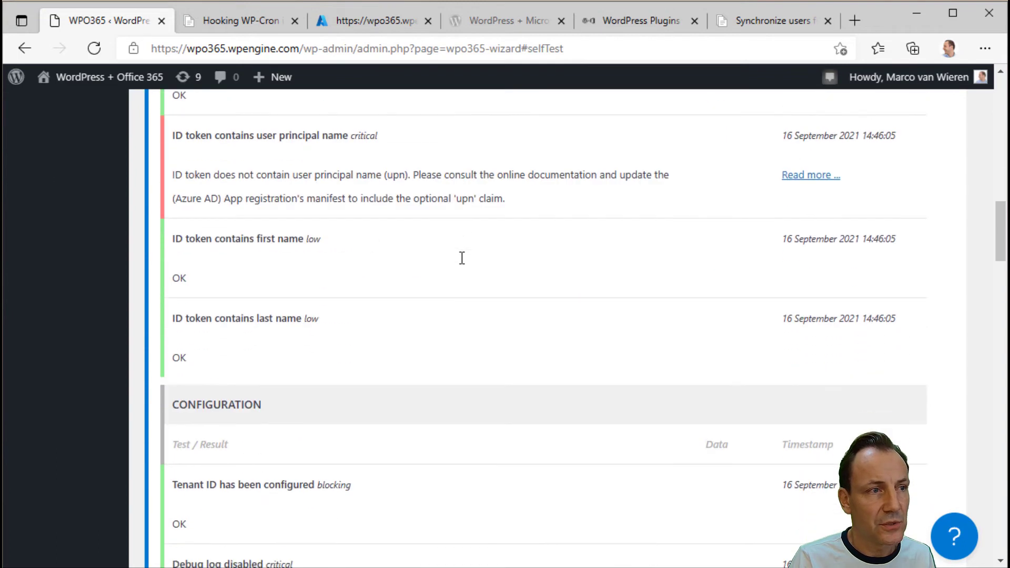
scroll(463, 257, "down", 10)
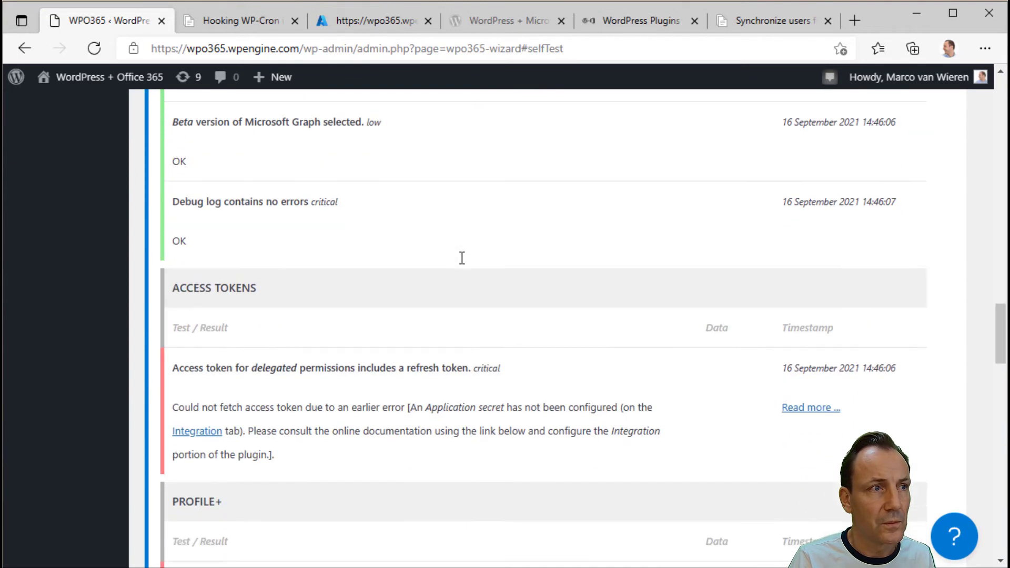
scroll(462, 257, "down", 10)
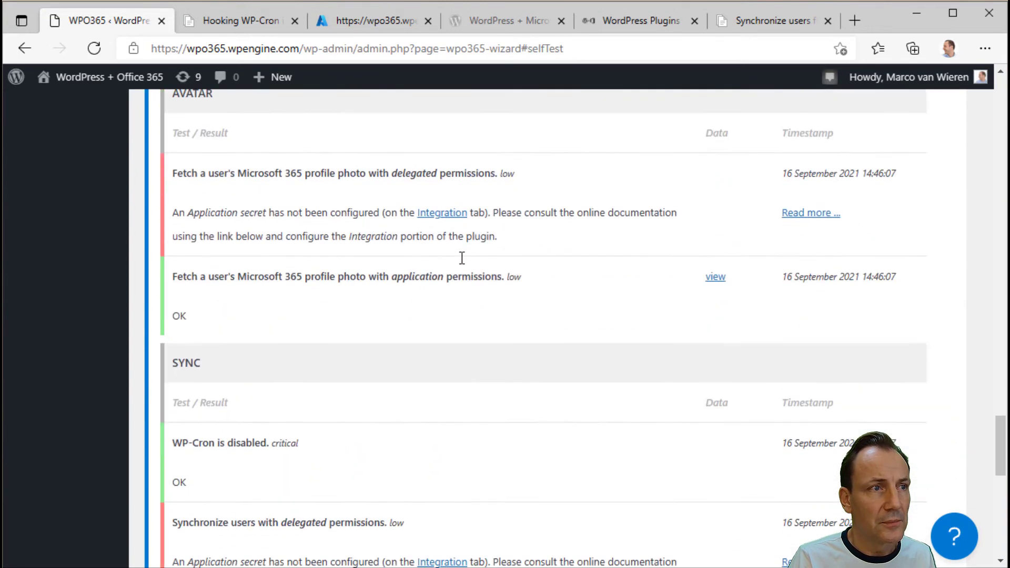
scroll(461, 258, "down", 3)
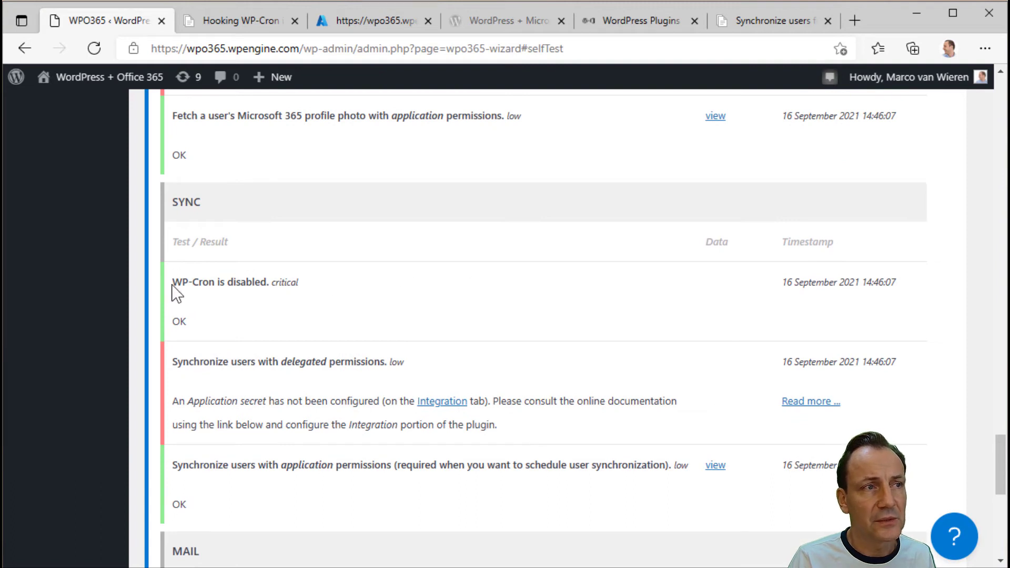
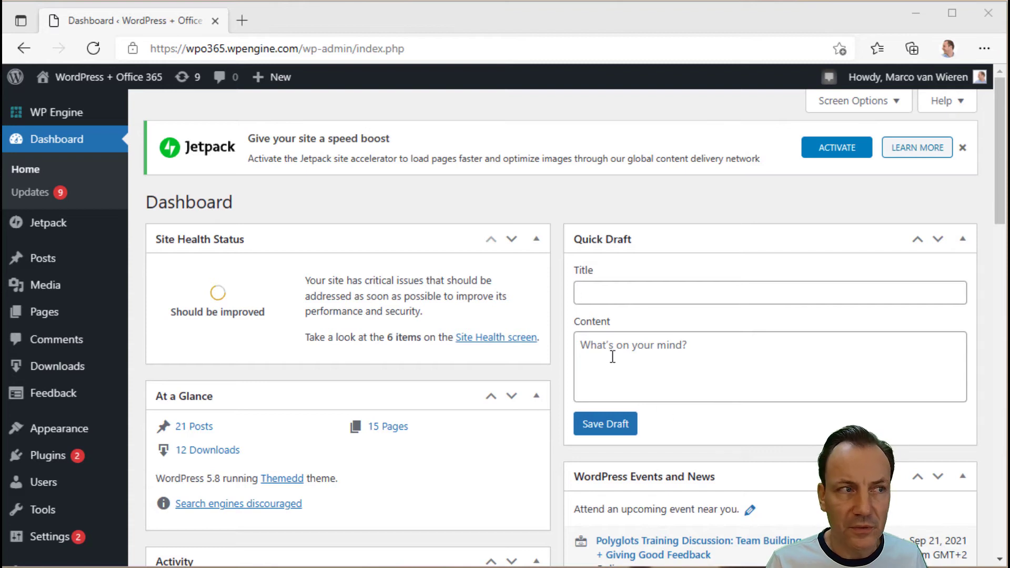
- Go to the WPO365 plugin's User Sync tab from the admin sidebar
mouse_move(124, 443)
scroll(111, 457, "down", 4)
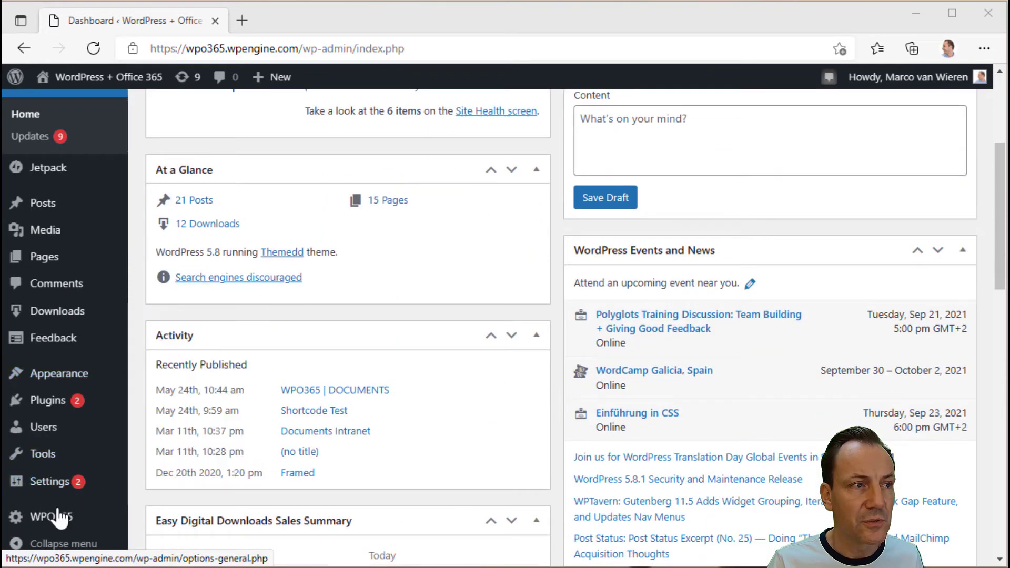
mouse_move(51, 519)
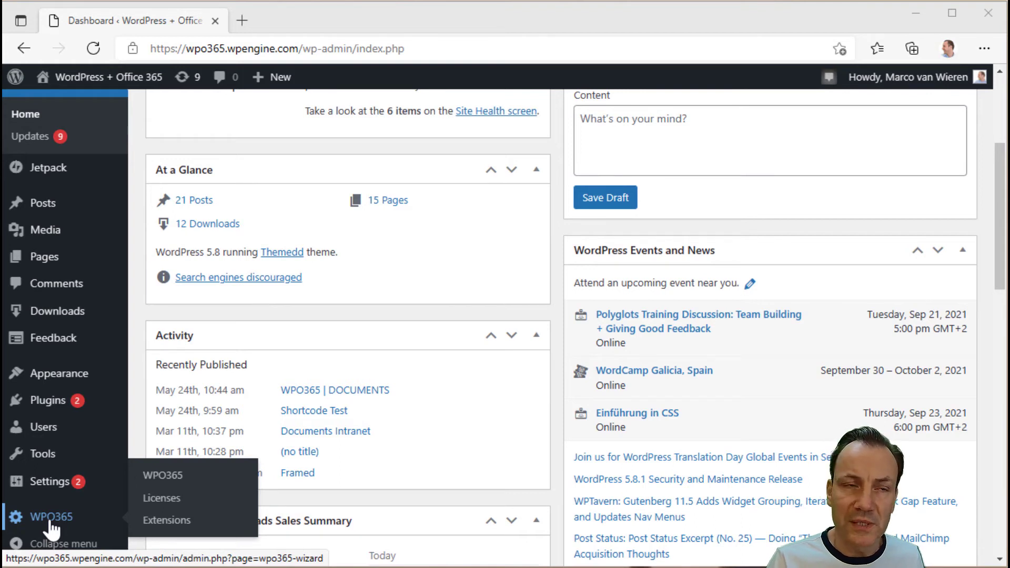
left_click(177, 475)
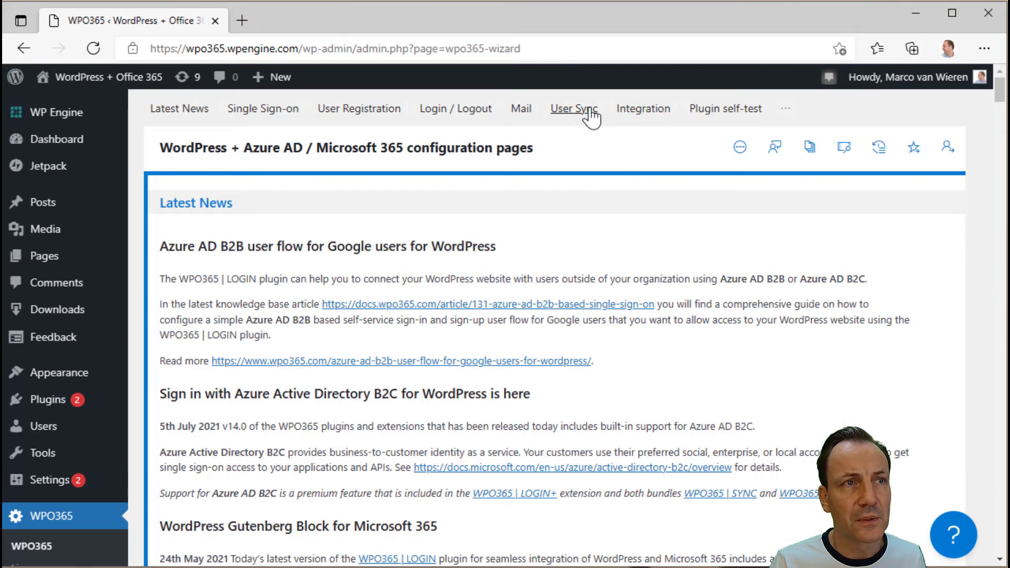
left_click(588, 111)
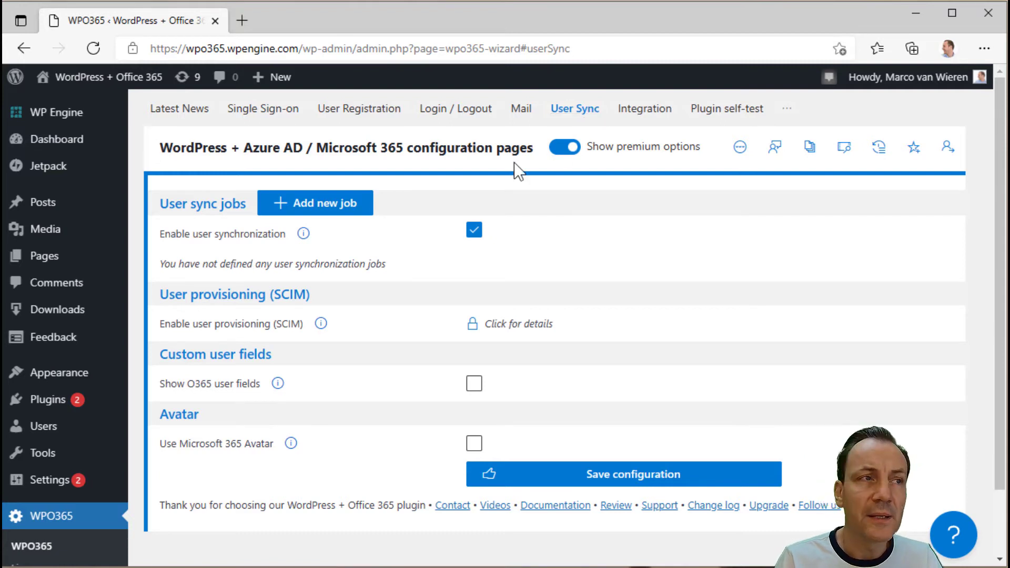
- Add two new sync jobs, confirm the Important dialog, and expand the second job
left_click(333, 209)
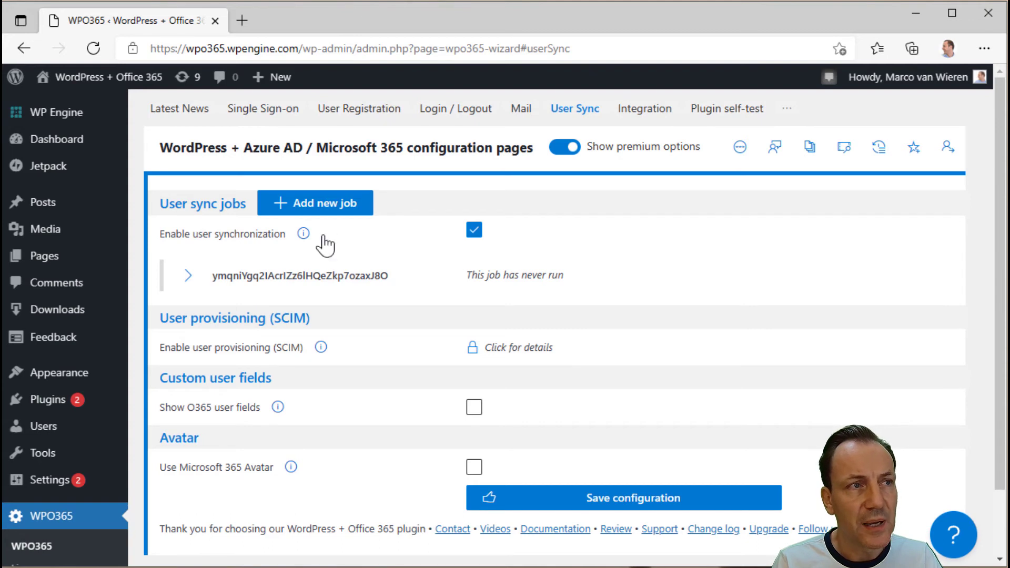
left_click(330, 207)
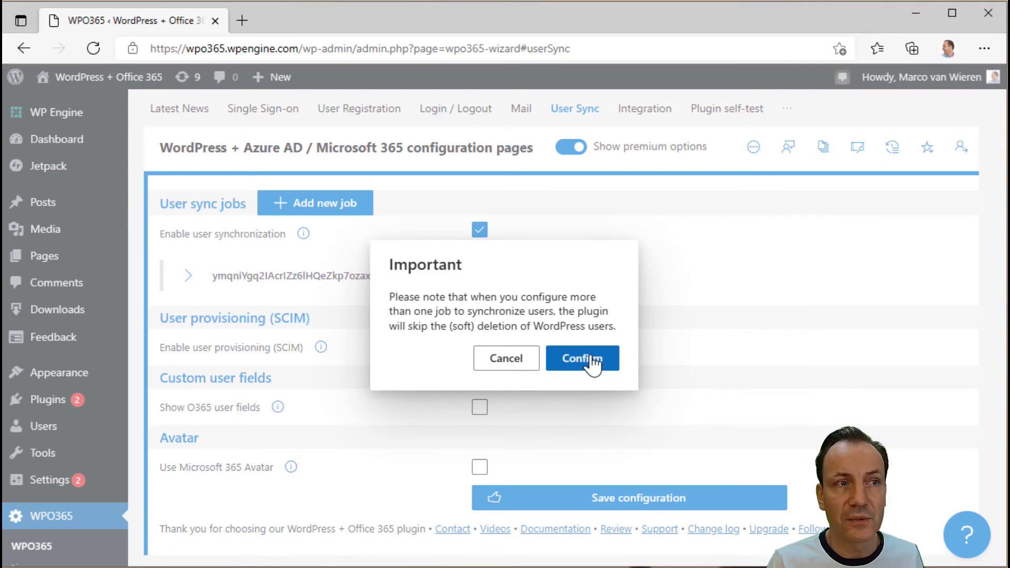
left_click(592, 357)
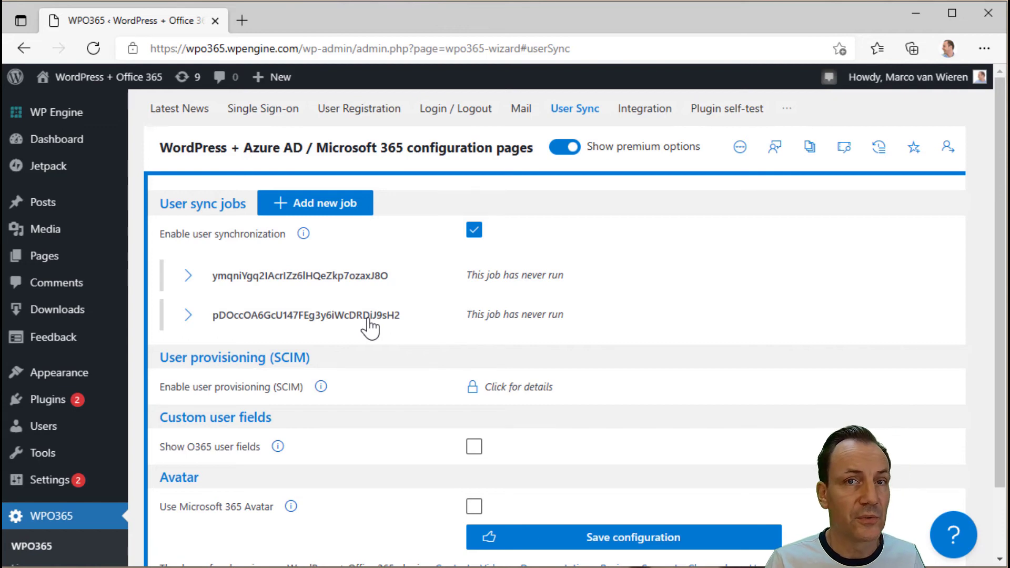
left_click(188, 315)
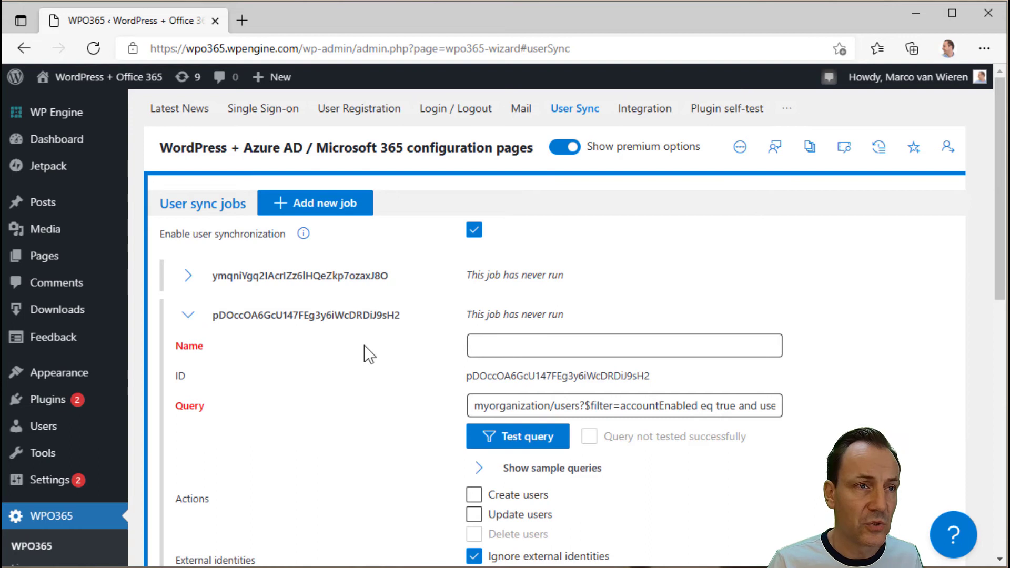
- Delete the extra unnamed second sync job
scroll(350, 389, "down", 8)
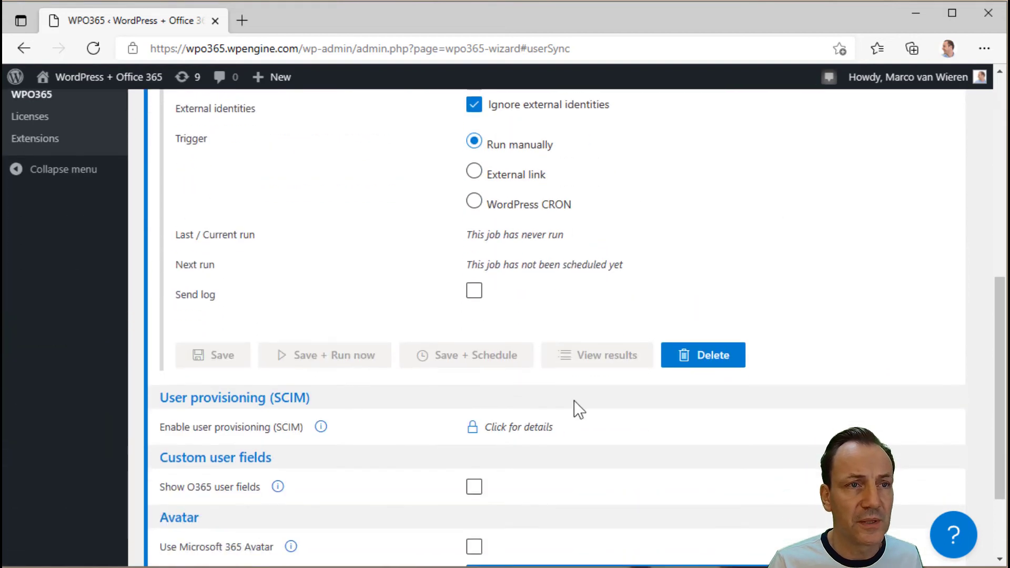
left_click(706, 368)
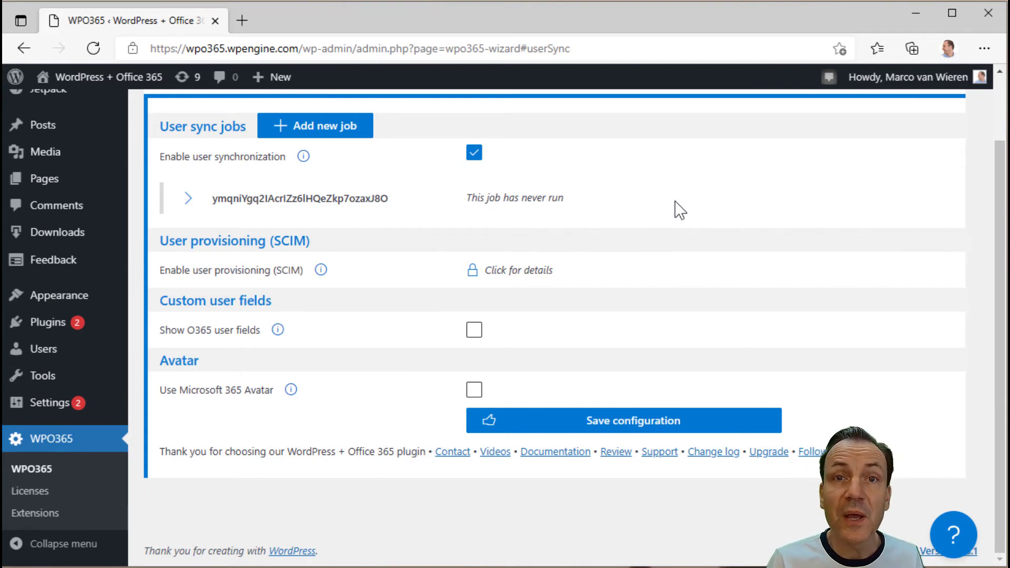
- Enter 'ALL EMPLOYEES' as the remaining job's name and collapse its settings
left_click(189, 200)
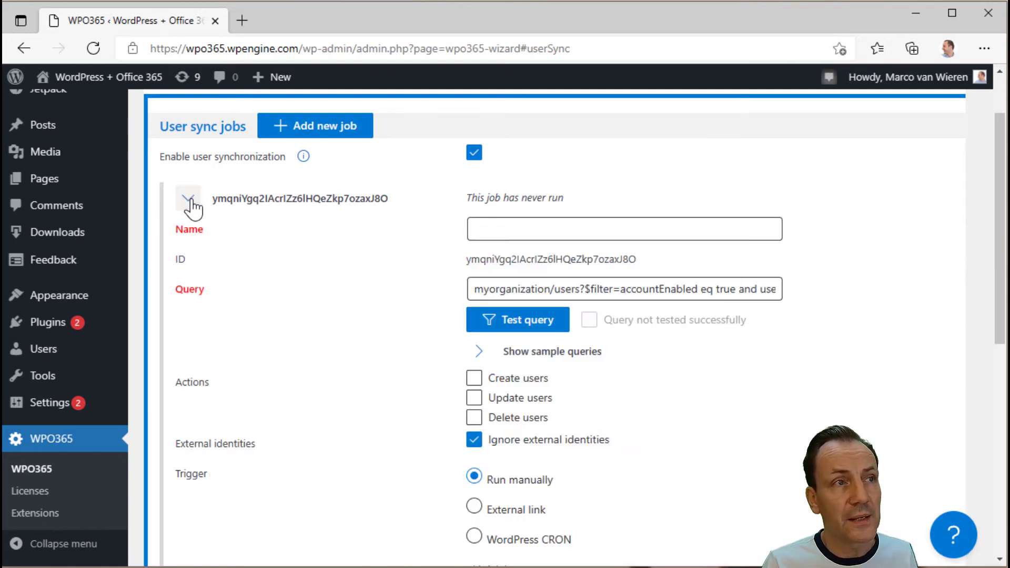
left_click(497, 233)
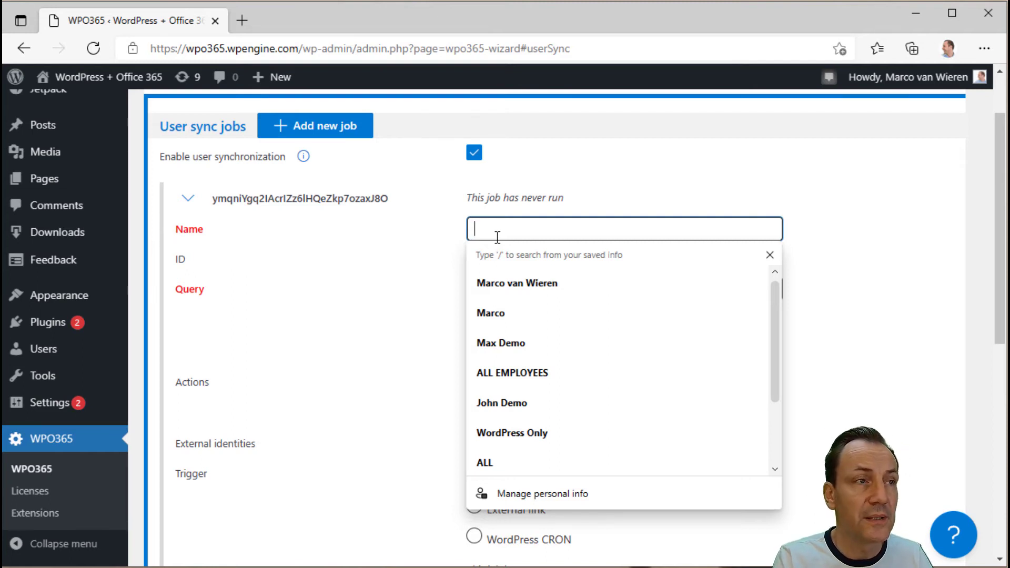
type("A")
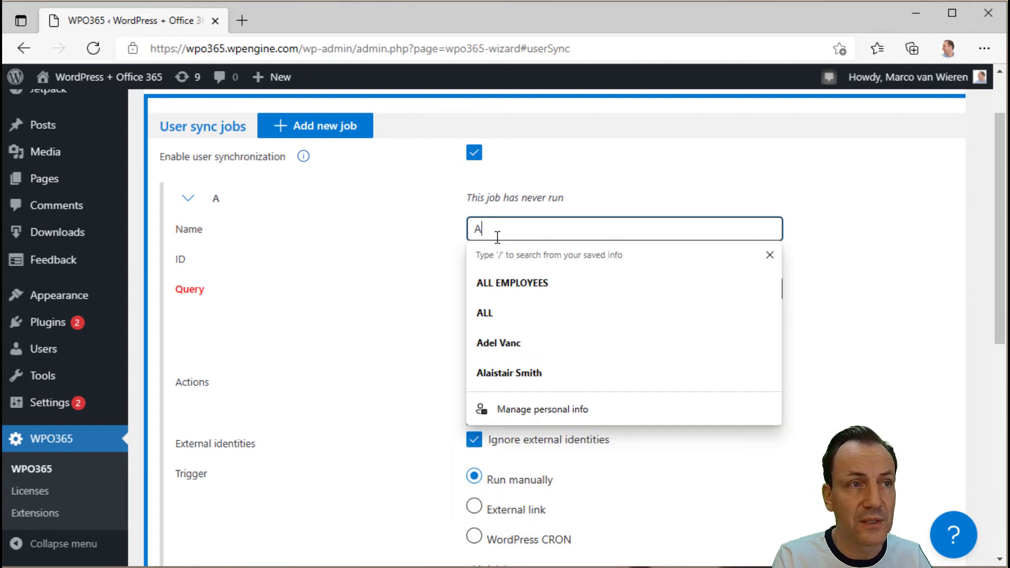
type("LL EMPLOYE")
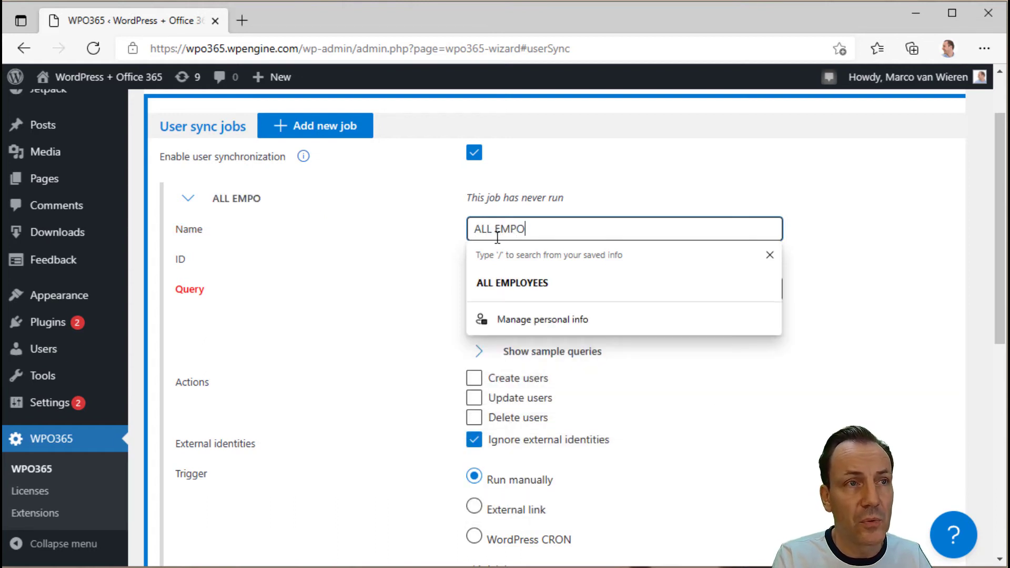
type("ES")
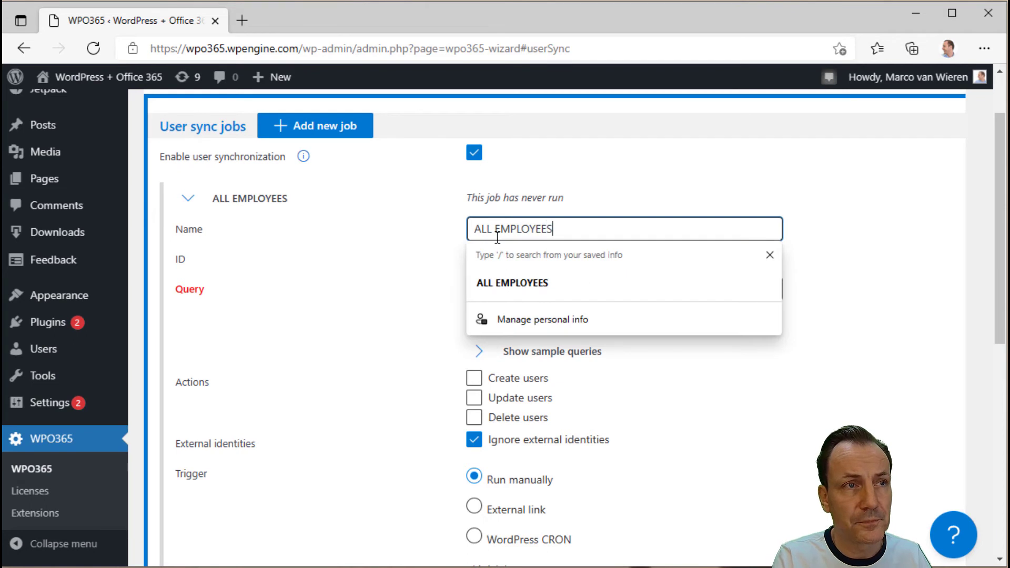
left_click(395, 260)
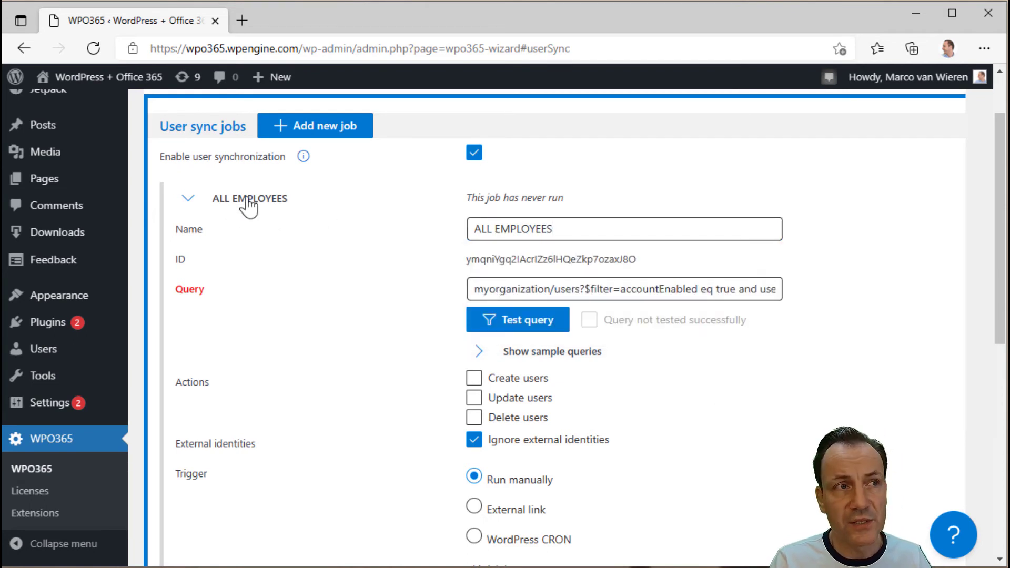
left_click(188, 198)
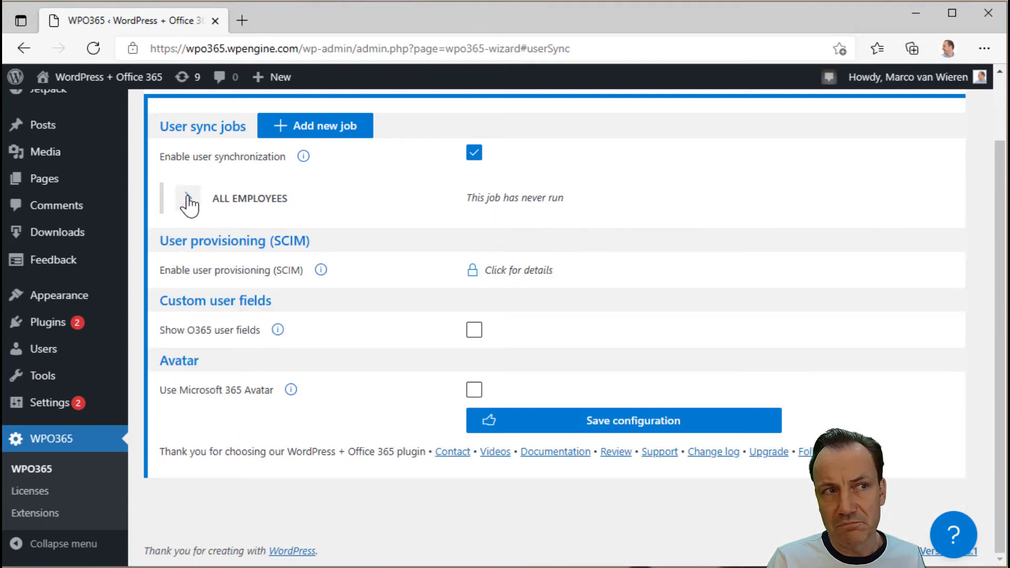
- Append " and userType eq 'member'&$top=10" to the ALL EMPLOYEES job's accountEnabled query
left_click(188, 199)
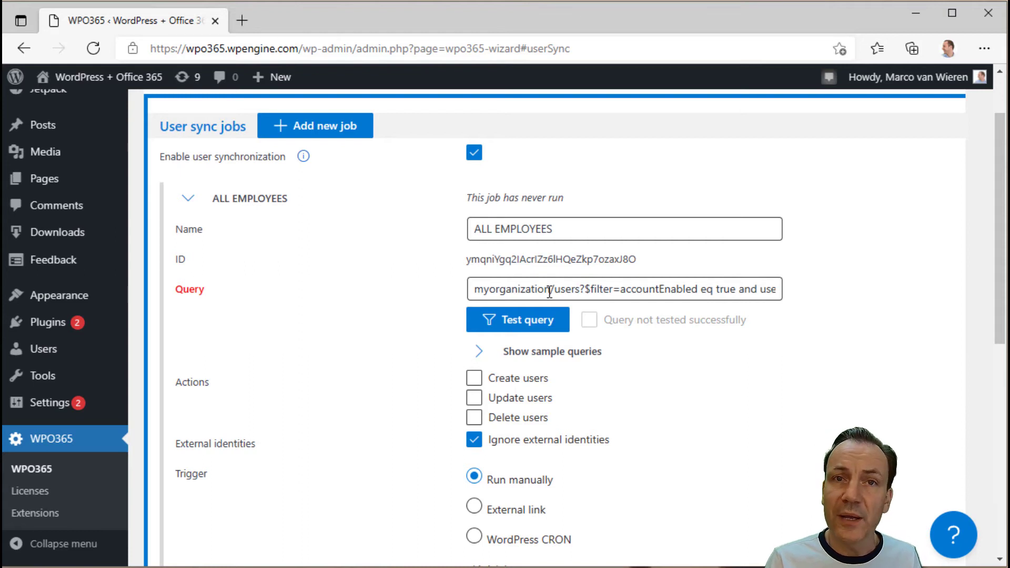
left_click(637, 289)
double_click(636, 290)
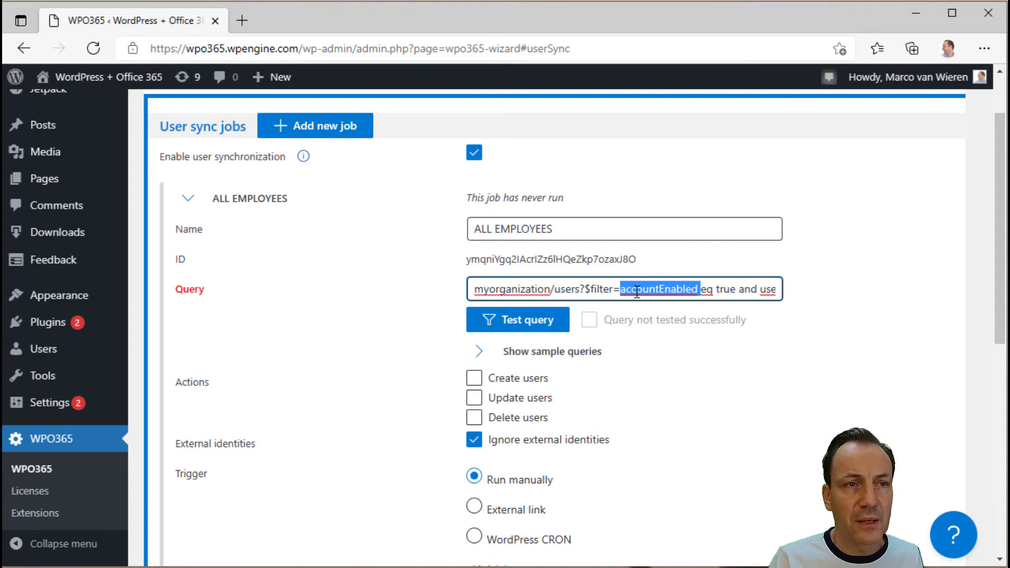
left_click(721, 289)
type("and userType eq 'member'&$t")
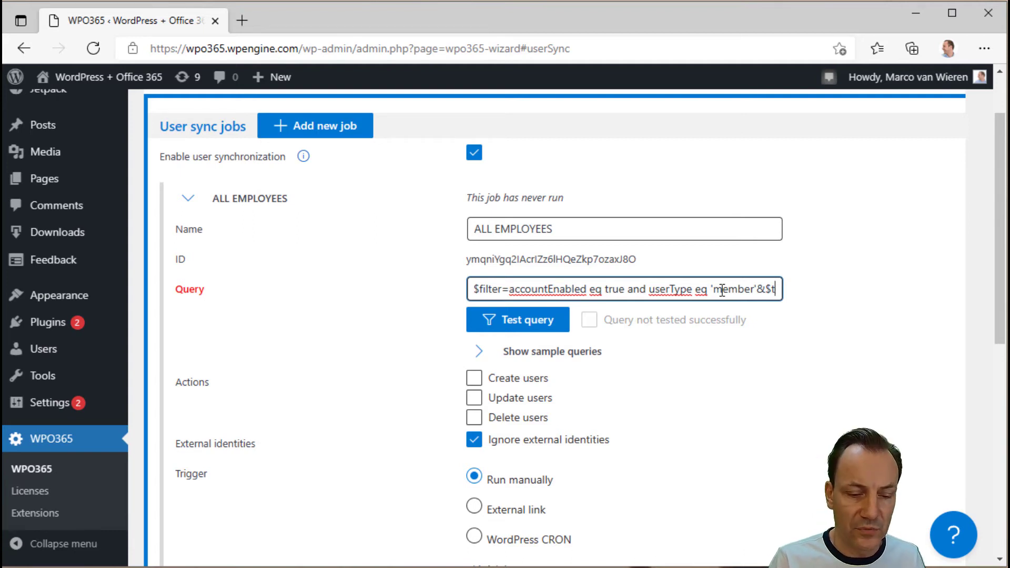
type("op=10")
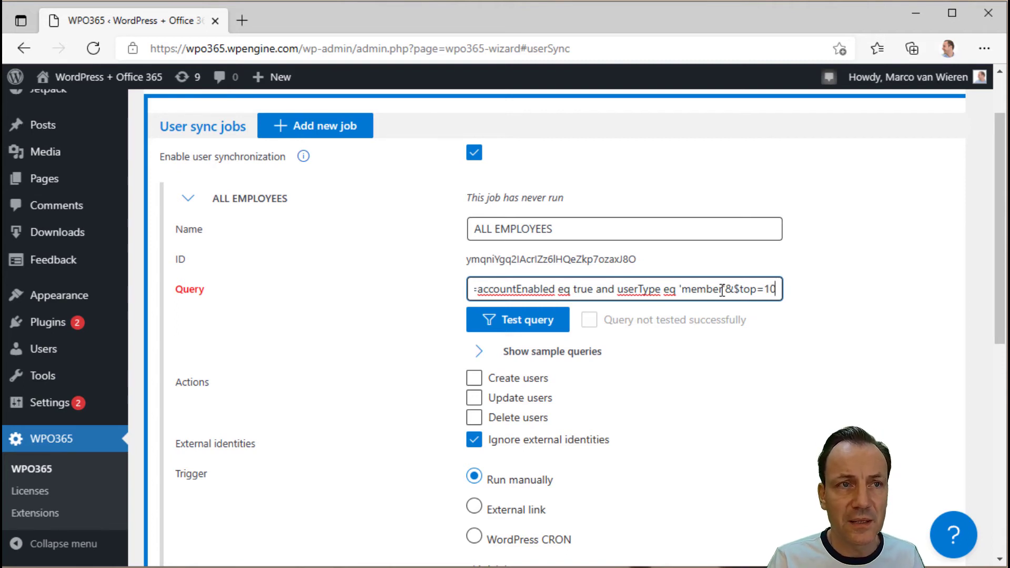
key("shift+Left")
key("shift+Left")
key("shift+Left")
key("shift+Left")
key("shift+Left")
key("shift+Left")
key("shift+Left")
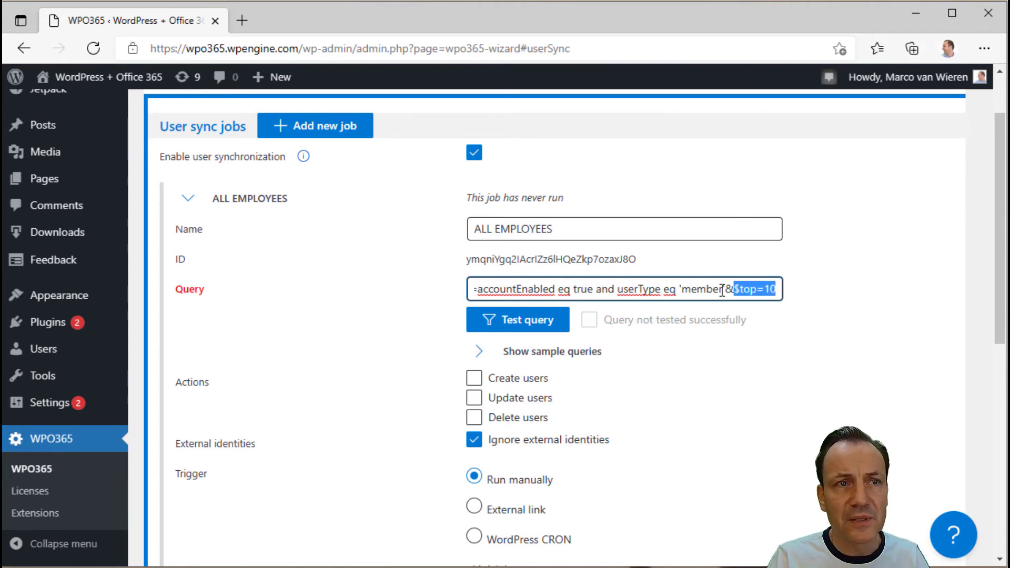
key("Left")
key("shift+Right")
key("shift+Right")
key("shift+Right")
key("shift+Right")
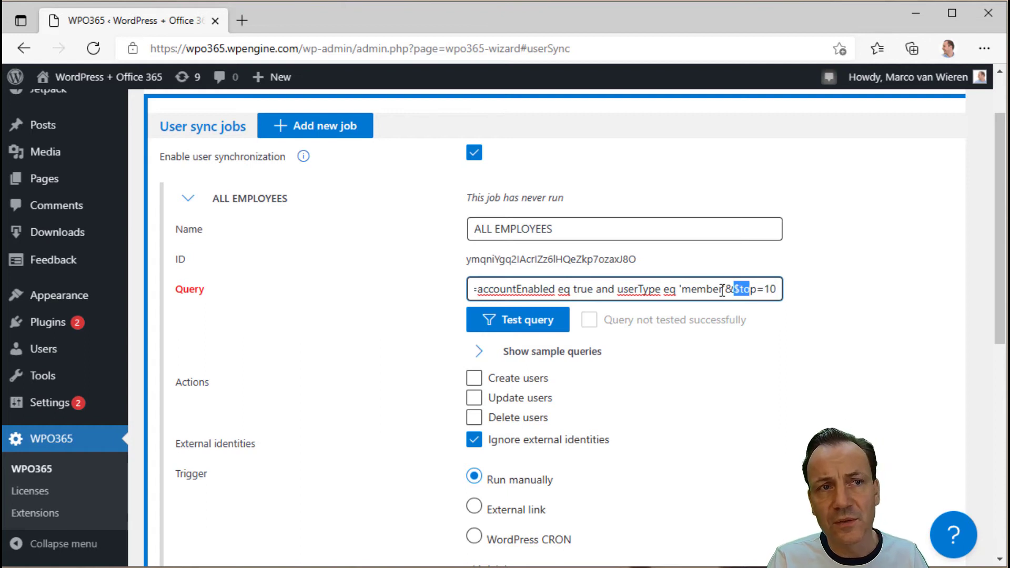
key("Right")
key("Right")
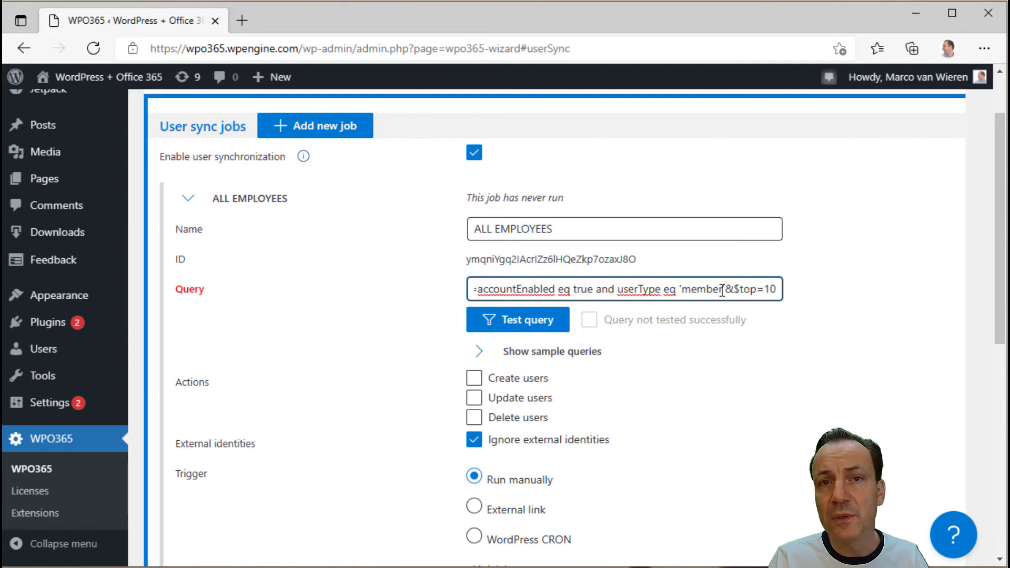
key("Left")
key("Left")
key("Left")
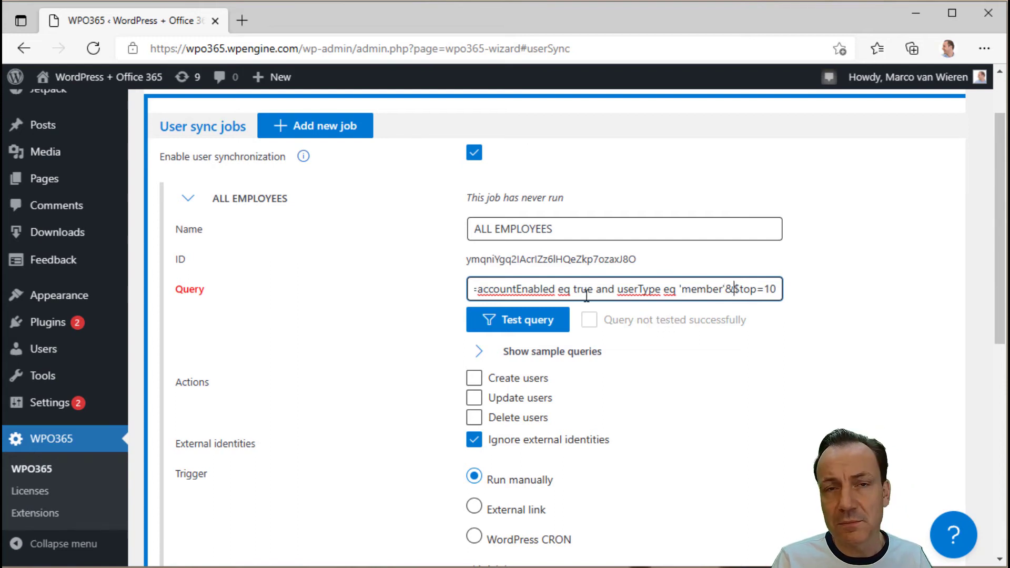
- Run the test query, fetch the next page with More, and review the user JSON records
left_click(532, 331)
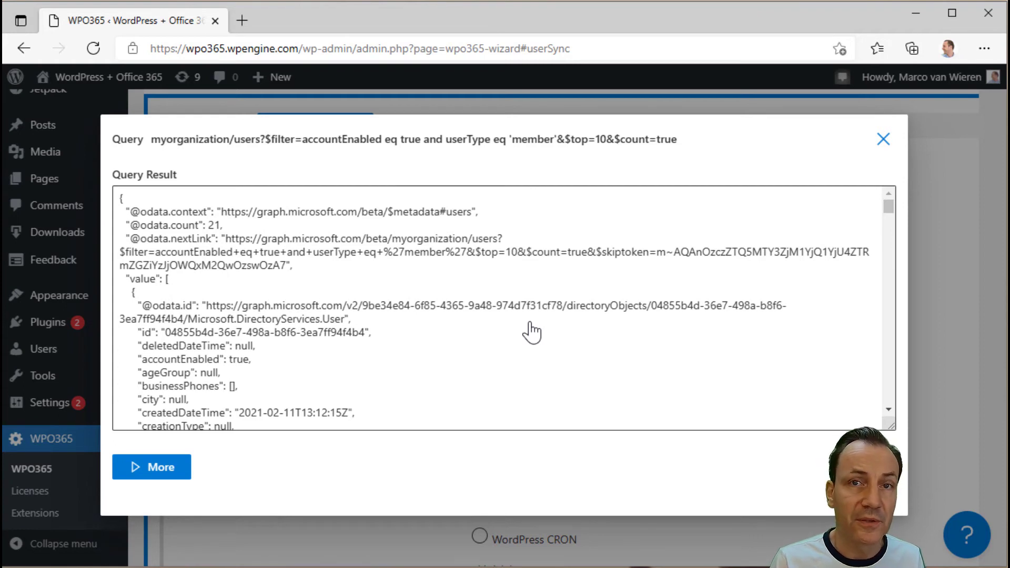
scroll(532, 300, "down", 7)
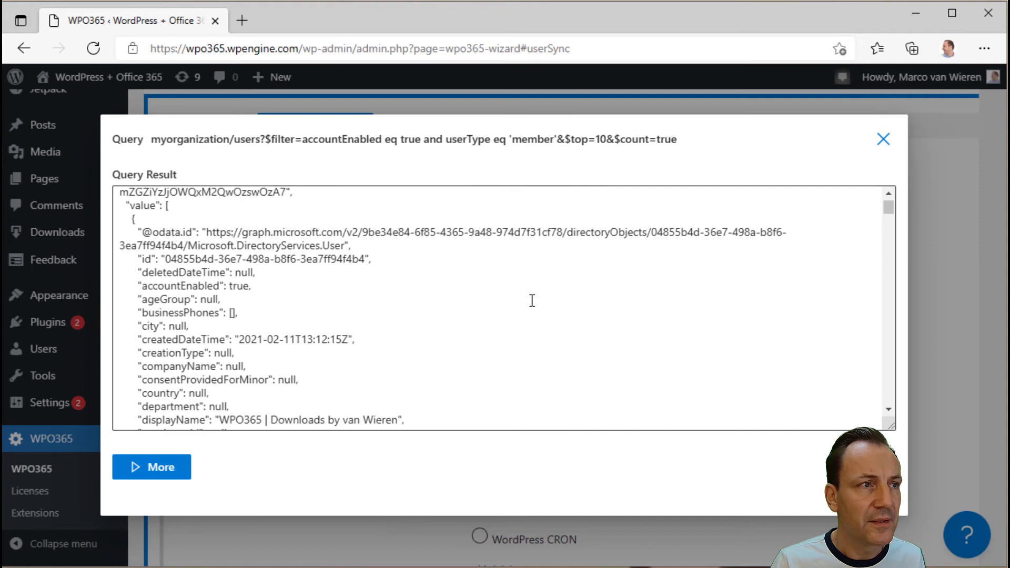
scroll(532, 301, "down", 12)
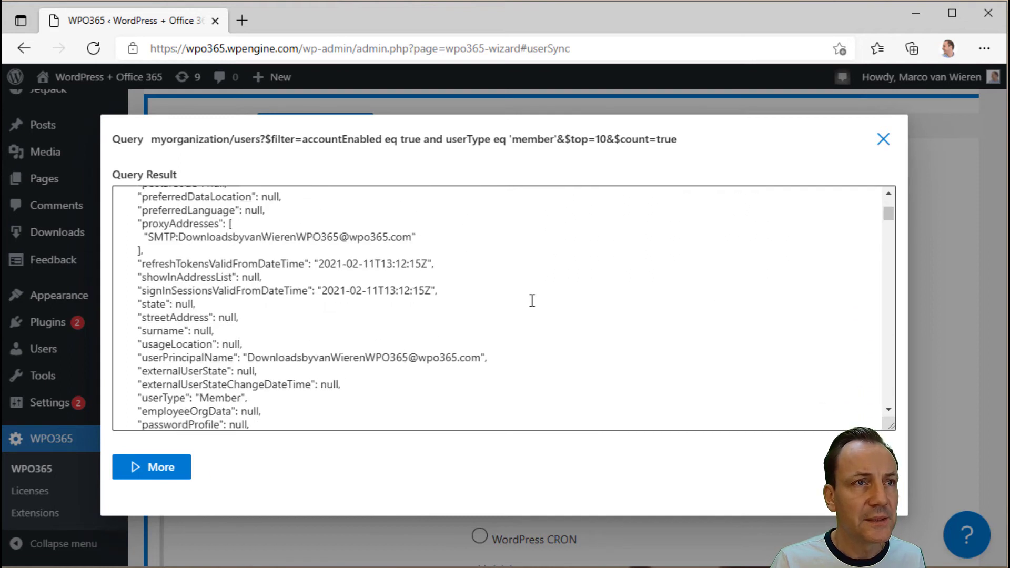
left_click(147, 470)
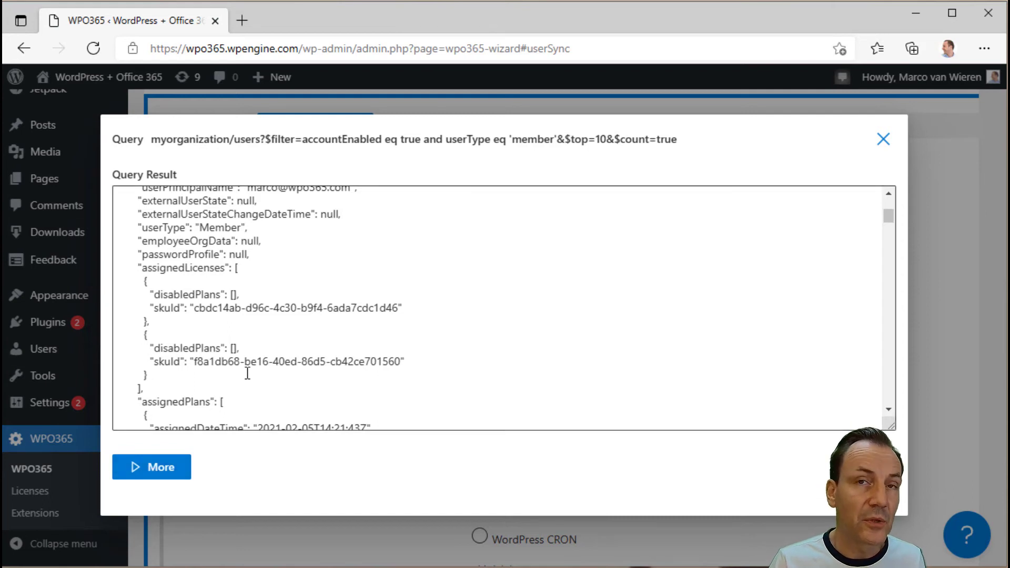
scroll(247, 373, "down", 2)
scroll(311, 385, "up", 12)
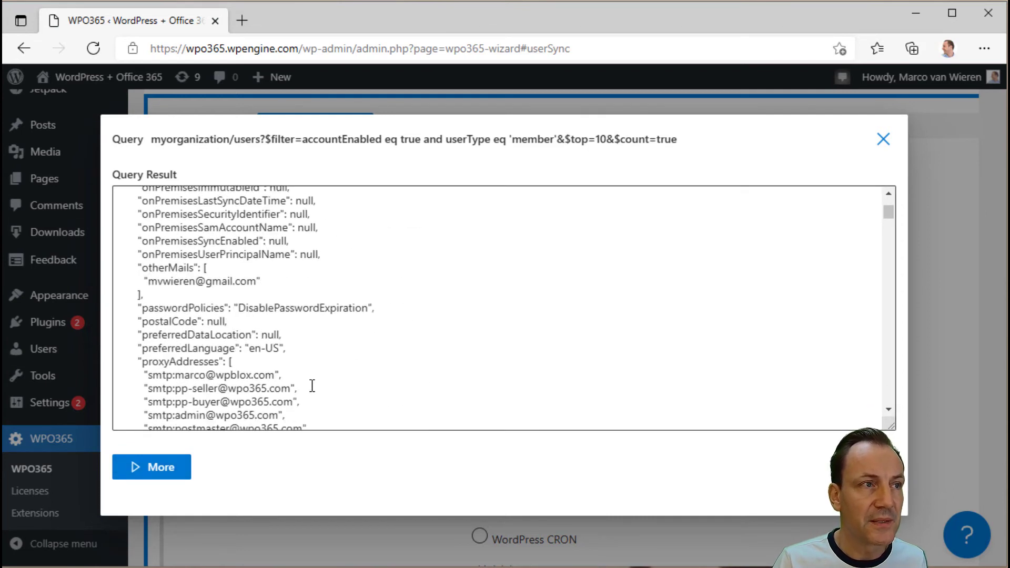
scroll(311, 385, "up", 10)
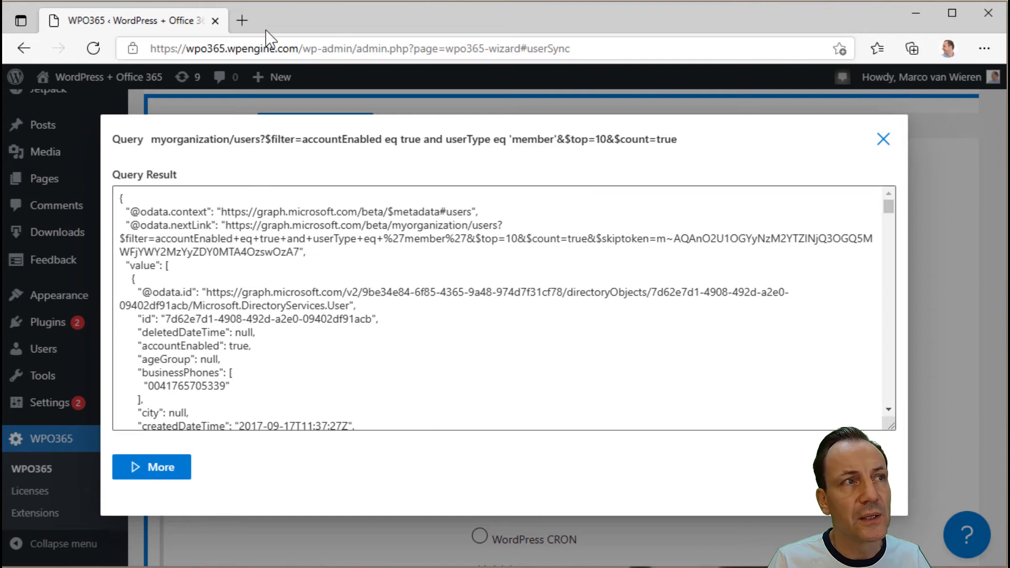
- Search 'microsoft graph explorer' in a new Edge tab and open the Graph Explorer result
left_click(241, 21)
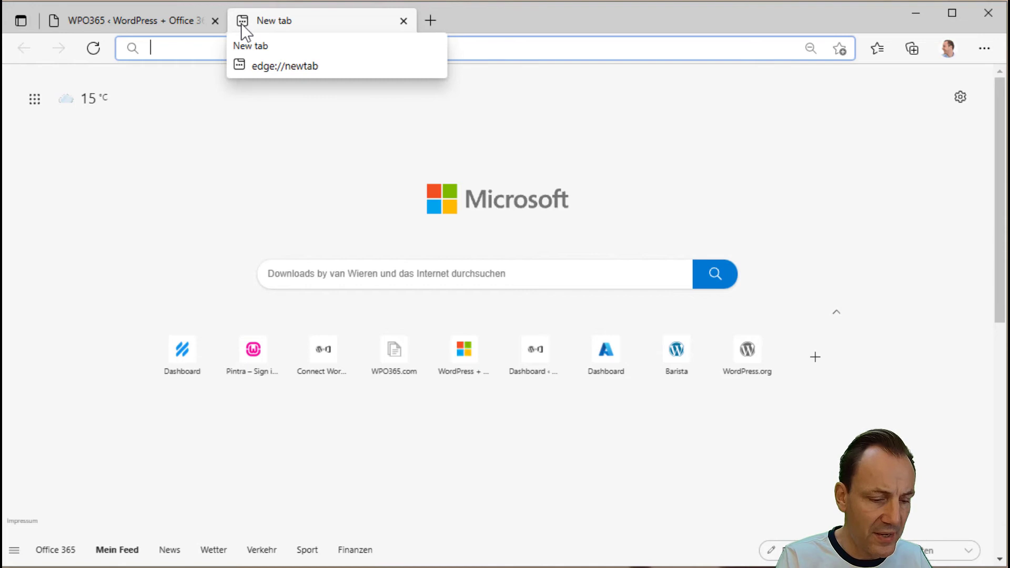
type("microsof")
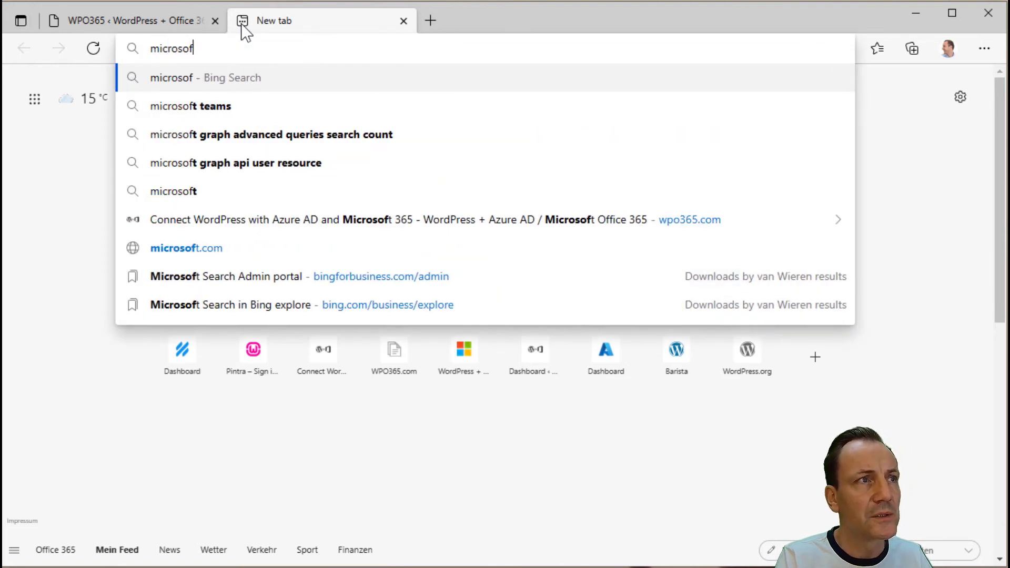
type("t graph explorer")
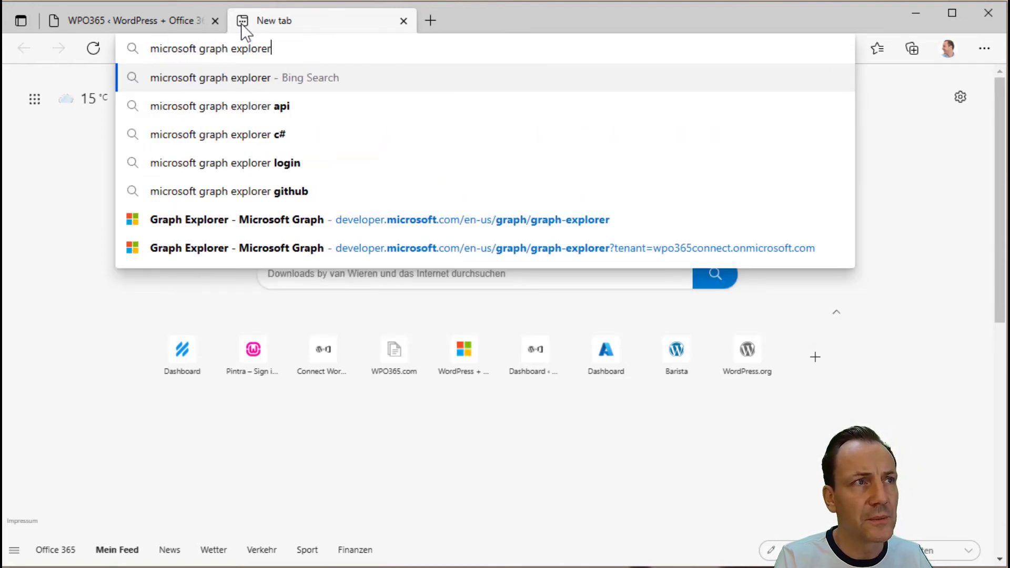
key("Return")
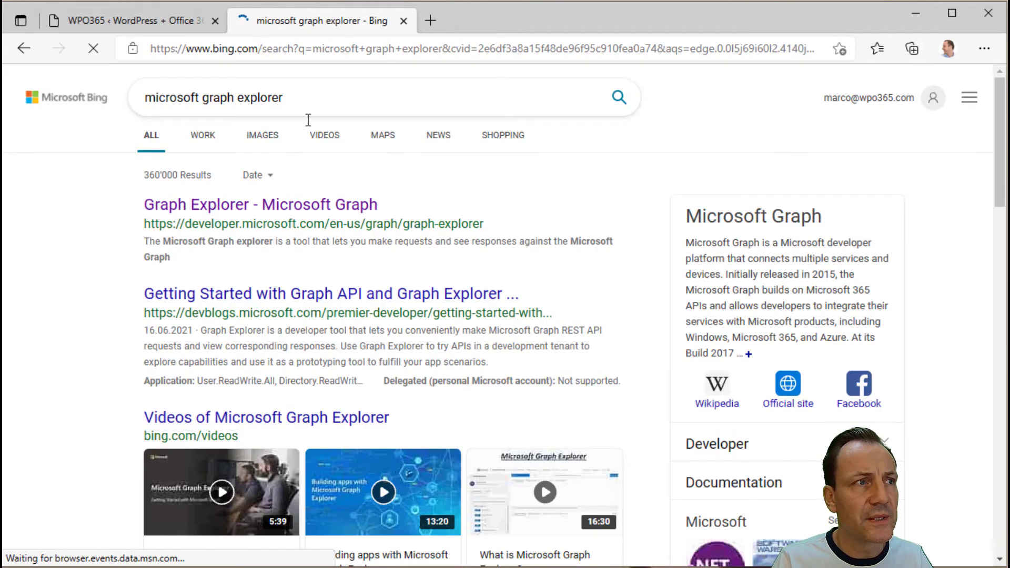
left_click(283, 210)
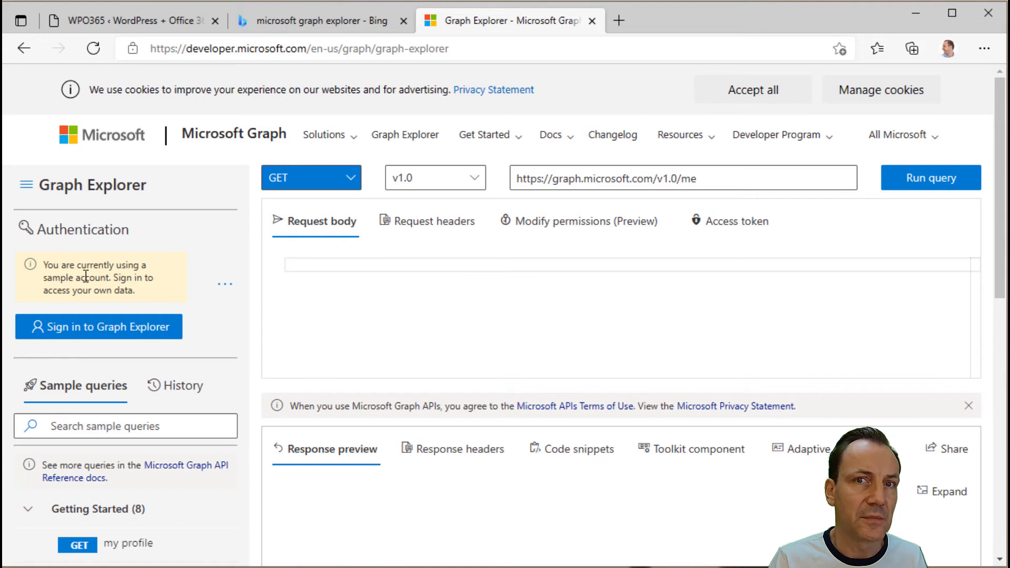
- Sign in to Graph Explorer with the work account, then return to the WPO365 tab
left_click(107, 330)
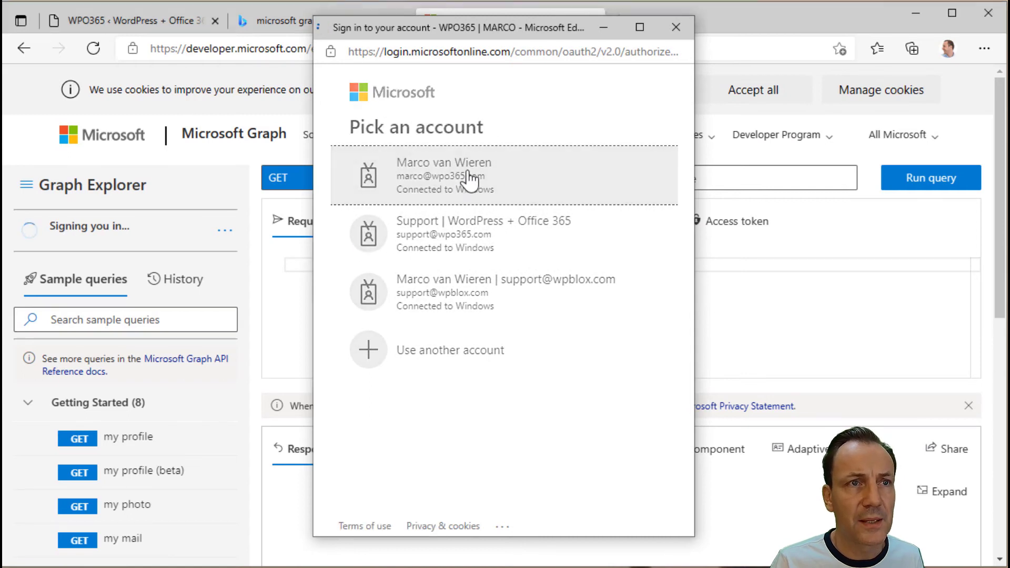
left_click(468, 181)
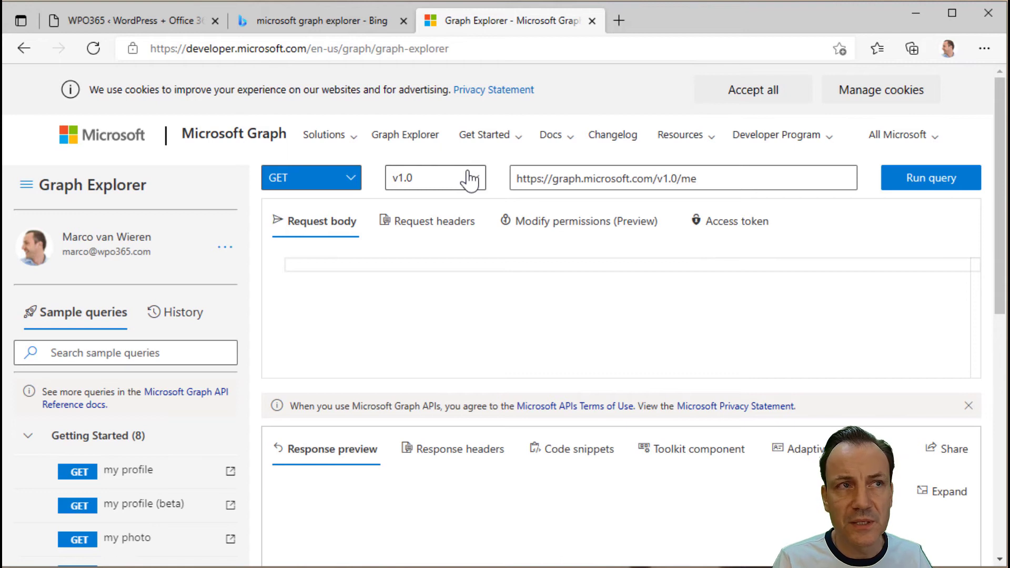
left_click(149, 24)
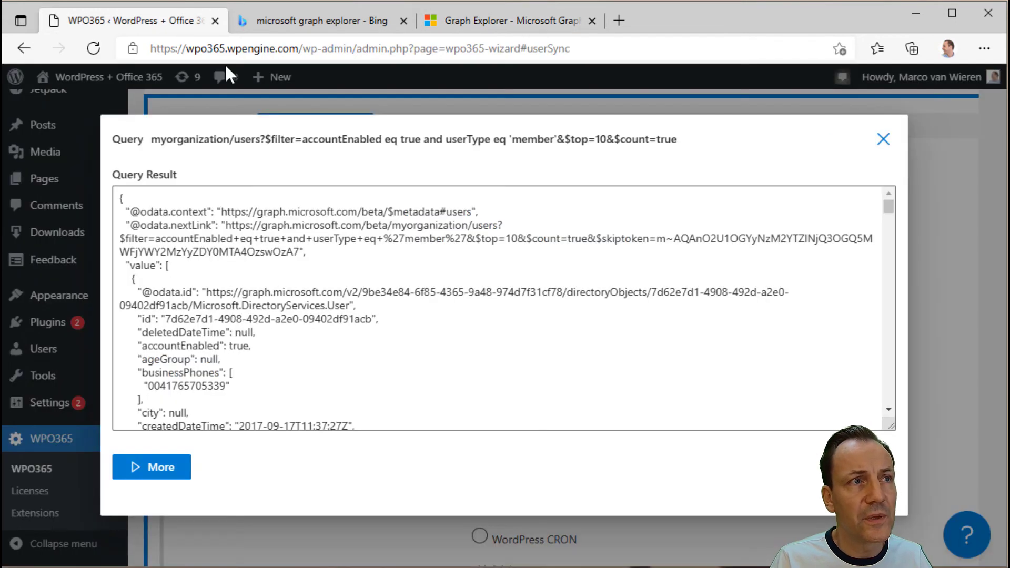
- Select the full users filter query text on the result's Query line
left_click_drag(156, 141, 676, 142)
key("ctrl+c")
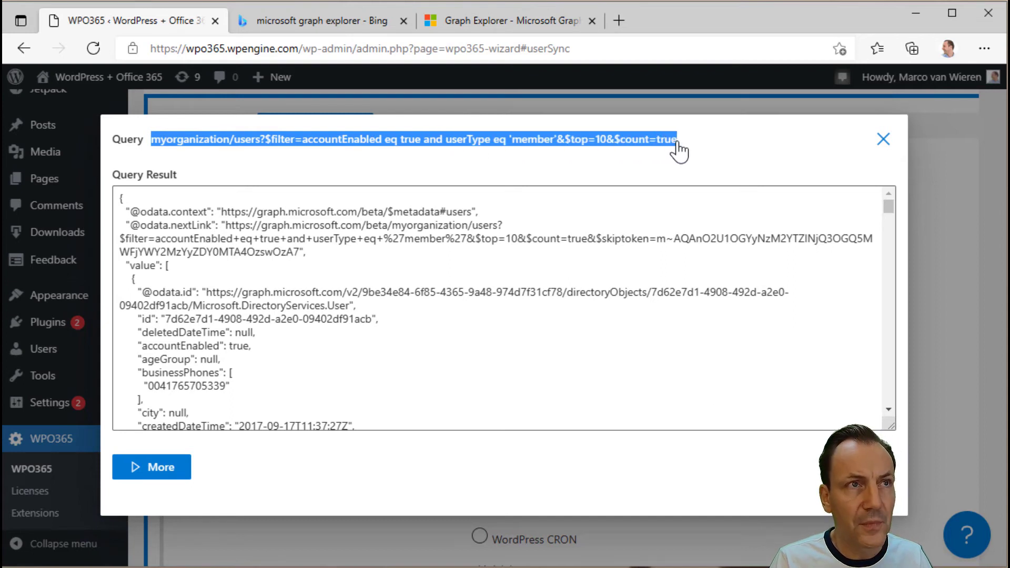
- Replace 'me' with the copied users query in Graph Explorer, check the 200 OK result, close the tab
left_click(506, 20)
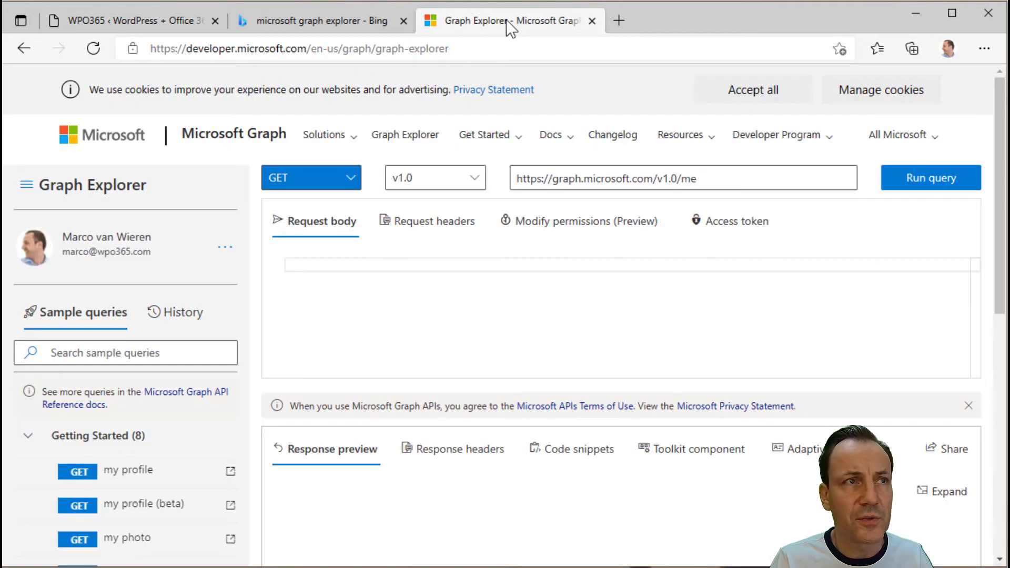
left_click_drag(681, 178, 724, 178)
key("BackSpace")
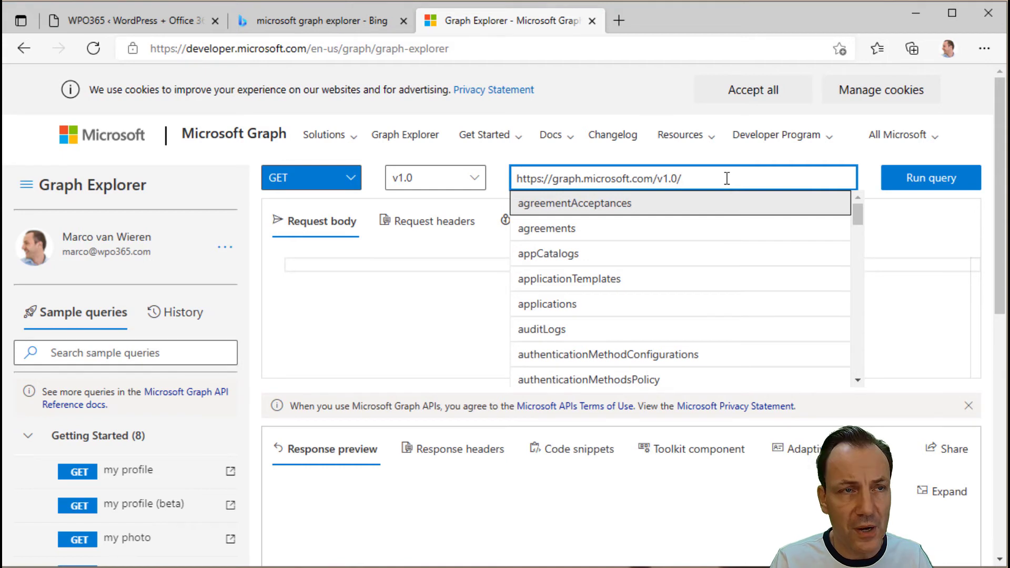
key("ctrl+v")
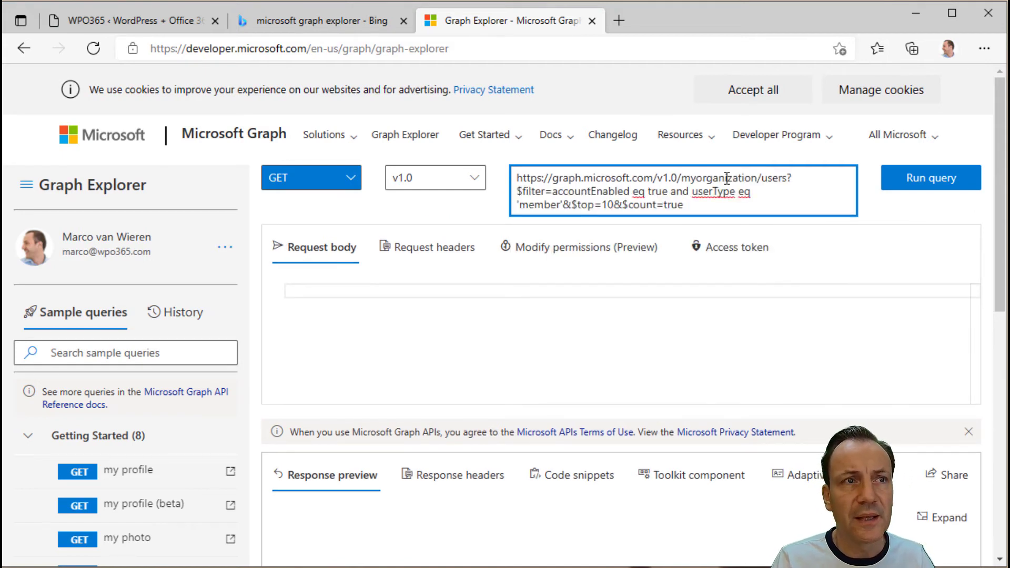
left_click(928, 181)
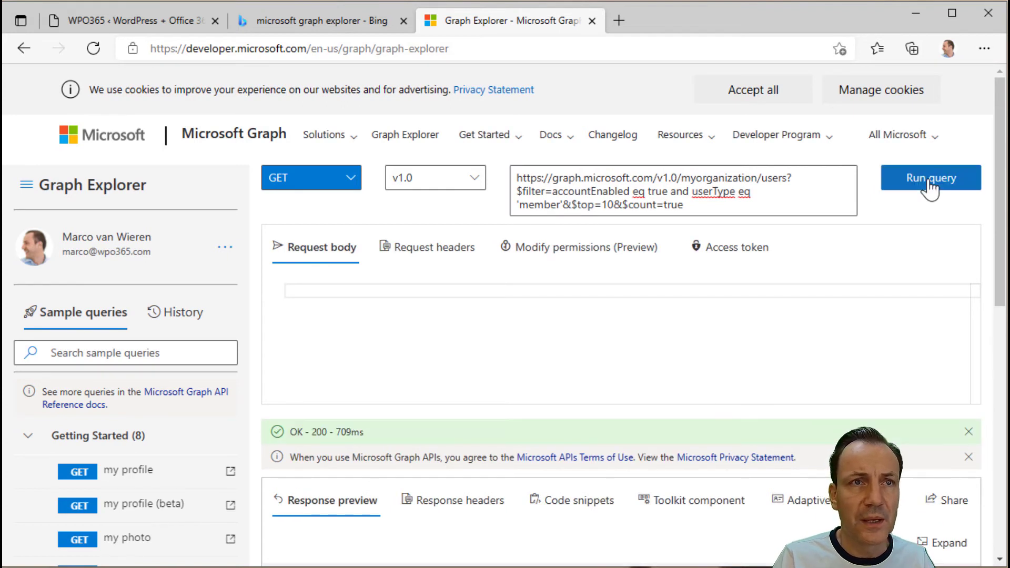
scroll(708, 492, "down", 5)
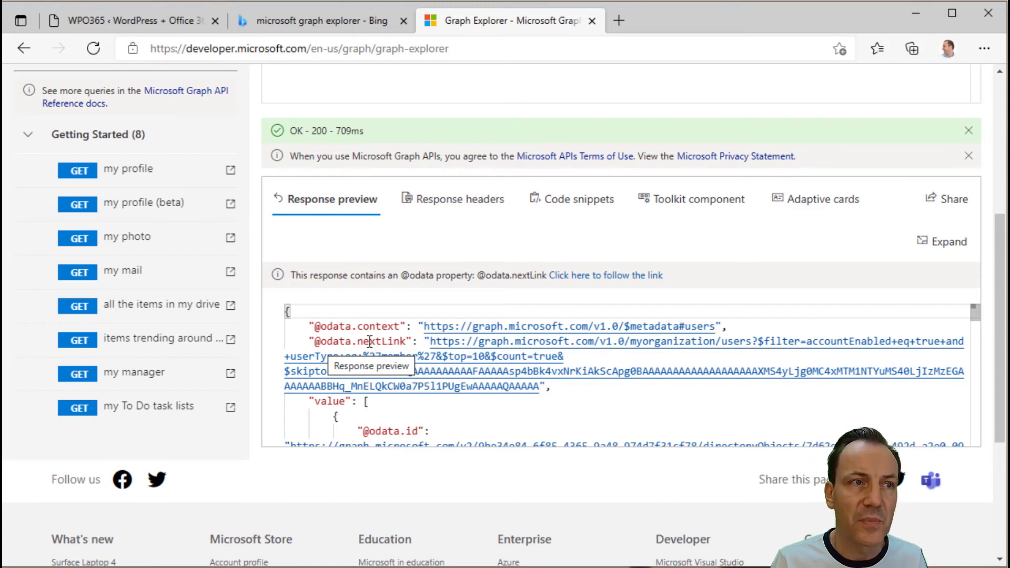
scroll(565, 376, "up", 3)
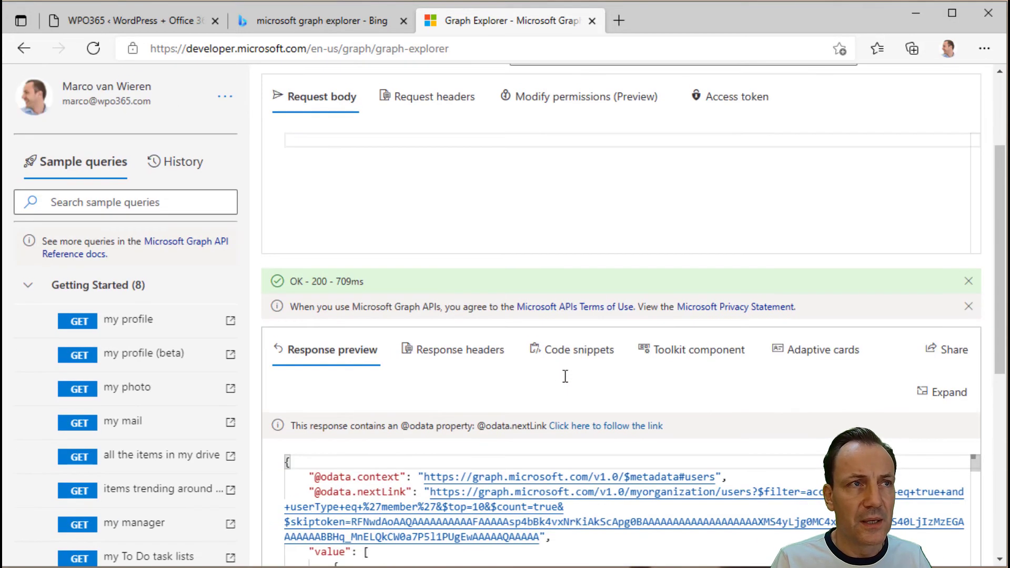
left_click(592, 21)
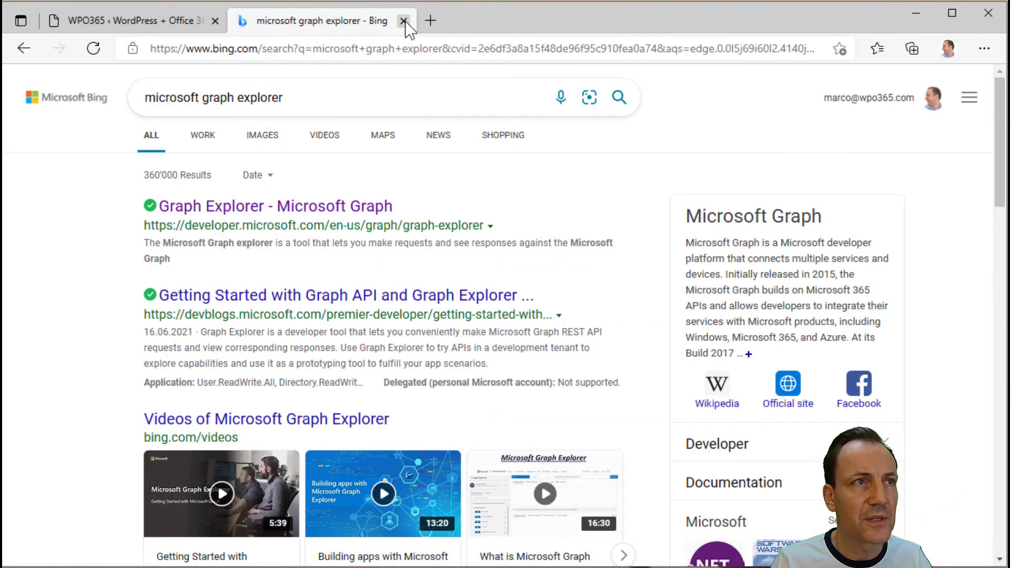
- Close the Bing tab and the Query Result dialog, returning to the successfully tested ALL EMPLOYEES job
left_click(404, 21)
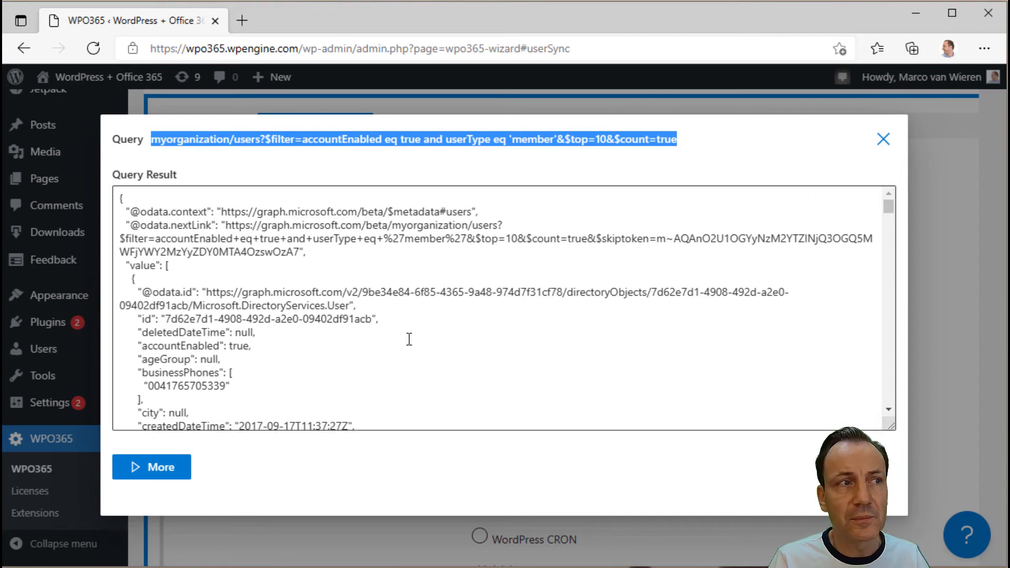
left_click(882, 139)
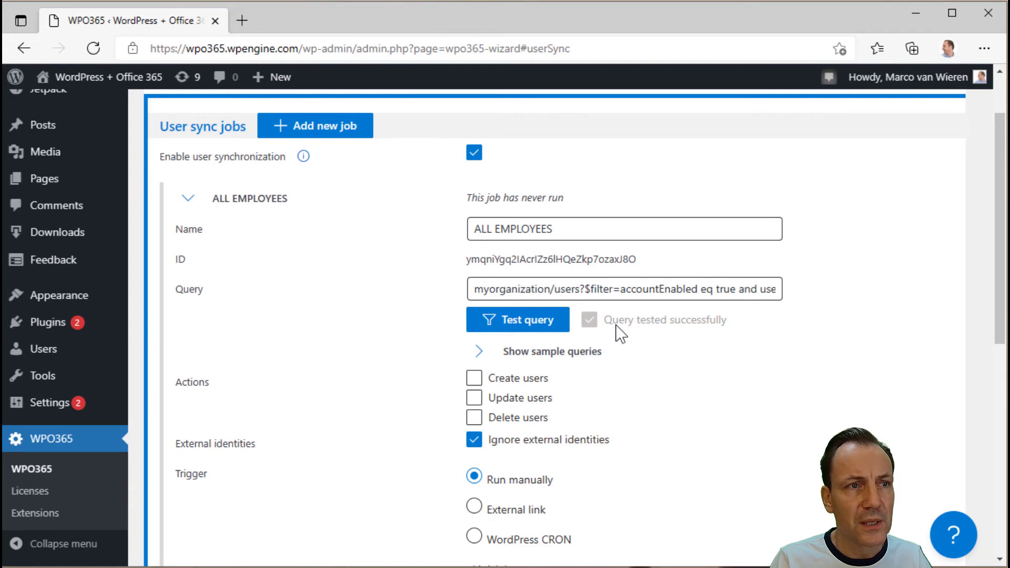
left_click(479, 352)
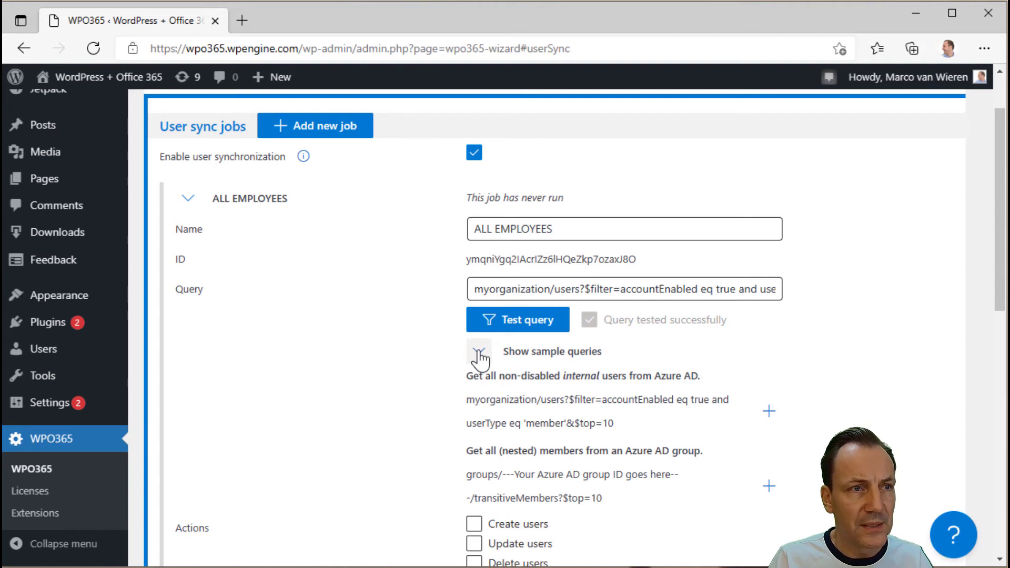
left_click(478, 353)
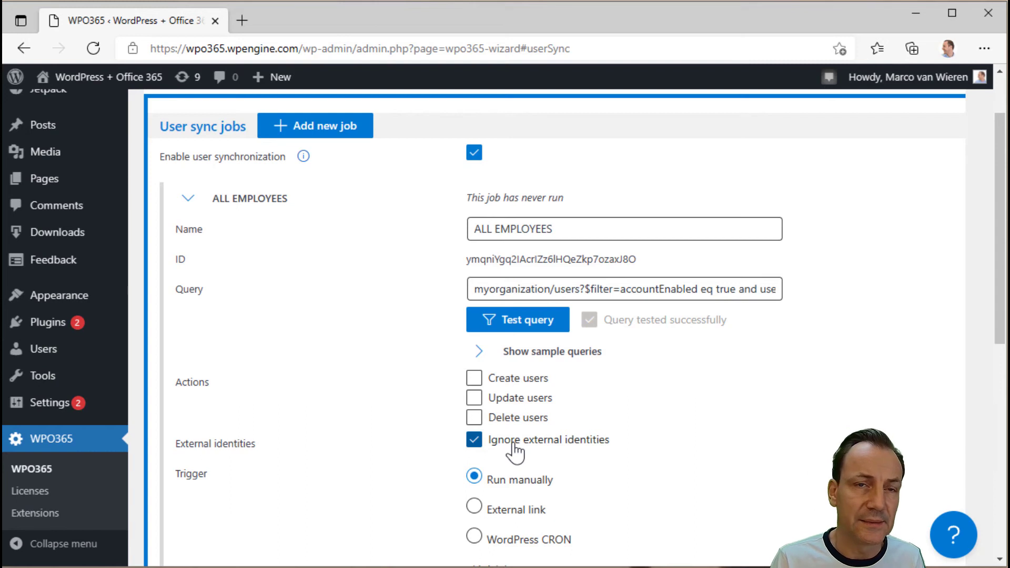
- Enable Create users, Update users and Delete users, toggling Soft-delete users on and back off
left_click(477, 381)
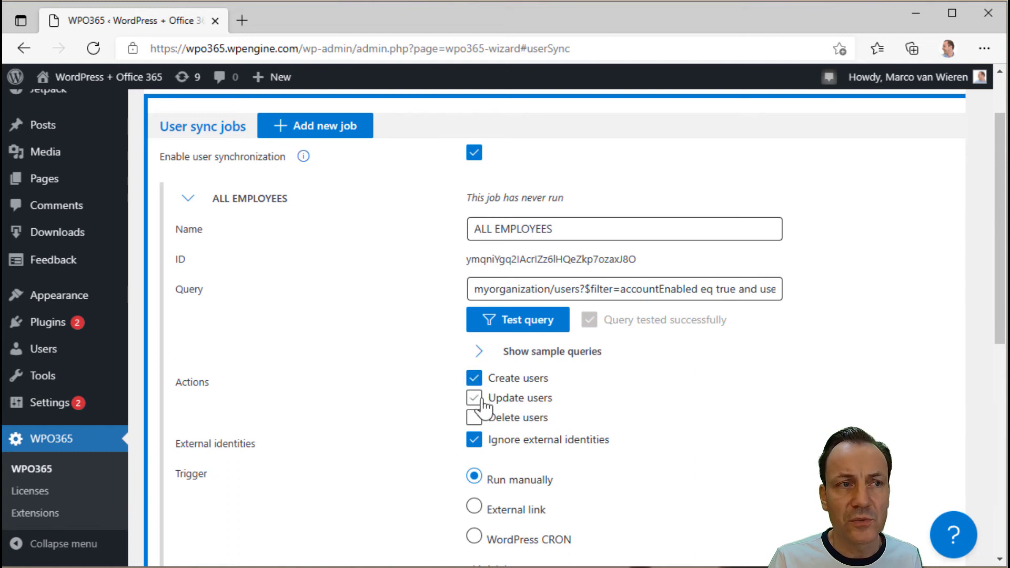
left_click(477, 400)
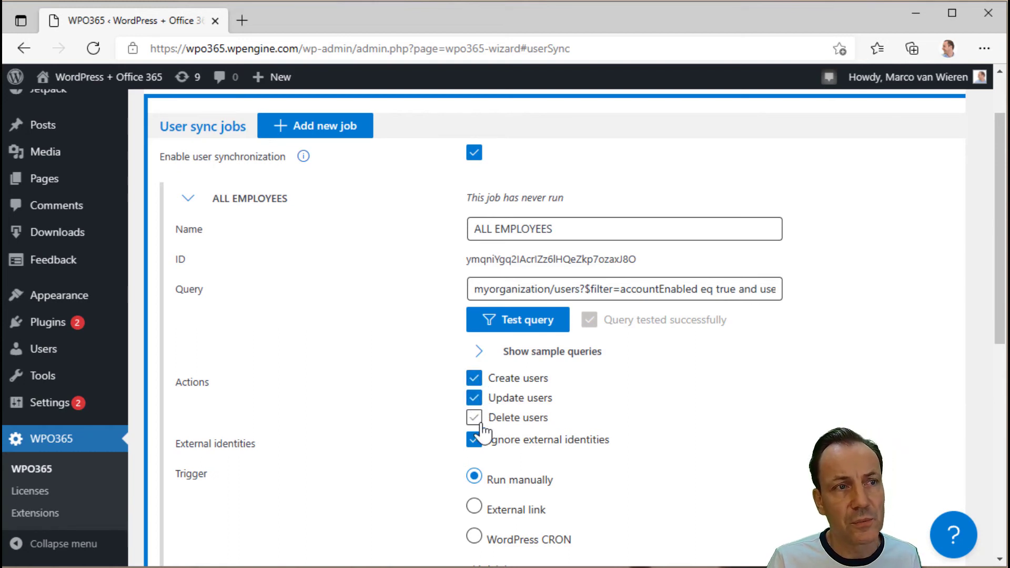
left_click(476, 421)
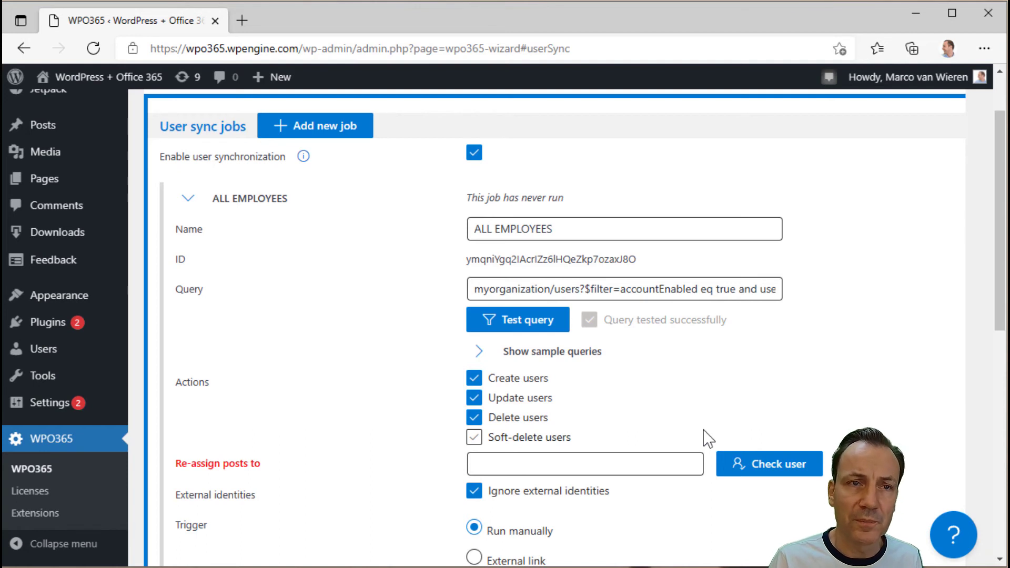
left_click(473, 440)
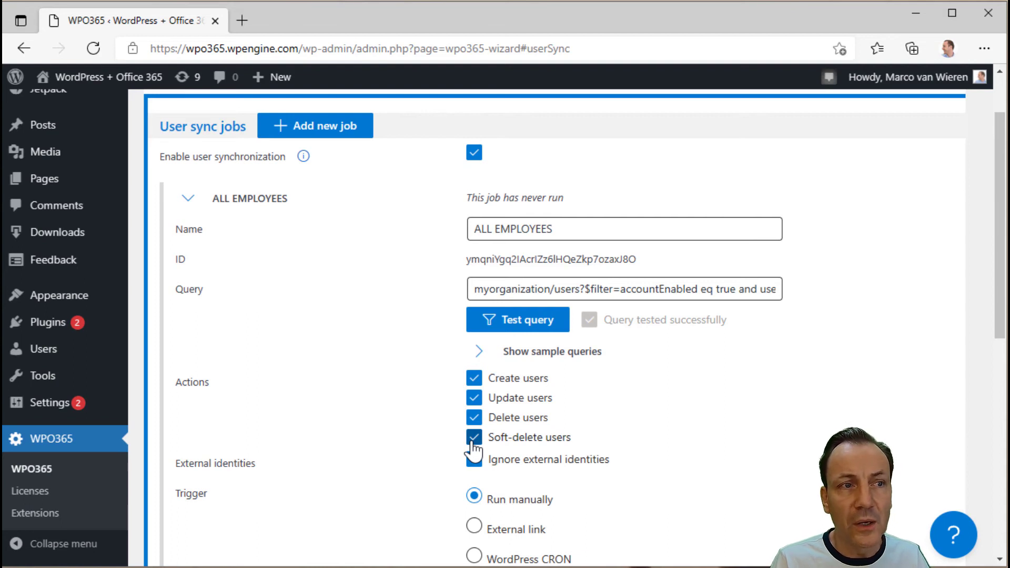
left_click(473, 438)
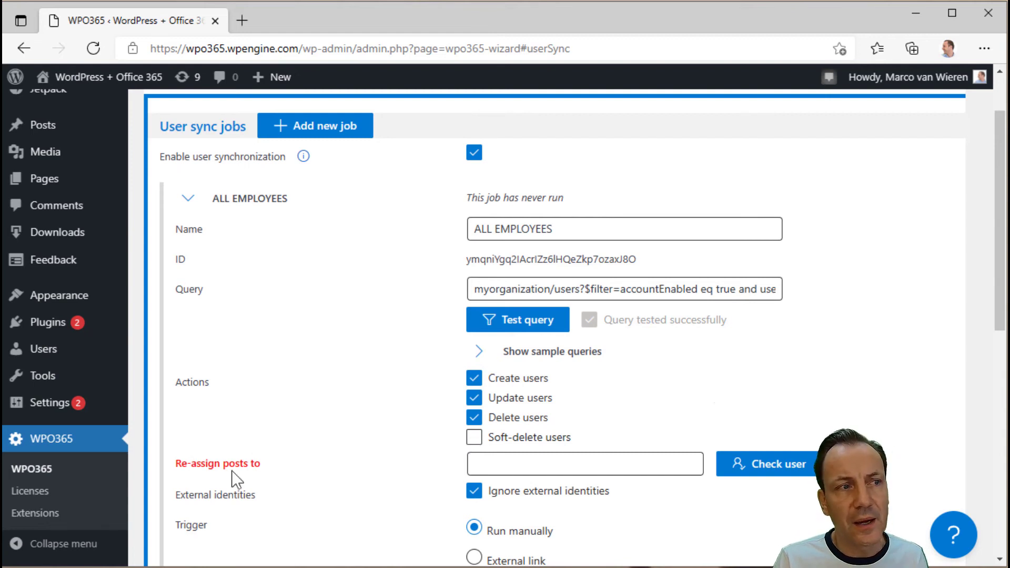
- Enter an existing site username in Re-assign posts to and validate it with Check user
left_click(502, 467)
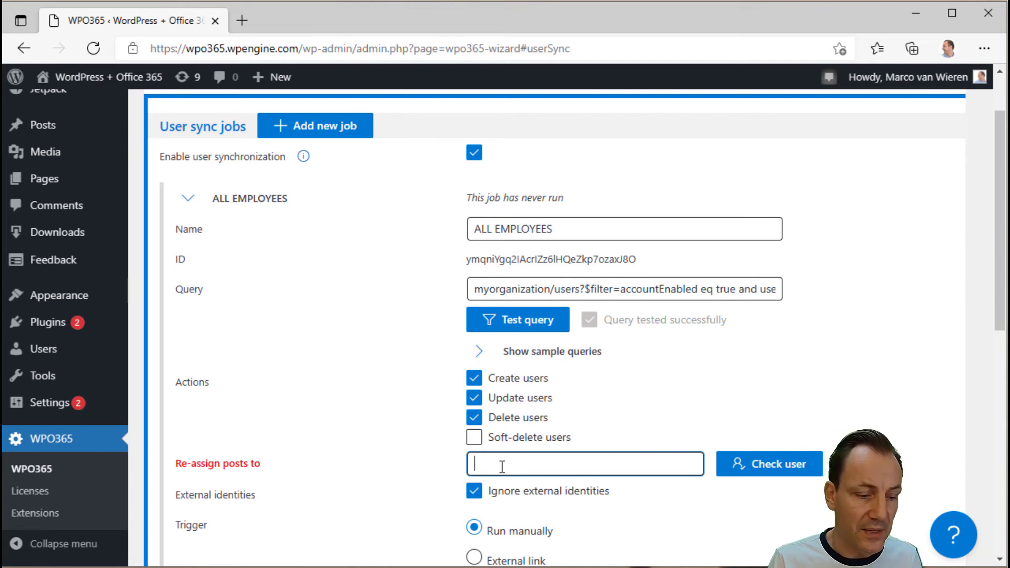
type("marco")
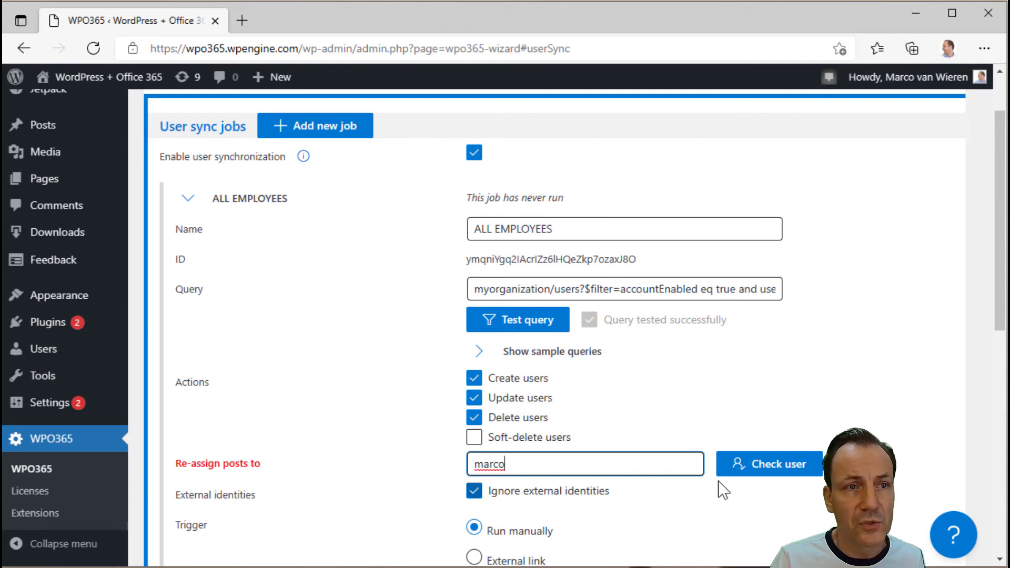
left_click(776, 474)
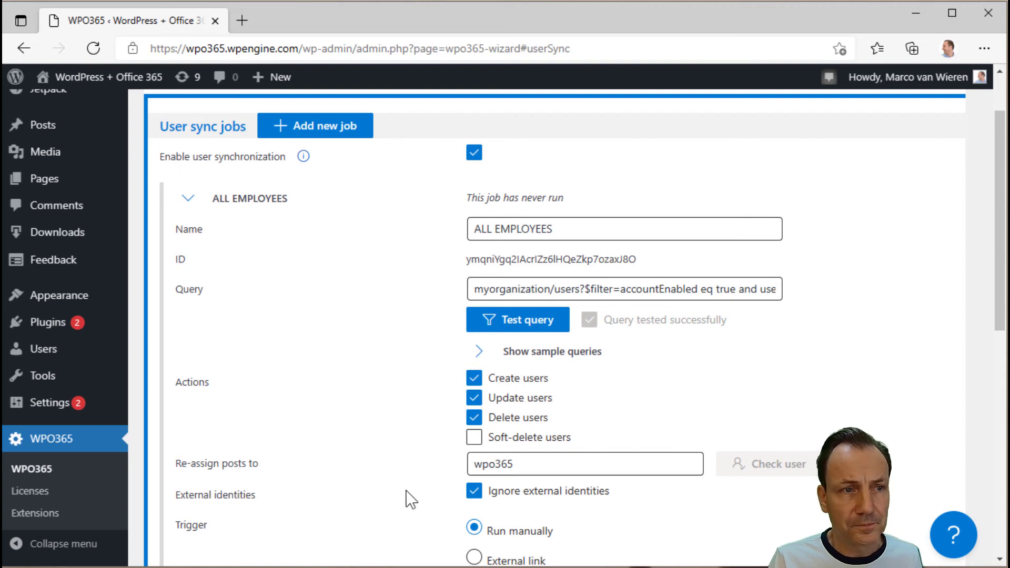
- Set the job's Trigger to External link, then switch it to WordPress CRON
scroll(411, 499, "down", 3)
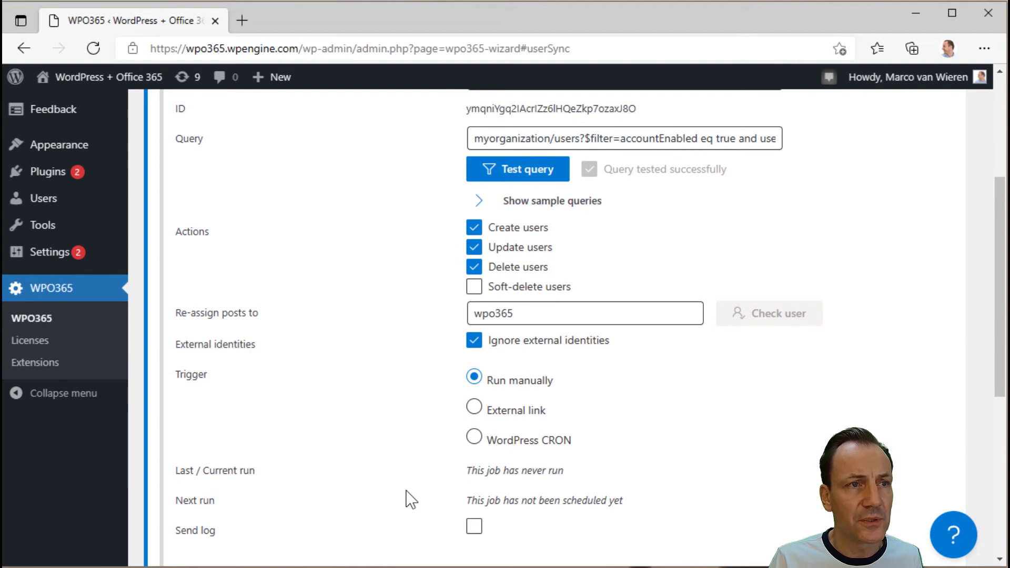
scroll(409, 497, "down", 1)
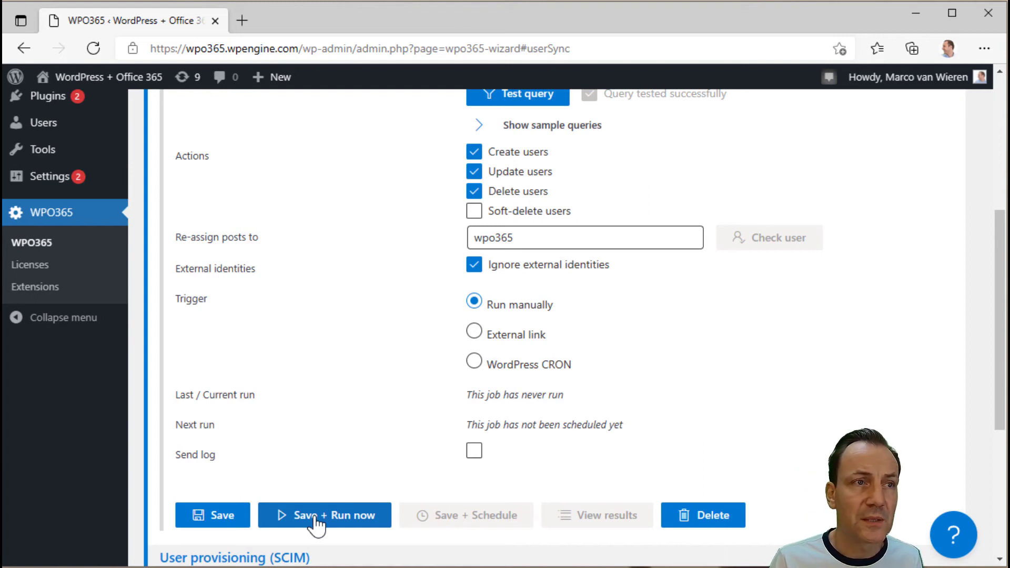
left_click(517, 337)
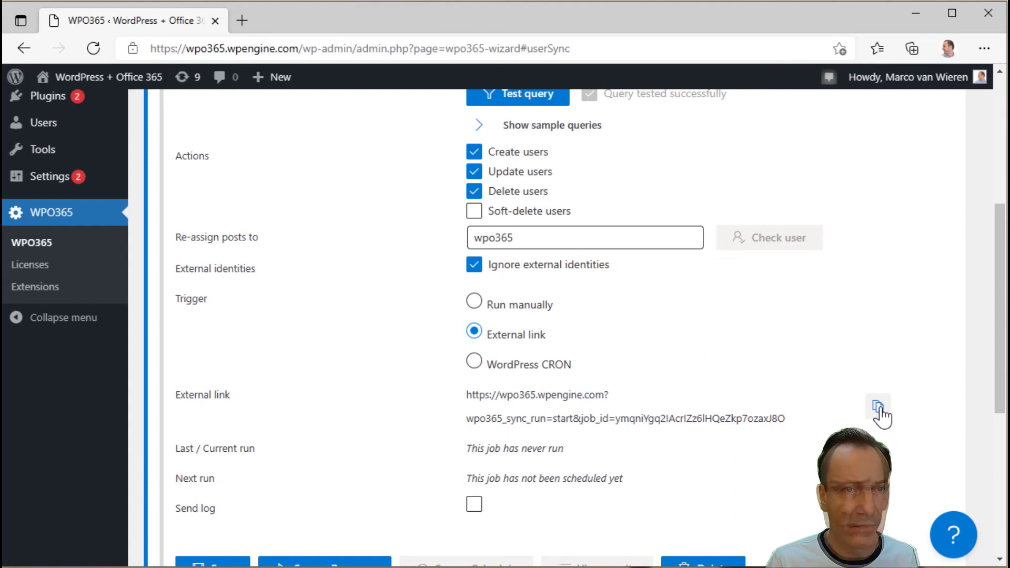
left_click(528, 370)
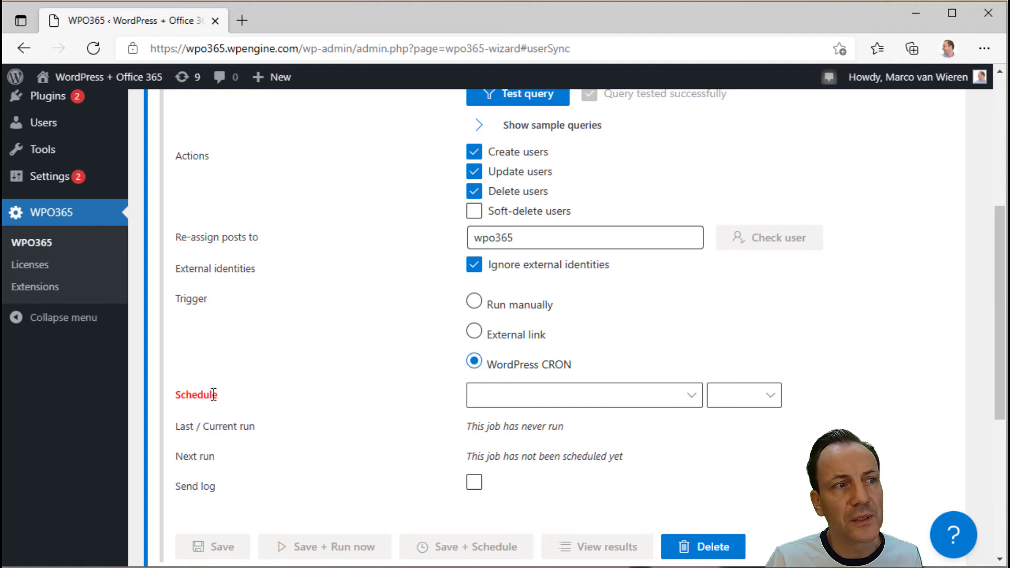
- Try an Every day of the week schedule at Now, then switch the trigger through External link to Run manually
left_click(687, 406)
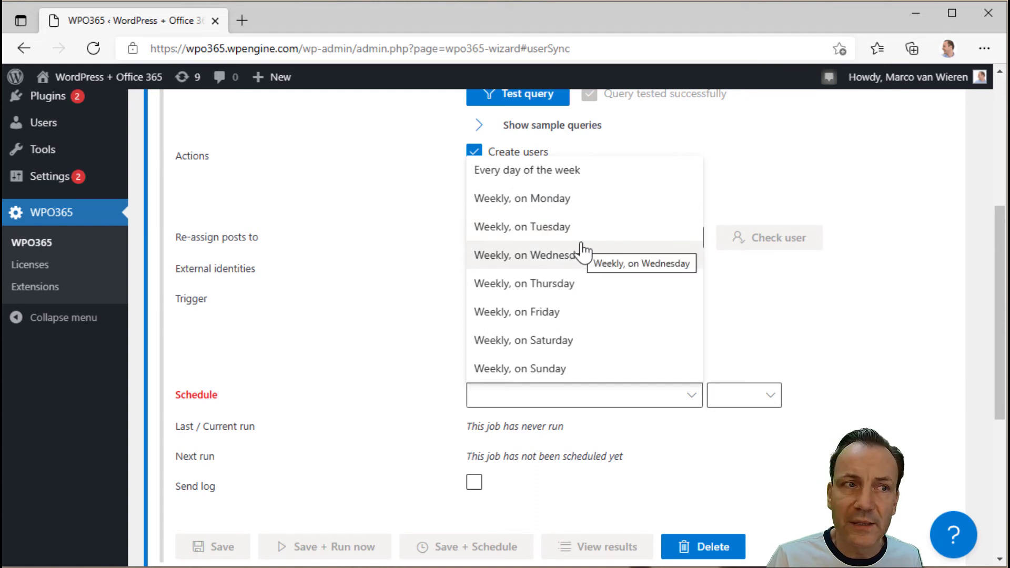
left_click(609, 181)
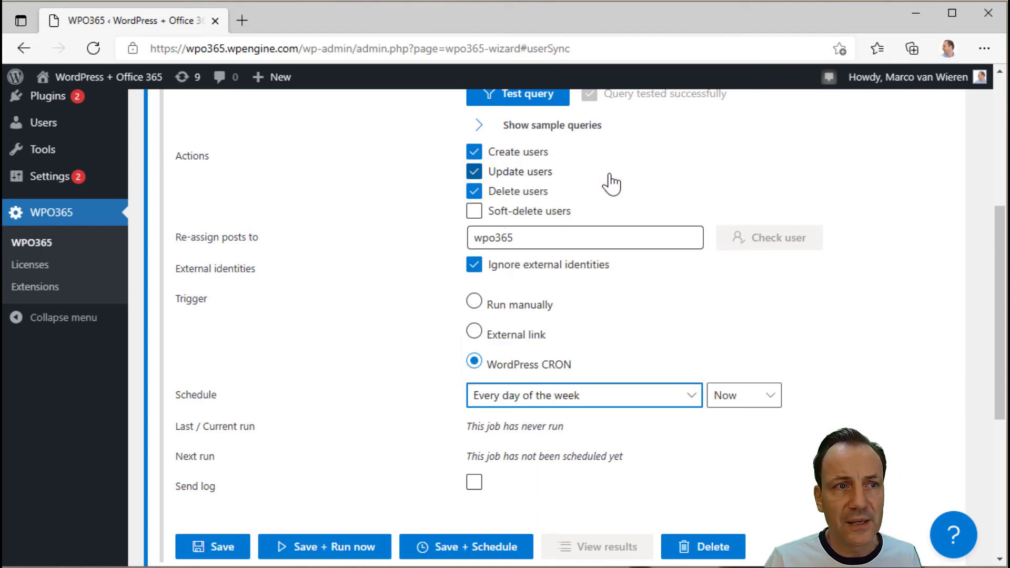
left_click(770, 397)
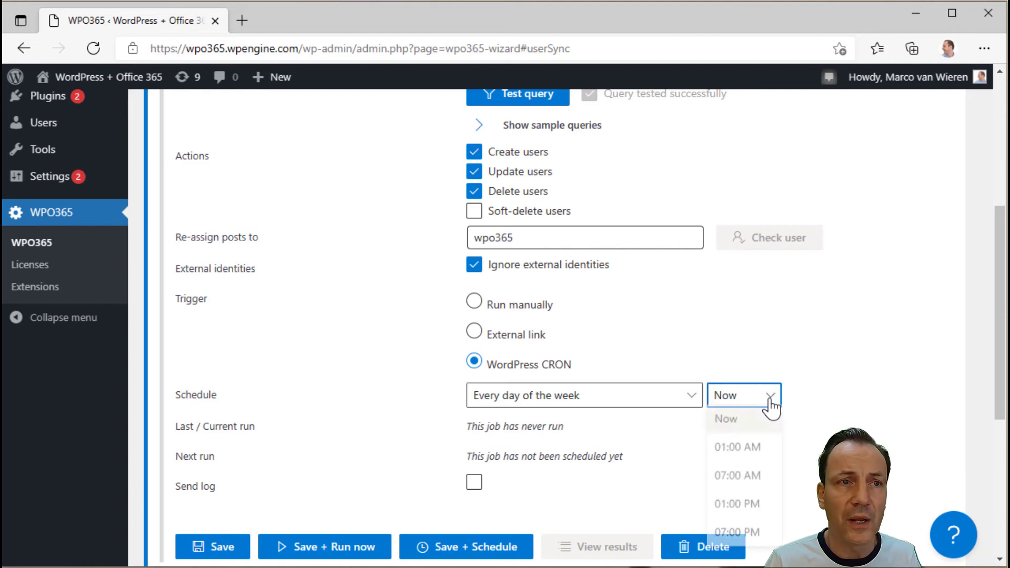
left_click(827, 410)
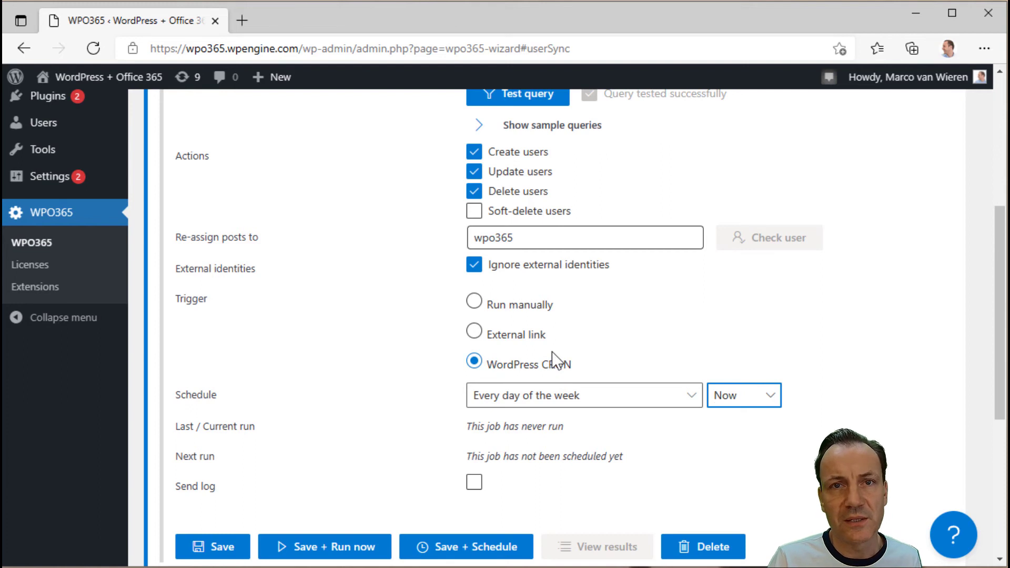
left_click(474, 330)
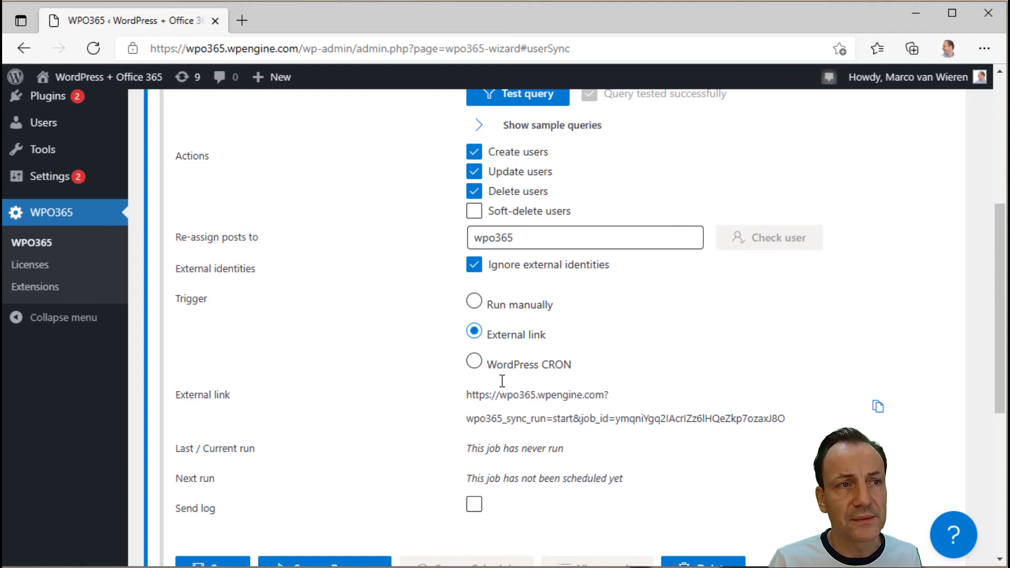
left_click(476, 302)
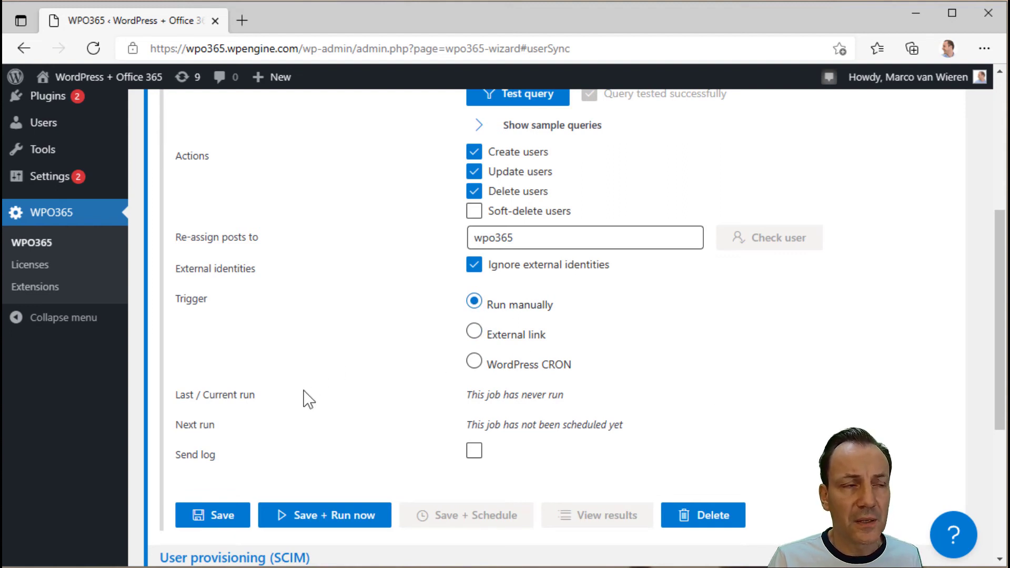
- Turn on Send log and enter the recipient's e-mail address in Send email to
scroll(302, 396, "down", 1)
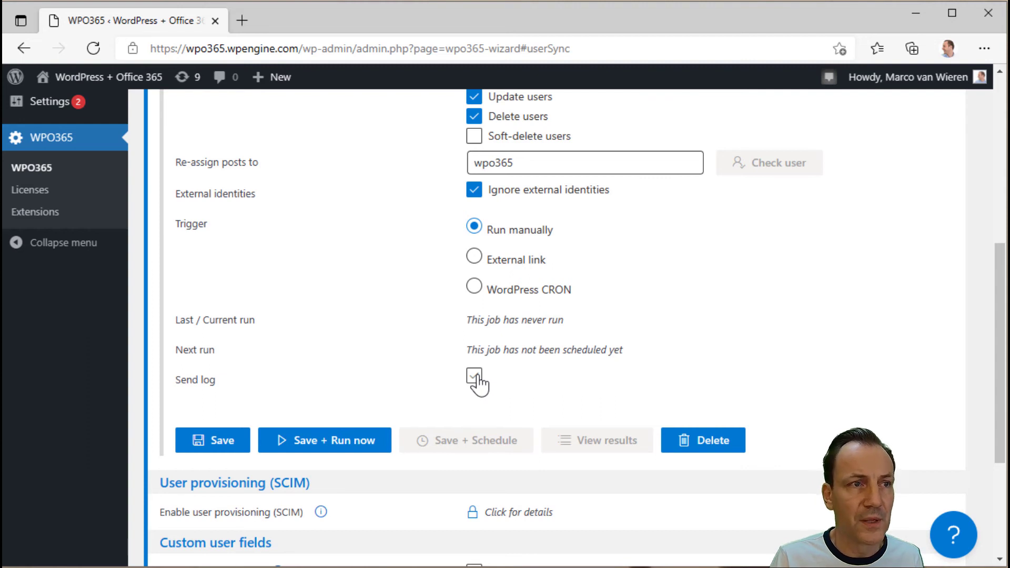
left_click(474, 374)
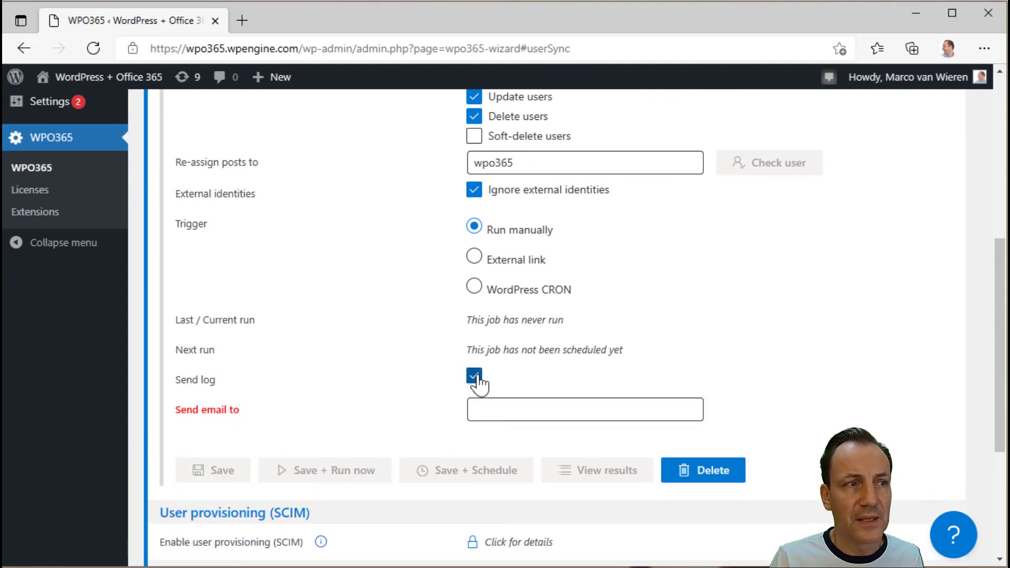
left_click(518, 413)
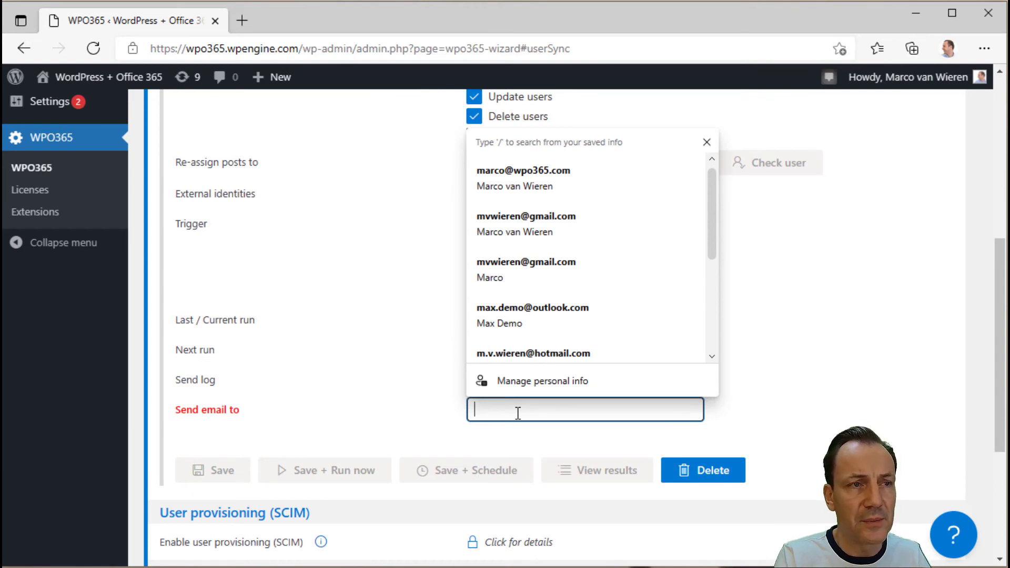
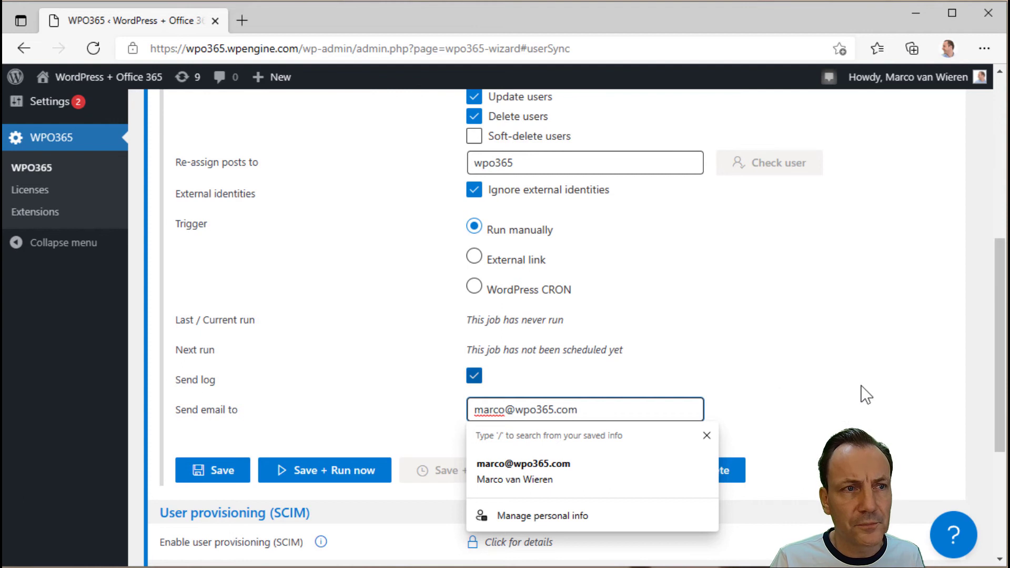
key("Escape")
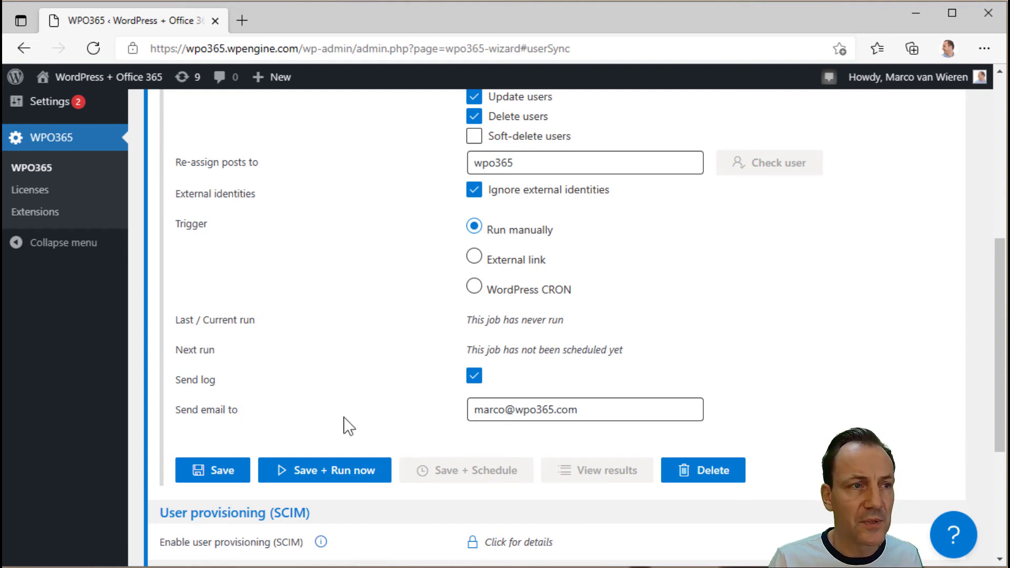
- Save + Run now, then view the results once the run reaches 100%: 18 created, 1 updated, 1 error, 4 skipped
left_click(326, 479)
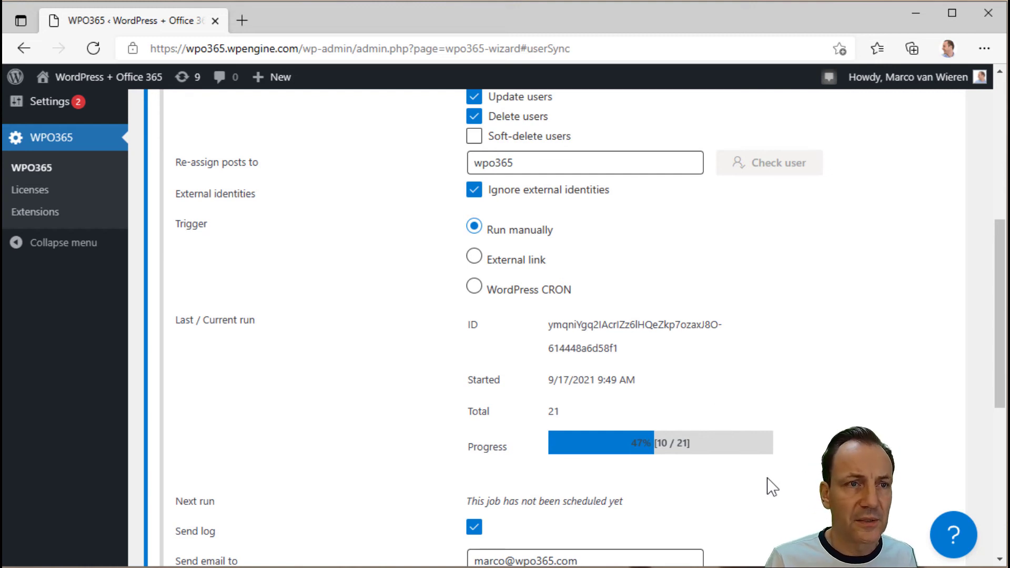
scroll(771, 487, "down", 1)
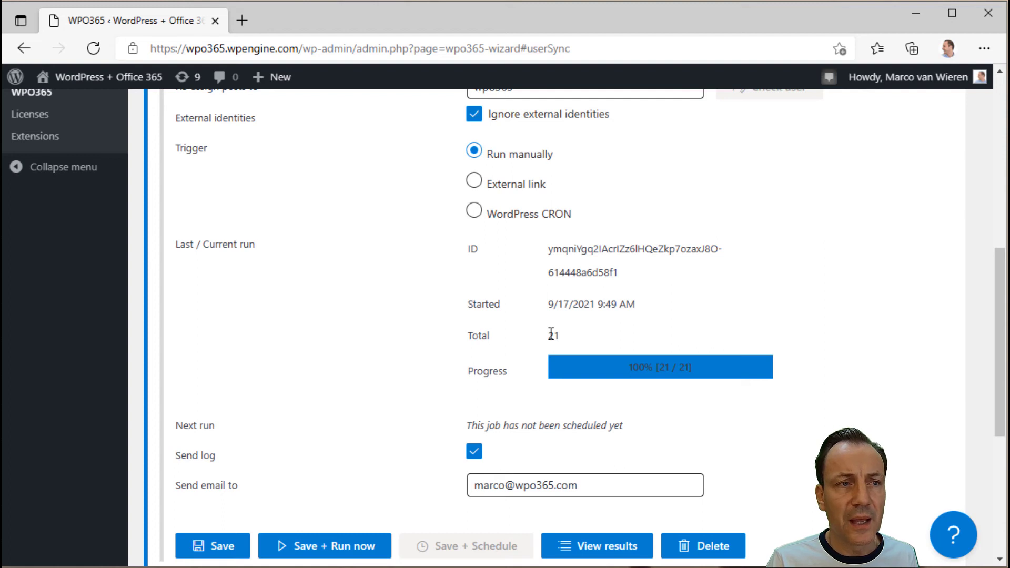
left_click(611, 552)
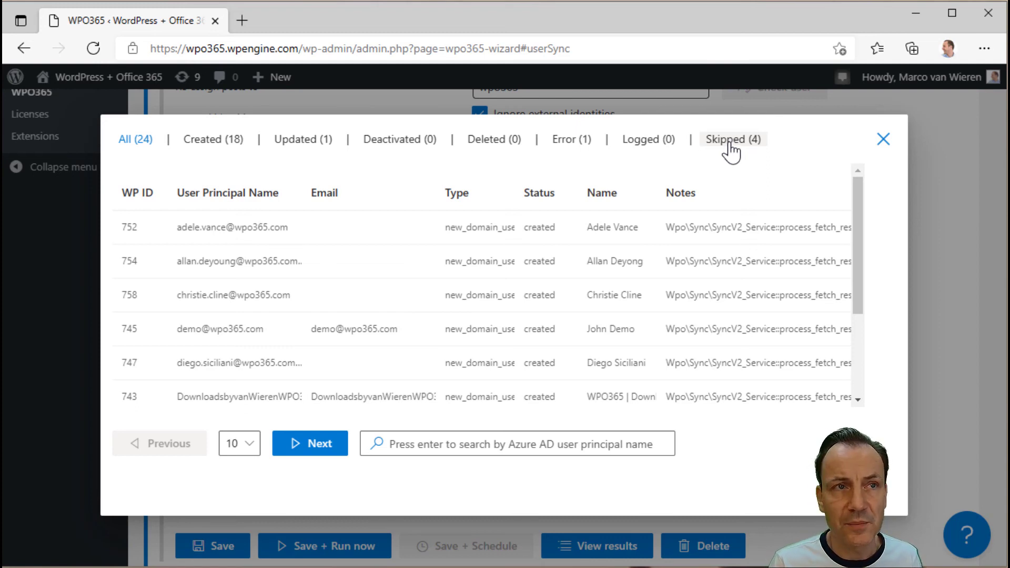
- Filter the results by Skipped (4), Updated (1) and Error (1), returning to All after each
left_click(729, 143)
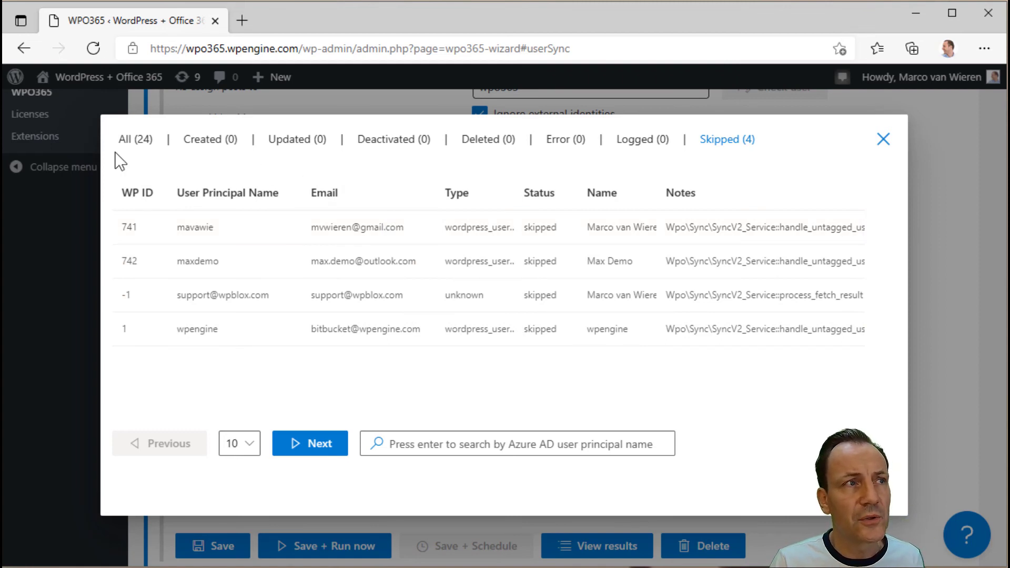
left_click(127, 140)
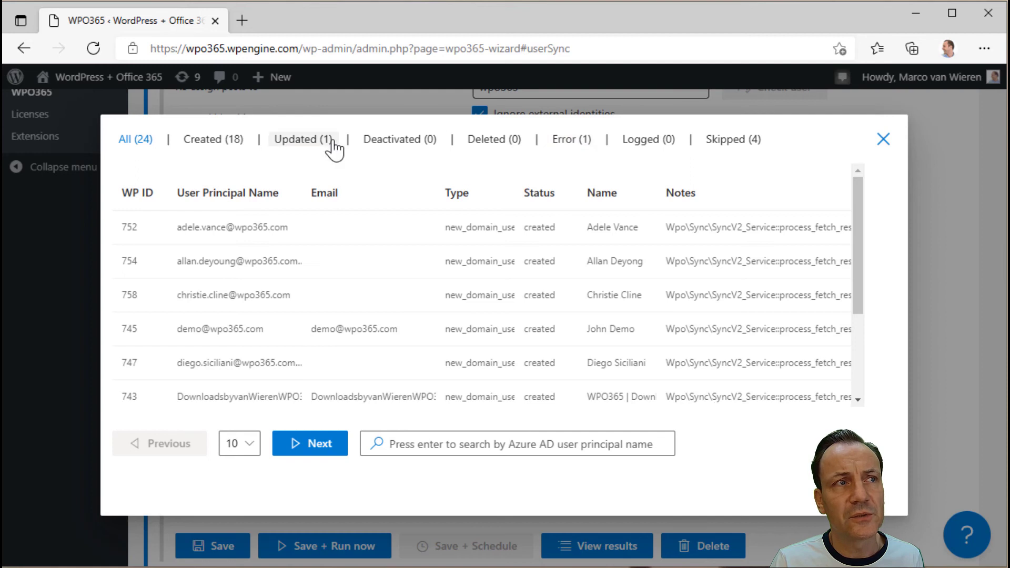
left_click(315, 140)
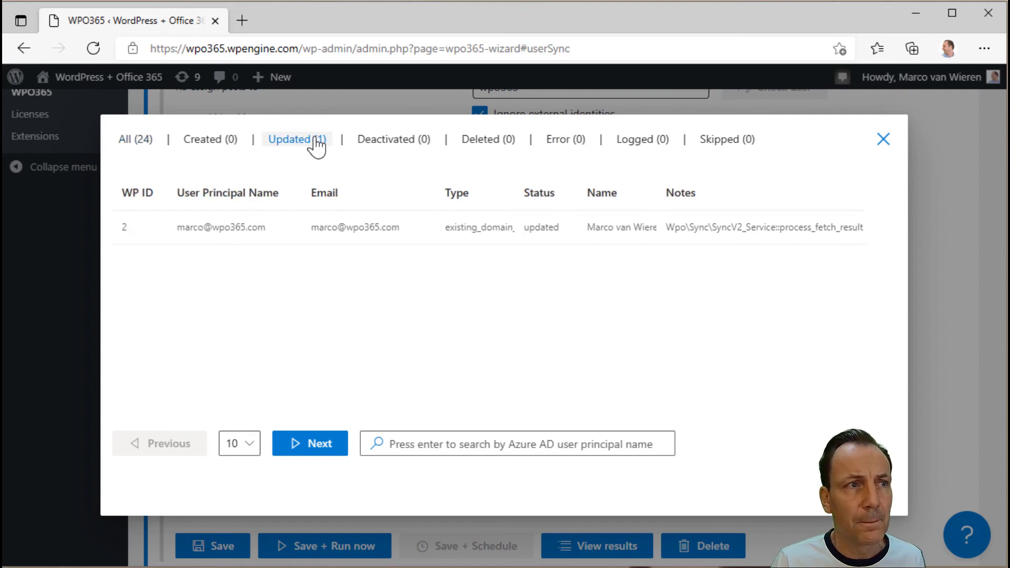
left_click(149, 140)
left_click(561, 148)
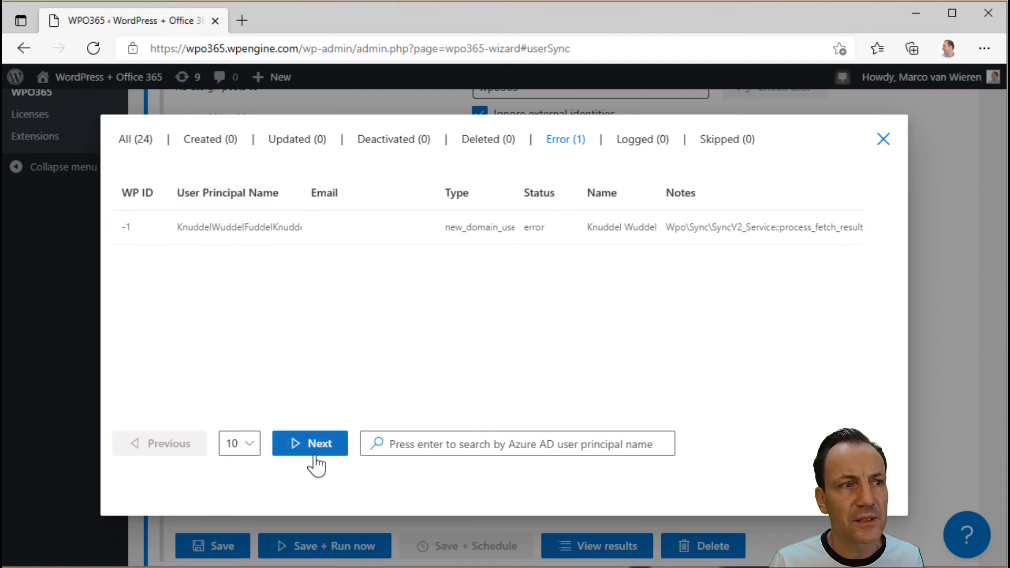
left_click(142, 140)
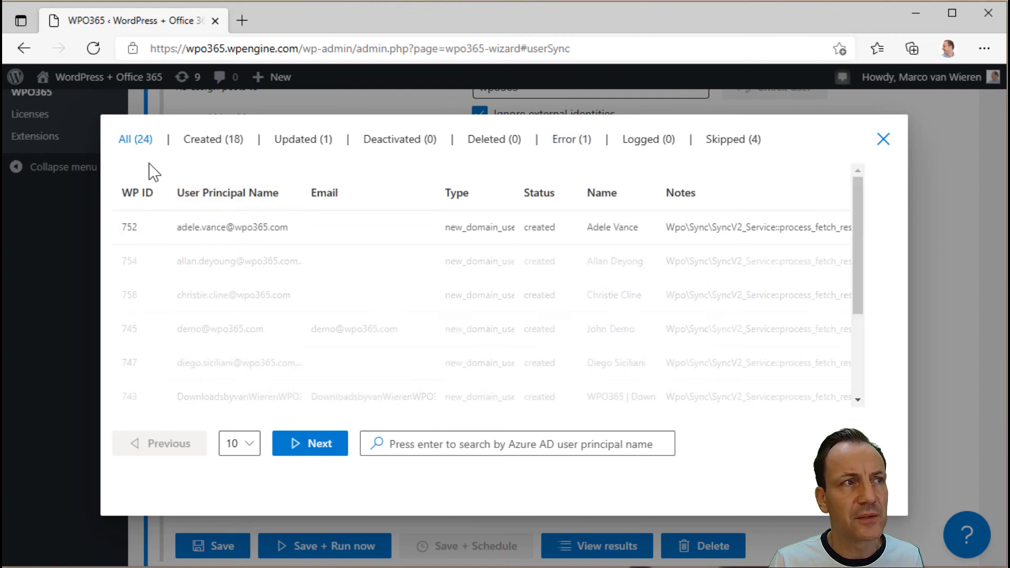
- Search the results for 'demo' to show the two matching users, then close the results dialog
left_click(396, 446)
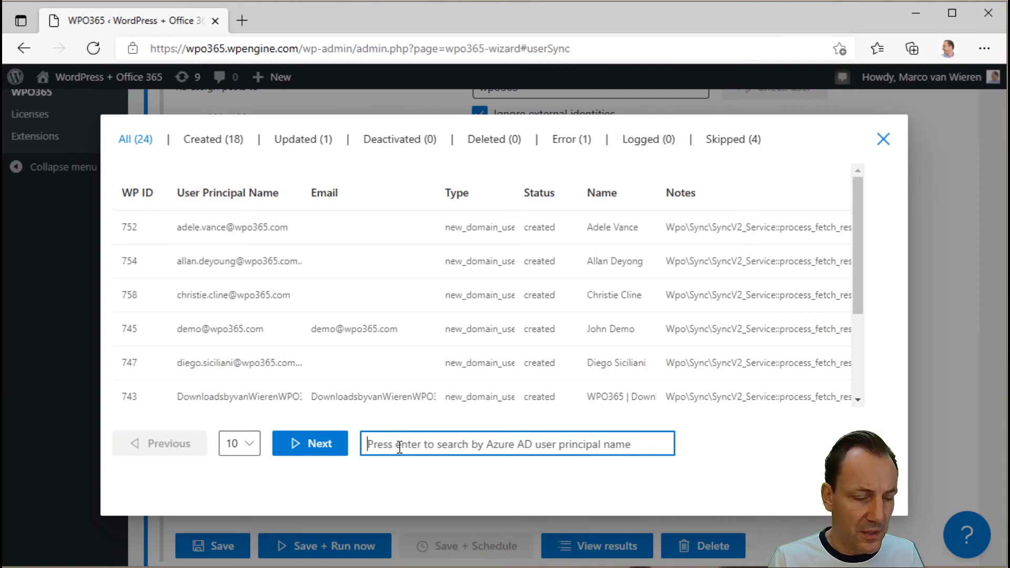
type("demo@")
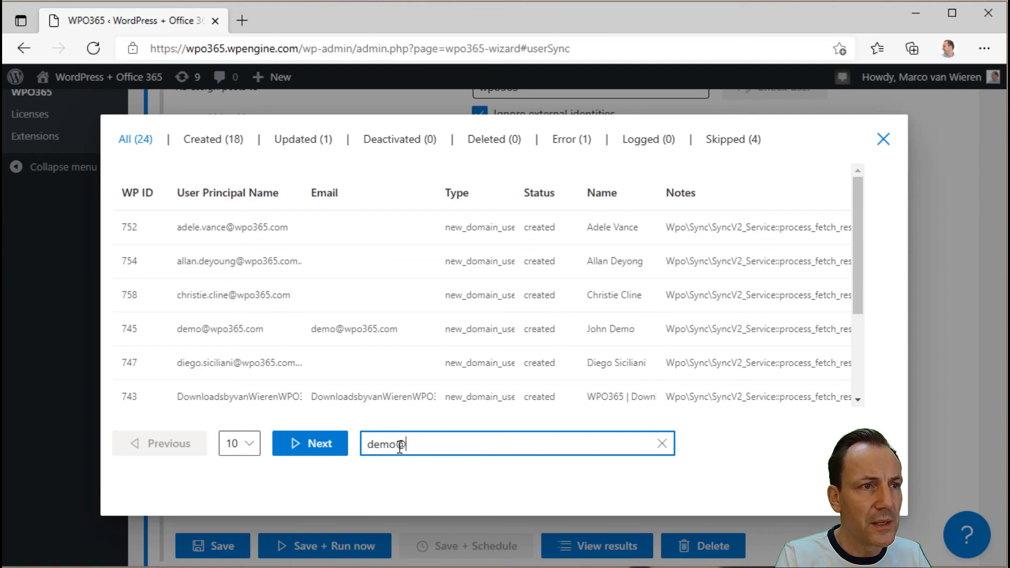
key("BackSpace")
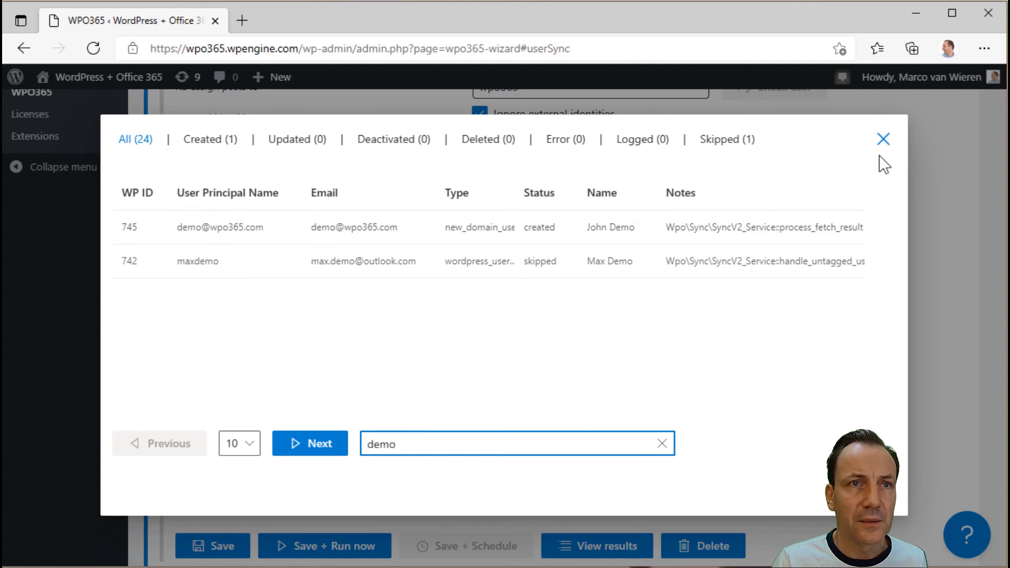
left_click(884, 140)
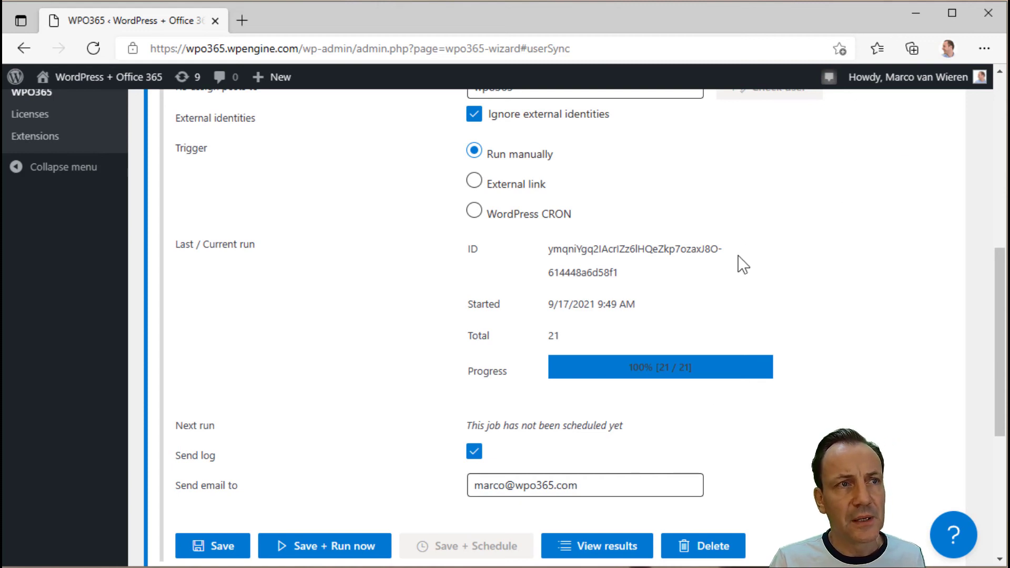
- Uncheck Create users, Update users and Delete users under Actions
scroll(732, 294, "up", 5)
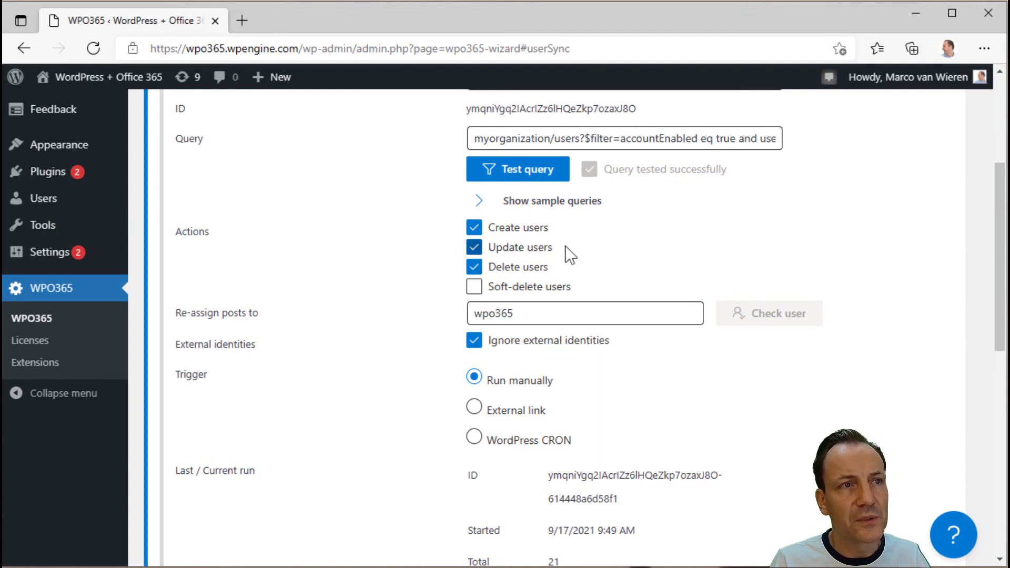
left_click(474, 227)
left_click(474, 247)
left_click(474, 267)
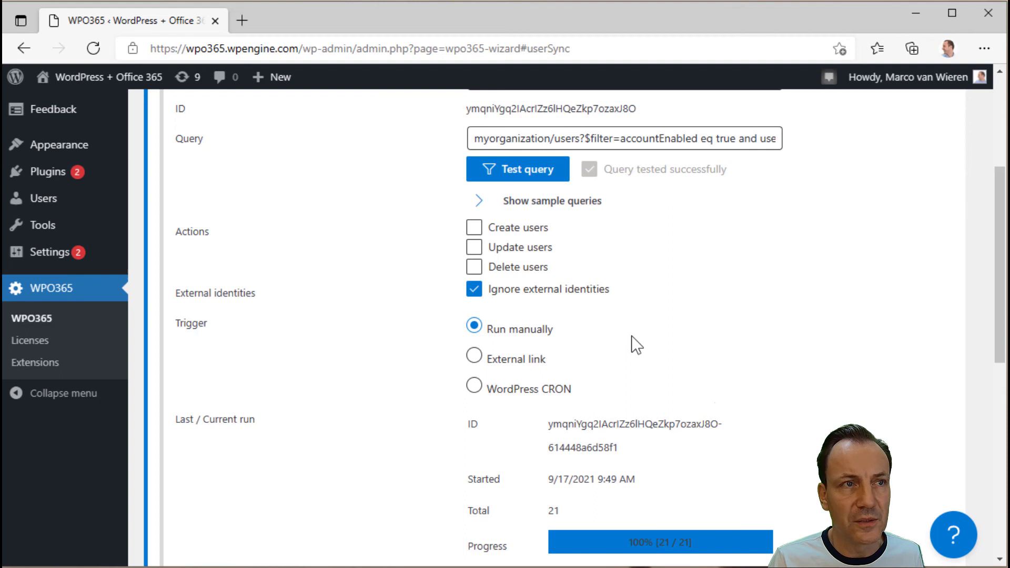
scroll(668, 419, "down", 5)
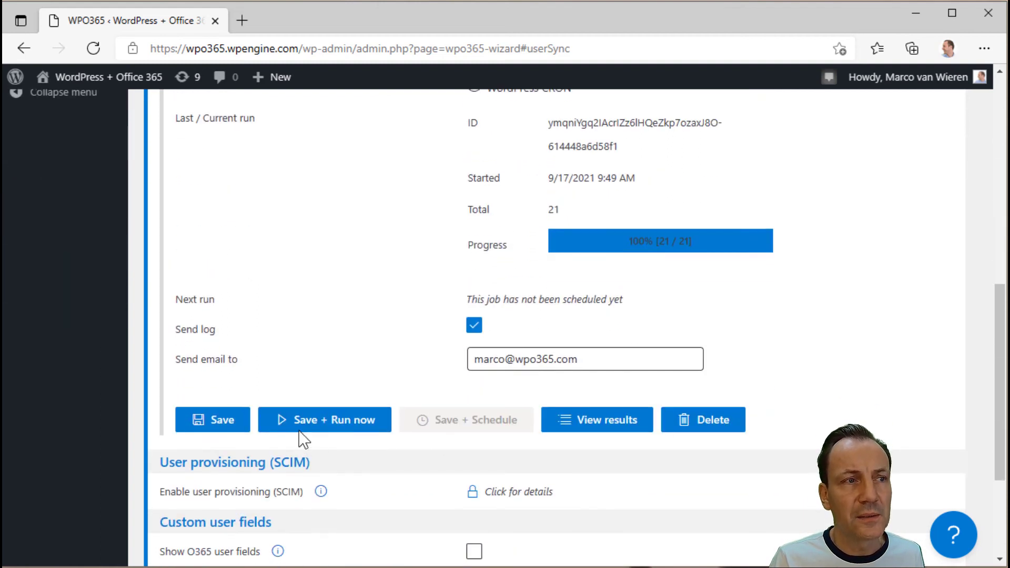
- Save the ALL EMPLOYEES job and run it now, processing 21 of 21 users
left_click(298, 435)
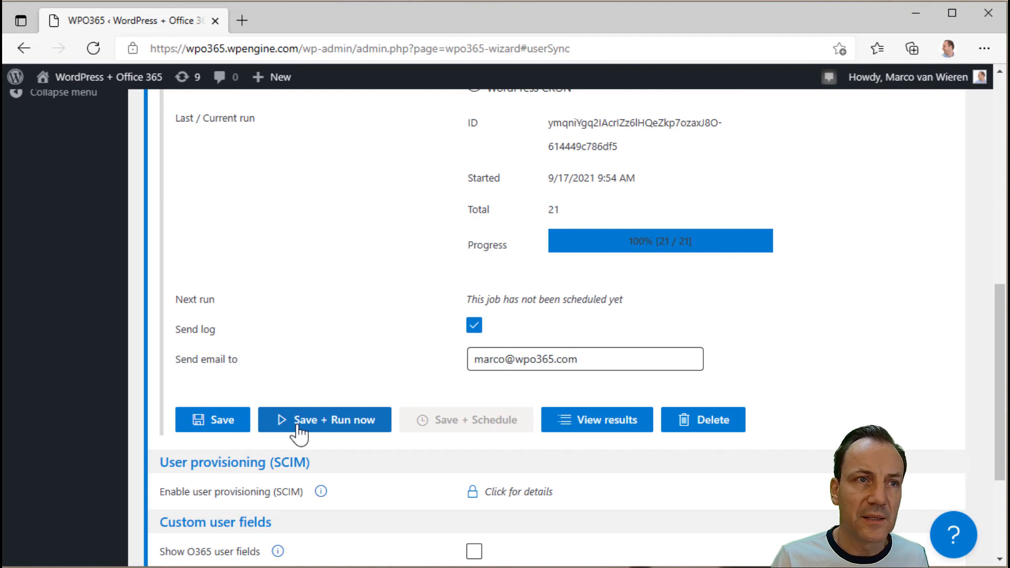
scroll(331, 354, "up", 4)
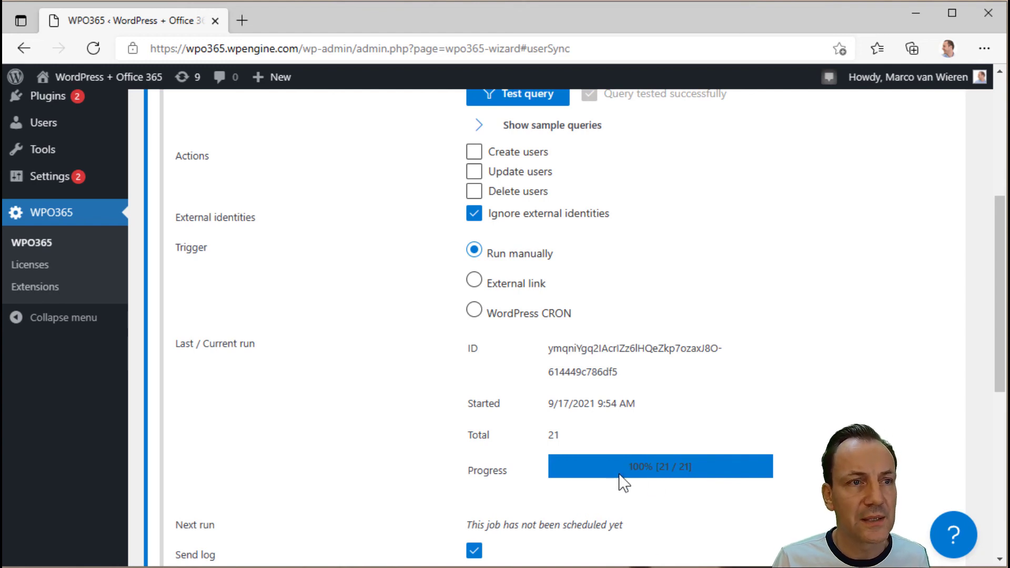
scroll(618, 468, "down", 5)
- Review the latest run's results (20 logged, 4 skipped, none created), then close them
left_click(599, 356)
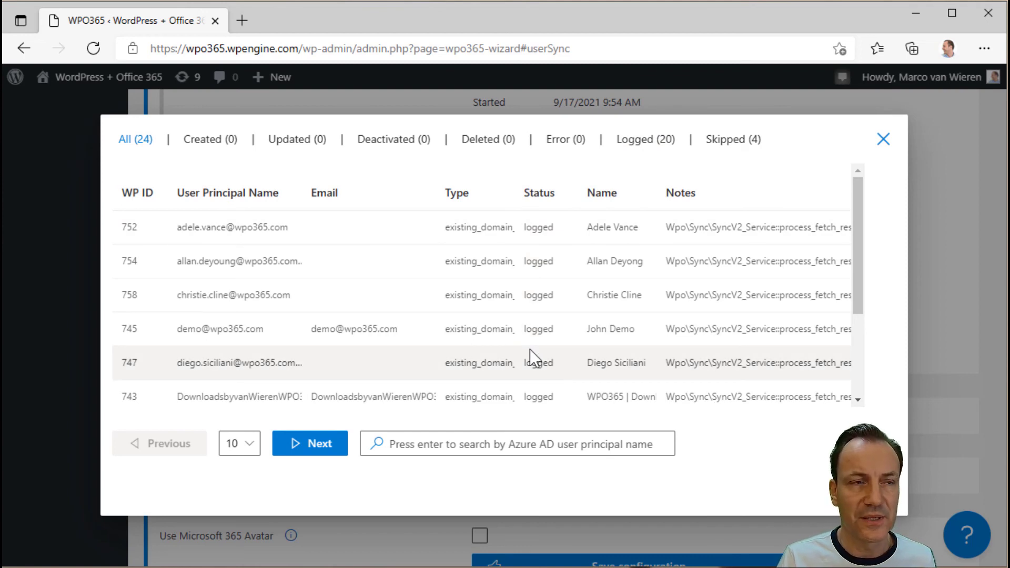
left_click(882, 139)
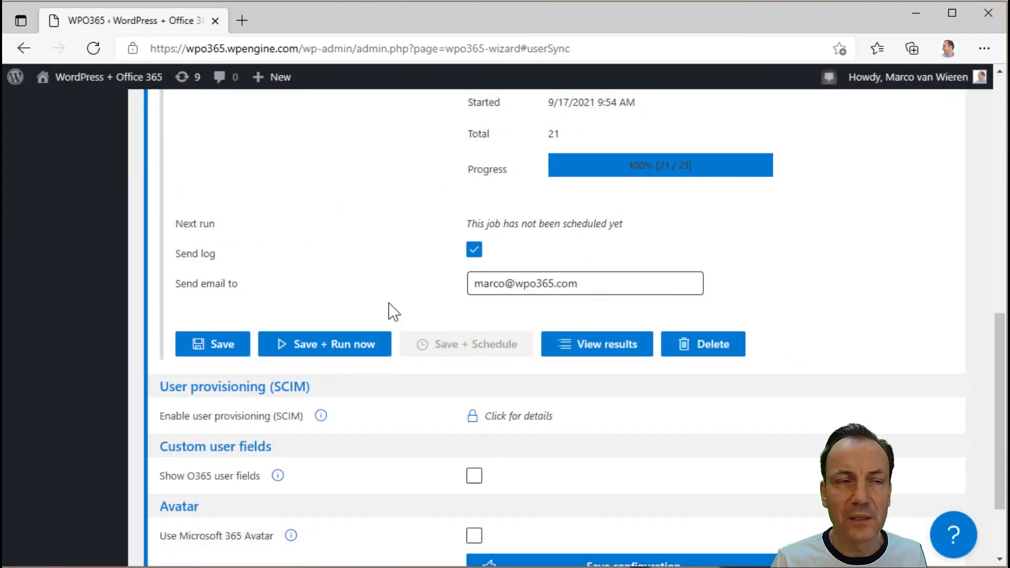
scroll(392, 311, "up", 4)
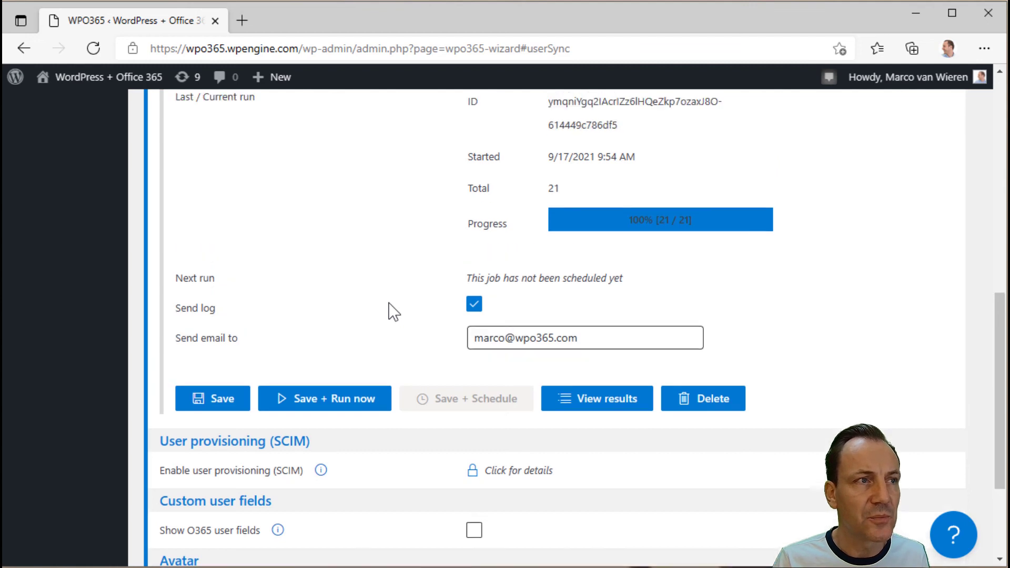
scroll(392, 311, "up", 5)
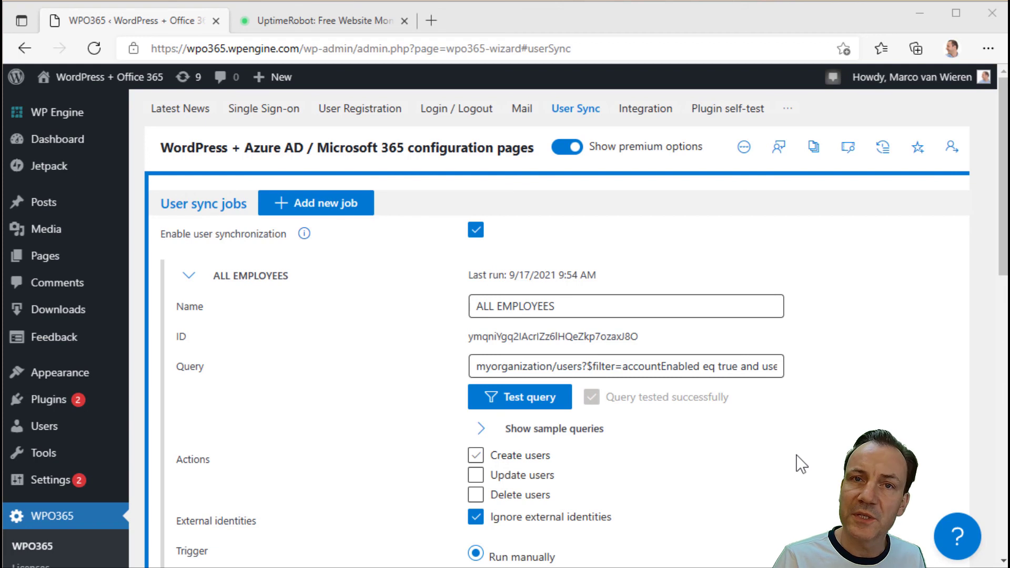
- Trigger the job via WordPress CRON every day of the week, starting Now
scroll(743, 428, "down", 3)
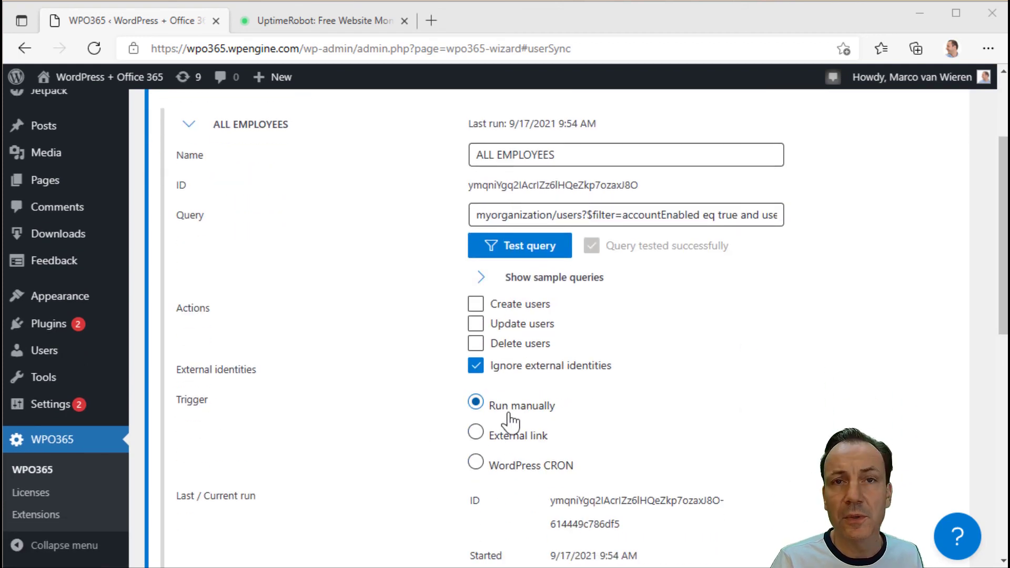
left_click(476, 463)
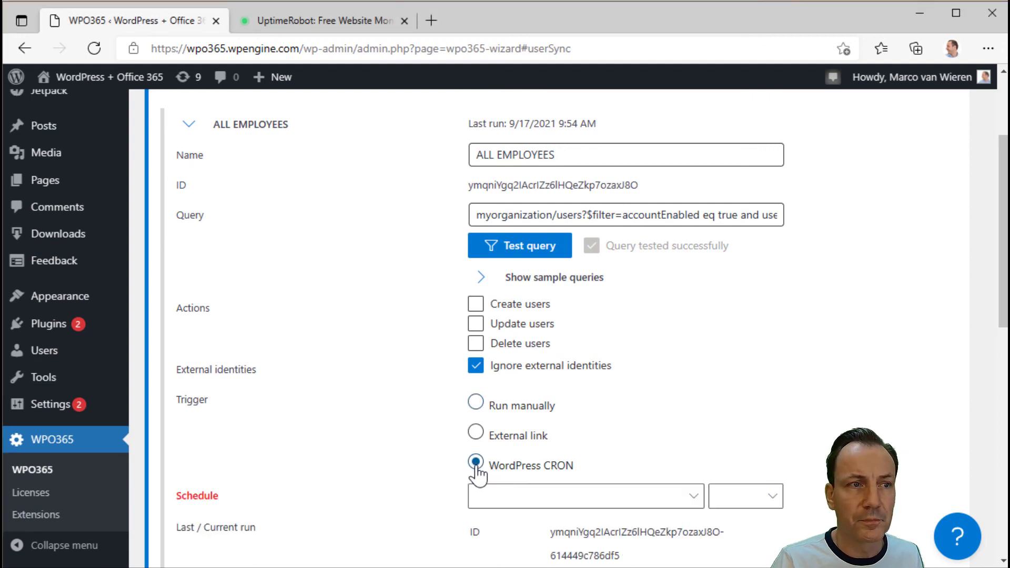
left_click(522, 499)
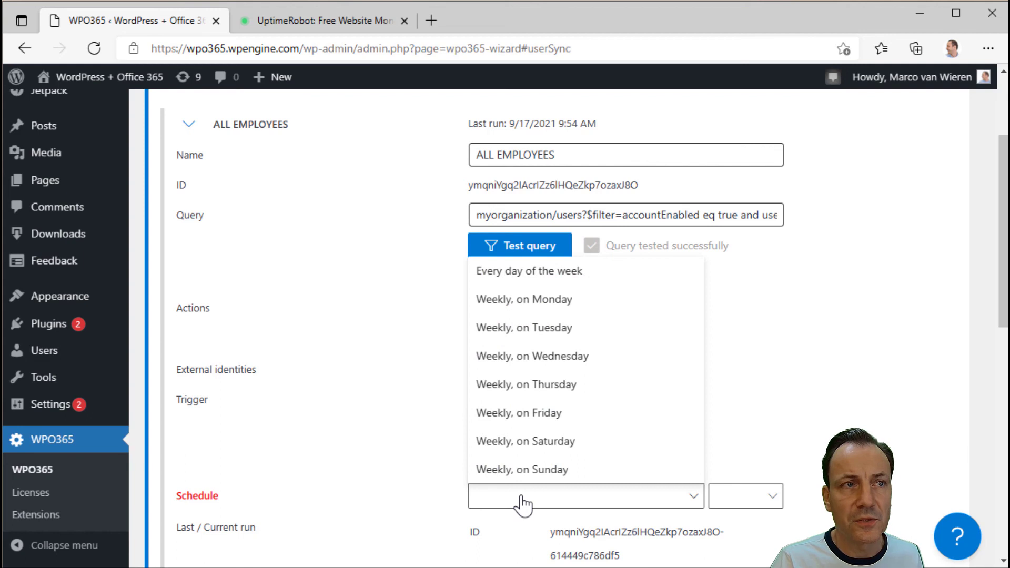
left_click(535, 290)
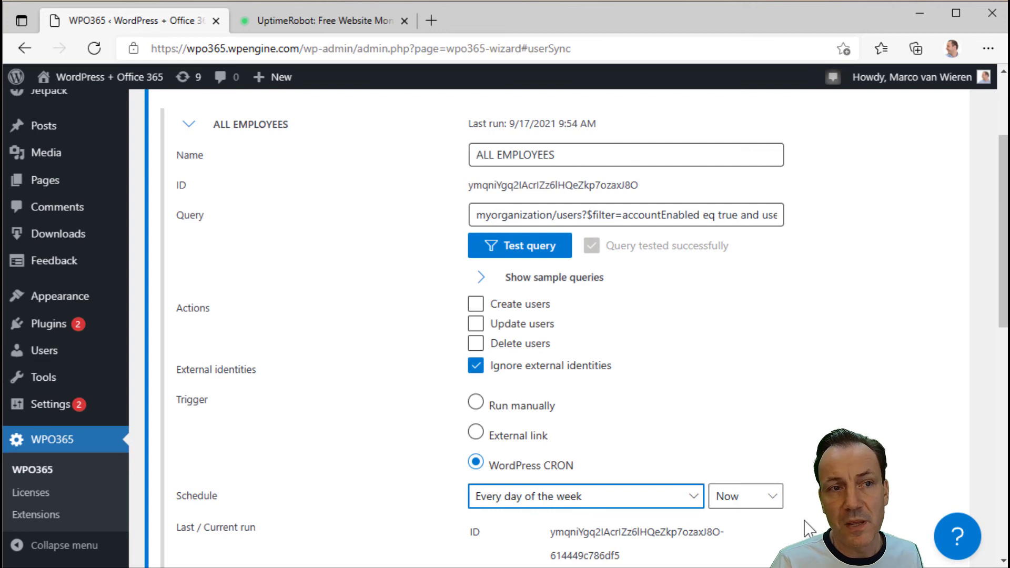
left_click(773, 502)
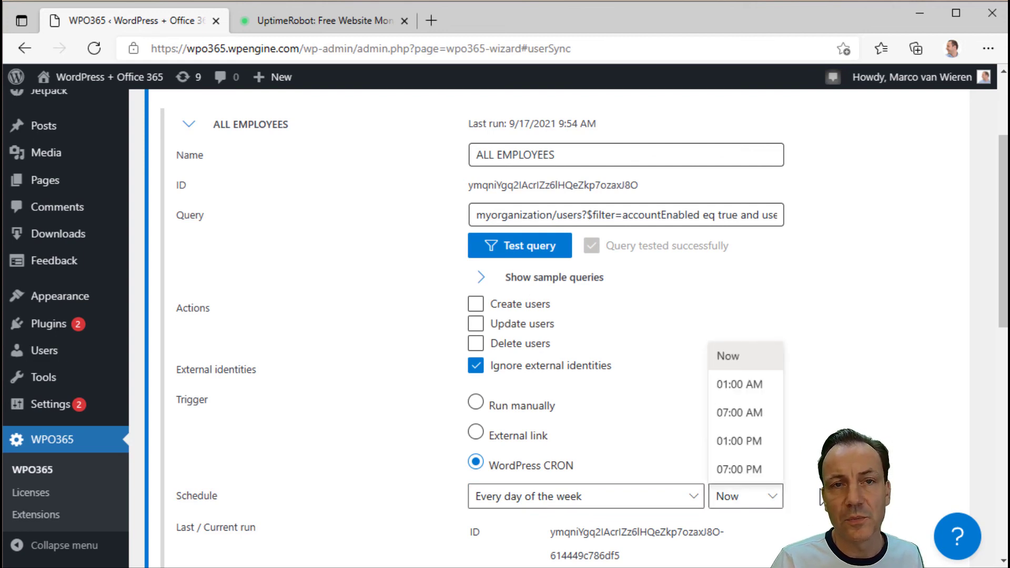
left_click(825, 497)
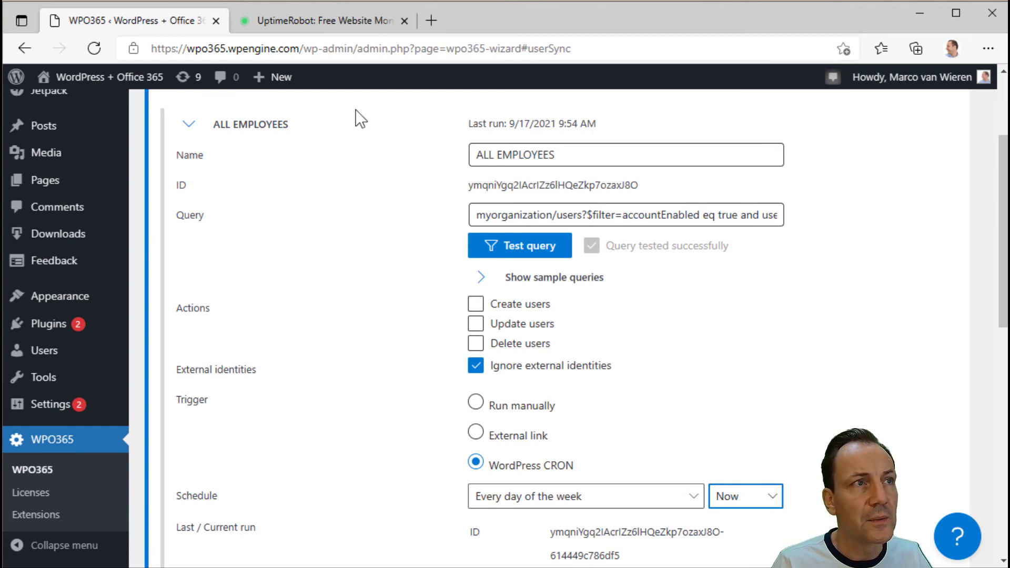
- Copy the site's base address and go to the UptimeRobot tab
left_click(305, 49)
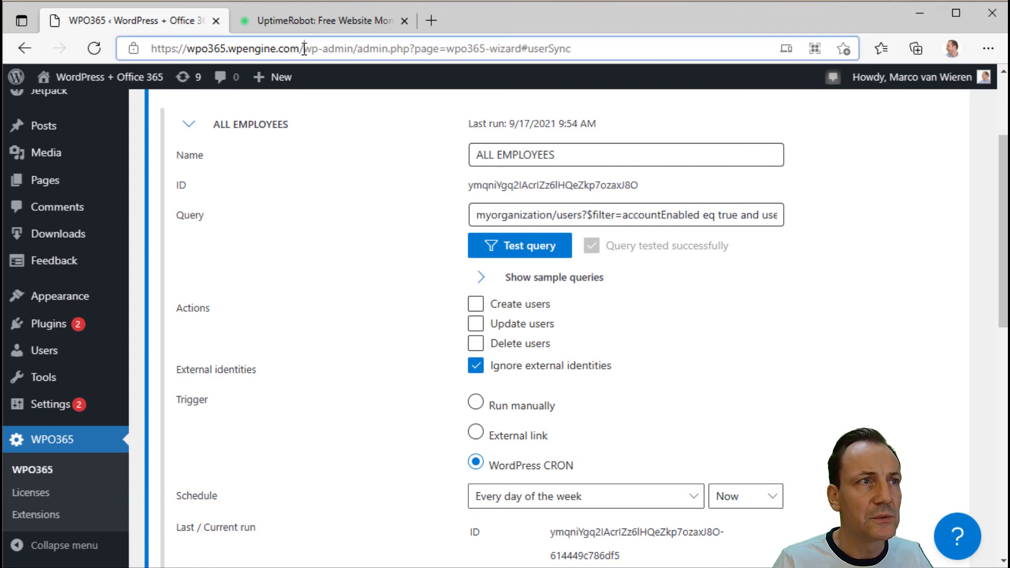
left_click_drag(304, 49, 116, 49)
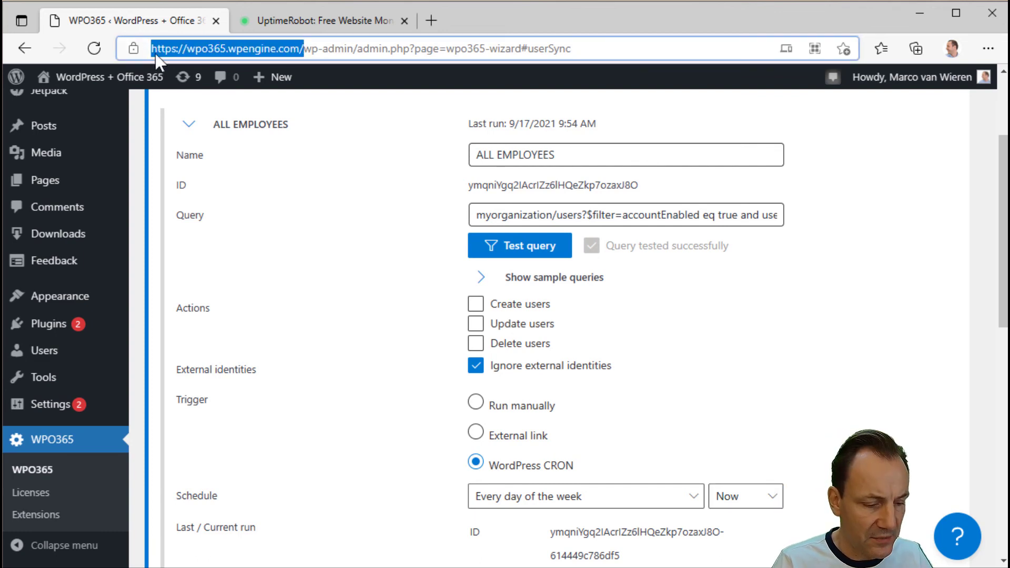
left_click(318, 23)
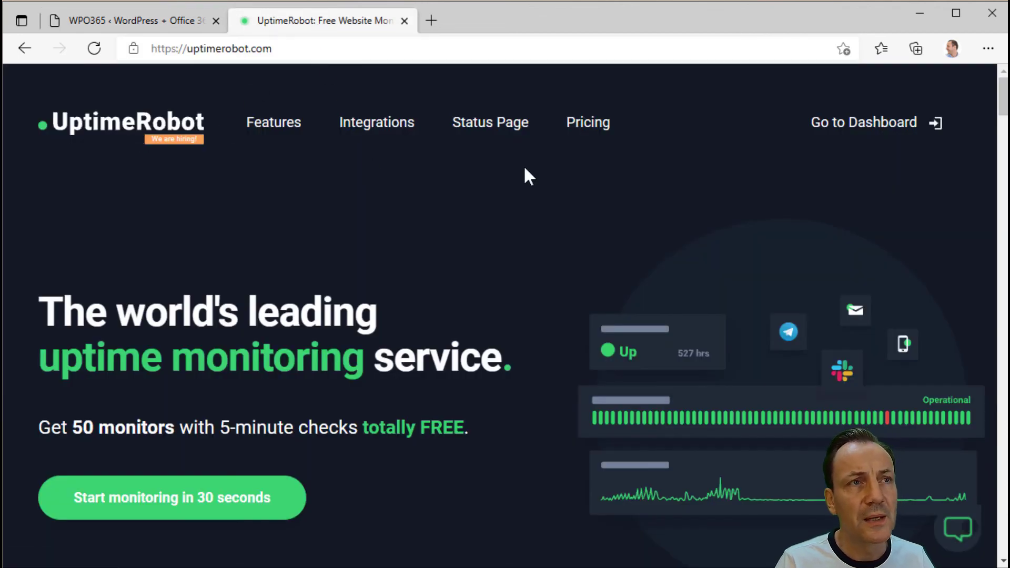
- Start a new HTTP(s) monitor with the site address pasted as its friendly name
left_click(884, 128)
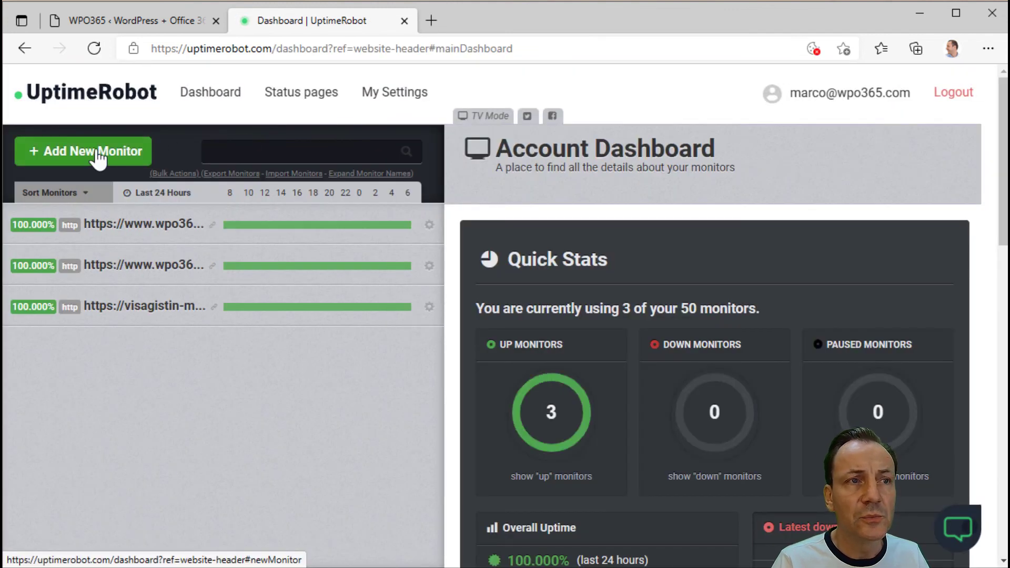
left_click(98, 158)
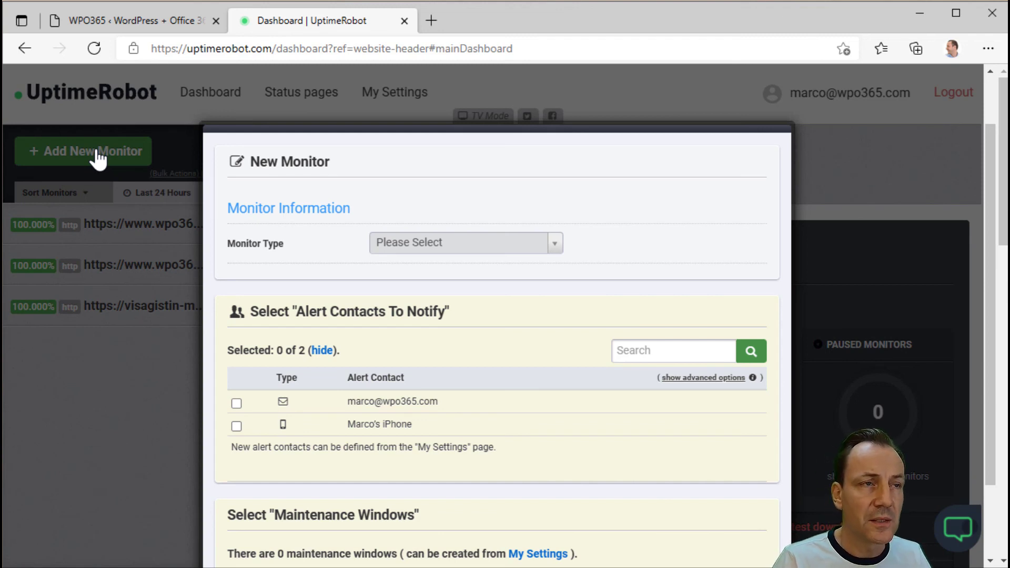
left_click(555, 243)
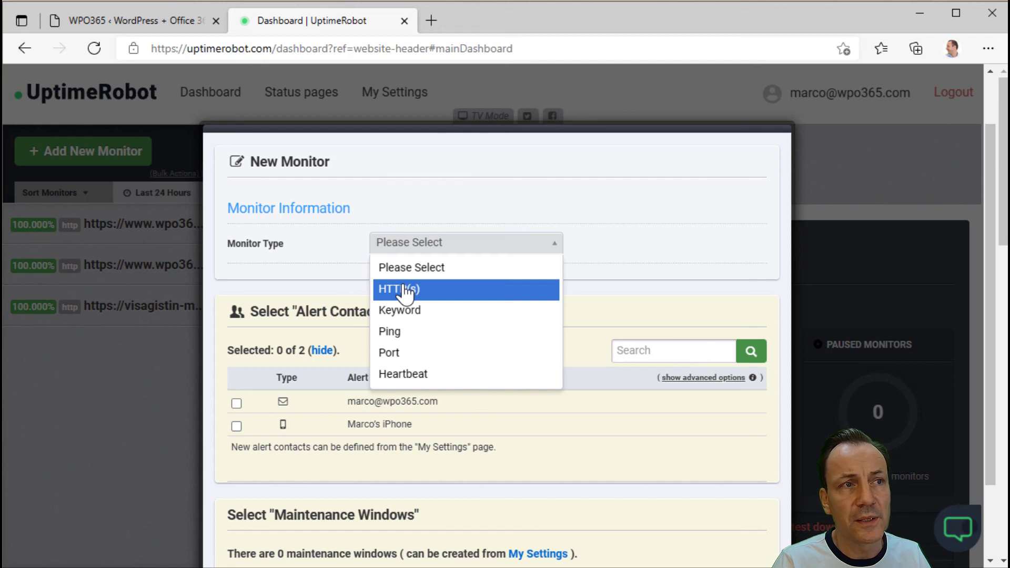
left_click(405, 290)
left_click(410, 285)
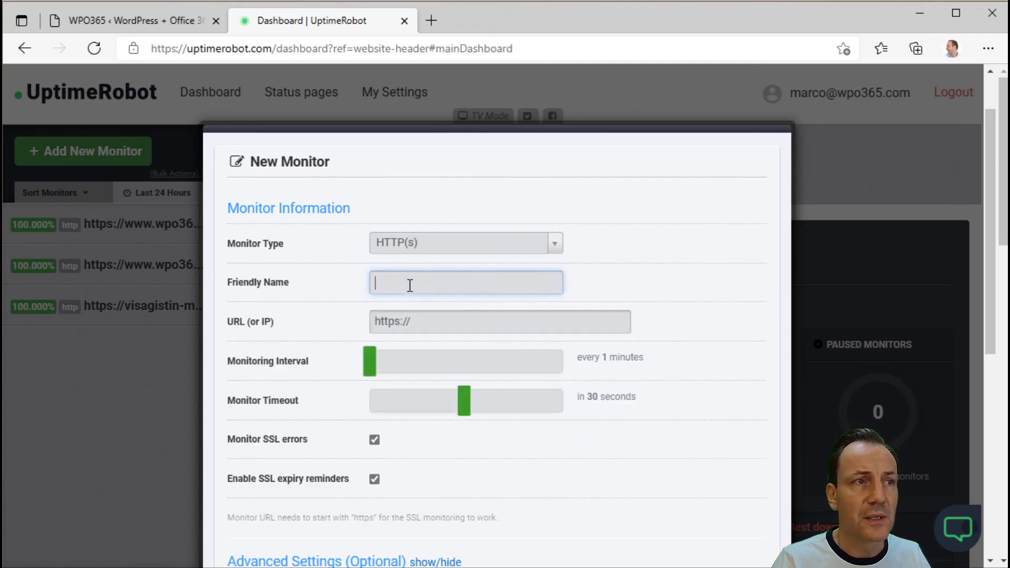
type("https://wpo365.wpengine.com/")
left_click(461, 323)
type("https://wpo365.wpengine.com/")
key("Home")
key("Right")
key("Right")
key("Right")
key("Right")
key("Right")
key("Right")
key("Right")
key("Delete")
key("Delete")
key("Delete")
key("Delete")
key("Delete")
key("Delete")
key("Delete")
key("Delete")
key("Delete")
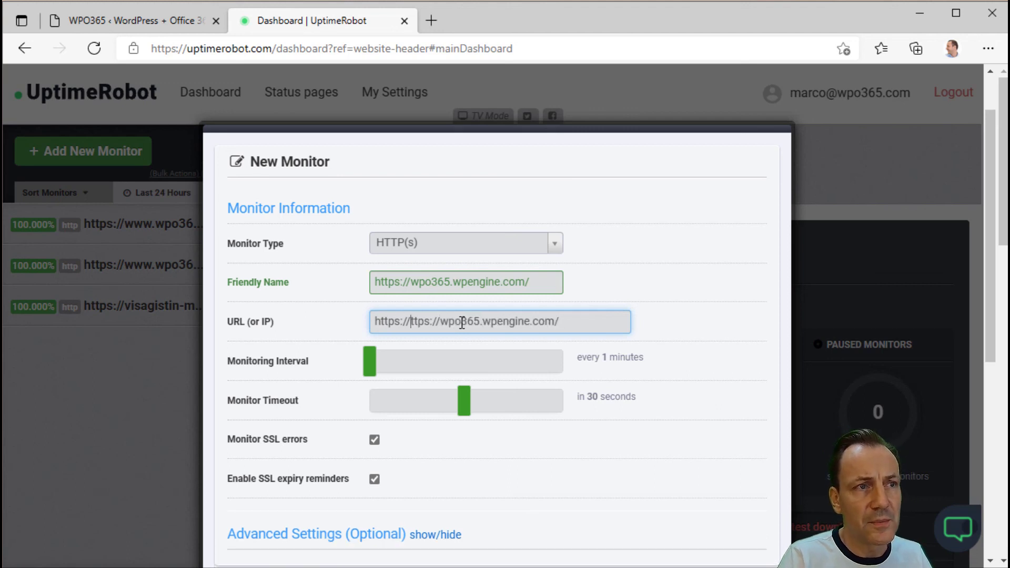
type("w")
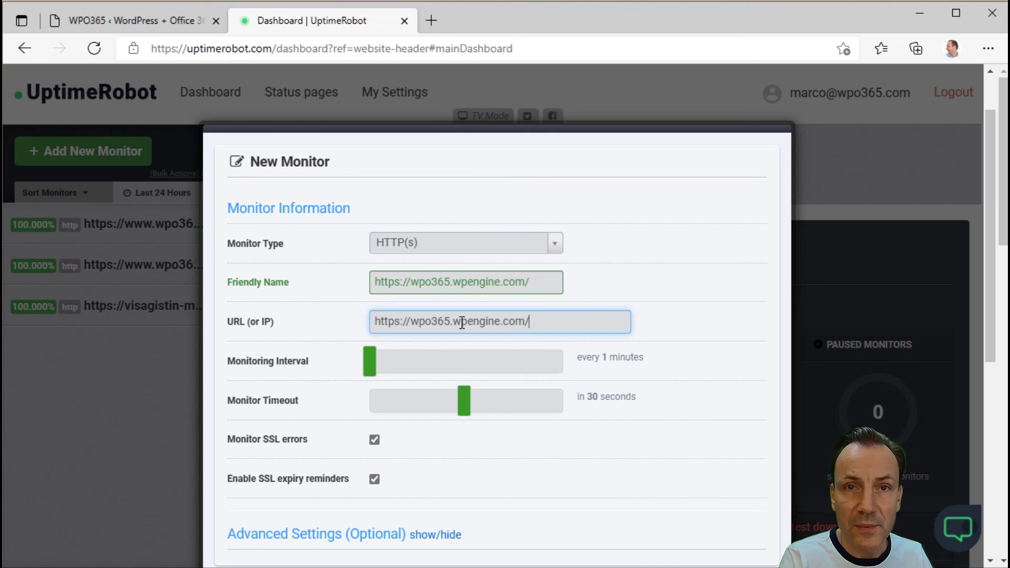
type("wp")
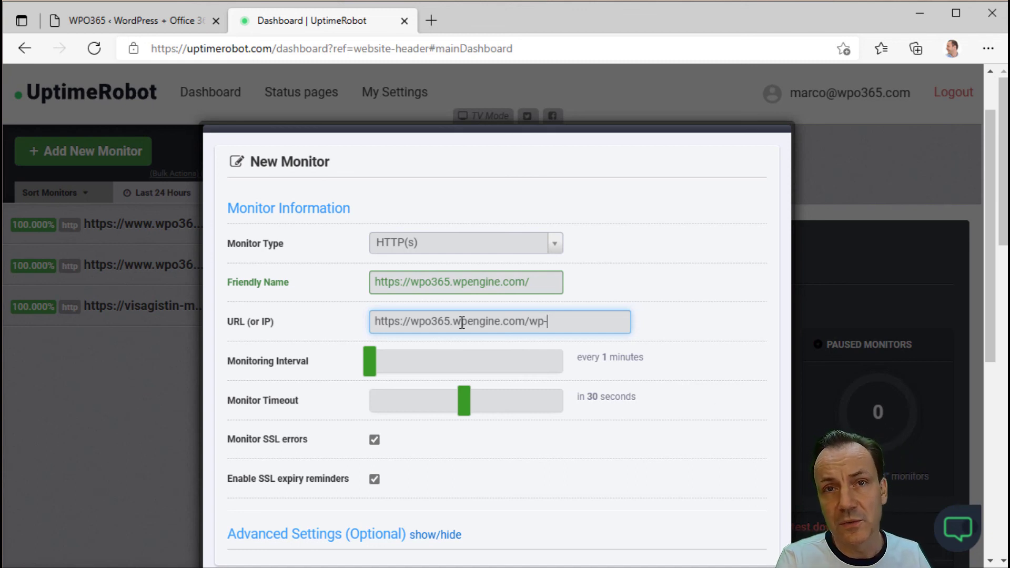
type("-cron.php")
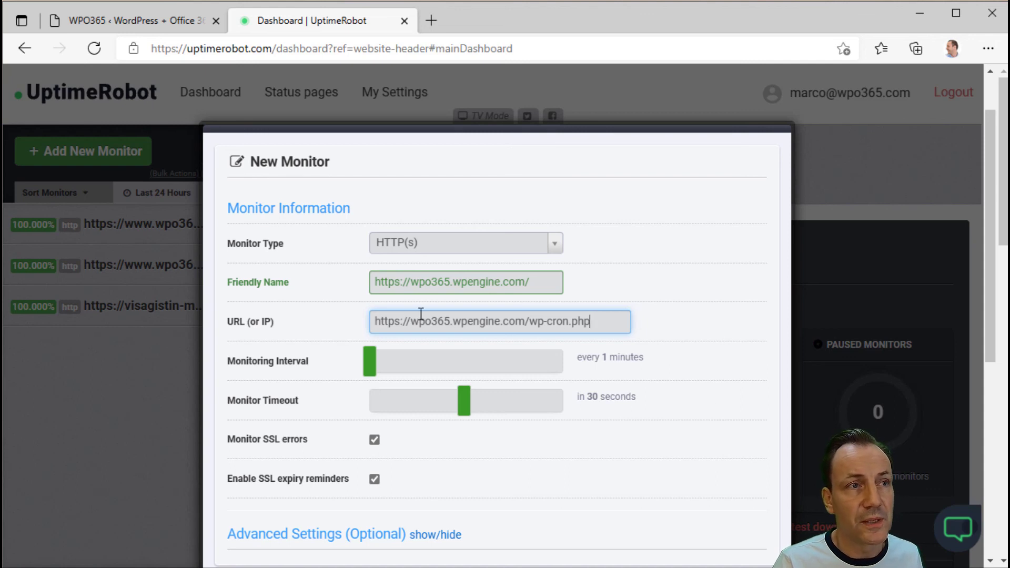
left_click(448, 283)
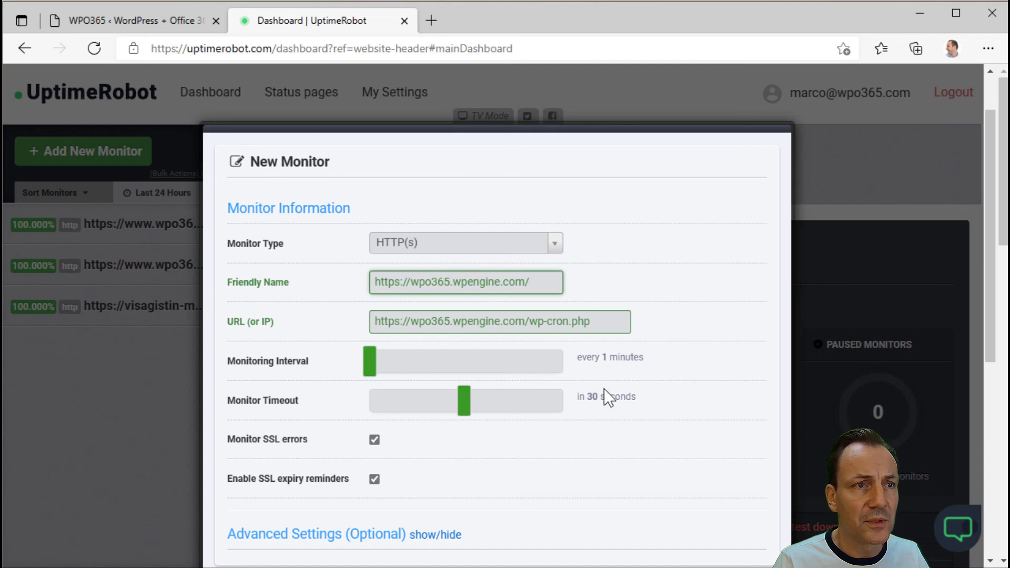
- Select both the e-mail and phone alert contacts for the monitor
scroll(607, 377, "down", 1)
scroll(607, 376, "down", 2)
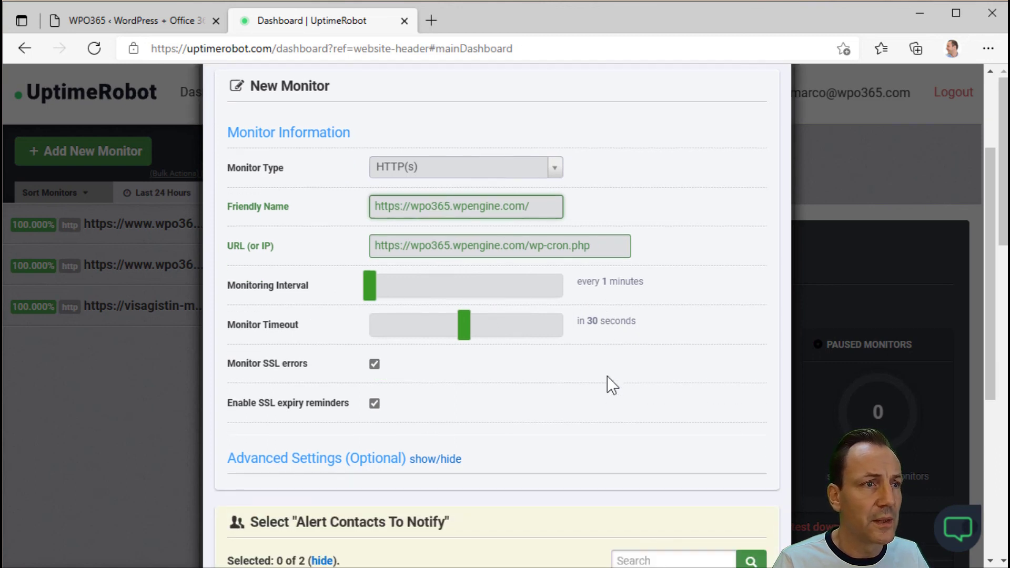
scroll(607, 376, "down", 3)
scroll(607, 376, "down", 6)
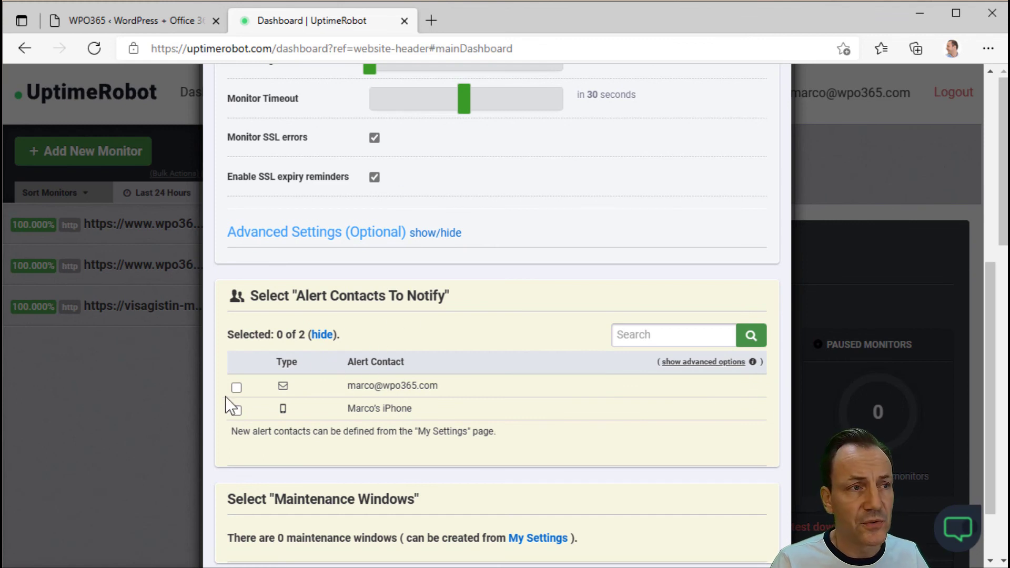
left_click(236, 388)
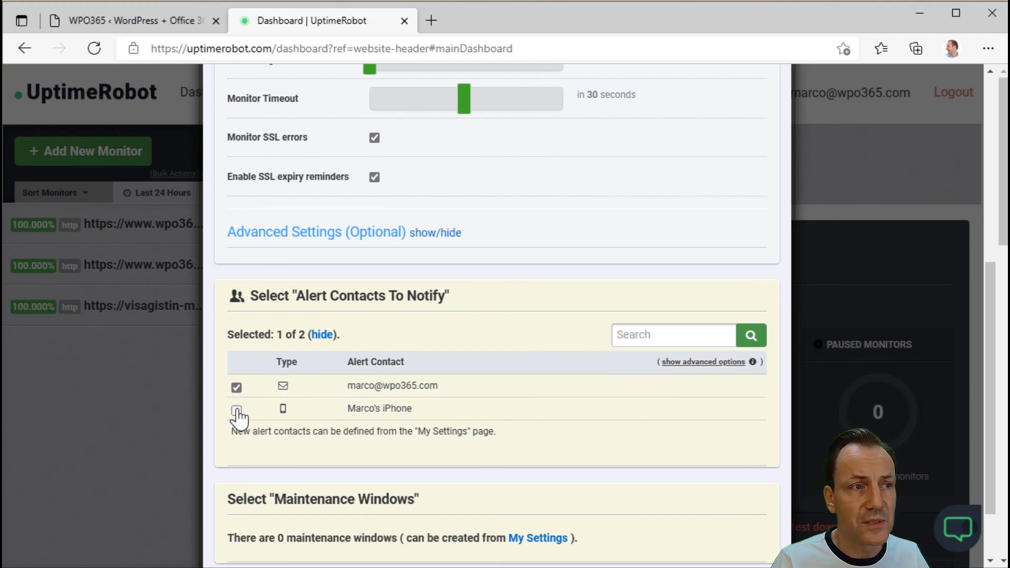
left_click(236, 410)
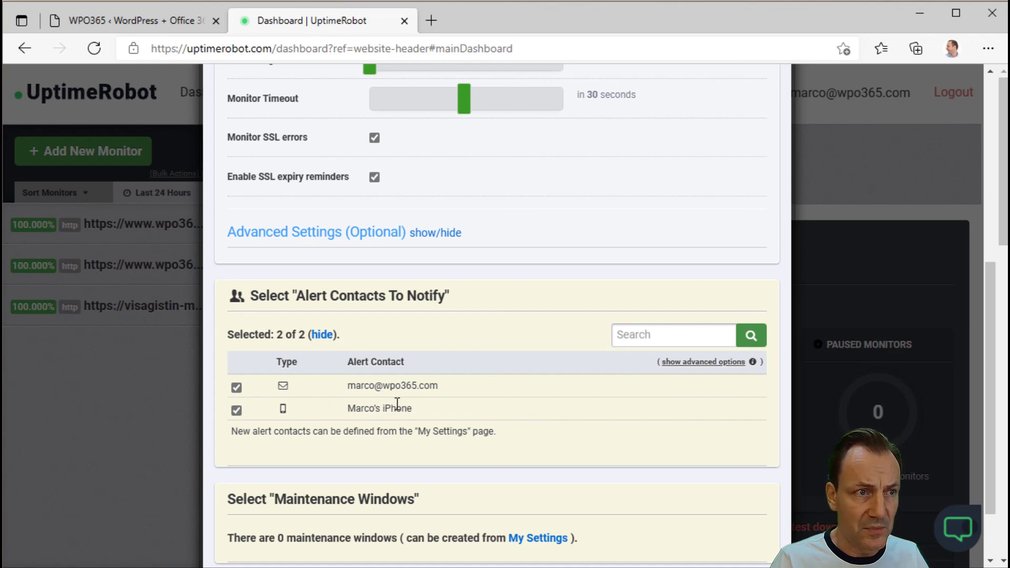
scroll(567, 443, "down", 2)
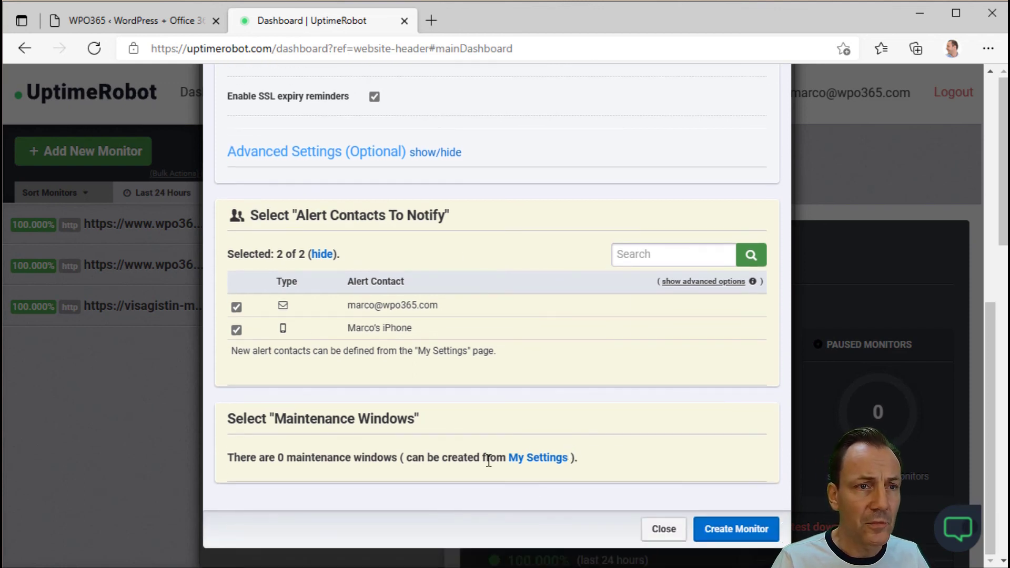
- Create the wp-cron.php monitor and return to the WordPress admin tab
left_click(739, 530)
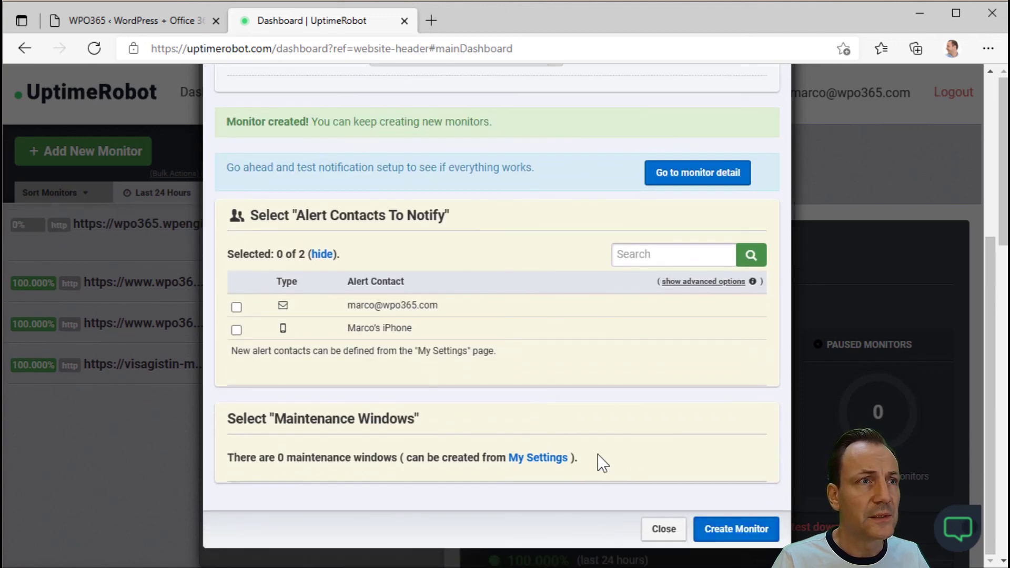
left_click(662, 529)
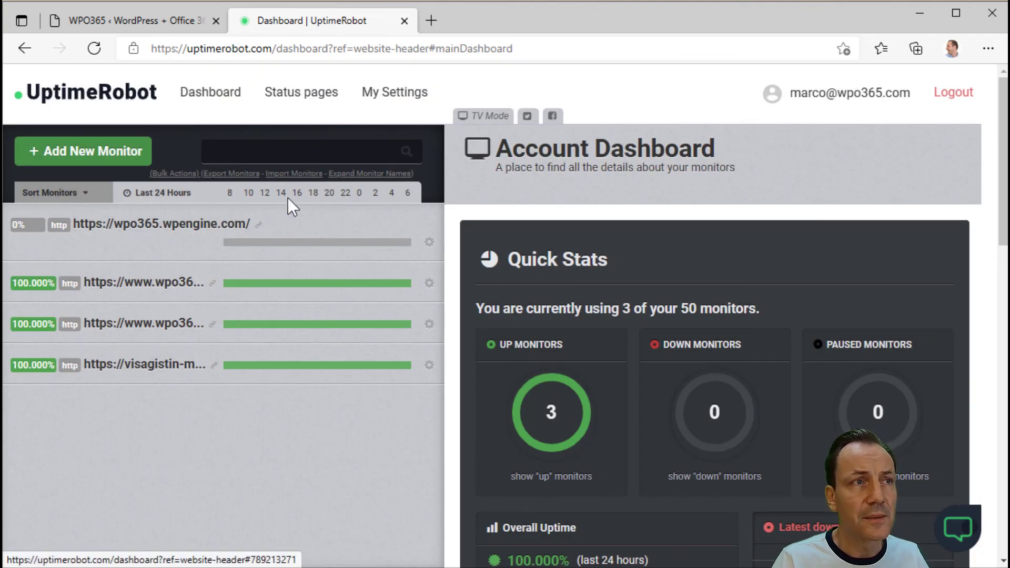
left_click(125, 18)
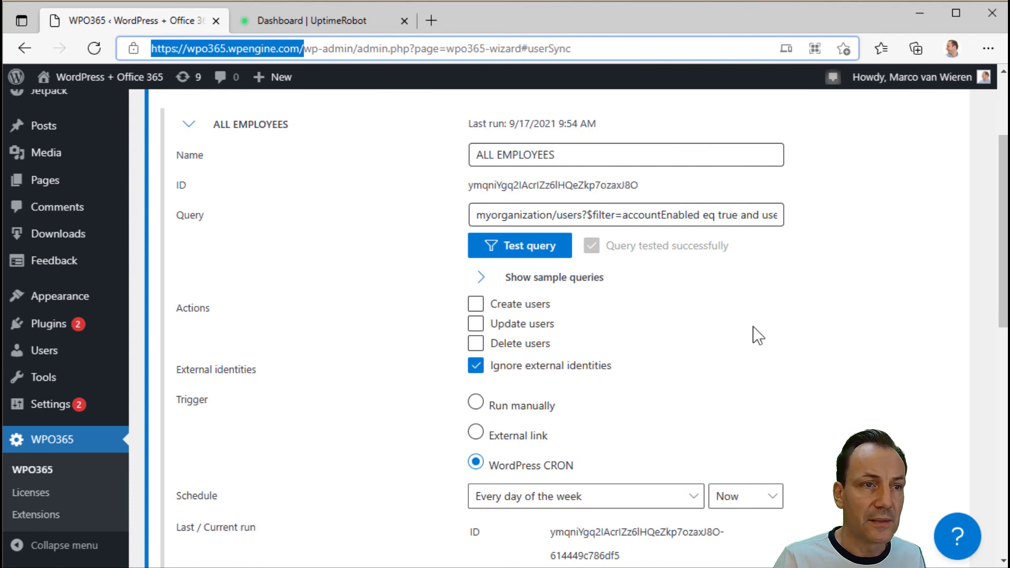
- Save and schedule the ALL EMPLOYEES job for 9/17/2021 10:51 AM, then reload the page
scroll(777, 336, "down", 1)
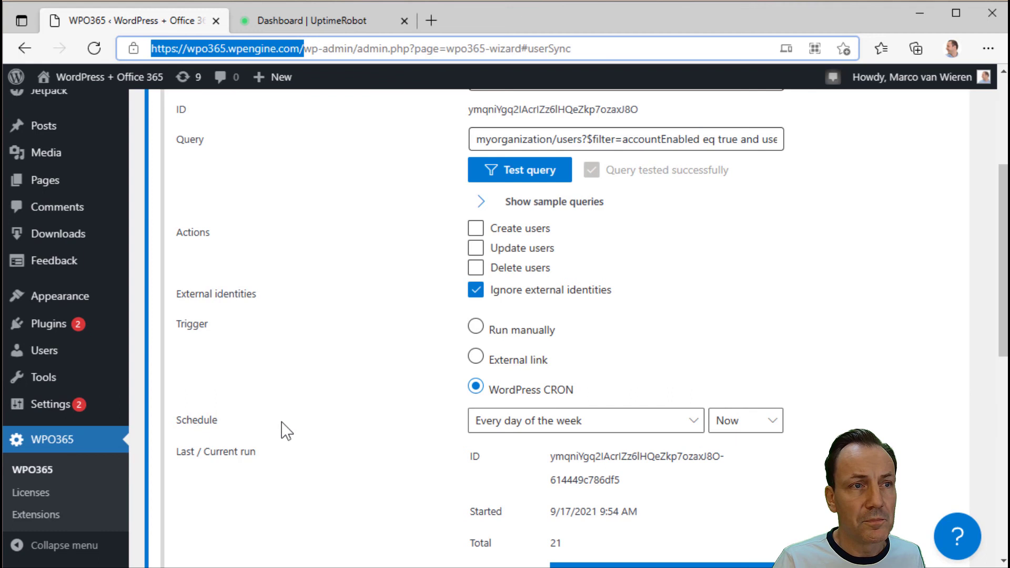
scroll(936, 428, "down", 3)
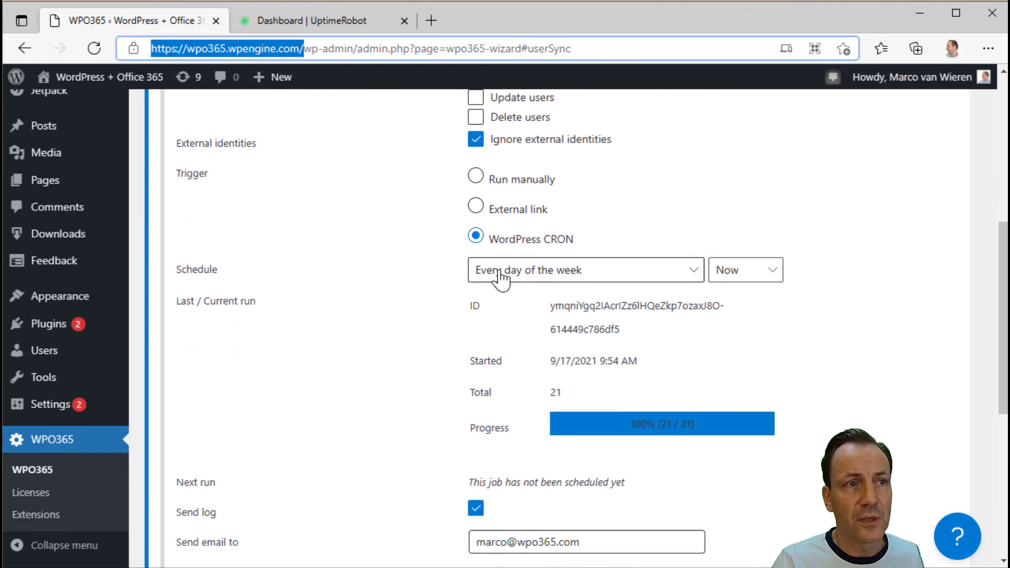
scroll(791, 375, "down", 3)
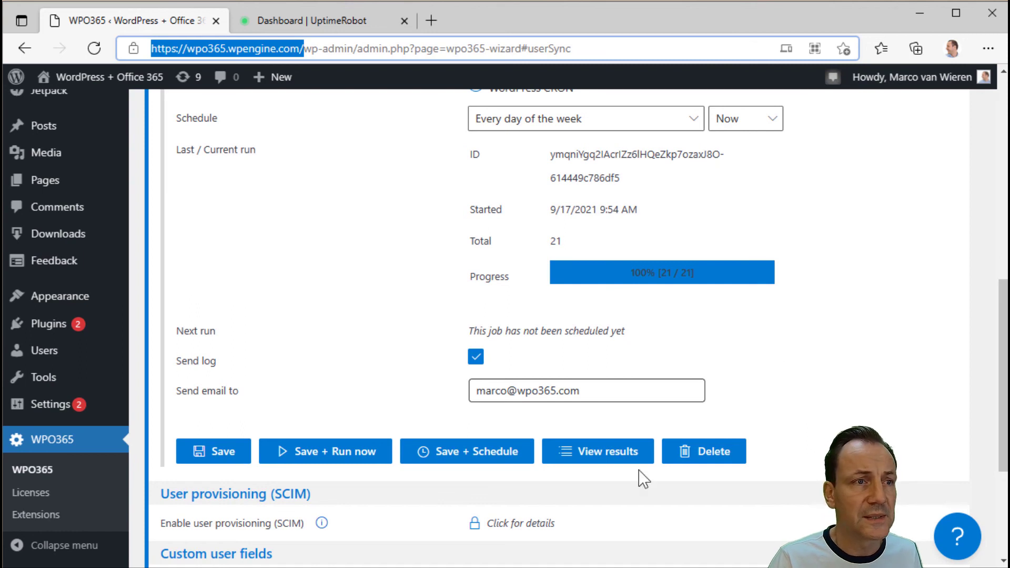
left_click(448, 452)
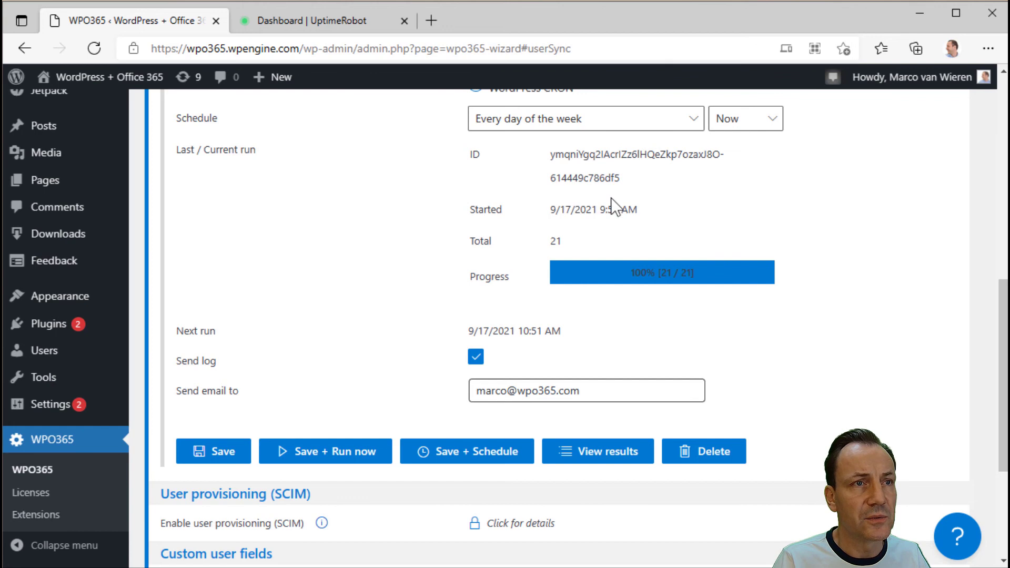
left_click(603, 51)
key("Return")
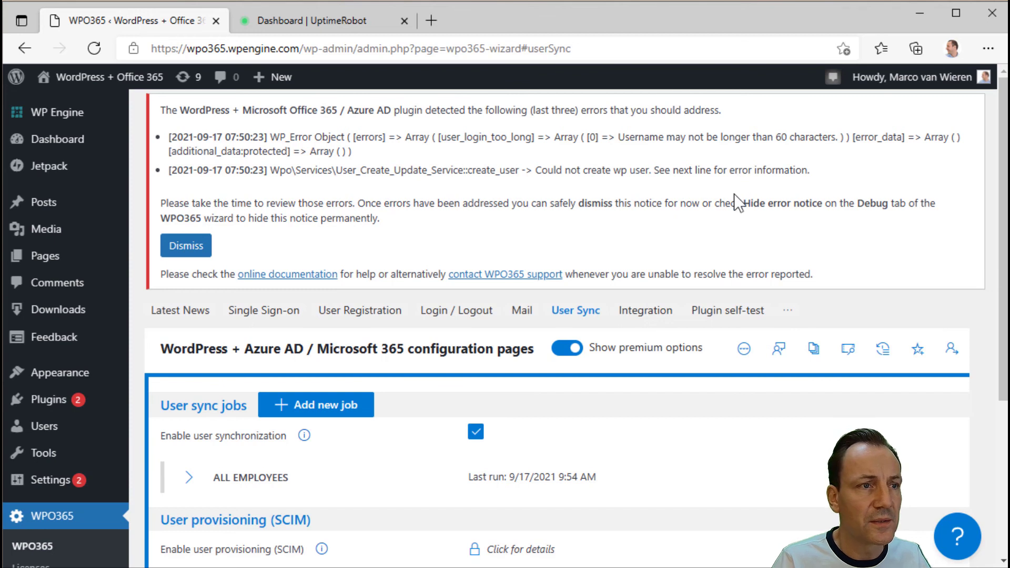
- Expand the ALL EMPLOYEES job details to check its scheduled run
scroll(736, 202, "down", 3)
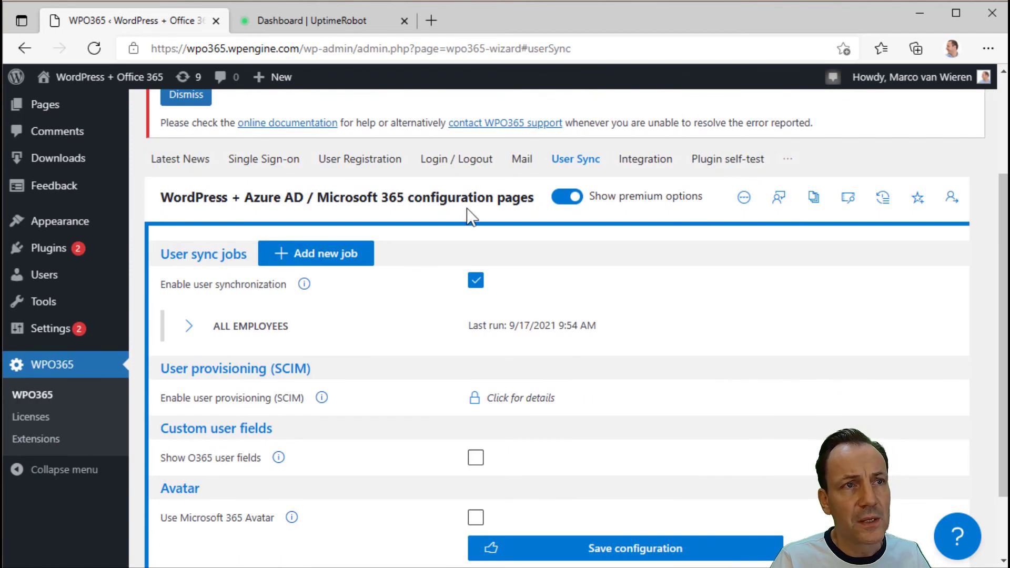
left_click(195, 329)
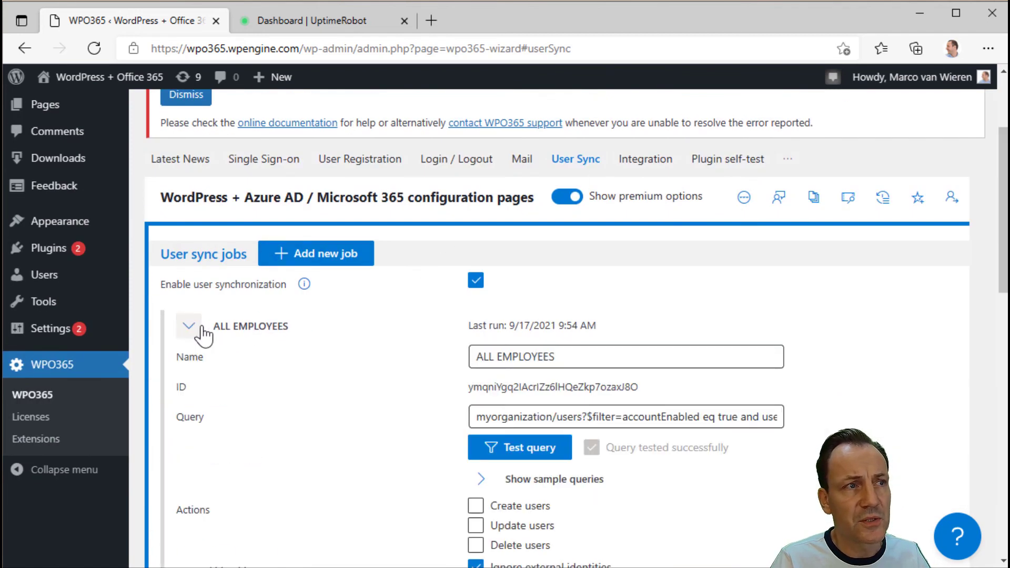
scroll(368, 382, "down", 5)
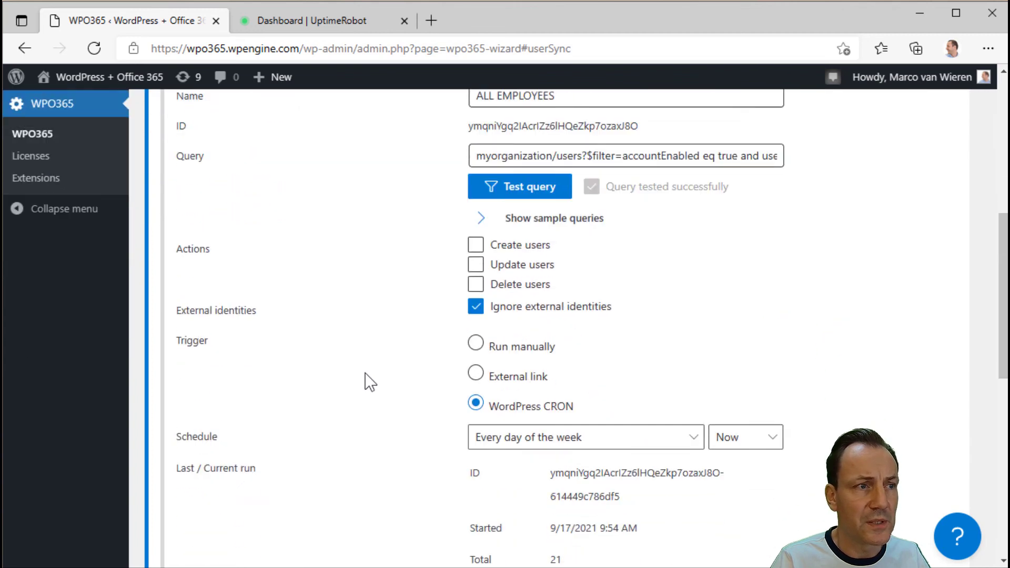
scroll(370, 383, "down", 2)
scroll(370, 382, "down", 2)
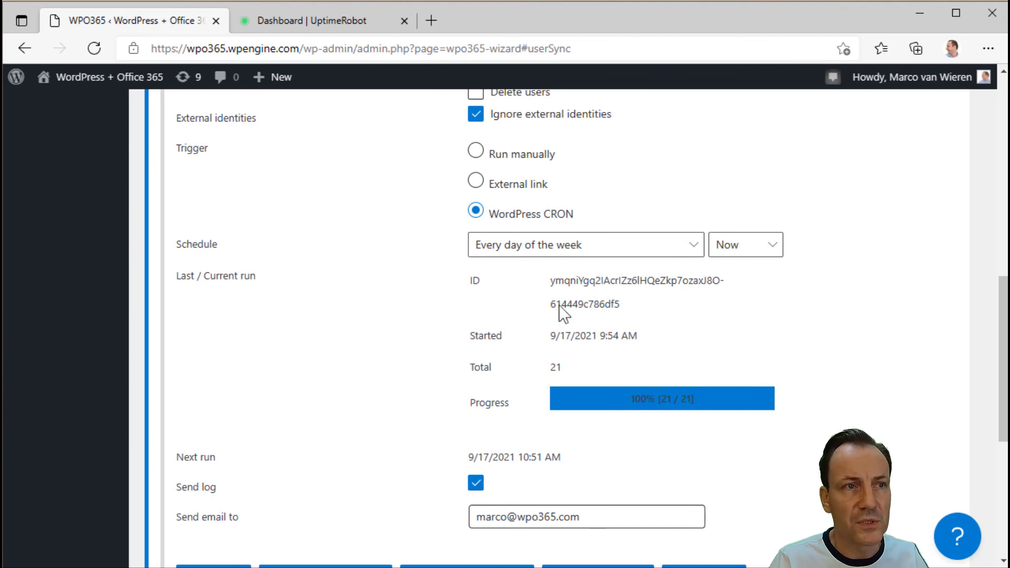
- Reload to see the 10:51 AM run at 10 of 21 users, then open the support form
left_click(94, 49)
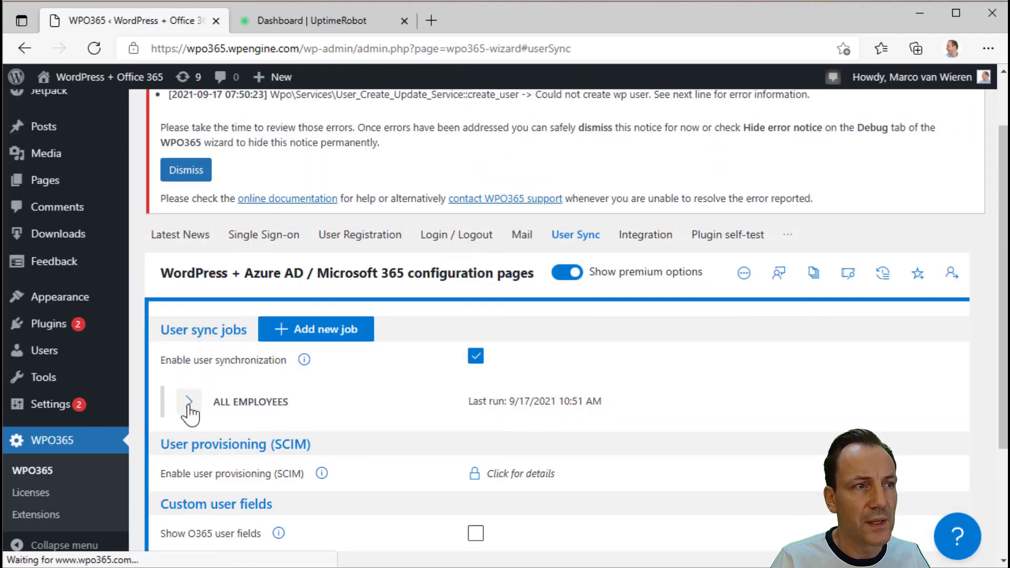
left_click(188, 402)
scroll(564, 429, "down", 3)
scroll(565, 428, "down", 6)
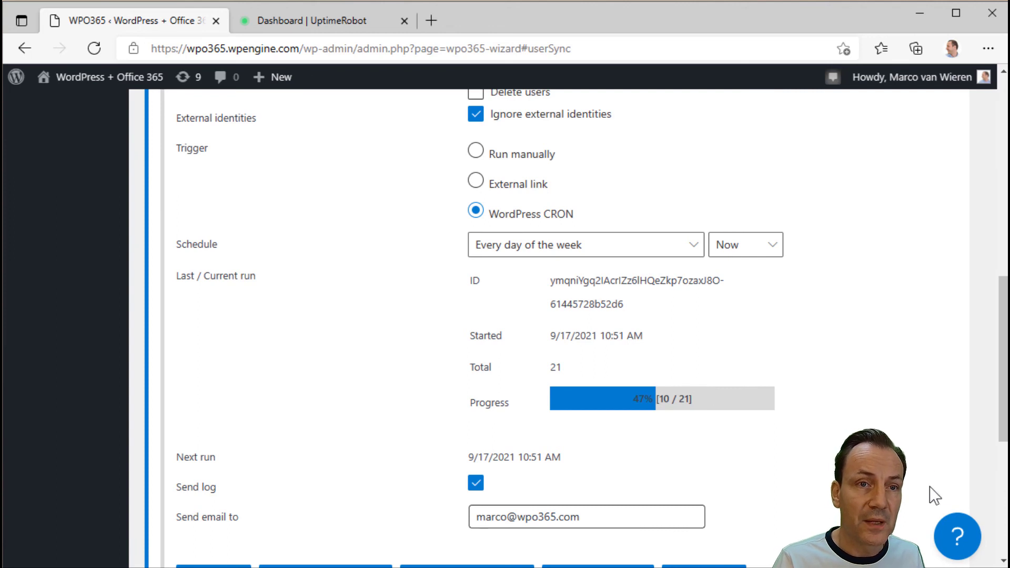
left_click(958, 539)
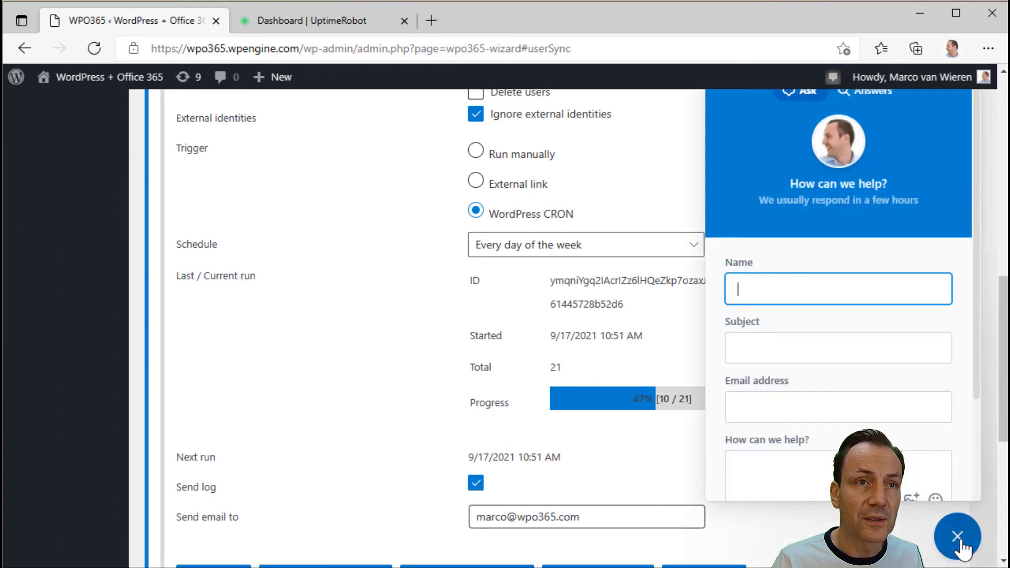